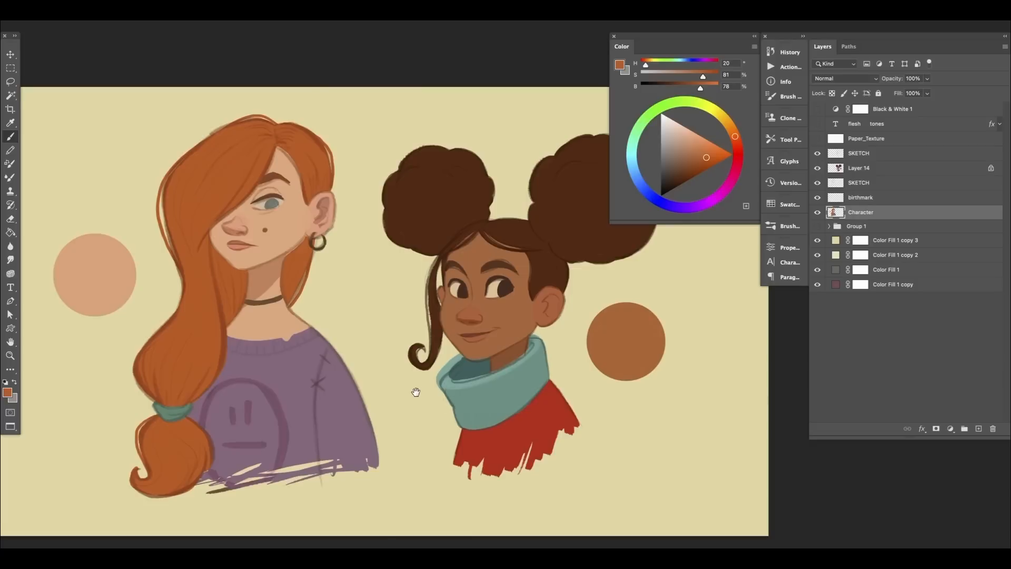
drag(418, 391, 404, 396)
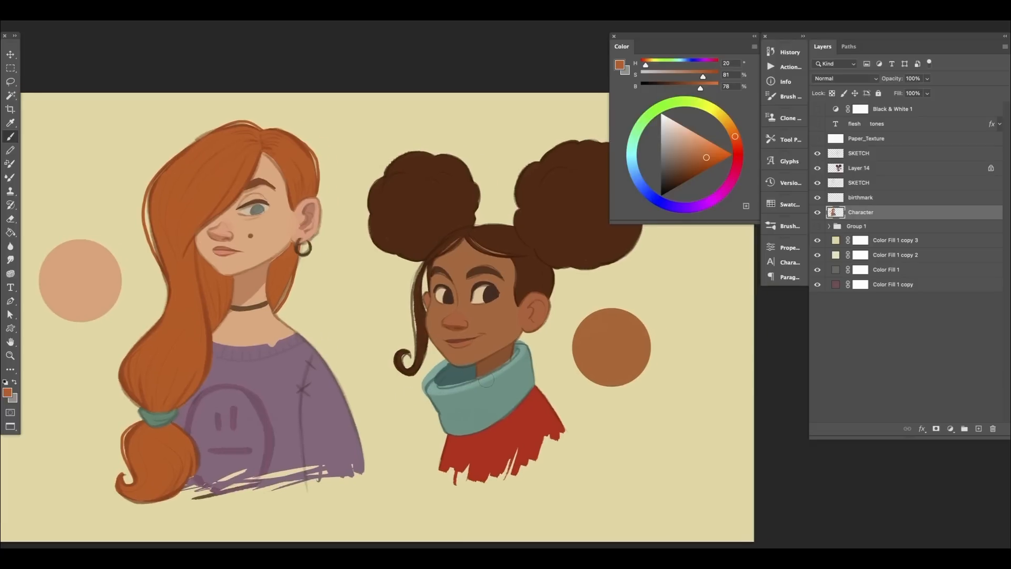
drag(271, 374, 290, 381)
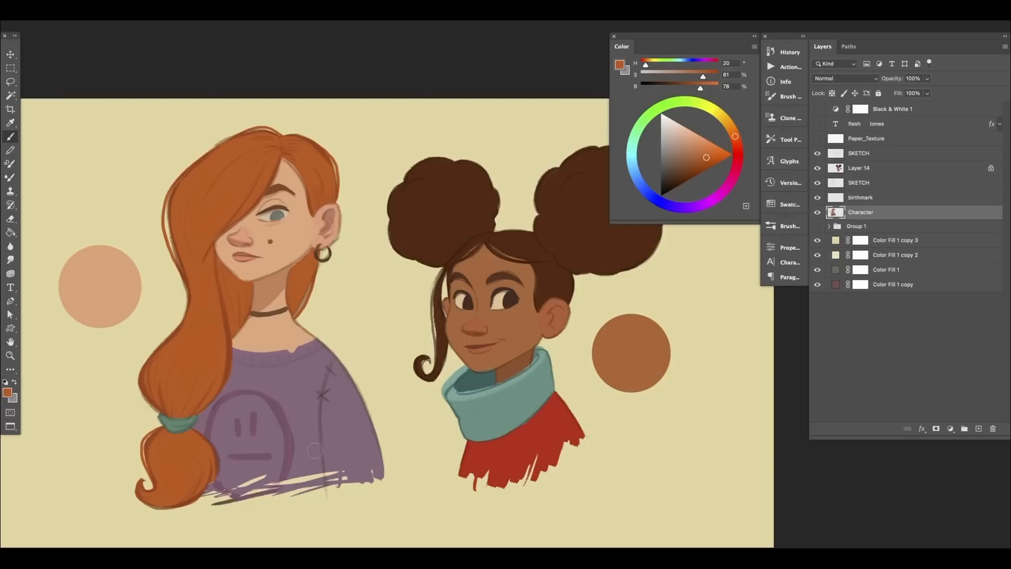
drag(290, 388, 312, 367)
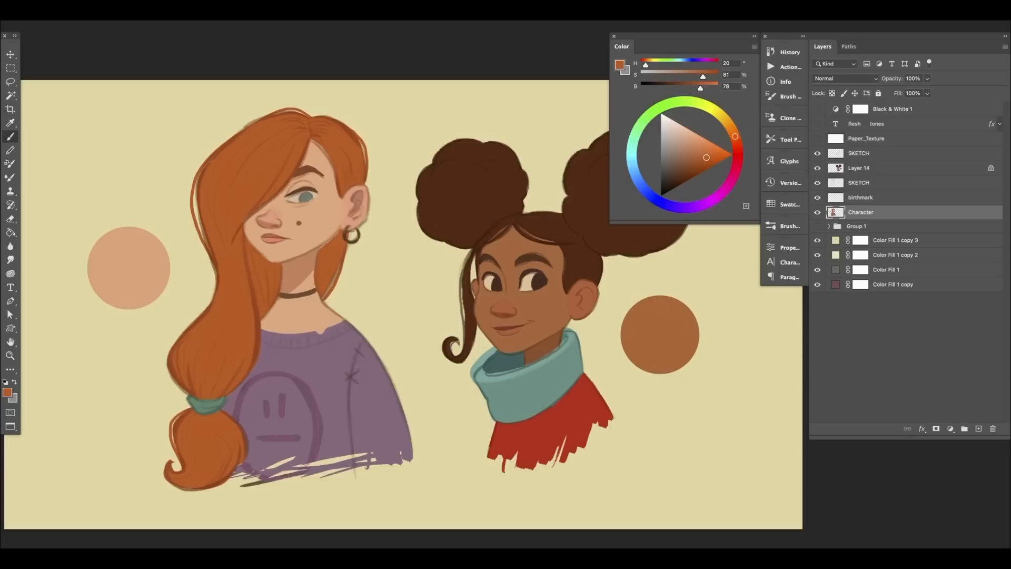
drag(368, 379, 344, 382)
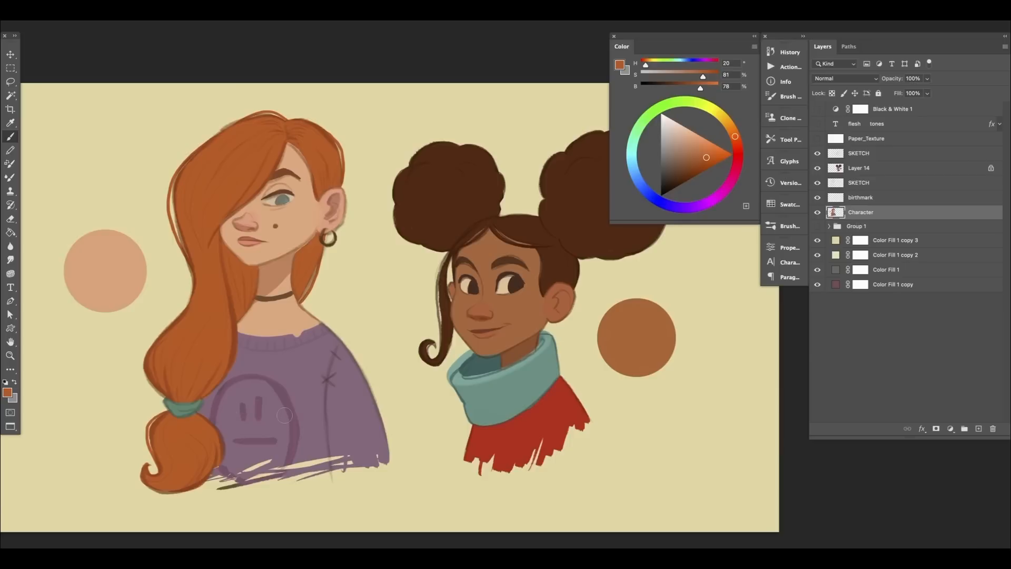
drag(297, 399, 310, 403)
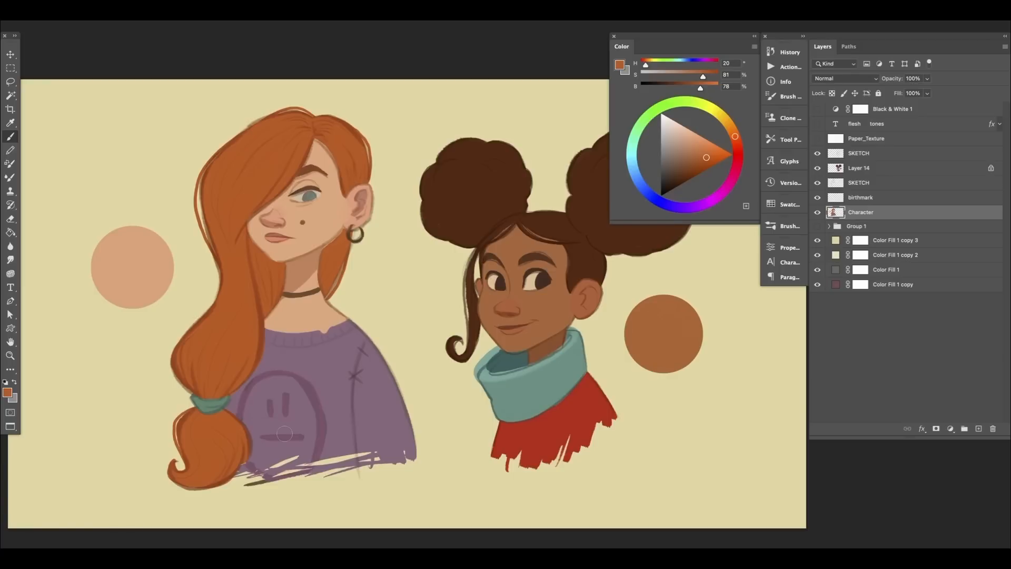
drag(319, 397, 326, 401)
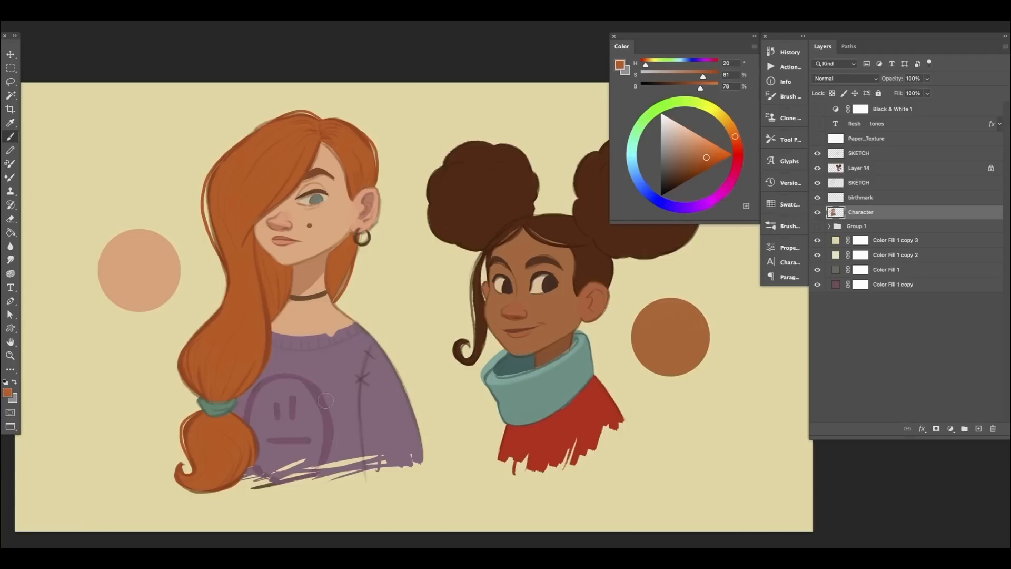
drag(366, 381, 356, 380)
drag(336, 421, 349, 425)
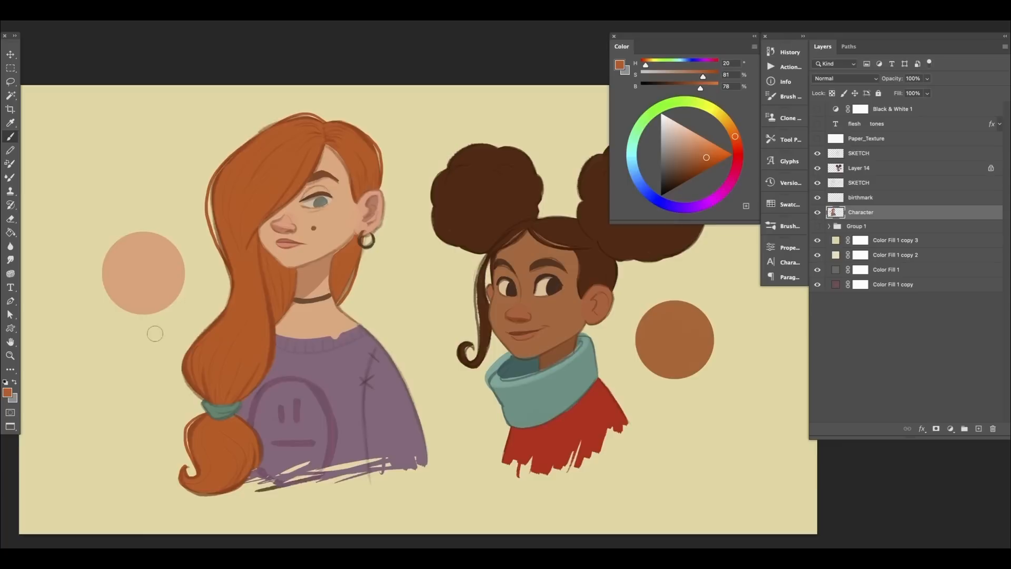
Hide and reshow the Character layer to compare the redhead's flat colors with the underlying sketch.
click(817, 212)
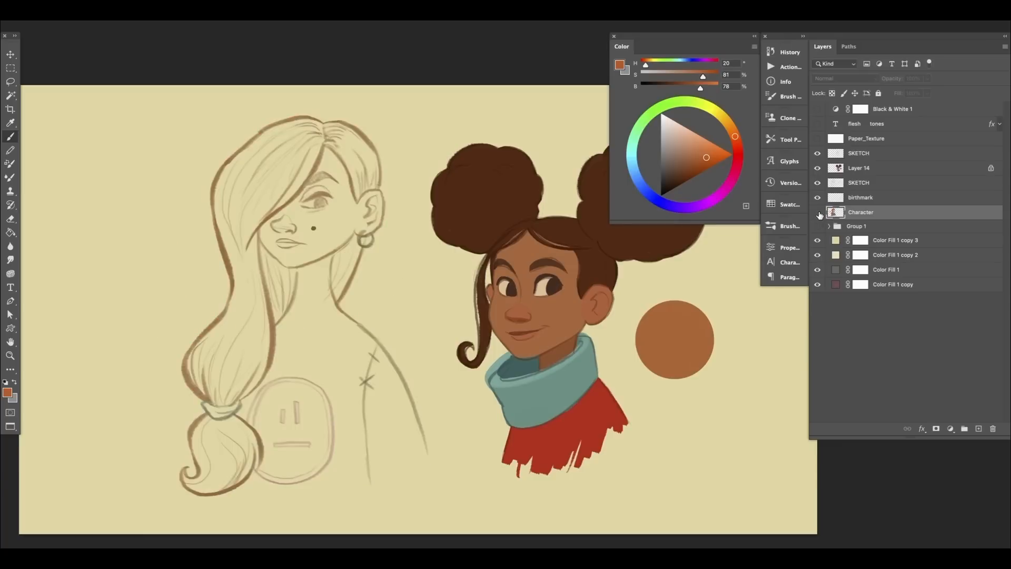
click(818, 212)
drag(236, 336, 260, 352)
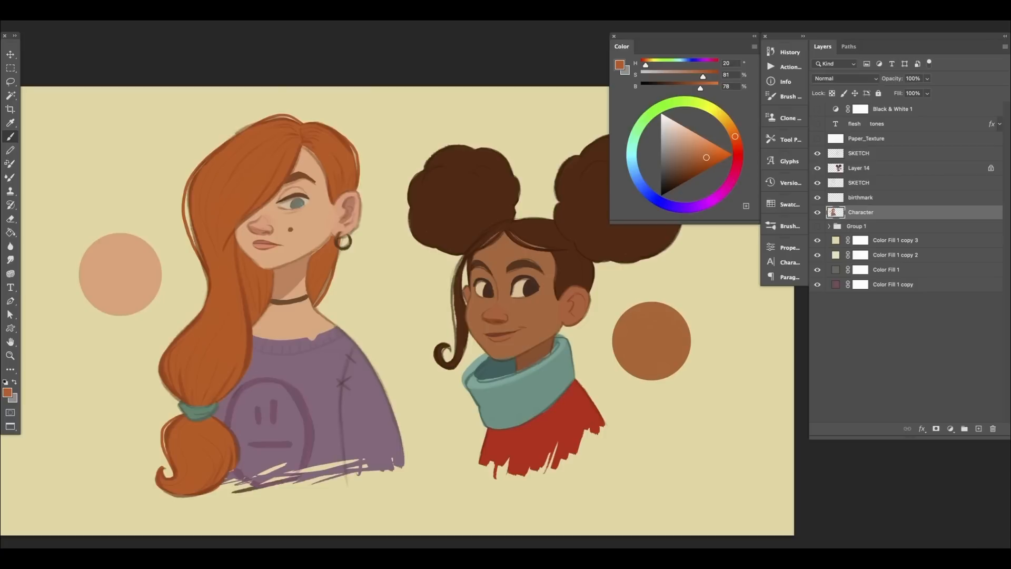
Choose the Hard Round Pressure Size brush from the General Brushes presets.
right_click(125, 67)
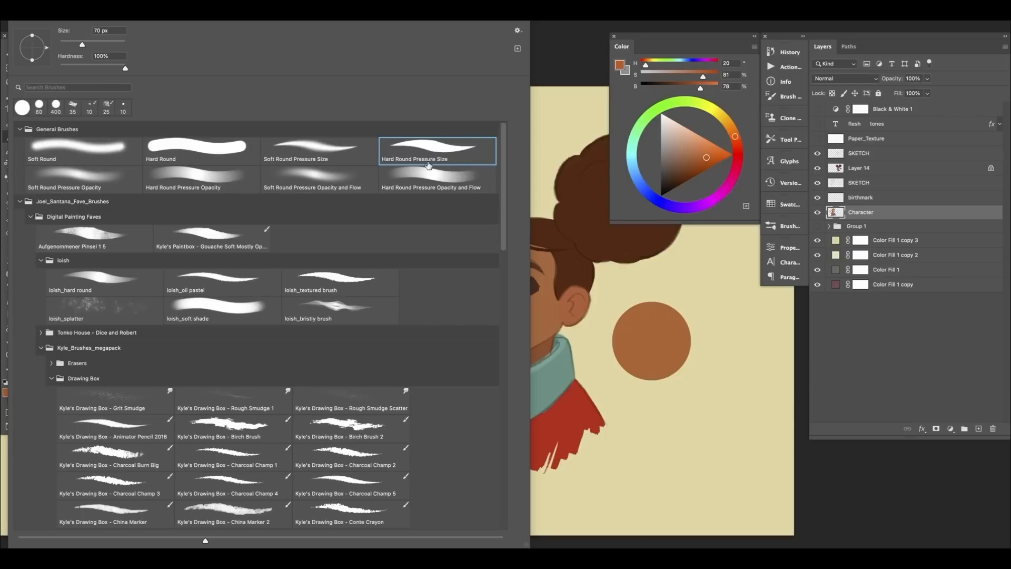
click(454, 152)
click(542, 39)
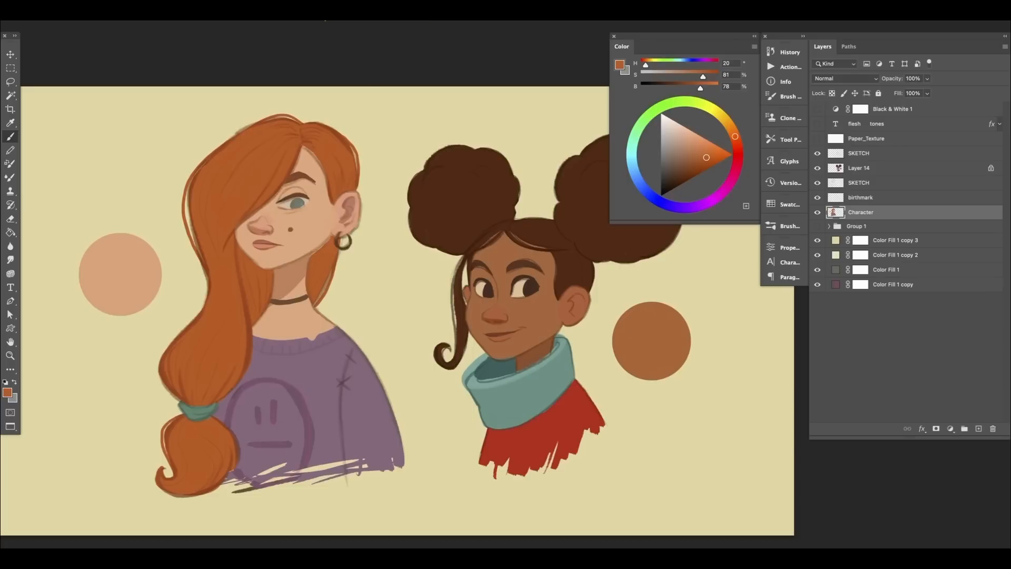
drag(109, 388, 125, 381)
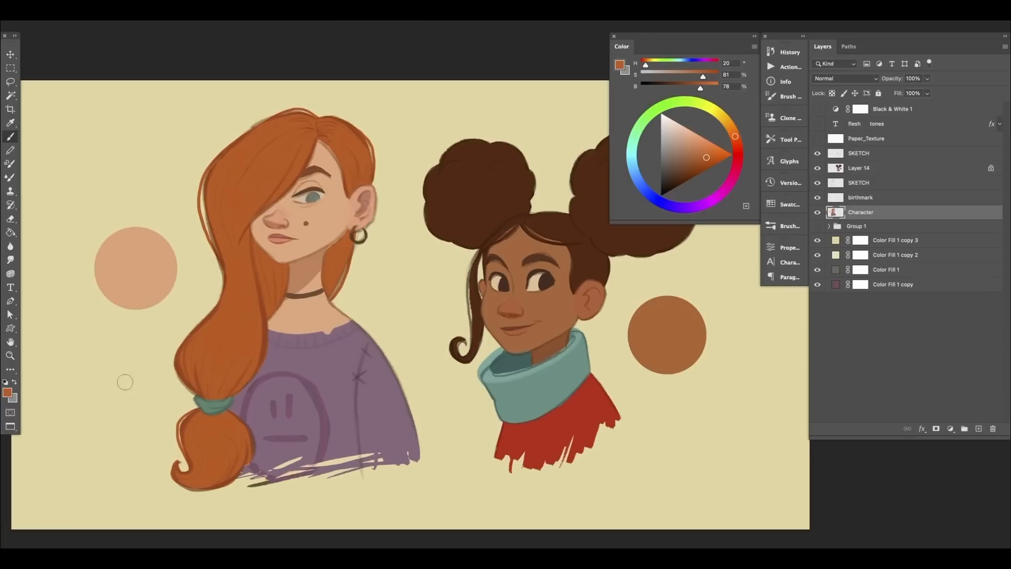
Lock the Character layer's transparent pixels and repaint the light swatch circle with a larger brush in the skin color sampled from the face.
alt+click(148, 274)
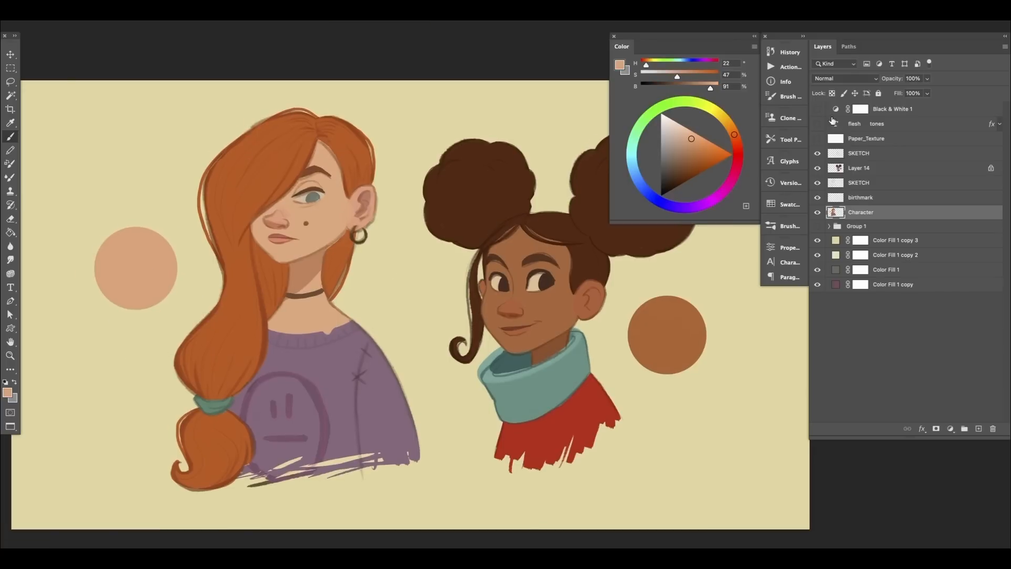
click(832, 94)
alt+click(332, 217)
key(bracketright)
key(bracketright)
key(bracketright)
mouse_move(147, 284)
mouse_down()
mouse_move(99, 287)
mouse_move(117, 233)
mouse_move(149, 240)
mouse_move(153, 294)
mouse_move(121, 257)
mouse_up()
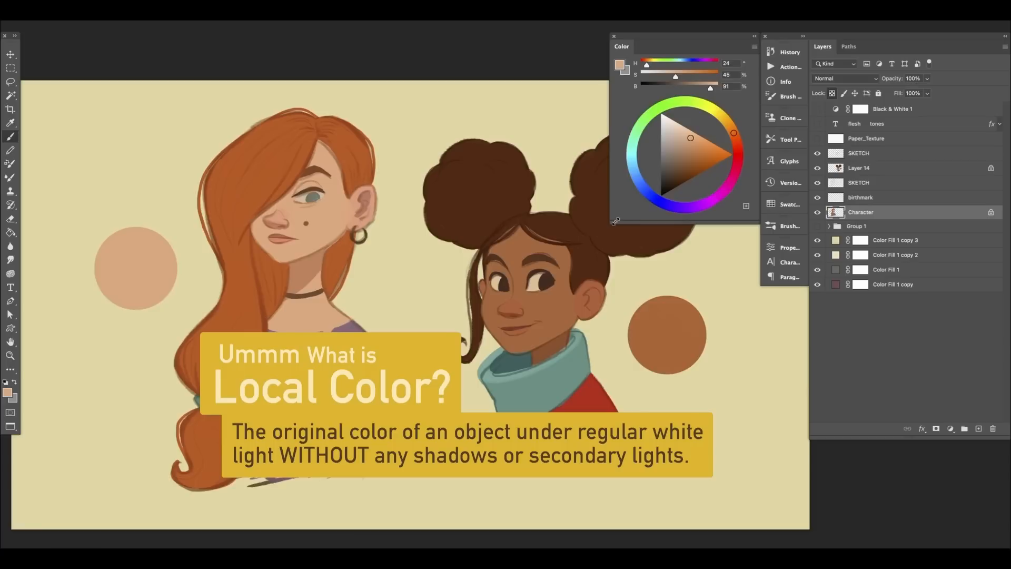
Enlarge the color wheel and sample the skin tone from the light swatch circle.
drag(611, 224, 406, 420)
alt+click(145, 269)
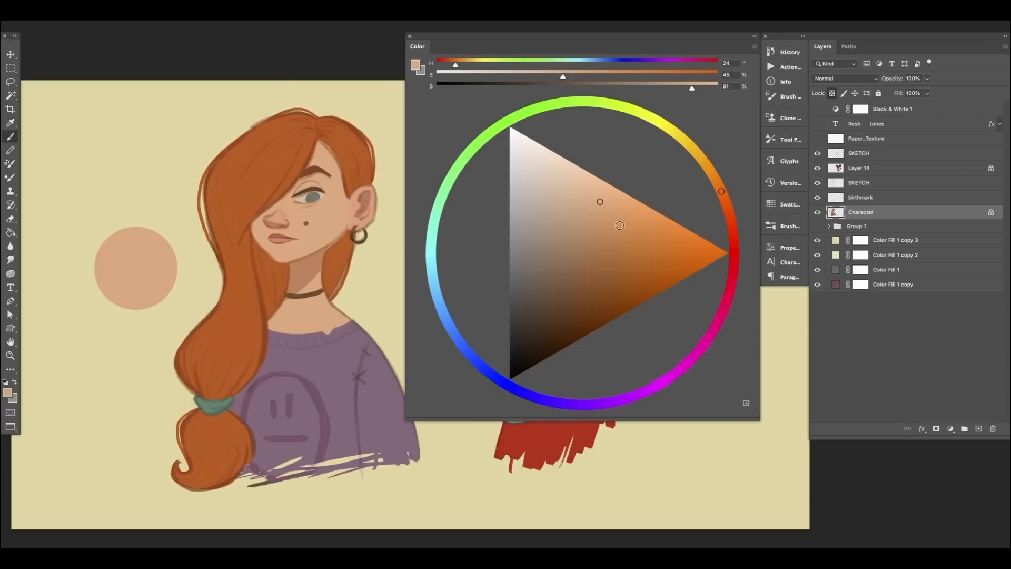
Try a saturated orange (H 24, S 76, B 99) on the light swatch circle and undo the stroke.
drag(605, 204, 674, 224)
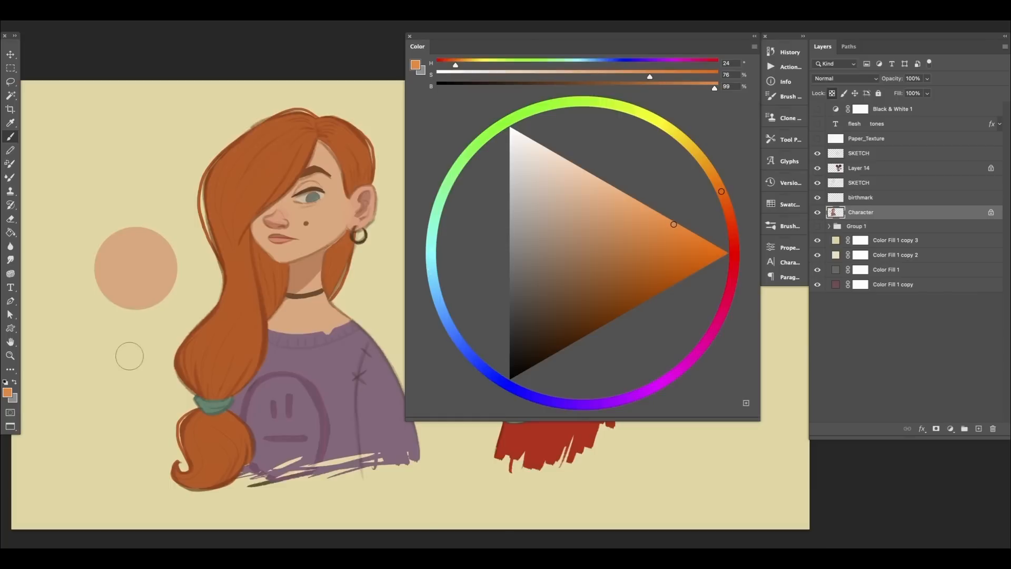
mouse_move(158, 229)
mouse_down()
mouse_move(94, 290)
mouse_move(165, 294)
mouse_up()
key(ctrl+z)
Sample the redhead's skin tone and try a more saturated version (H 24, S 59, B 96) on her cheek.
alt+click(324, 226)
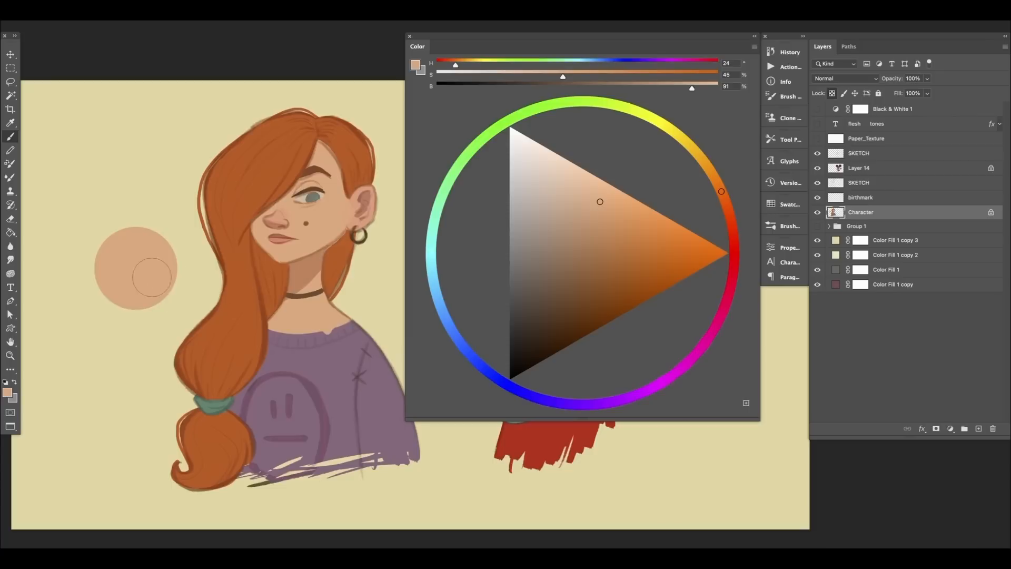
drag(610, 206, 634, 208)
mouse_move(312, 238)
mouse_down()
mouse_move(324, 213)
mouse_move(304, 216)
mouse_move(333, 205)
mouse_move(326, 184)
mouse_move(332, 227)
mouse_move(339, 201)
mouse_move(318, 235)
mouse_up()
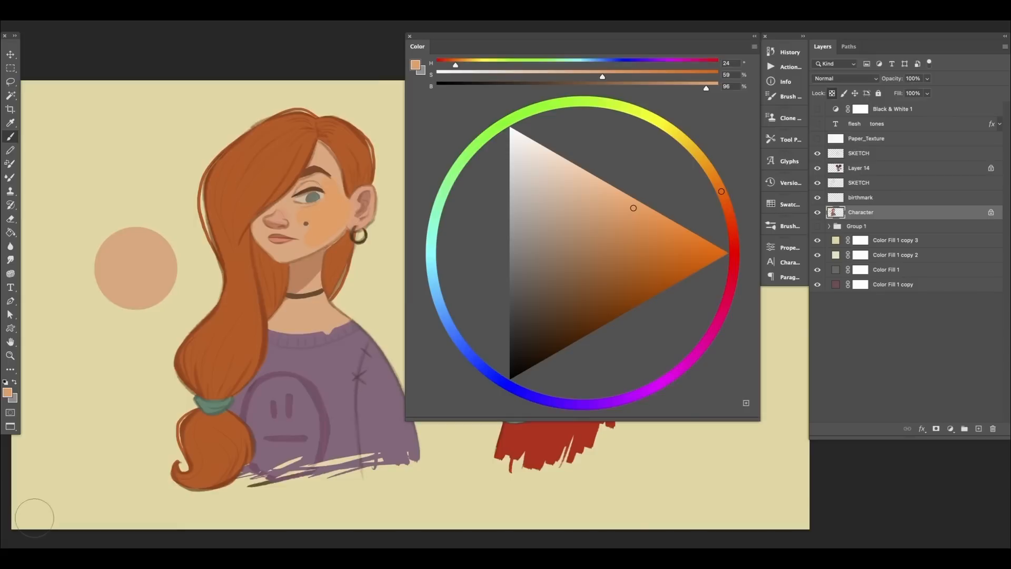
Sample the redhead's skin tone, try a duller version (H 24, S 35, B 80) on her cheek, and undo the stroke.
key(z)
click(341, 338)
drag(342, 337, 336, 337)
key(b)
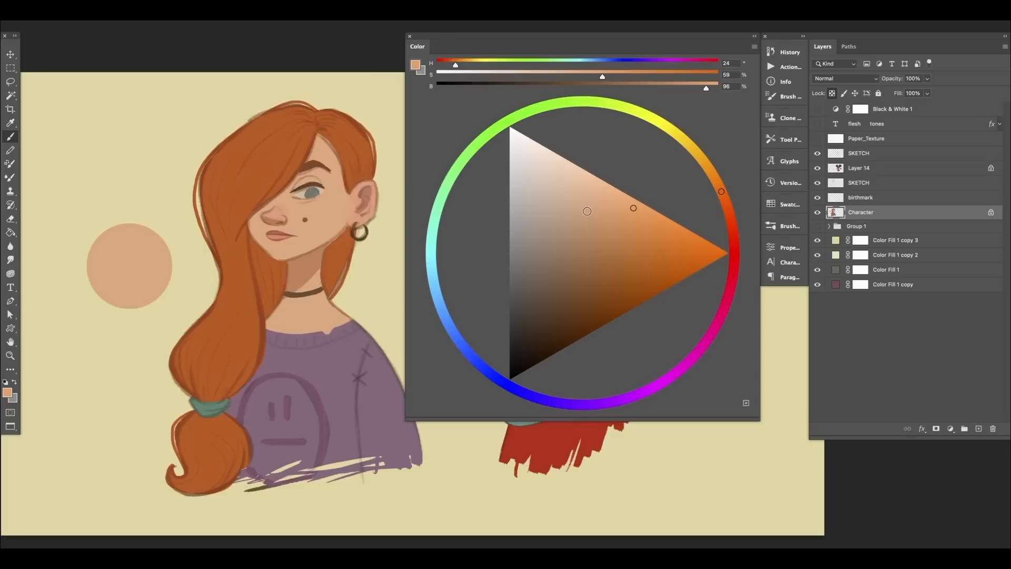
alt+click(339, 214)
drag(599, 203, 572, 212)
drag(328, 212, 317, 236)
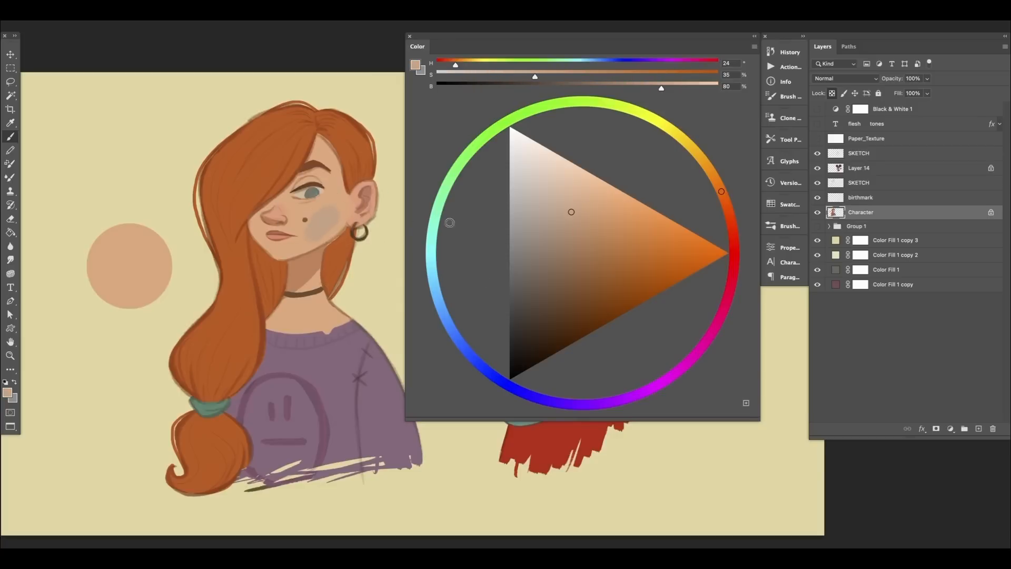
key(super+z)
Mix a muted skin tone (S 41, B 85), resample the face, and mix a brighter version (H 24, S 54, B 97).
drag(572, 212, 585, 210)
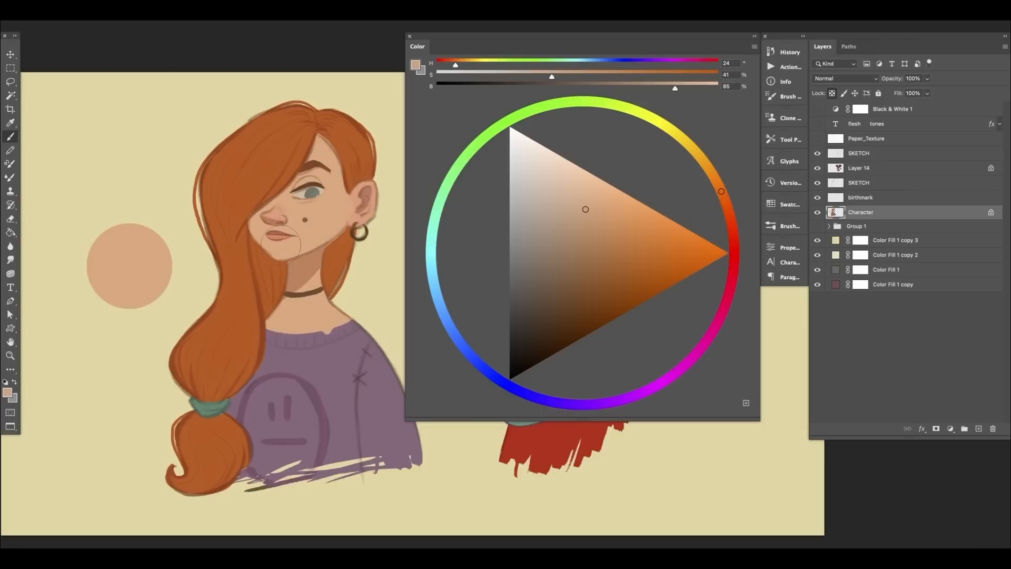
alt+click(327, 217)
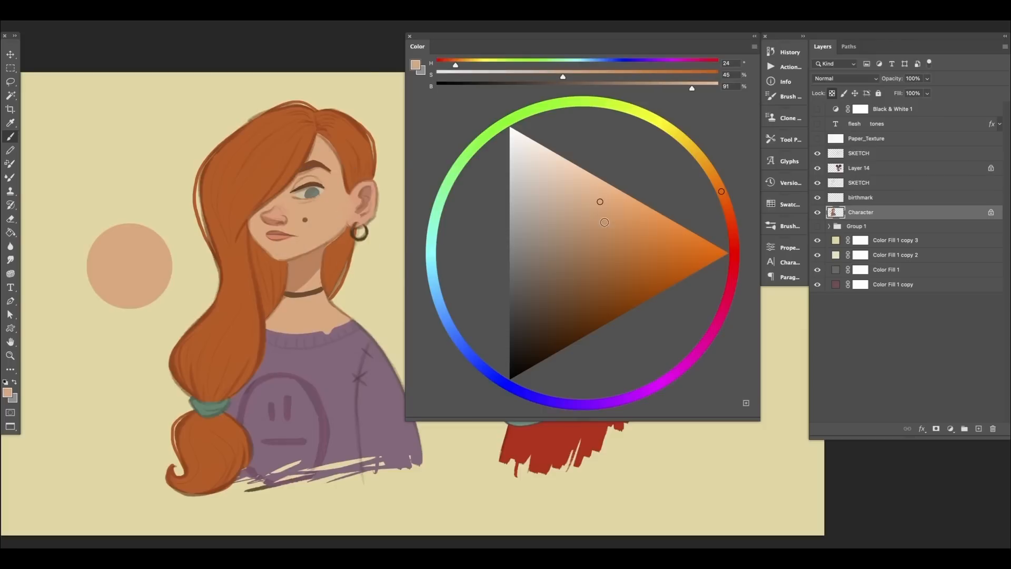
drag(622, 203, 626, 200)
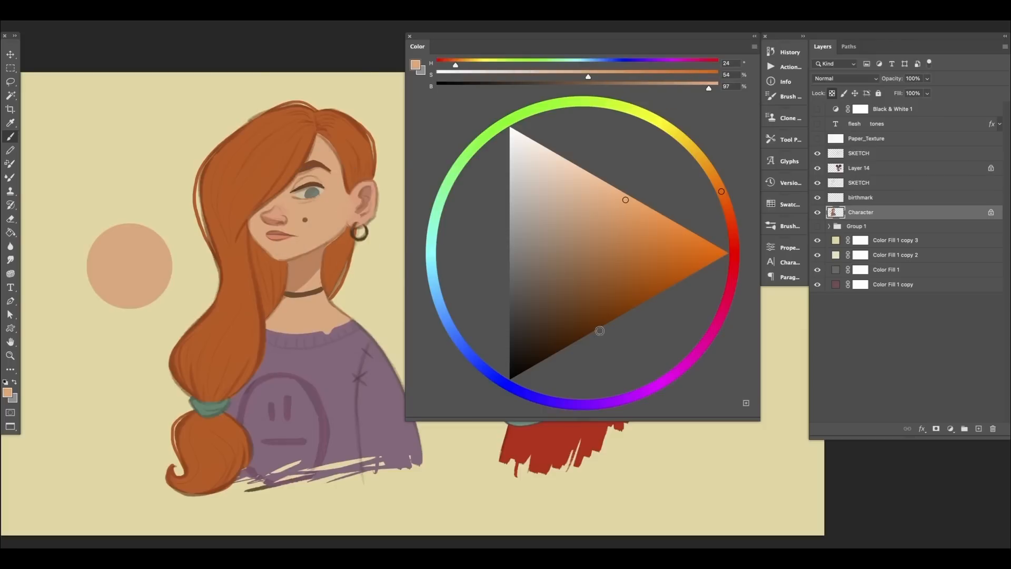
Hide the three fill layers above Color Fill 1 copy to place the characters on the maroon background.
drag(817, 272, 817, 261)
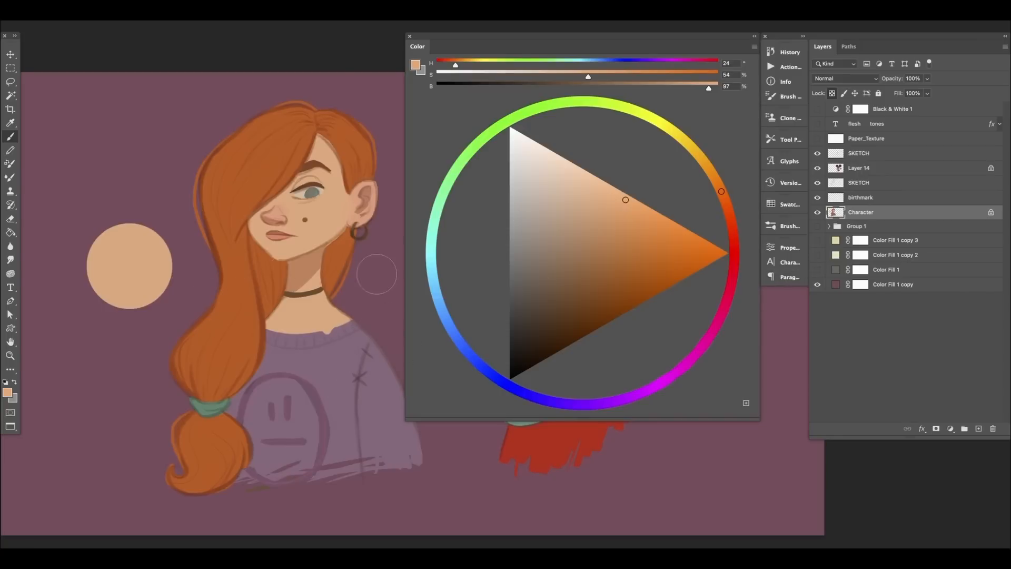
Mix a bright coral (H 12, S 57, B 100) and try it as a highlight on the redhead's forehead.
drag(628, 202, 634, 203)
click(733, 220)
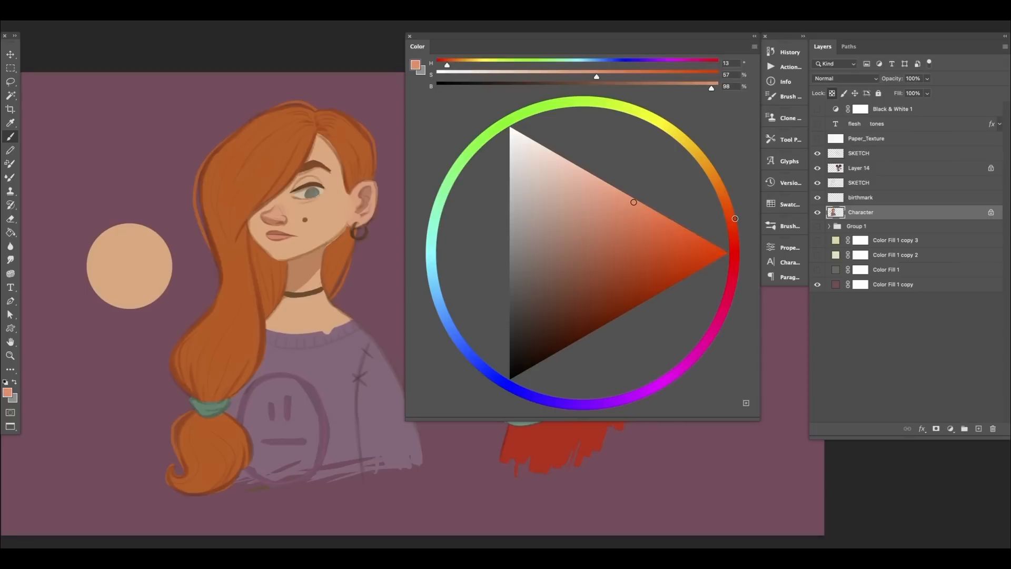
click(640, 205)
click(321, 148)
click(625, 195)
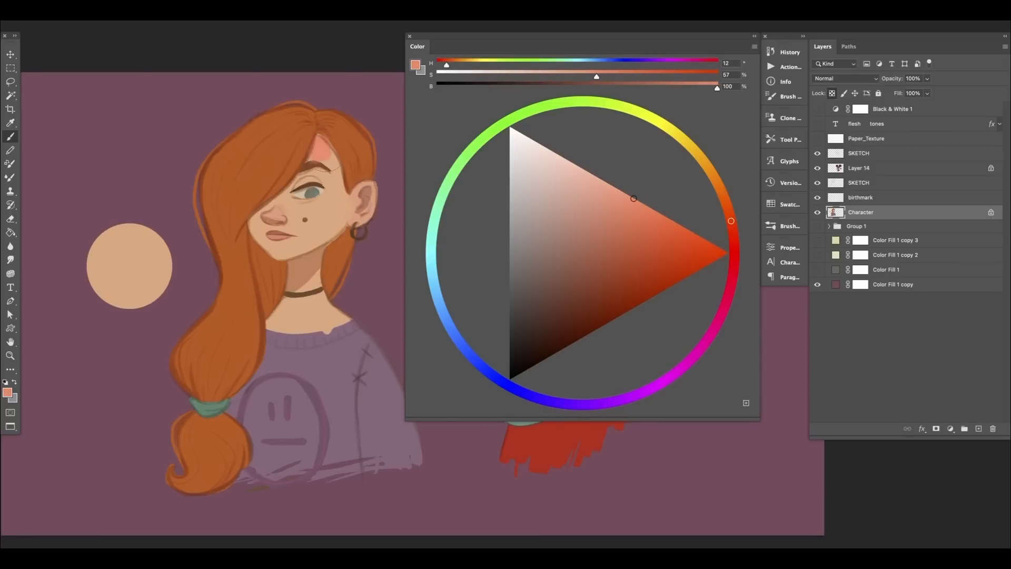
drag(324, 152, 337, 181)
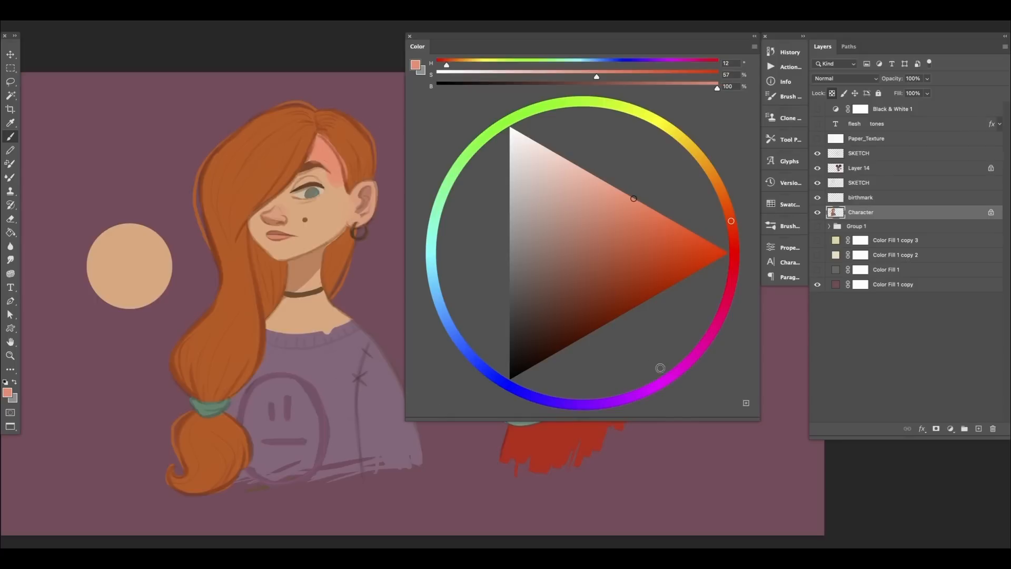
Try a light blue (H 214, S 57, B 100) on the redhead's forehead and undo the stroke.
click(456, 337)
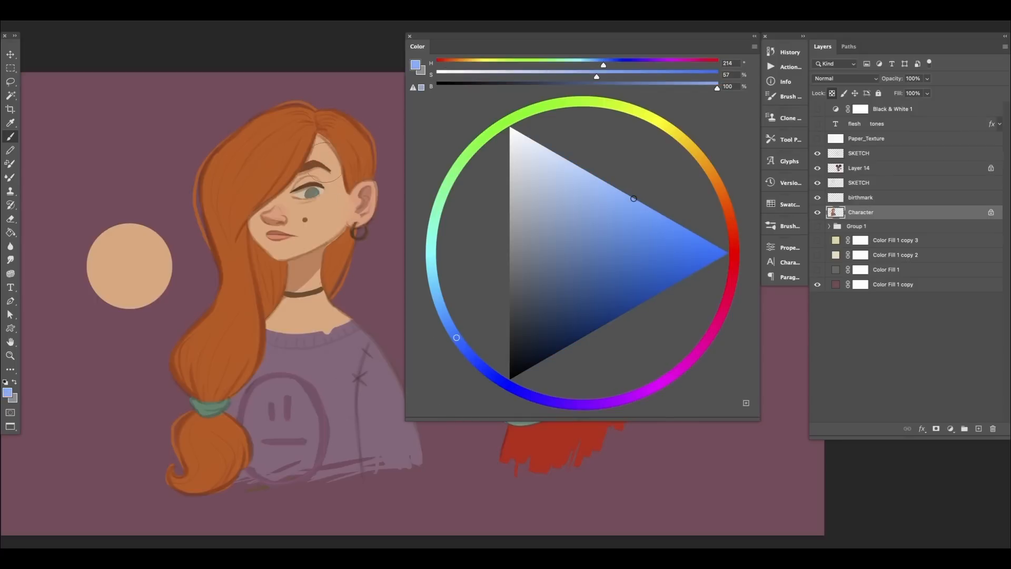
drag(320, 151, 328, 169)
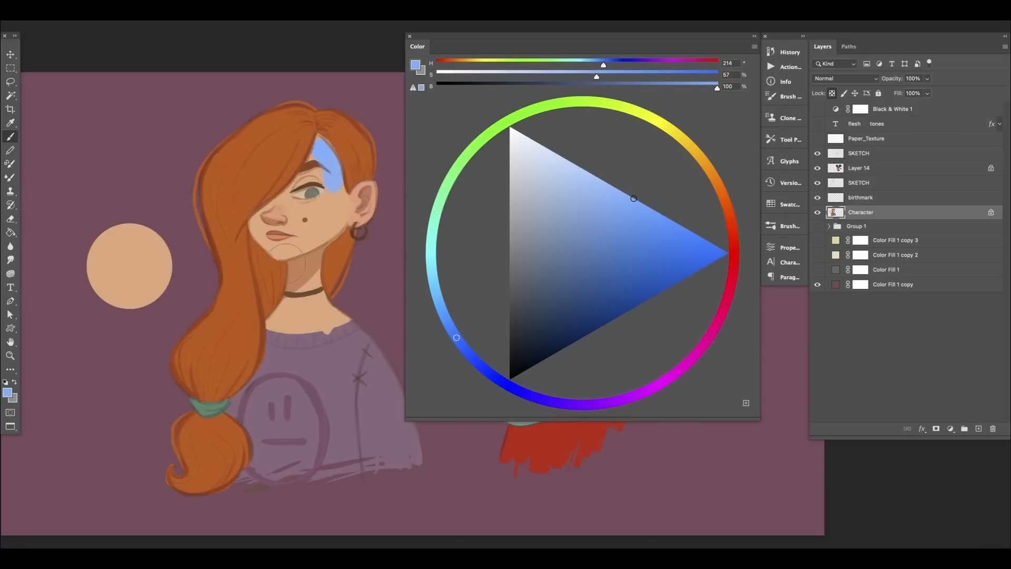
key(ctrl+z)
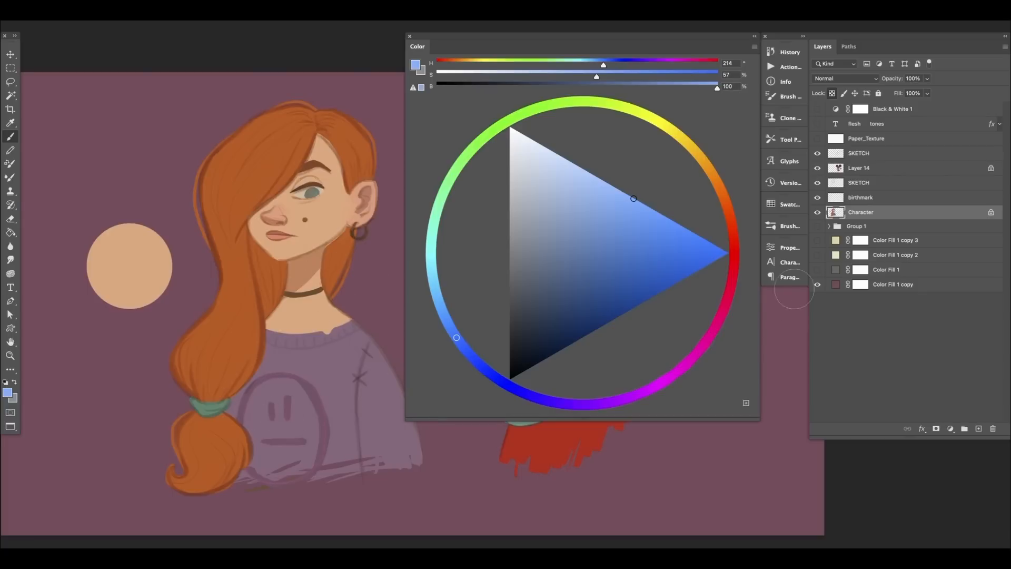
Show the Color Fill 1 copy 3 background again and shrink the color wheel to uncover more of the canvas.
click(817, 241)
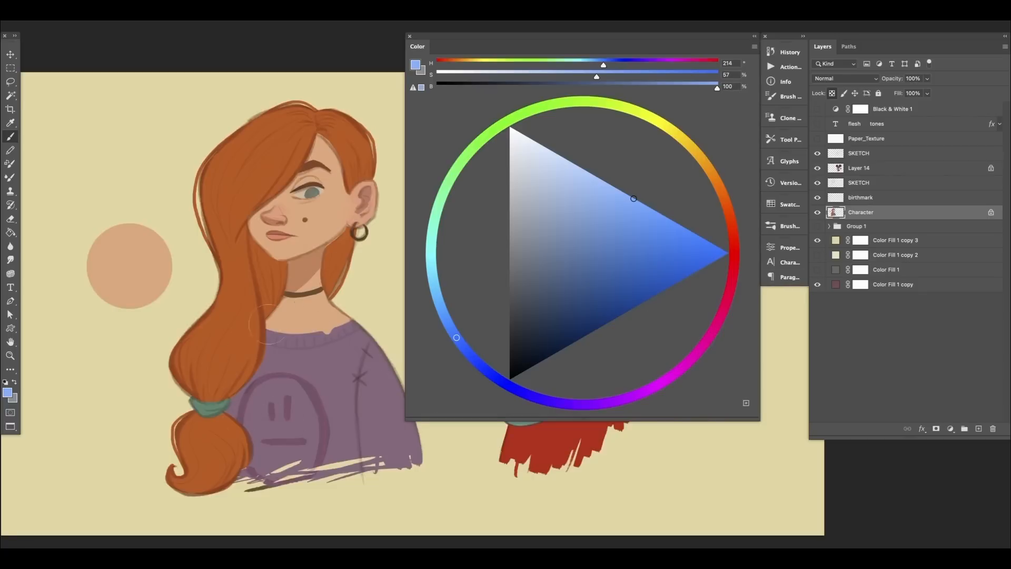
drag(326, 296, 315, 296)
drag(406, 419, 484, 382)
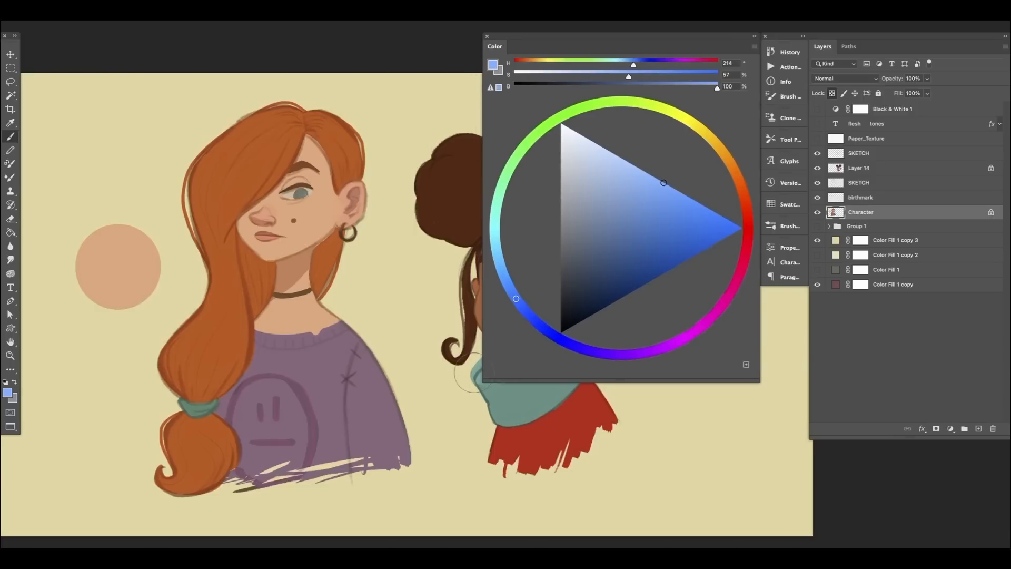
drag(312, 248, 316, 256)
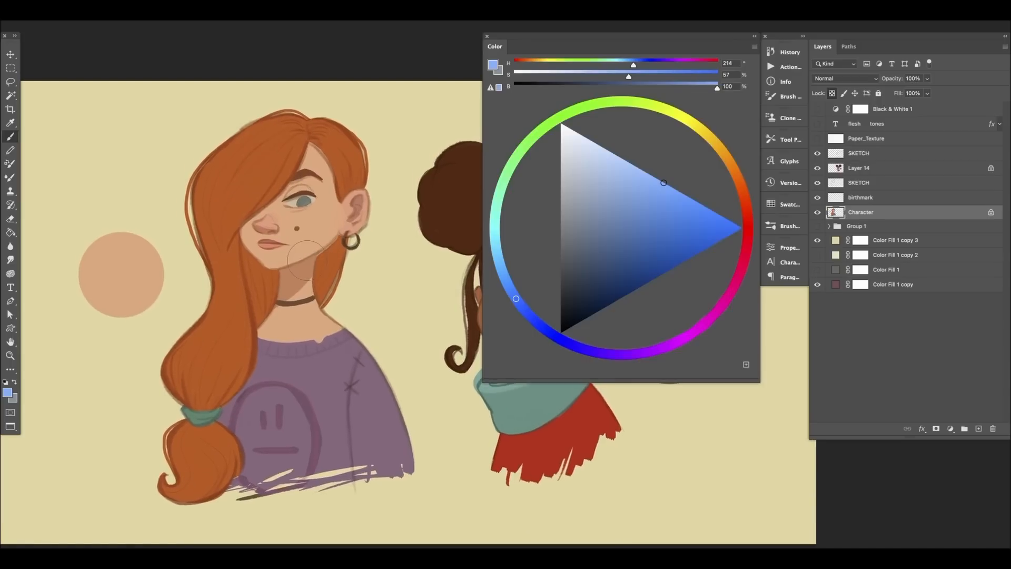
drag(301, 248, 294, 252)
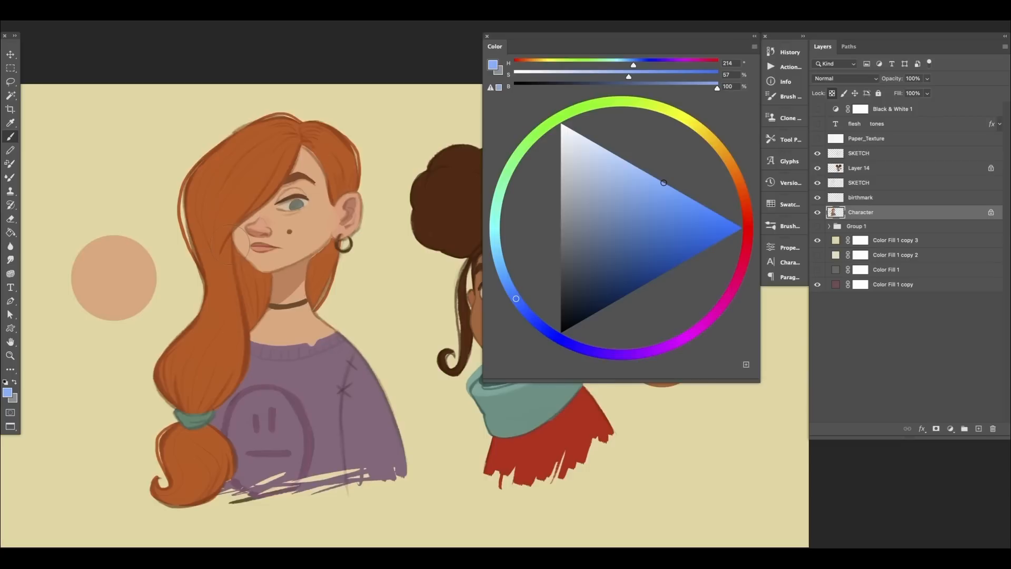
Enlarge the color wheel slightly and sample the base skin tone from the redhead's face.
drag(485, 379, 437, 392)
alt+click(267, 244)
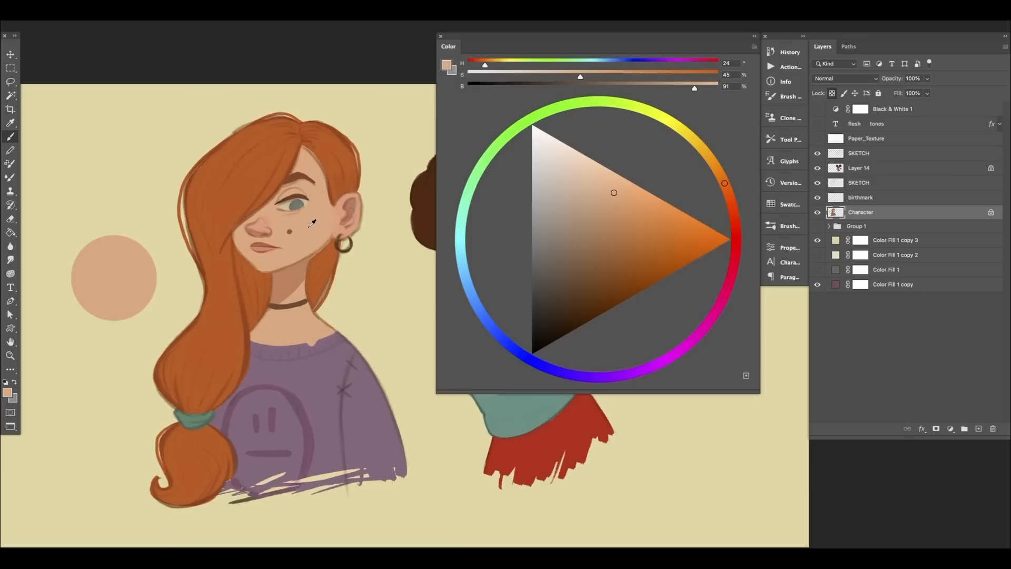
Try a redder hue of 18 for the base skin tone, and resample the original tone from the face.
click(731, 191)
drag(730, 191, 730, 198)
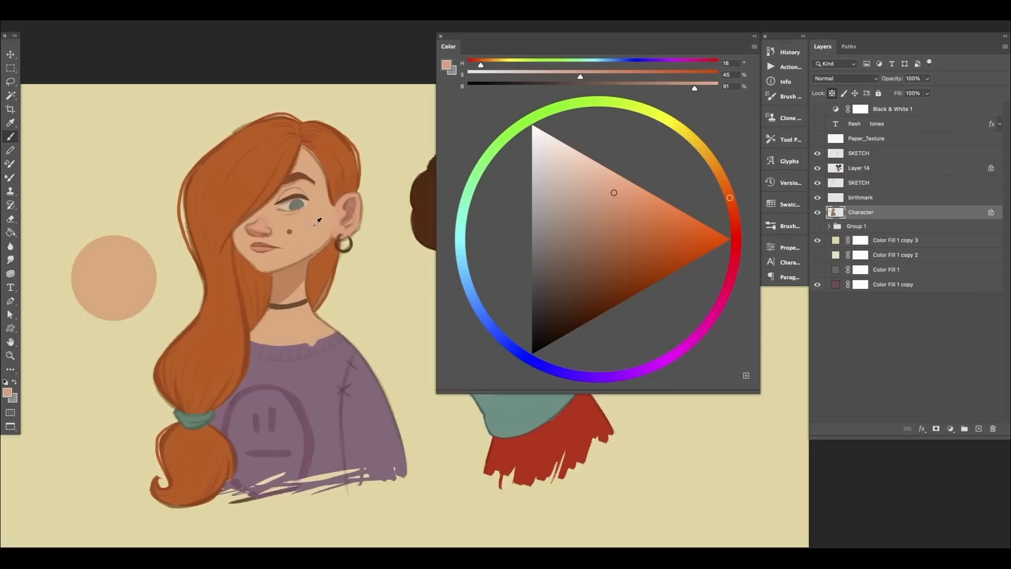
alt+click(315, 224)
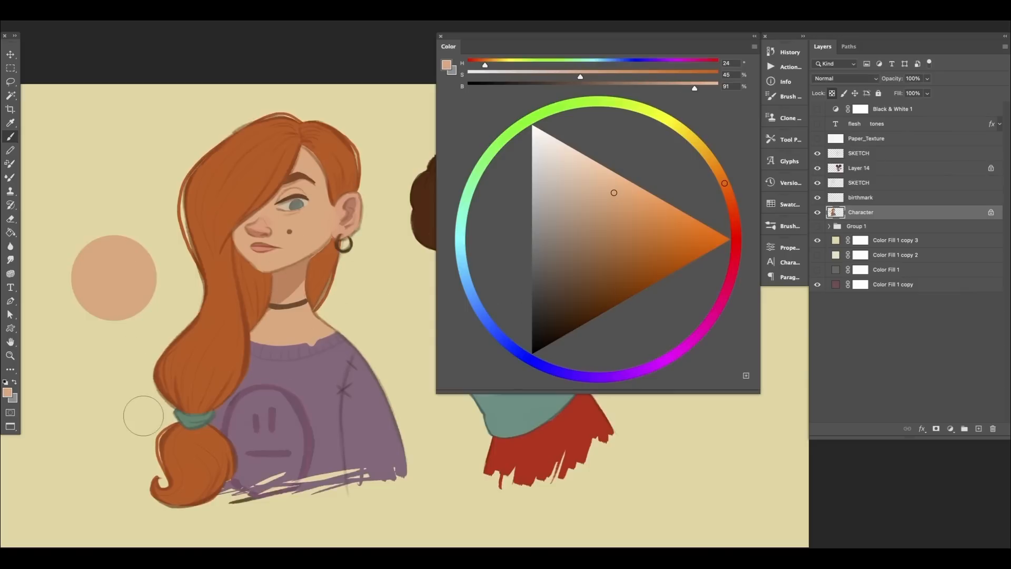
Sample the neck's shadow tone and paint it as a curved shadow across the lower right of the skin-tone circle.
alt+click(293, 272)
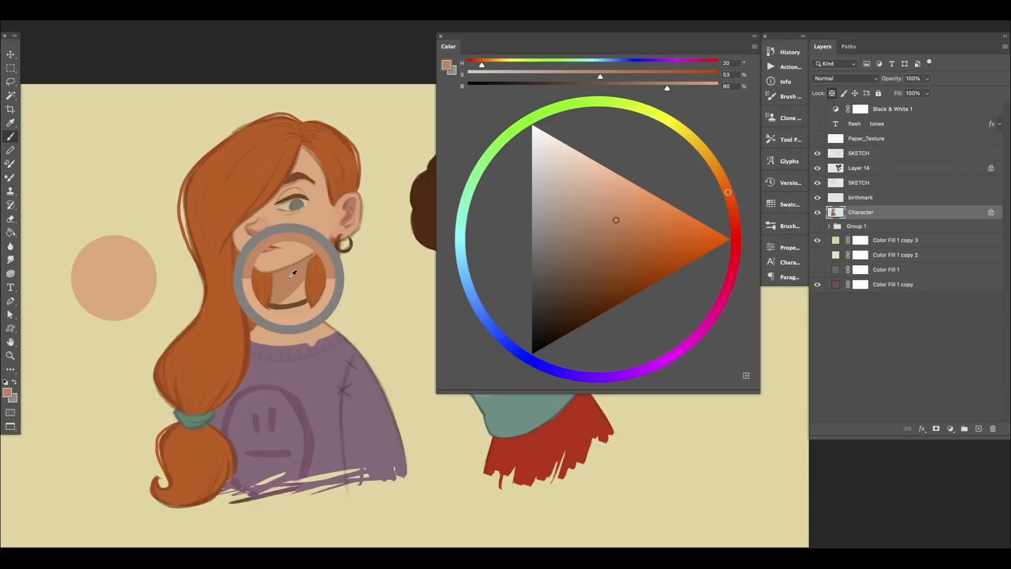
alt+click(297, 246)
alt+click(296, 278)
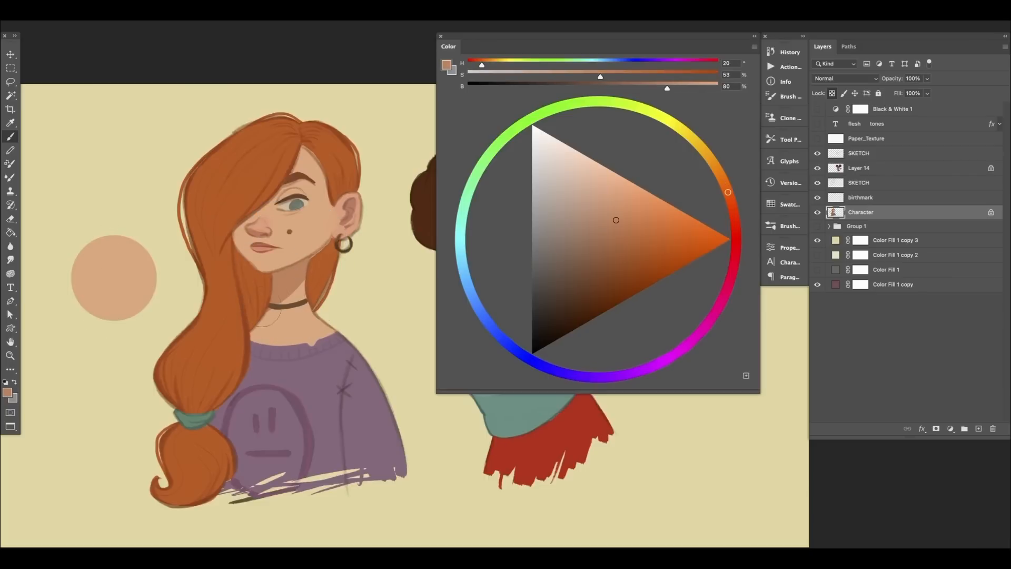
alt+click(295, 272)
alt+click(296, 271)
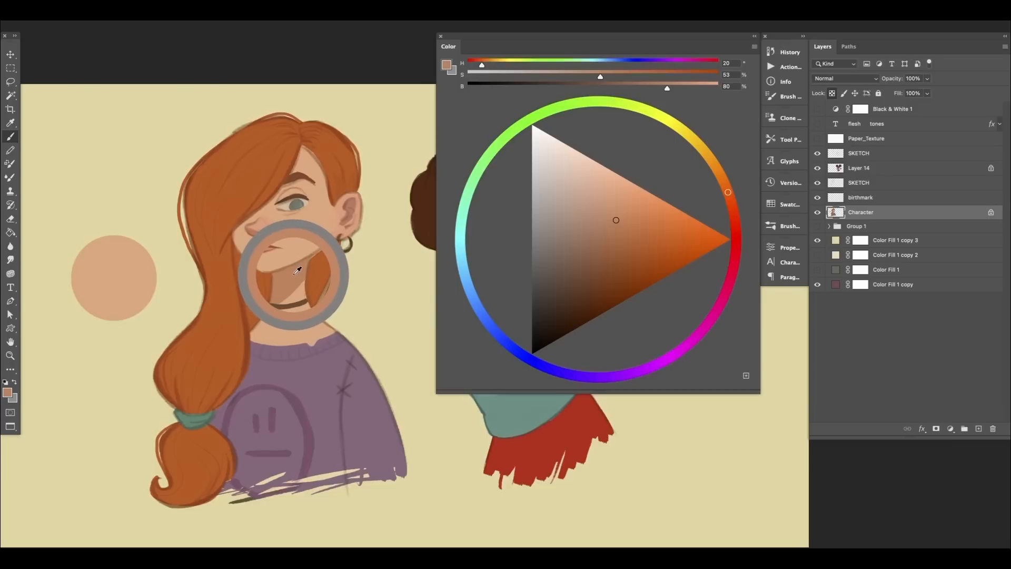
mouse_move(134, 295)
mouse_down()
mouse_move(109, 313)
mouse_move(158, 259)
mouse_move(97, 328)
mouse_move(158, 249)
mouse_move(120, 307)
mouse_move(89, 316)
mouse_move(150, 278)
mouse_move(152, 237)
mouse_up()
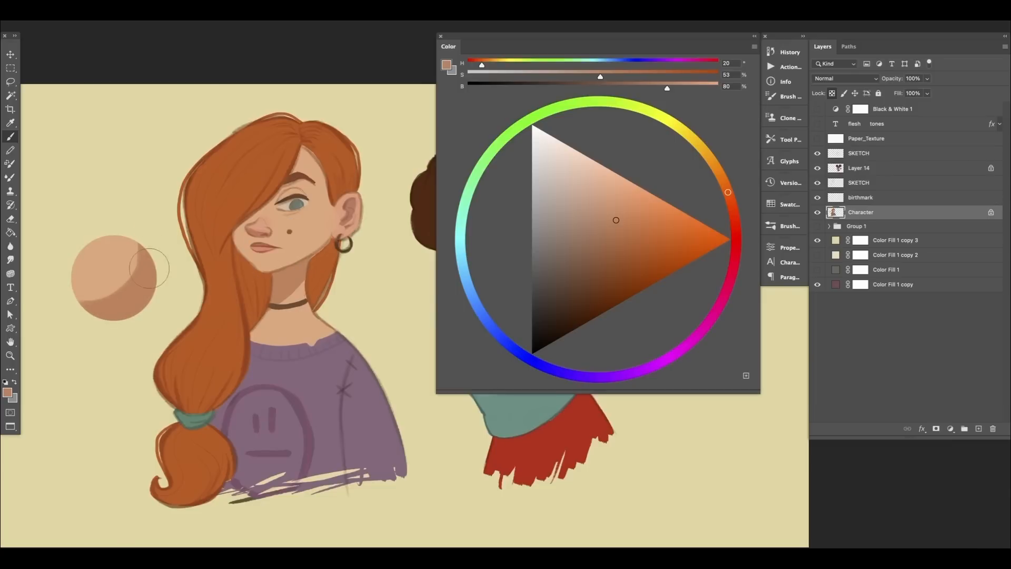
alt+click(131, 296)
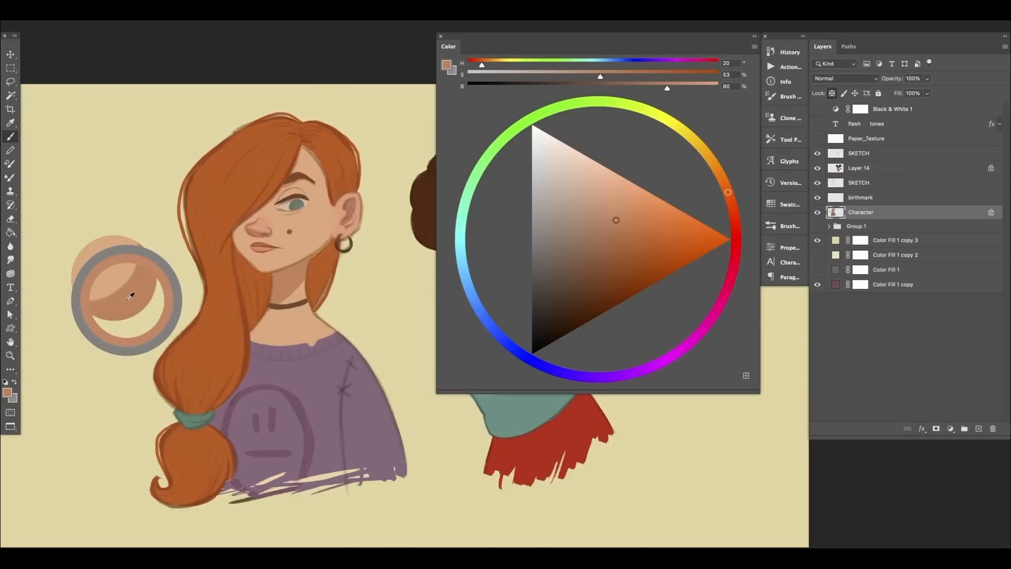
mouse_move(130, 296)
mouse_down()
mouse_move(116, 264)
mouse_move(131, 275)
mouse_move(107, 285)
mouse_move(128, 293)
mouse_move(104, 274)
mouse_move(128, 298)
mouse_move(109, 276)
mouse_move(117, 299)
mouse_up()
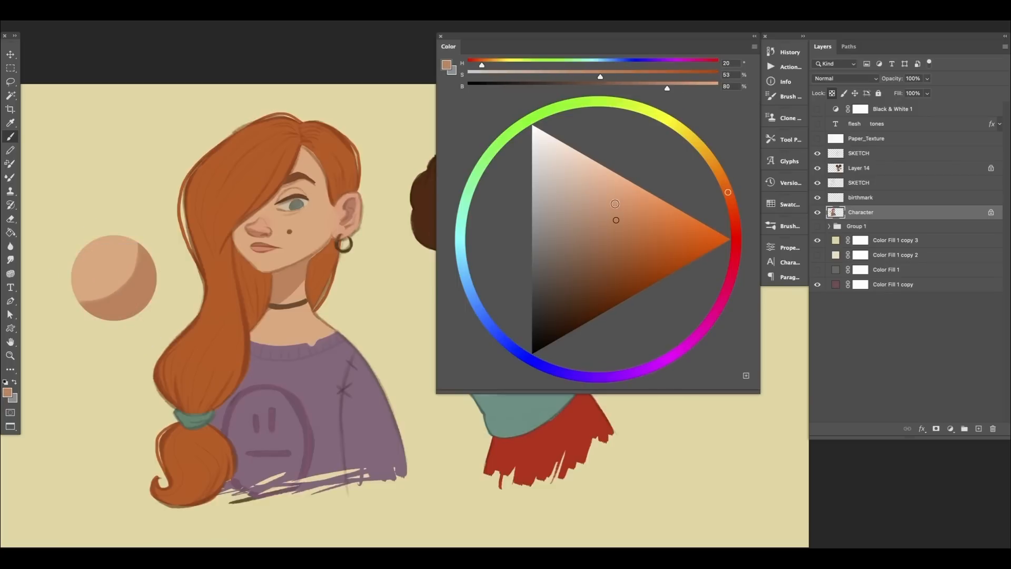
Try a darker brown (H 20, S 58, B 64) as the shadow color, and resample the circle's light skin tone.
mouse_move(623, 246)
mouse_down()
mouse_move(574, 290)
mouse_move(615, 278)
mouse_move(583, 160)
mouse_move(605, 251)
mouse_up()
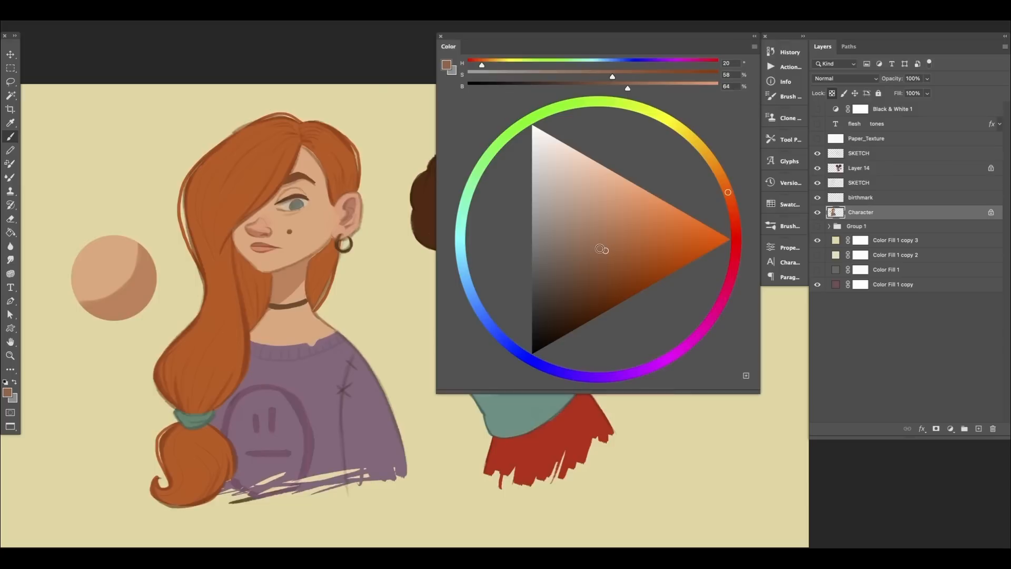
alt+click(127, 262)
alt+click(120, 254)
alt+click(123, 253)
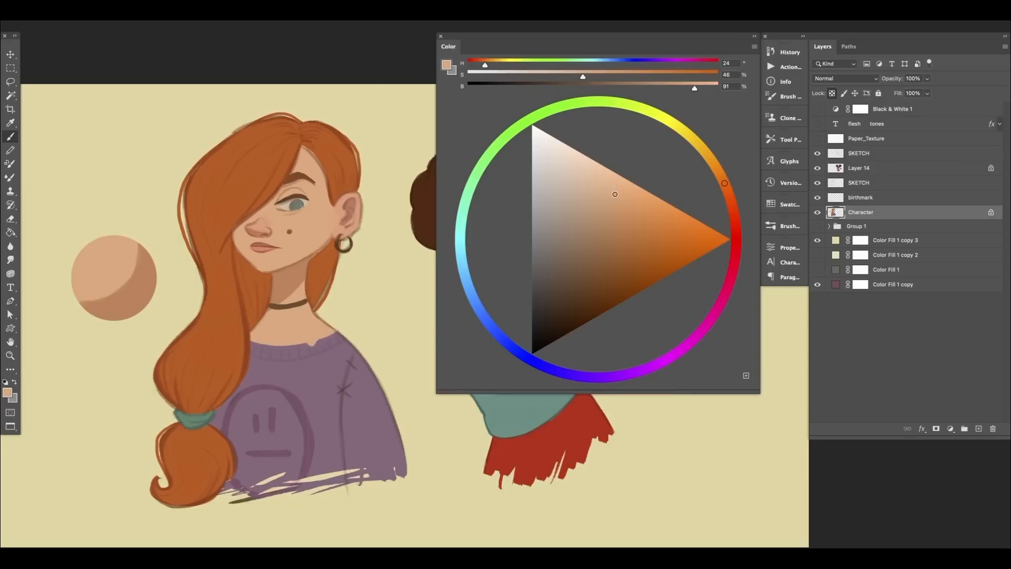
Try the circle's shadow in the base hue (H 24, S 54, B 80), and restore it with the tone sampled from the neck.
drag(615, 194, 617, 221)
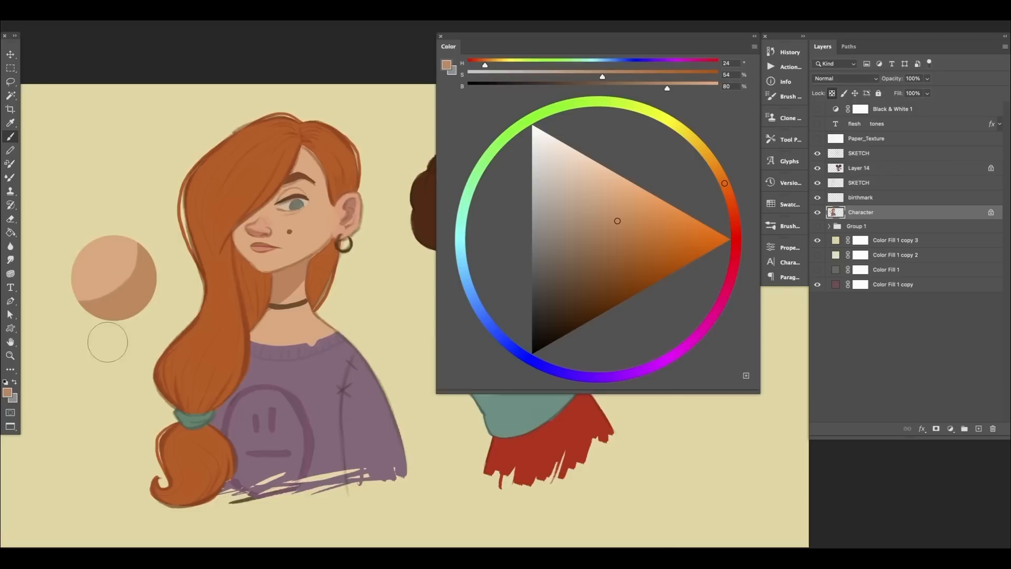
alt+click(125, 264)
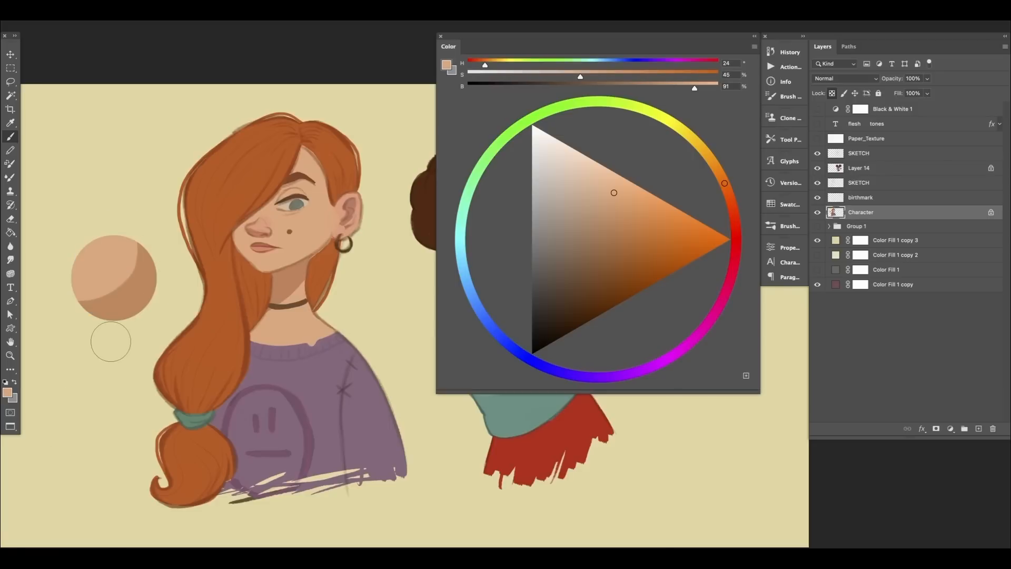
alt+click(119, 270)
alt+click(125, 261)
alt+click(289, 274)
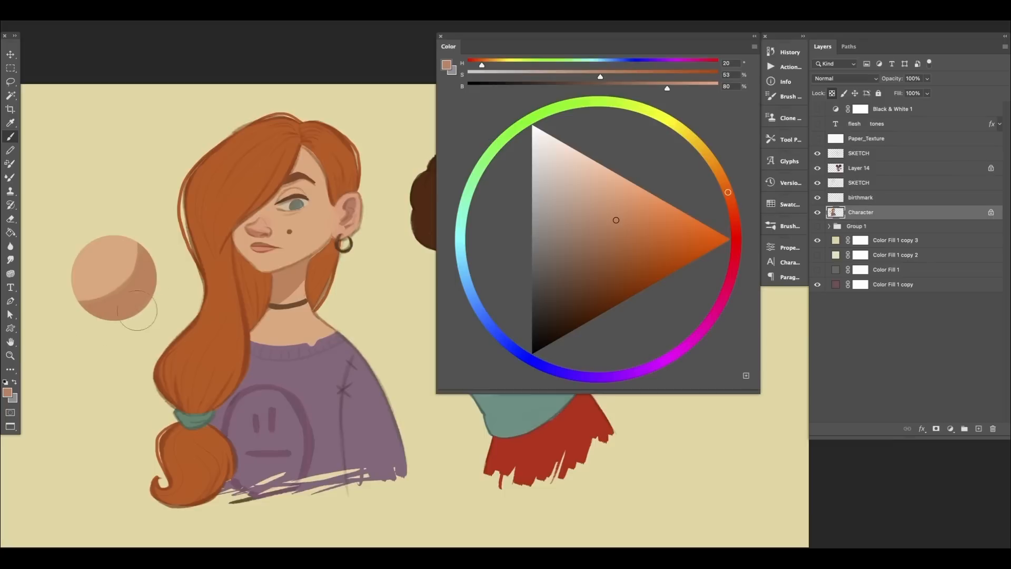
alt+click(118, 258)
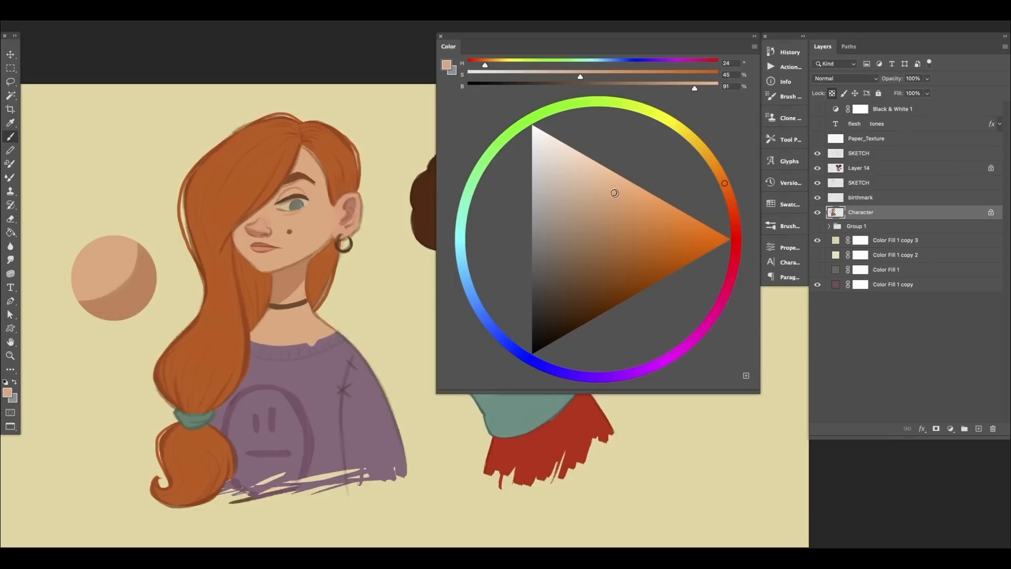
Try a more saturated orange (H 24, S 73, B 82), and resample the shadow tone from the circle.
drag(614, 193, 654, 233)
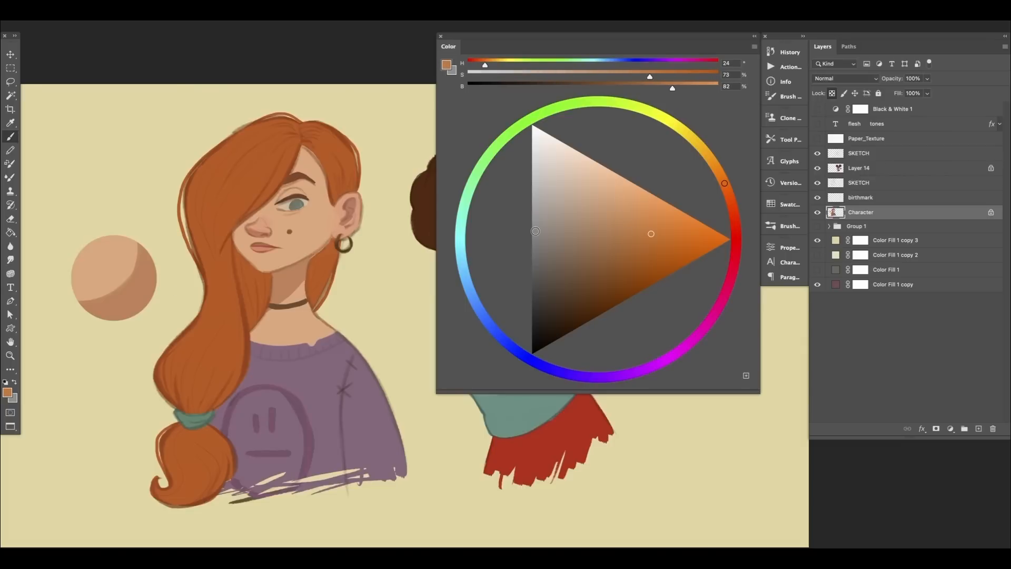
alt+click(139, 281)
drag(120, 267, 139, 289)
drag(124, 262, 137, 289)
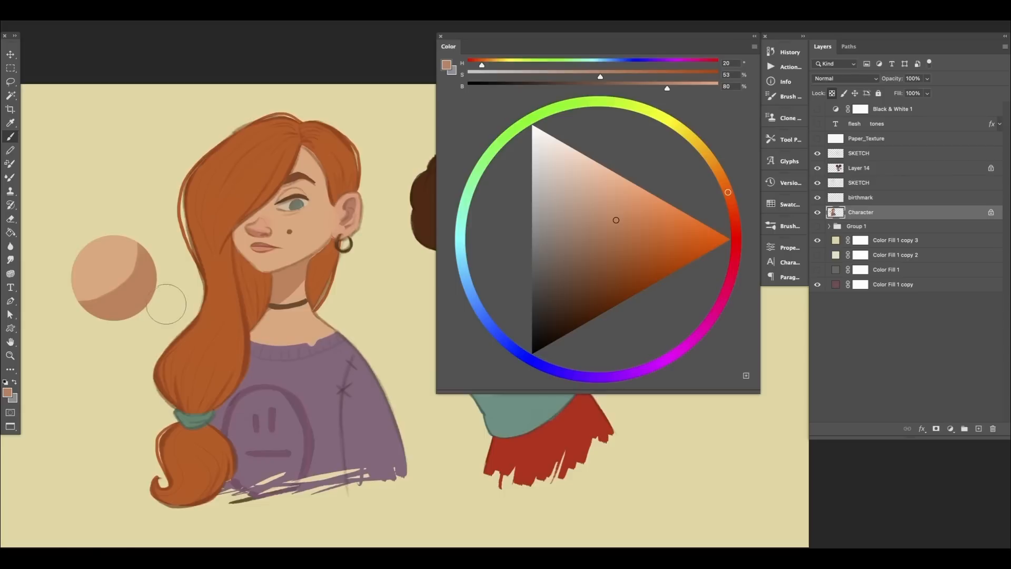
Break up the hard shadow edge on the skin-tone circle by painting sampled midtones between light and shadow.
alt+click(119, 288)
alt+click(135, 285)
drag(88, 299, 139, 251)
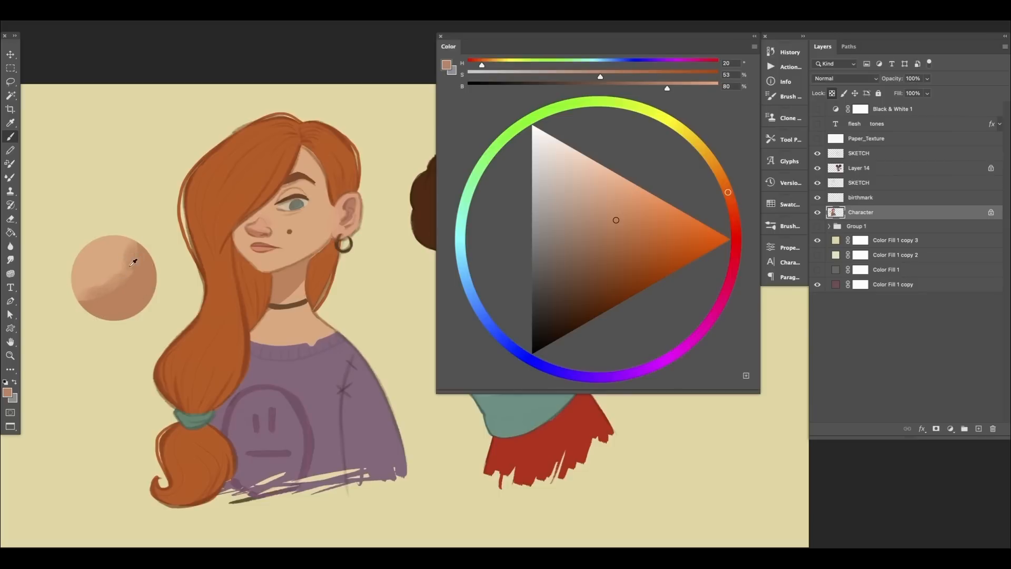
mouse_move(126, 265)
mouse_down()
mouse_move(135, 283)
mouse_move(137, 271)
mouse_move(99, 262)
mouse_move(128, 270)
mouse_move(108, 288)
mouse_up()
alt+click(107, 298)
alt+click(111, 301)
alt+click(121, 294)
alt+click(127, 284)
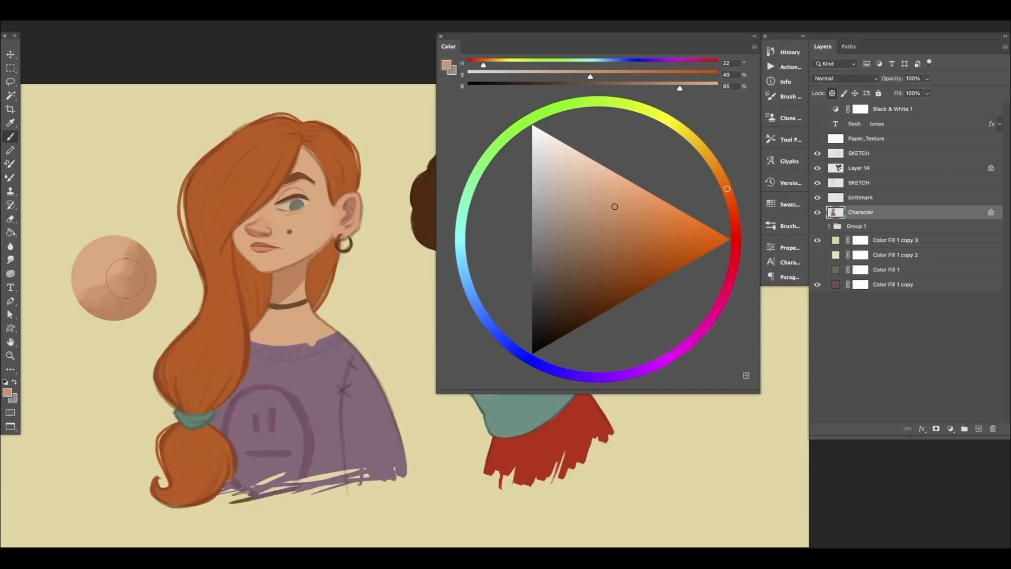
Blend the midtones at the circle's upper right and lower left, resampling neighboring tones between strokes.
alt+click(127, 277)
alt+click(140, 257)
alt+click(127, 251)
alt+click(104, 286)
drag(102, 287, 77, 294)
alt+click(92, 293)
alt+click(104, 297)
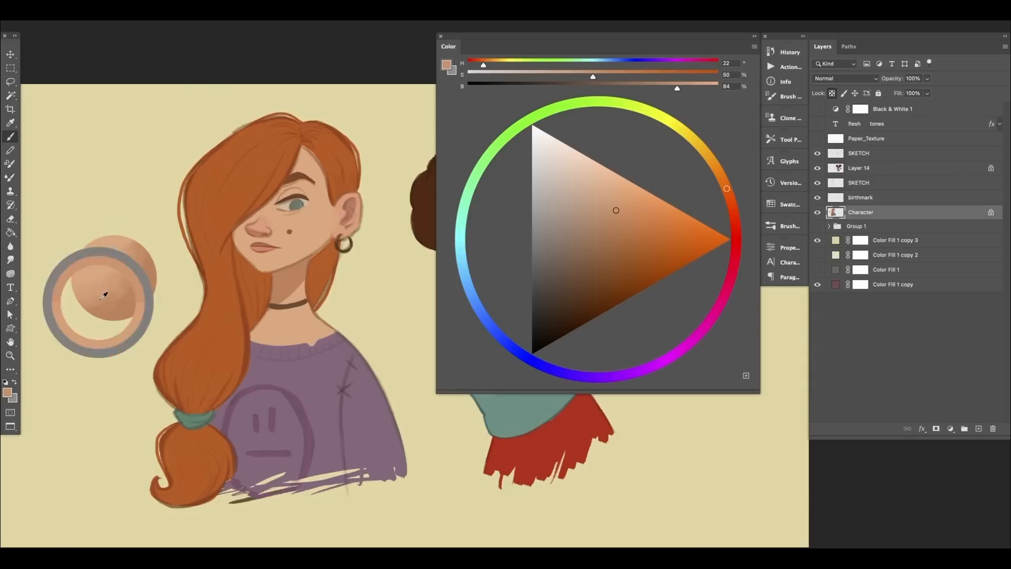
Smooth the transition along the circle's right side and brighten its upper area with the sampled light tone.
alt+click(133, 283)
alt+click(140, 269)
drag(141, 269, 138, 246)
alt+click(131, 266)
alt+click(125, 252)
alt+click(111, 266)
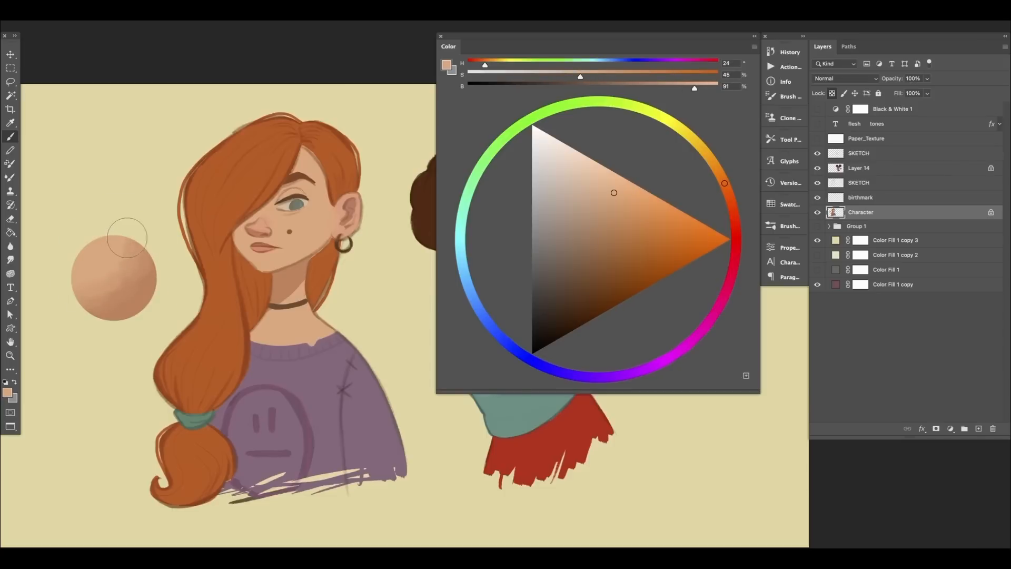
Refine the gradient through the circle's center and lower left with sampled midtones, and pick up its light tone.
alt+click(100, 276)
alt+click(105, 290)
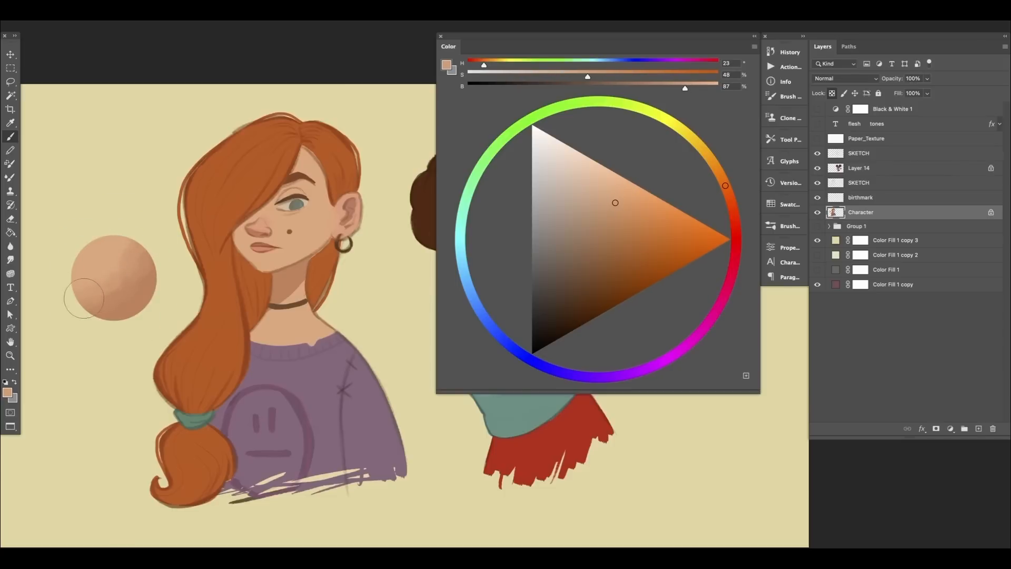
alt+click(124, 278)
alt+click(104, 291)
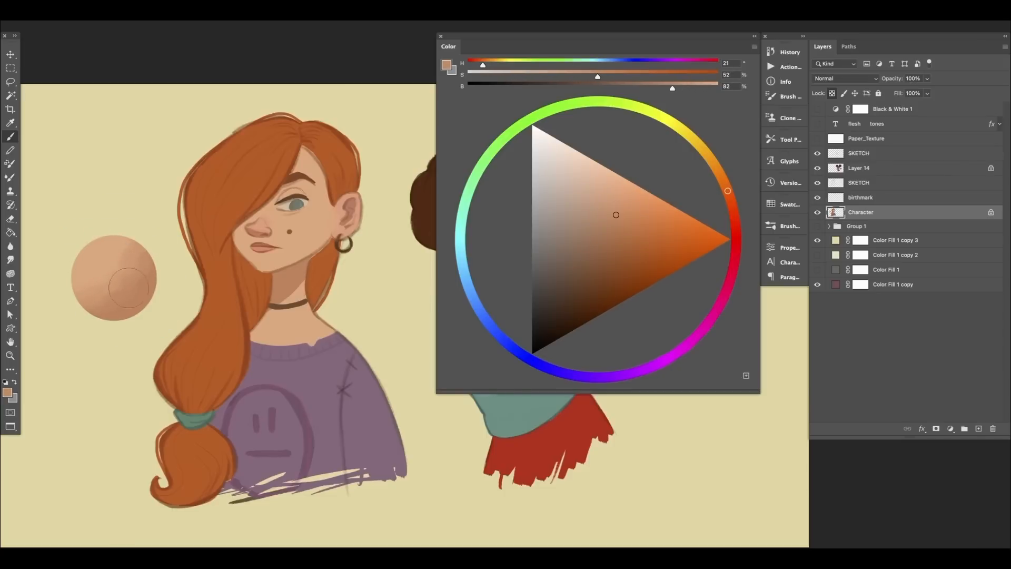
alt+click(126, 278)
alt+click(114, 286)
alt+click(106, 293)
alt+click(125, 249)
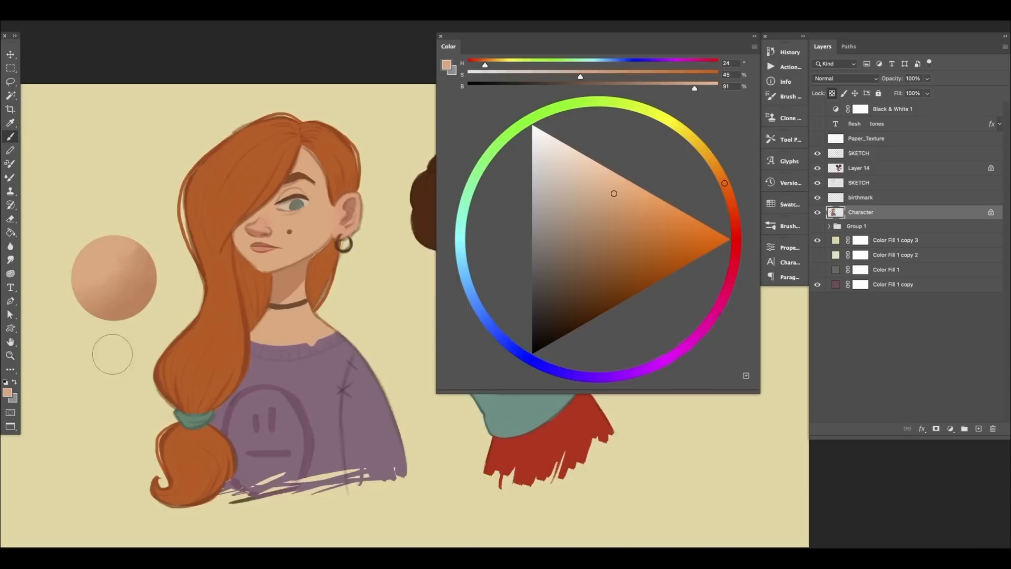
Mix a deeper brown (H 20, S 59, B 69) and paint it along the circle's lower edge.
alt+click(134, 306)
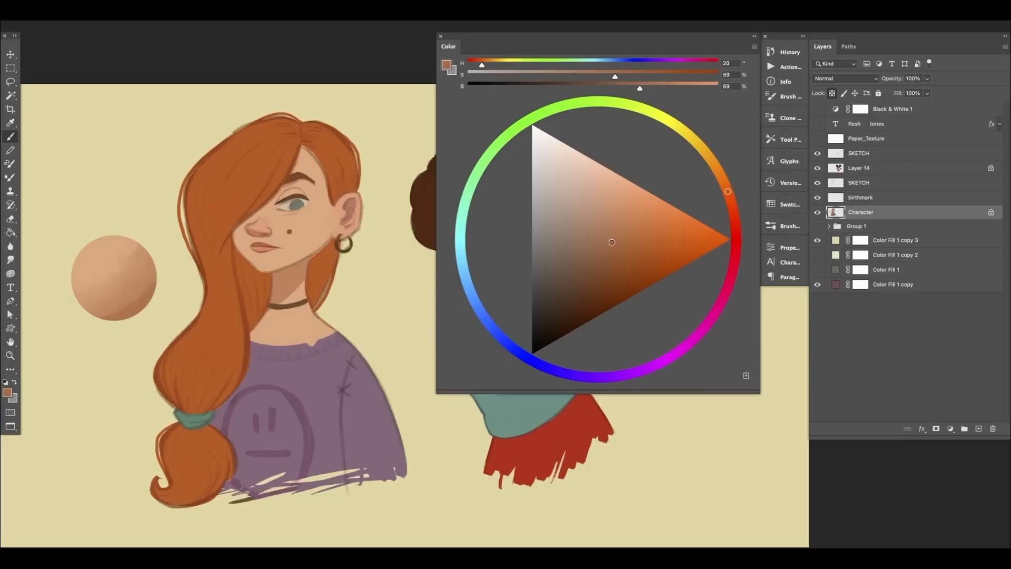
mouse_move(120, 321)
mouse_down()
mouse_move(146, 300)
mouse_move(104, 322)
mouse_move(153, 295)
mouse_move(94, 327)
mouse_move(150, 294)
mouse_move(110, 316)
mouse_move(113, 308)
mouse_move(92, 303)
mouse_up()
alt+click(114, 308)
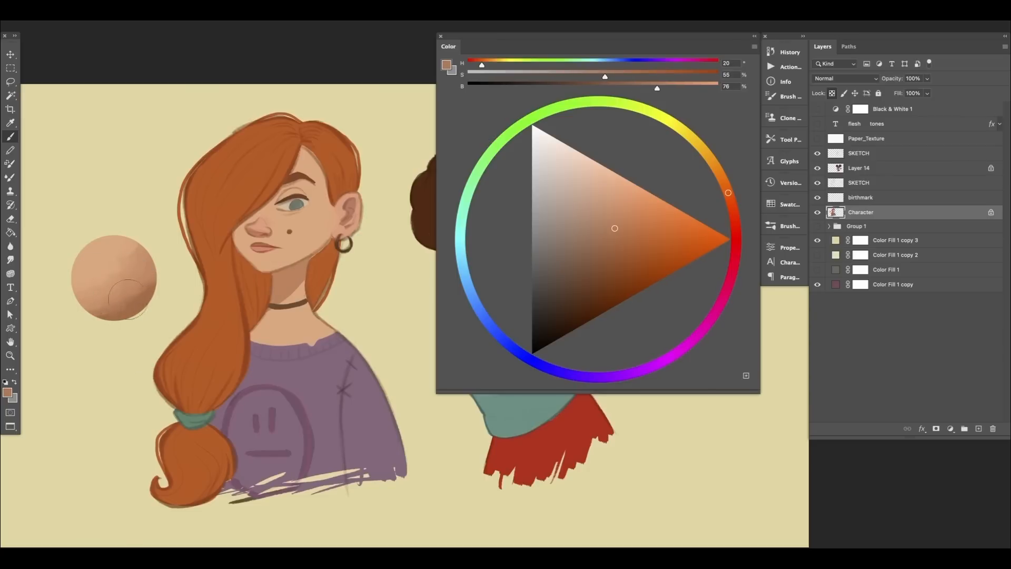
Blend the deeper brown into the circle's existing shadow with tones sampled along the lower right.
alt+click(141, 296)
alt+click(125, 303)
alt+click(111, 308)
alt+click(150, 269)
alt+click(136, 300)
alt+click(148, 291)
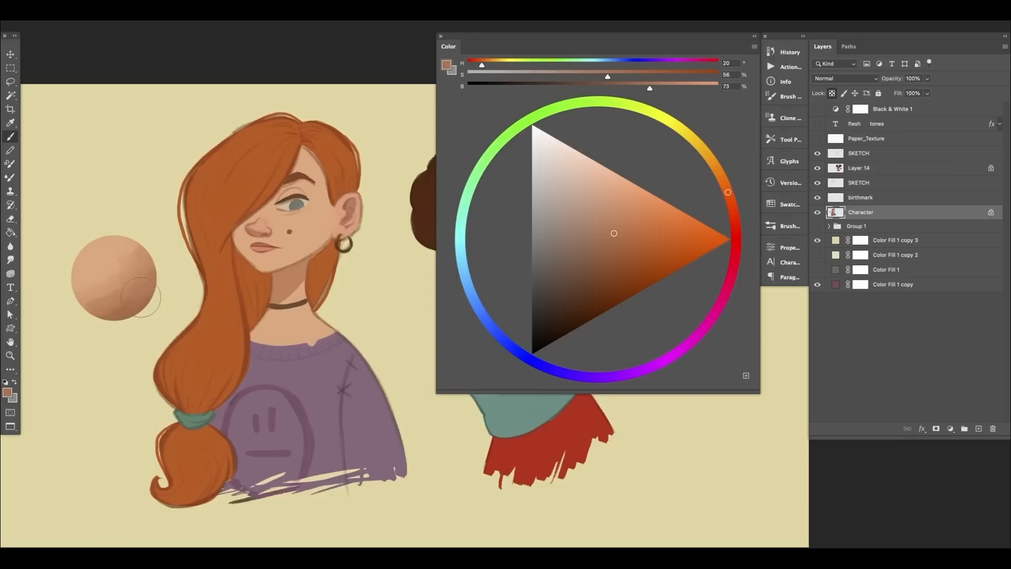
Even out the circle's bottom shadow and its lower-left rim using sampled shadow tones and midtones.
alt+click(127, 301)
mouse_move(120, 308)
mouse_down()
mouse_move(97, 316)
mouse_move(125, 308)
mouse_up()
alt+click(141, 291)
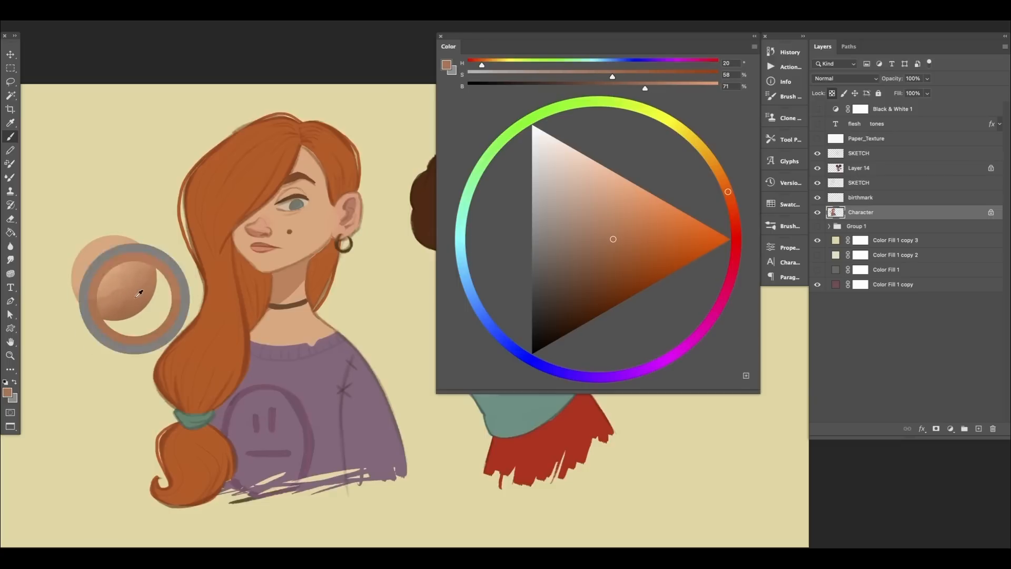
alt+click(129, 279)
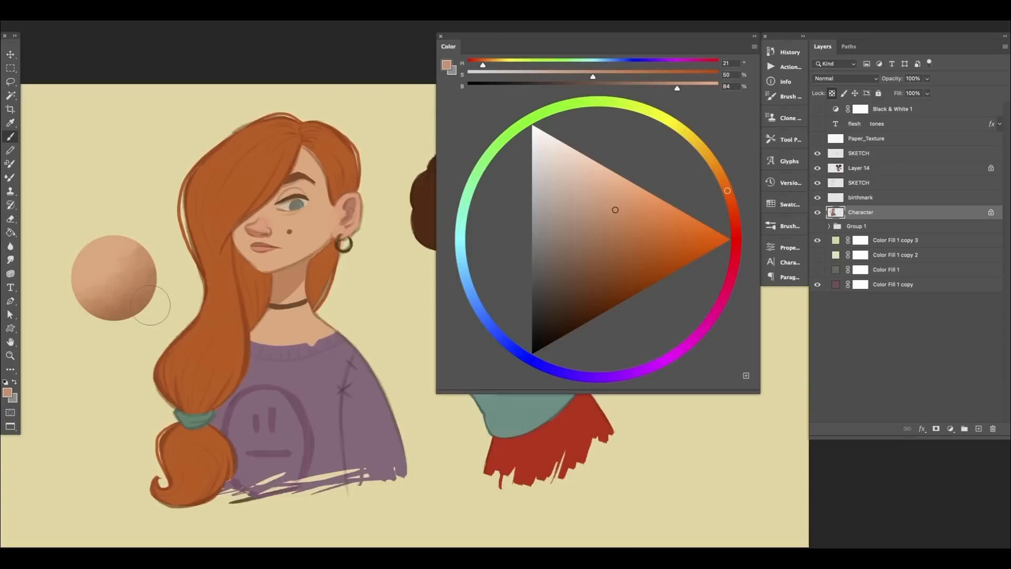
alt+click(119, 310)
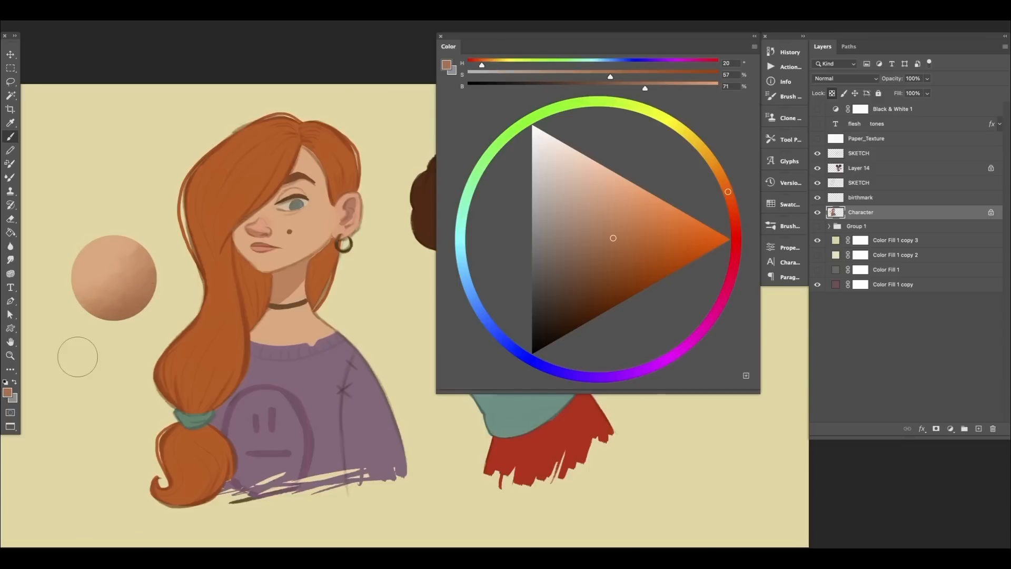
alt+click(114, 312)
mouse_move(94, 310)
mouse_down()
mouse_move(151, 250)
mouse_move(95, 310)
mouse_move(160, 268)
mouse_move(101, 300)
mouse_up()
Try a shadow-colored band across the upper part of the circle and undo the stroke.
drag(58, 267, 162, 257)
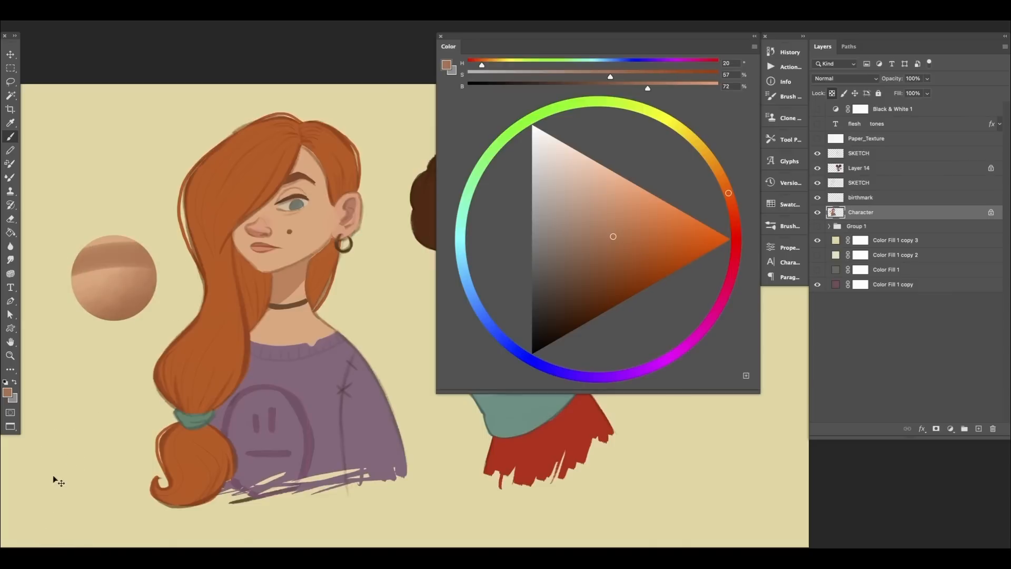
key(ctrl+z)
Soften the midtones at the circle's center and upper right with freshly sampled skin tones.
alt+click(128, 286)
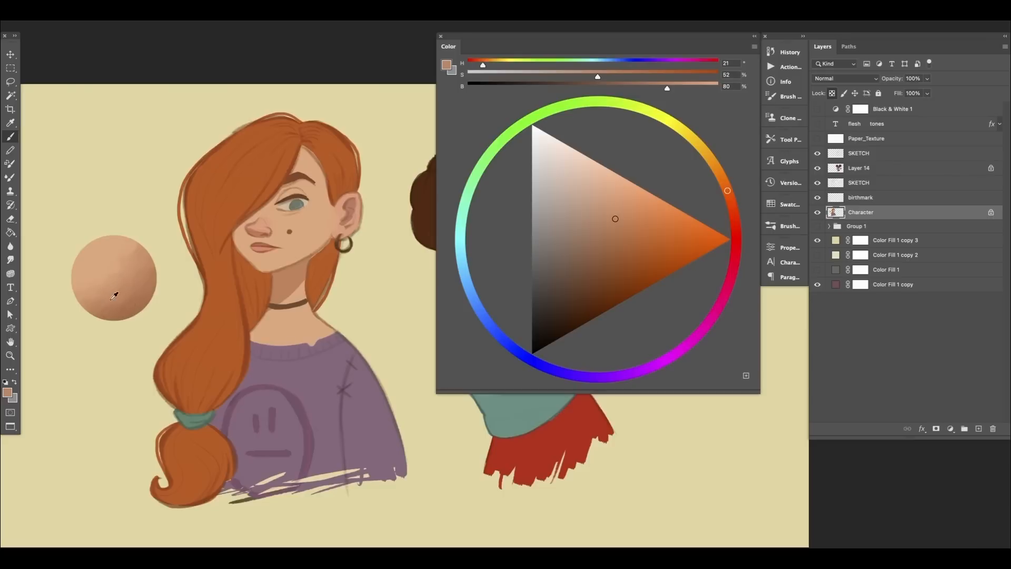
alt+click(106, 293)
alt+click(110, 297)
alt+click(136, 246)
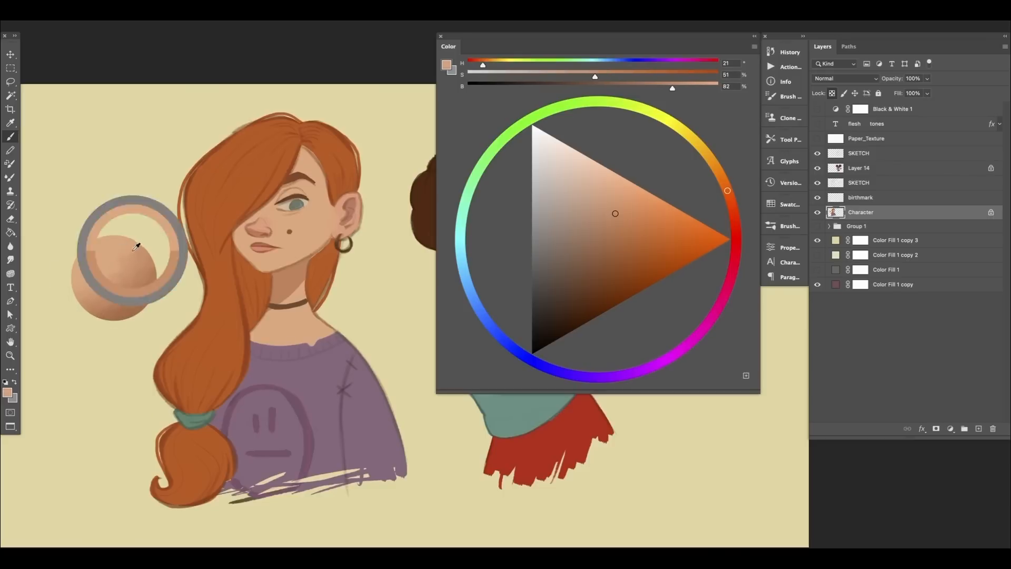
drag(136, 246, 133, 254)
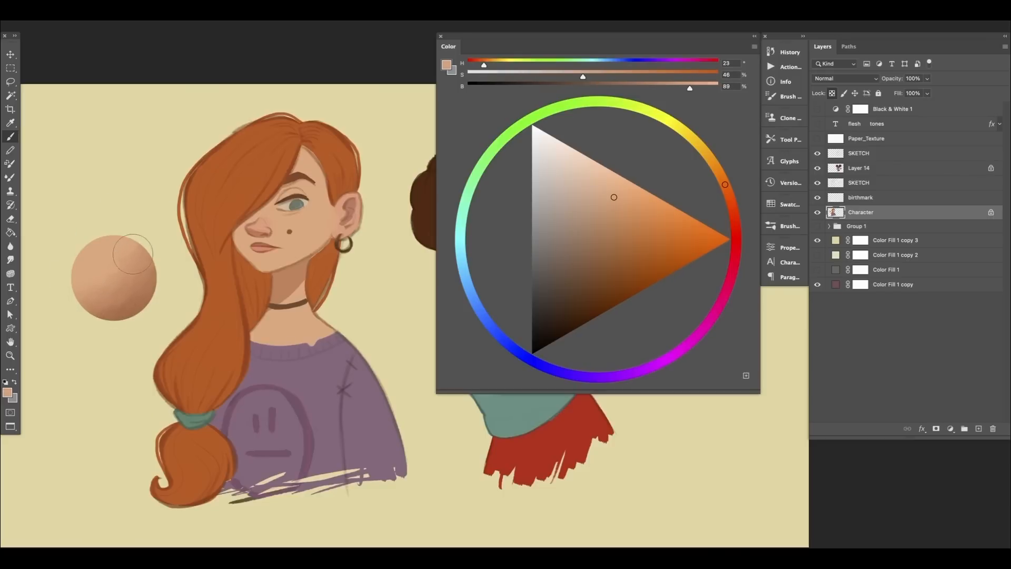
alt+click(138, 283)
alt+click(119, 298)
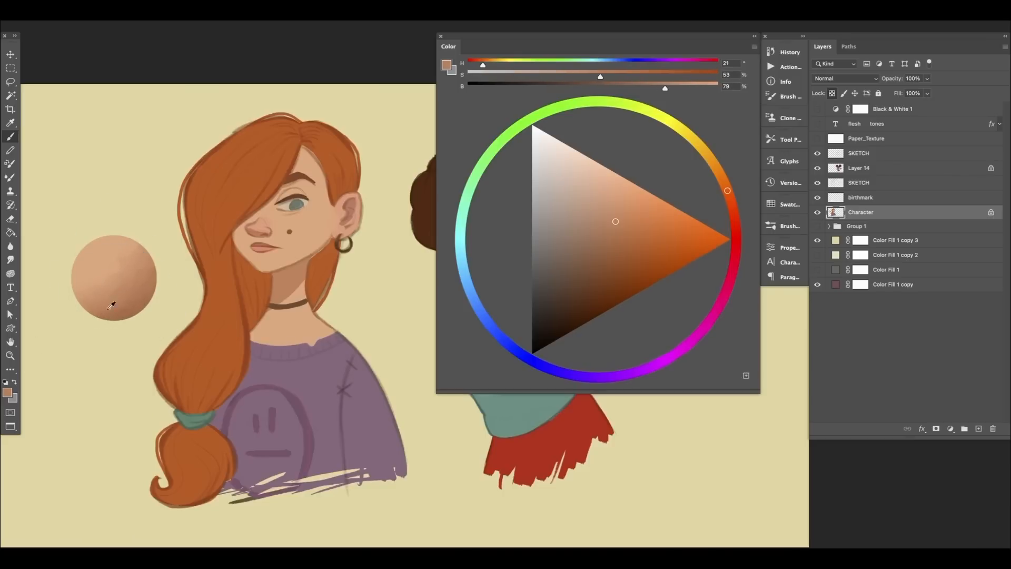
Finish smoothing the circle's lower shadow gradient with sampled tones, and sample the light tone from its upper area.
alt+click(133, 301)
alt+click(121, 290)
alt+click(119, 288)
alt+click(122, 295)
alt+click(108, 299)
alt+click(138, 311)
alt+click(110, 250)
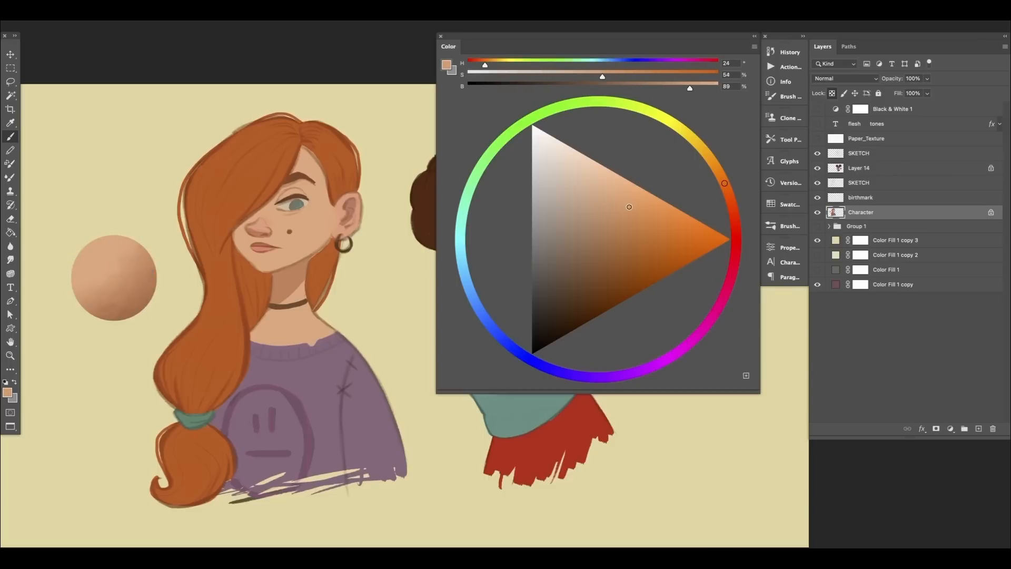
Darken the sampled skin tone at hue 24° to 49% saturation and 55% brightness.
mouse_move(624, 215)
mouse_down()
mouse_move(612, 200)
mouse_move(625, 212)
mouse_move(612, 220)
mouse_up()
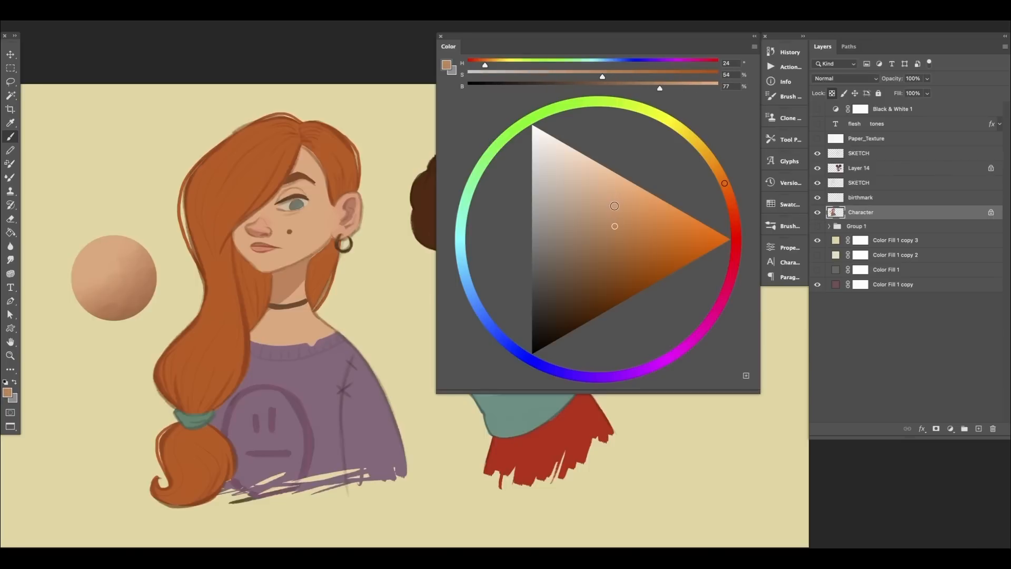
drag(614, 226, 586, 258)
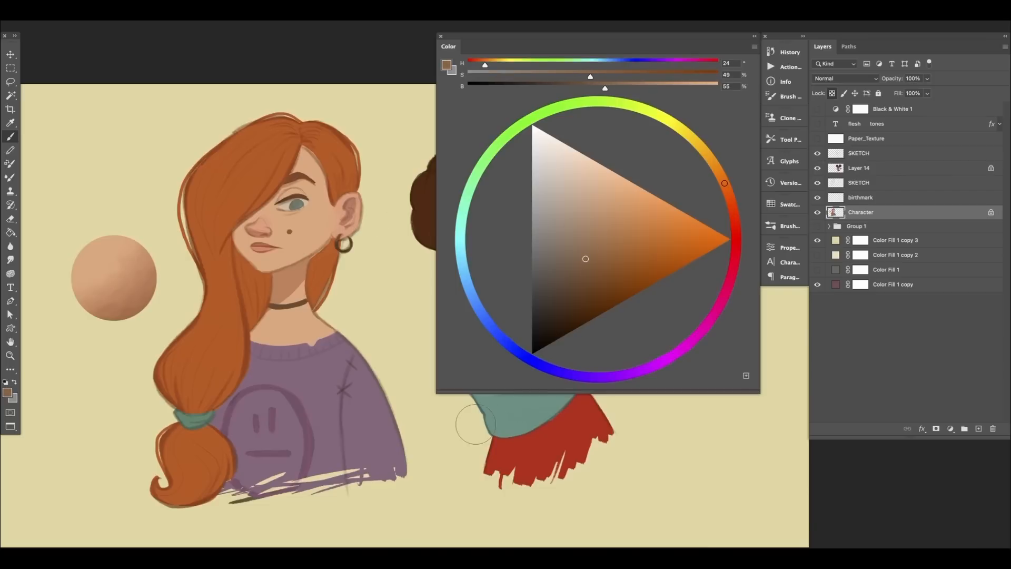
drag(596, 226, 584, 257)
Resample the circle's light tone, darken it to 48% saturation and 65% brightness, try it as a lower shadow band, and undo the painting.
alt+click(116, 259)
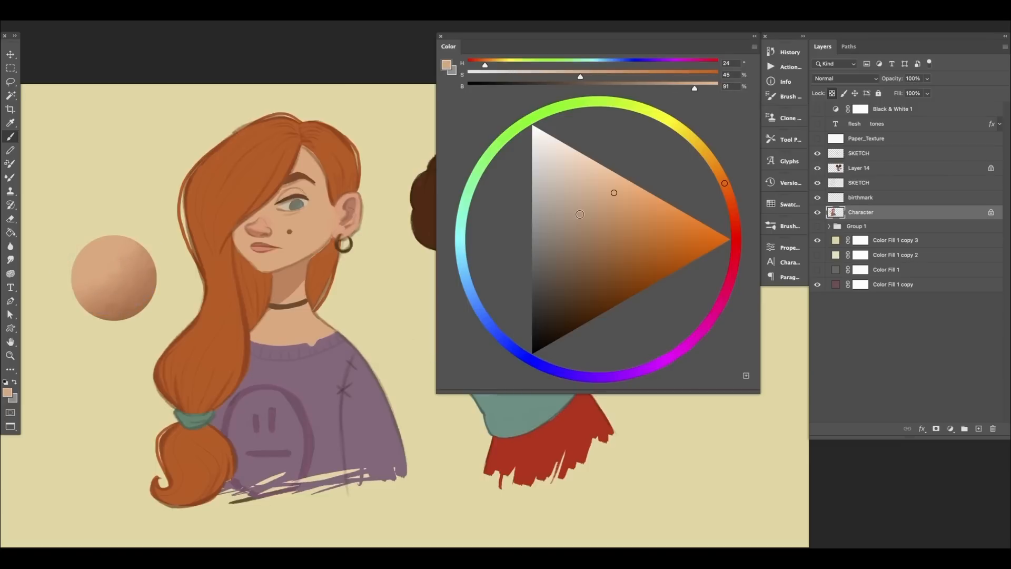
drag(613, 194, 596, 236)
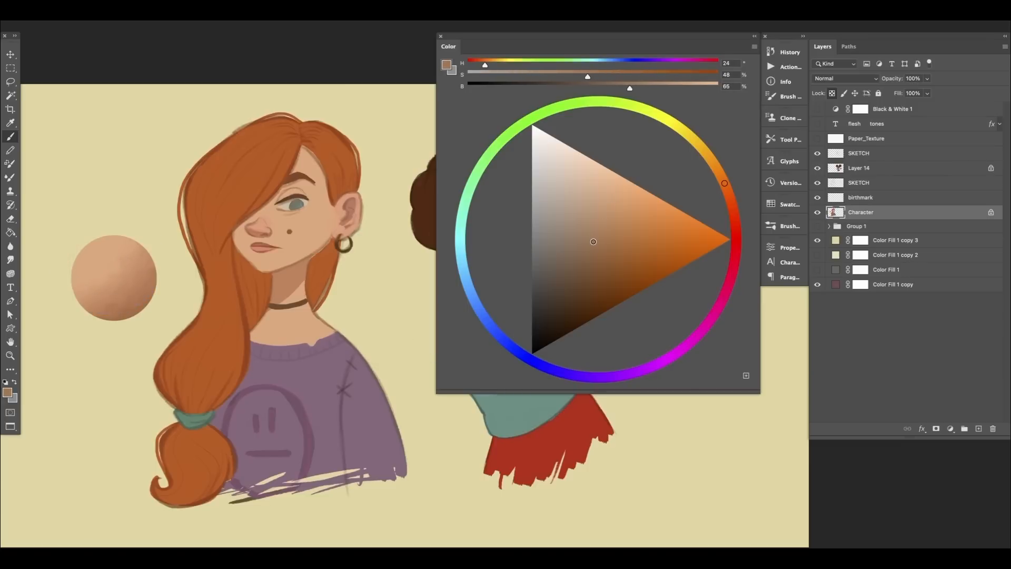
mouse_move(78, 309)
mouse_down()
mouse_move(152, 305)
mouse_move(157, 287)
mouse_up()
mouse_move(81, 327)
mouse_down()
mouse_move(149, 285)
mouse_move(140, 302)
mouse_move(148, 297)
mouse_up()
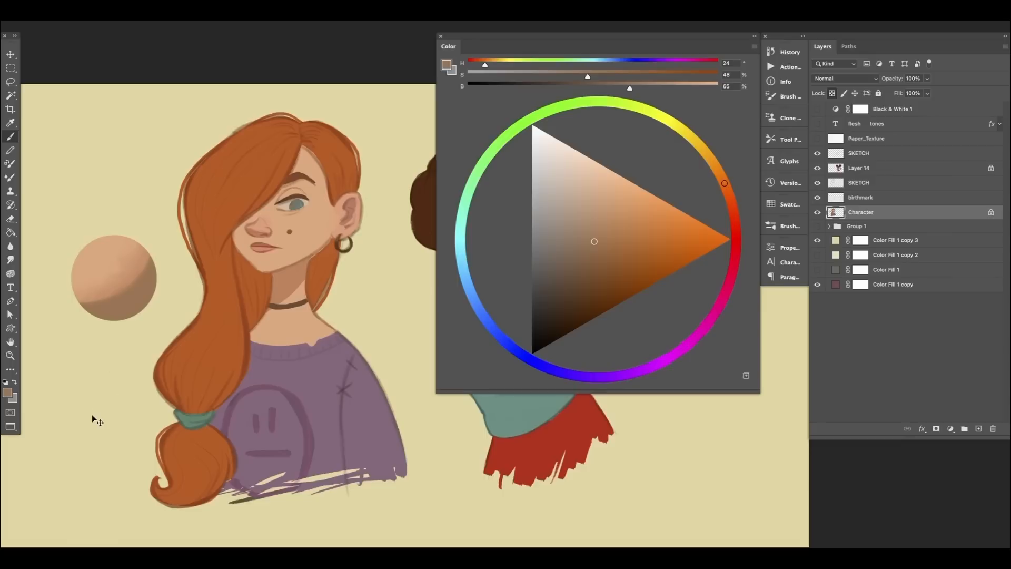
key(super+z)
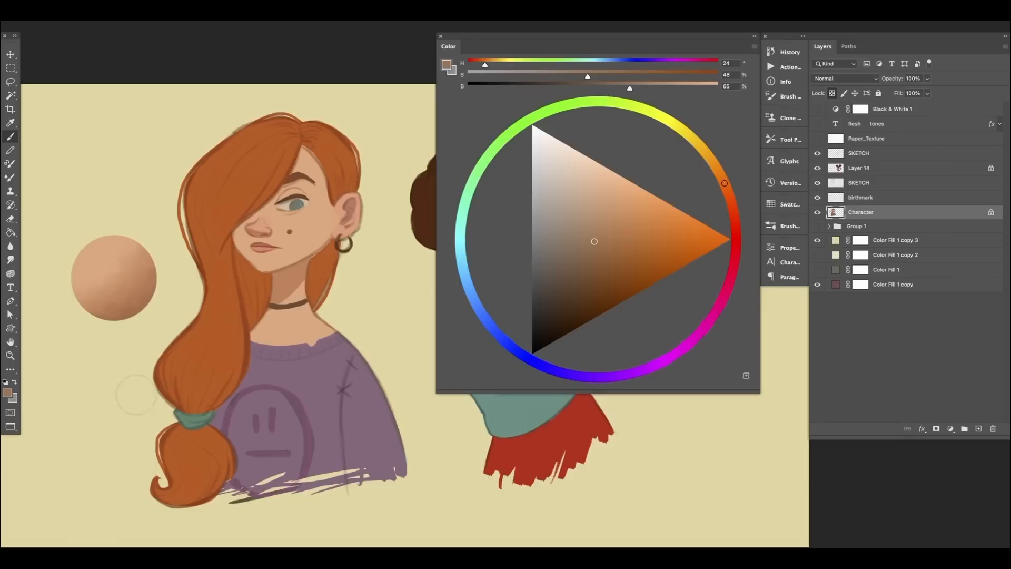
Sample the light-skin circle's shadow tones along its right side and lower-left edge to compare their hues.
alt+click(140, 296)
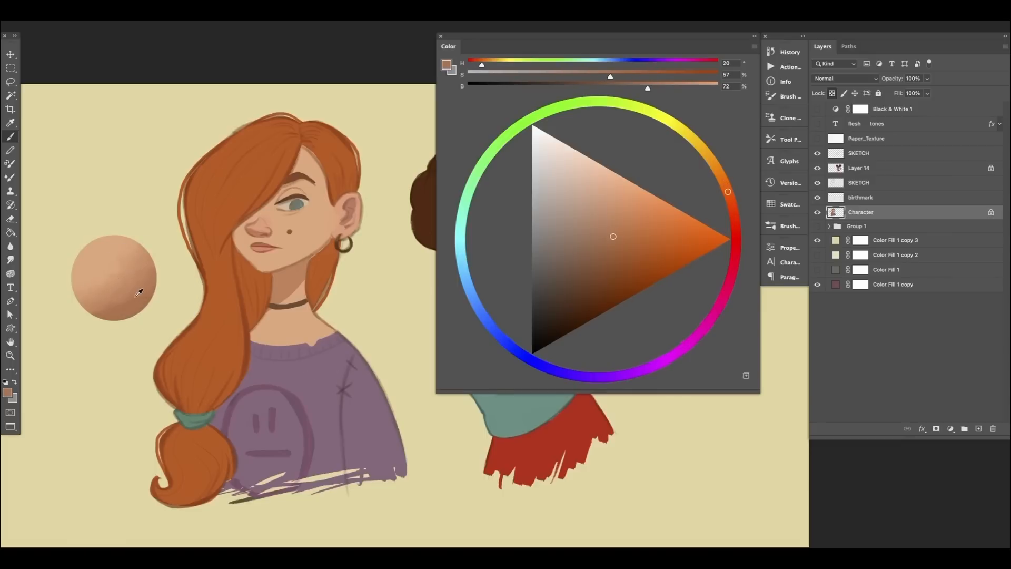
alt+click(141, 290)
alt+click(97, 306)
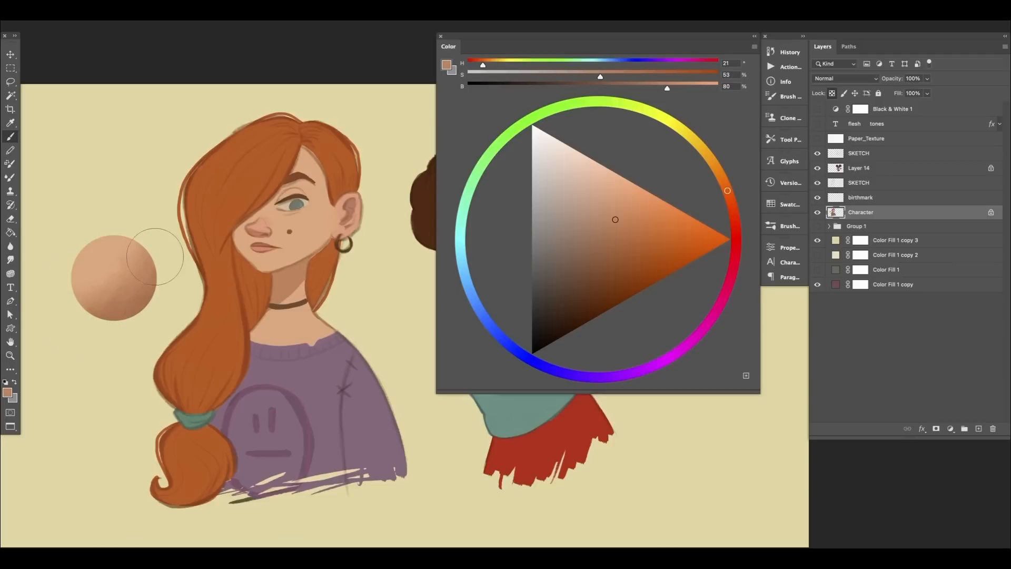
Shrink the color wheel to uncover the second character, make Layer 14 active, and sample the skin tone from her jaw.
scroll(208, 403, right, 5)
drag(333, 407, 302, 409)
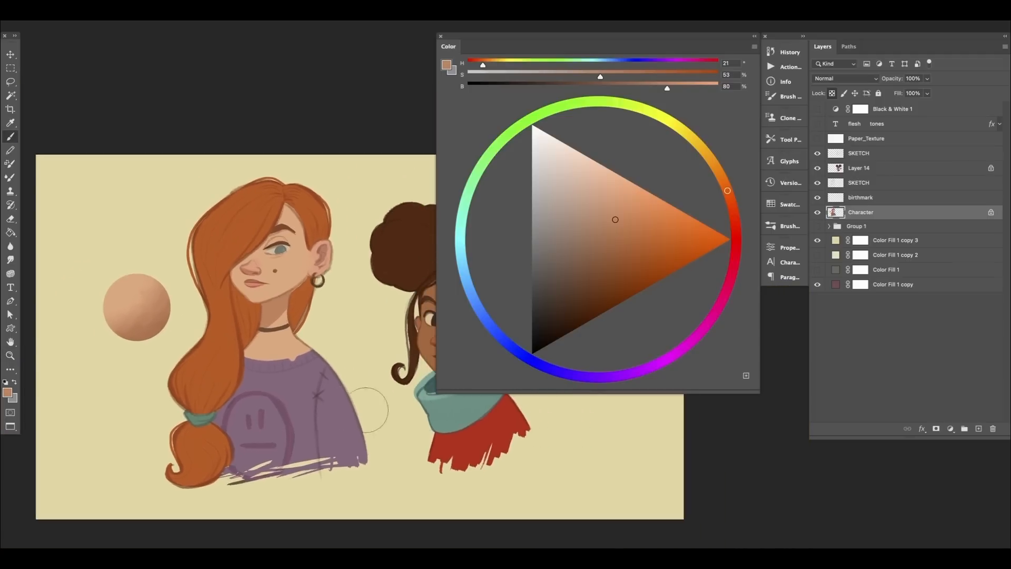
drag(437, 390, 552, 283)
scroll(553, 368, right, 6)
scroll(553, 369, down, 2)
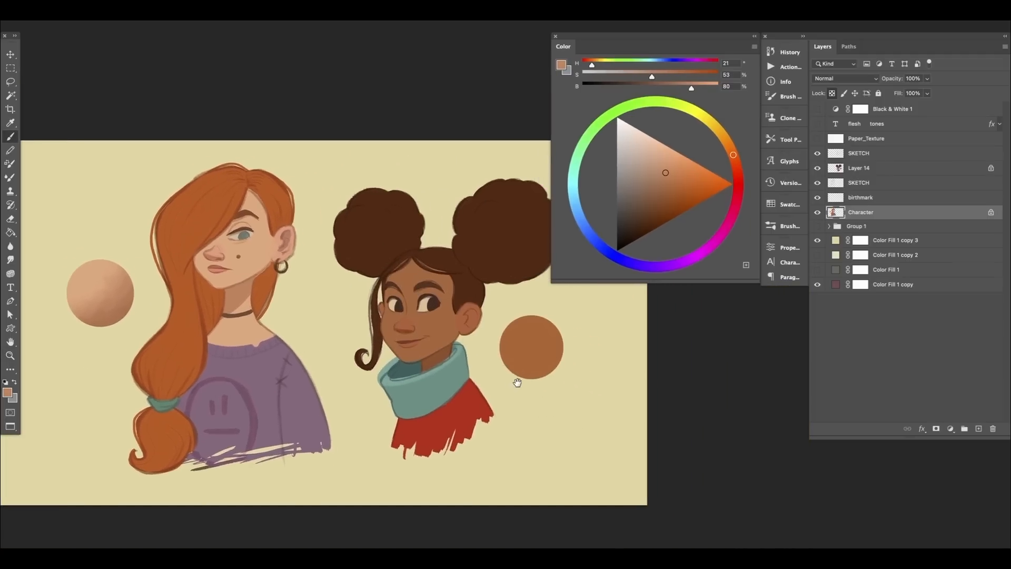
click(864, 169)
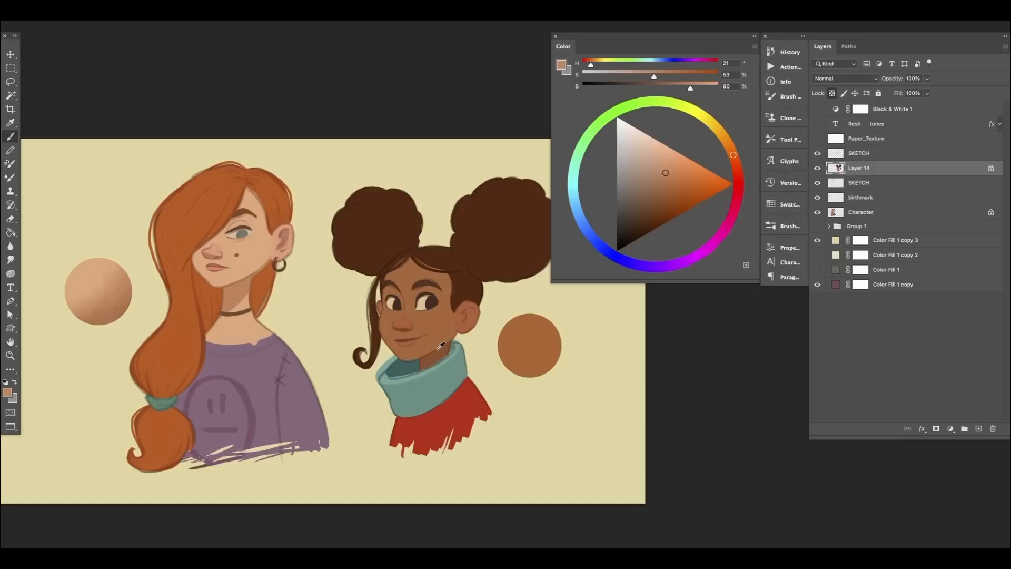
alt+click(433, 357)
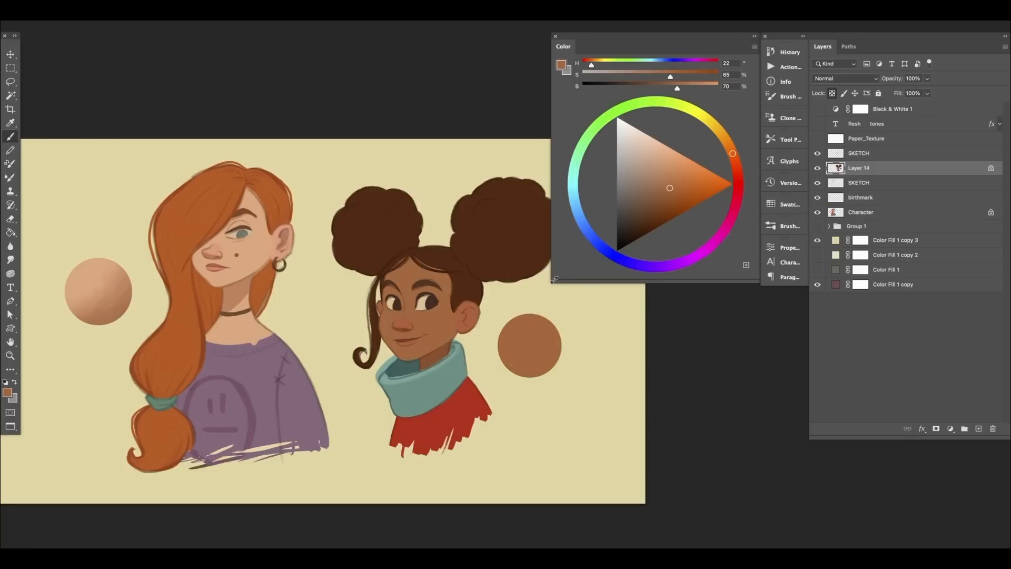
Enlarge the color wheel again beside the brown-skin circle and sample the circle's base tone.
drag(496, 358, 257, 321)
drag(172, 321, 224, 337)
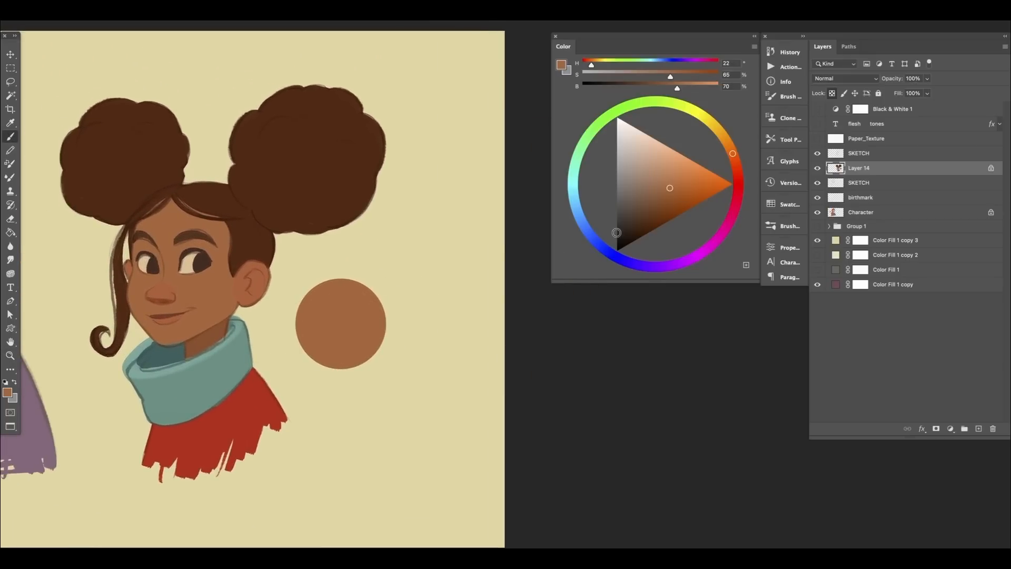
drag(552, 284, 412, 422)
alt+click(347, 316)
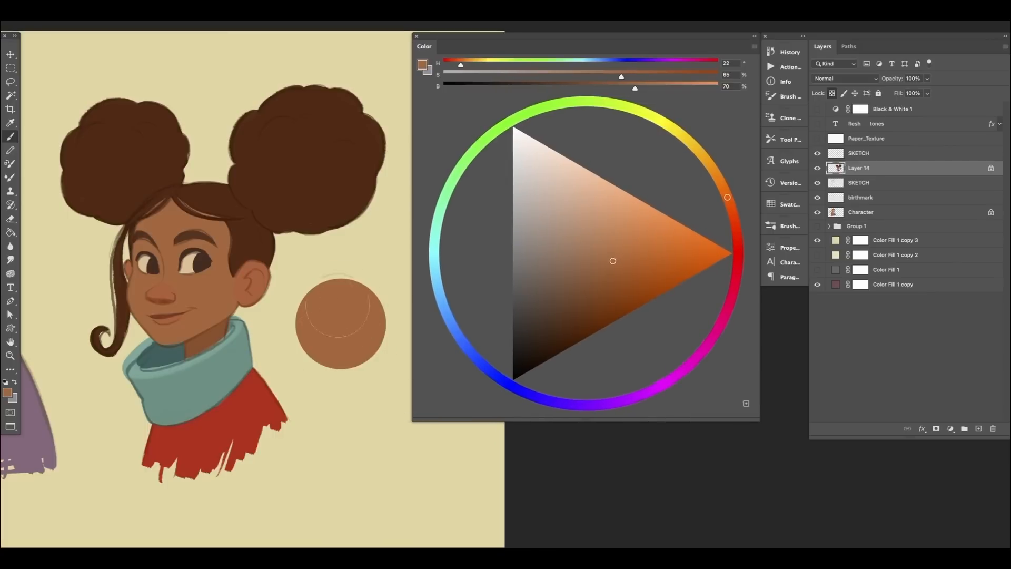
Shift the base tone to hue 20°, 72% saturation and 65% brightness, and paint a shadow along the brown circle's lower right.
click(614, 262)
drag(614, 262, 614, 273)
drag(614, 274, 616, 275)
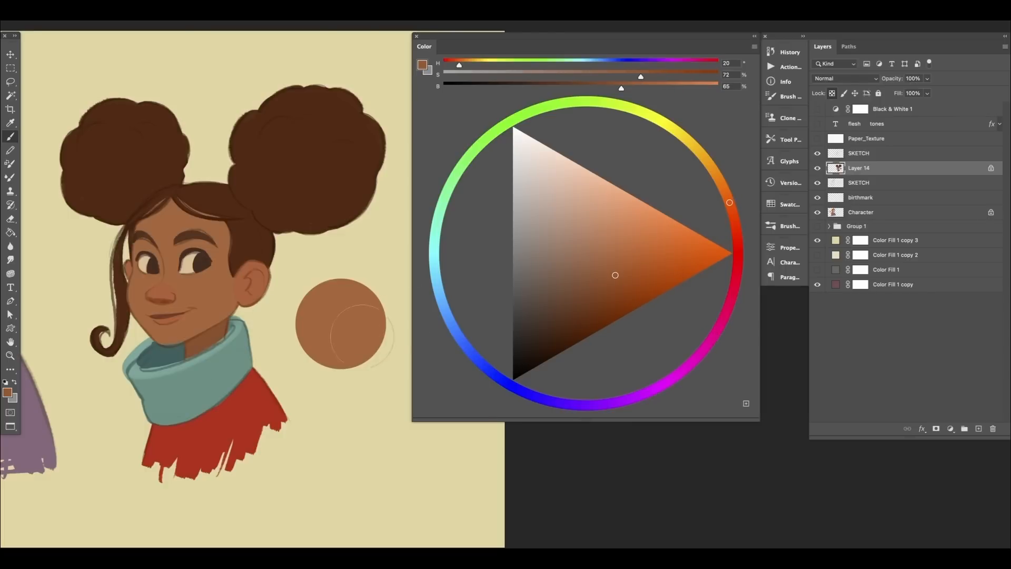
drag(362, 334, 342, 363)
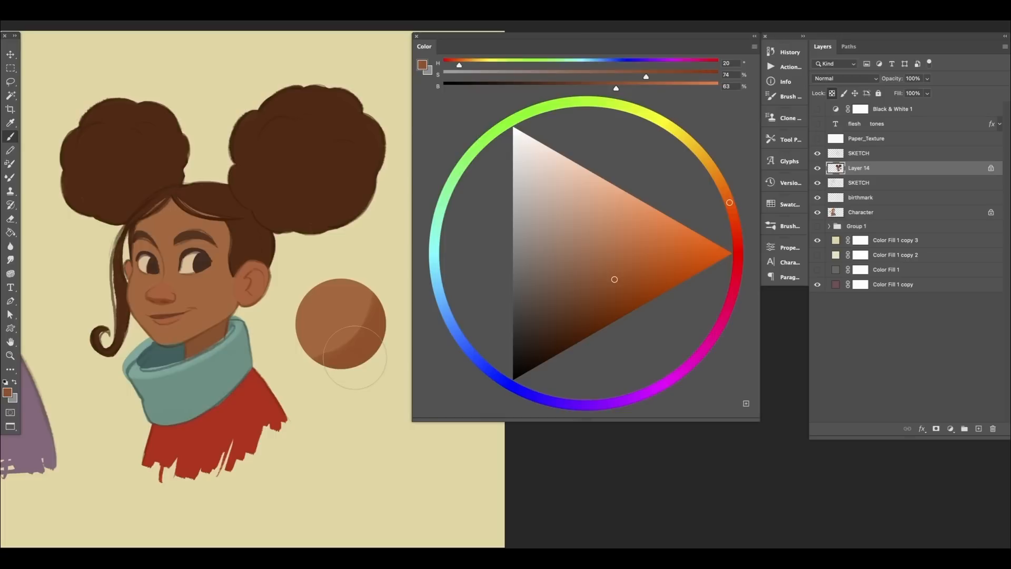
Deepen the brown circle's lower shadow with a slightly darker tone and work sampled midtones into the shadow's edge.
alt+click(337, 349)
drag(614, 280, 613, 284)
alt+click(337, 340)
drag(352, 335, 350, 325)
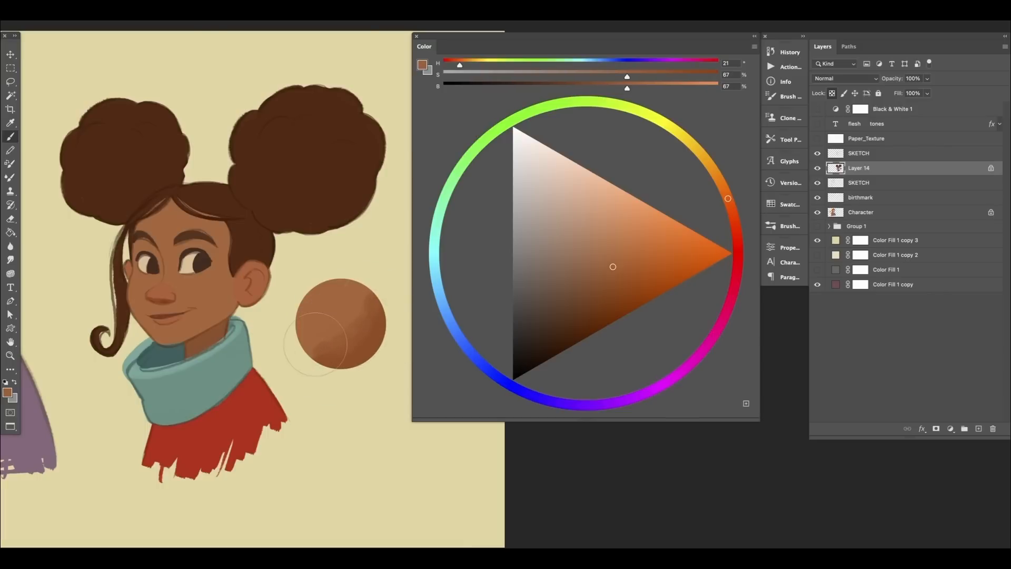
Smooth the brown circle's shadow transition with tones sampled from its upper right, center and lower right.
alt+click(359, 311)
alt+click(363, 344)
alt+click(348, 344)
alt+click(364, 342)
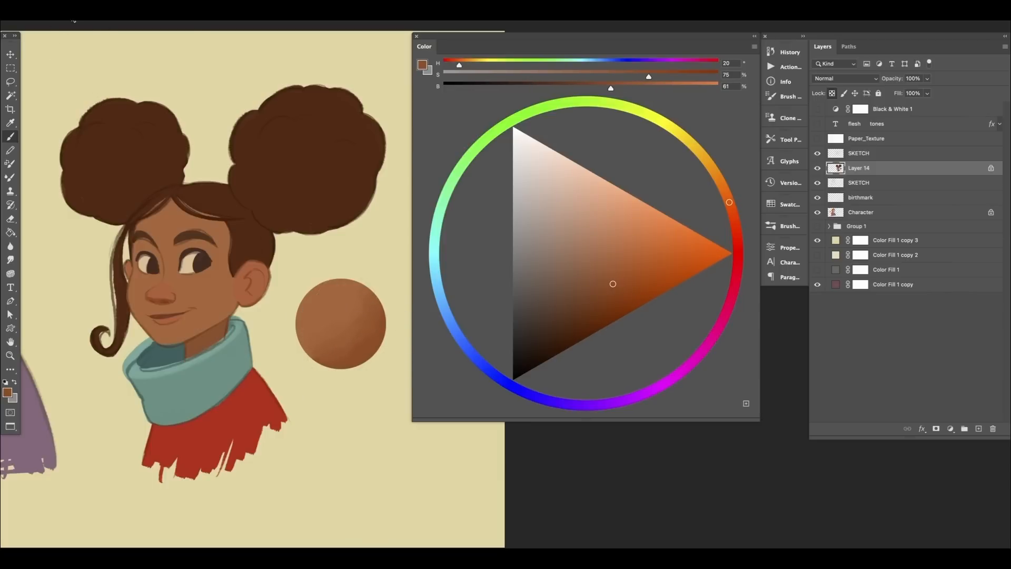
Return to the light-skin circle and switch the brush preset to Soft Round Pressure Size.
right_click(204, 201)
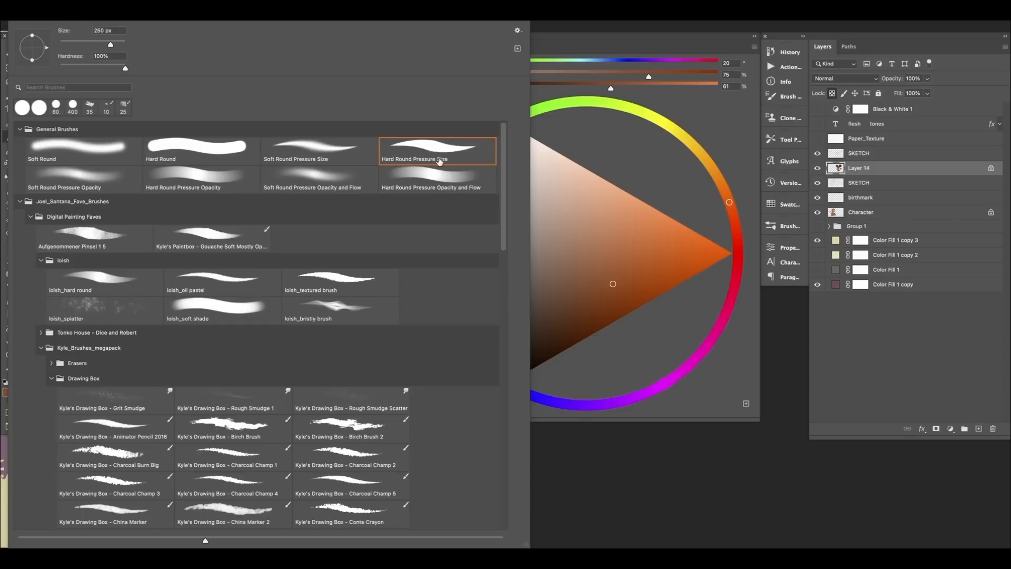
click(549, 22)
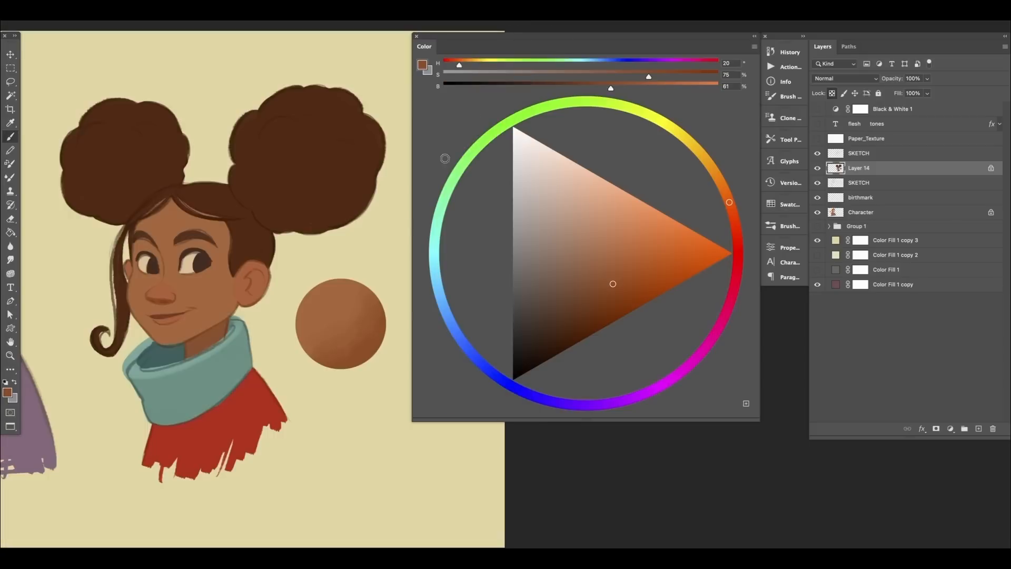
drag(299, 374, 524, 390)
drag(195, 401, 385, 413)
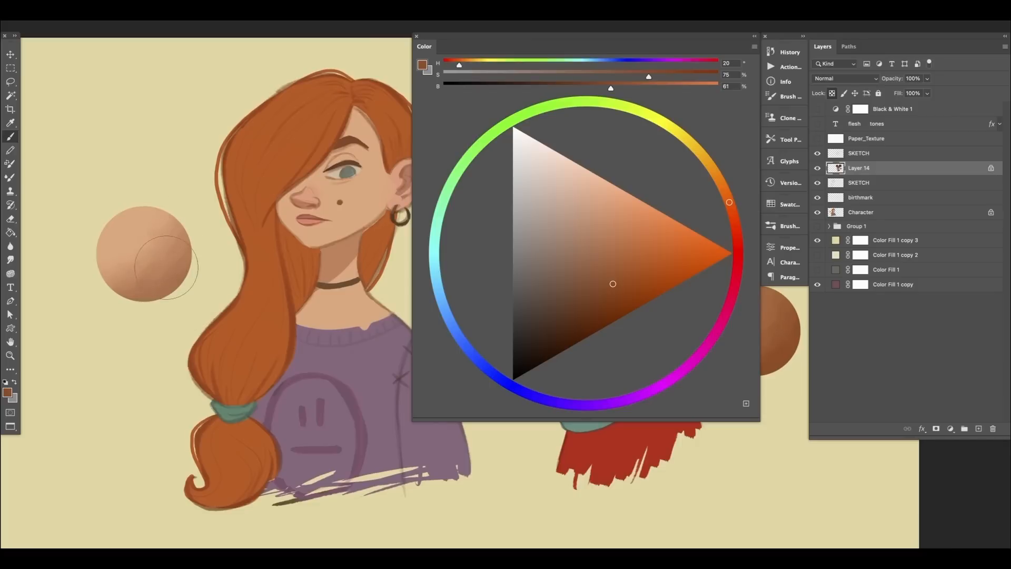
right_click(121, 93)
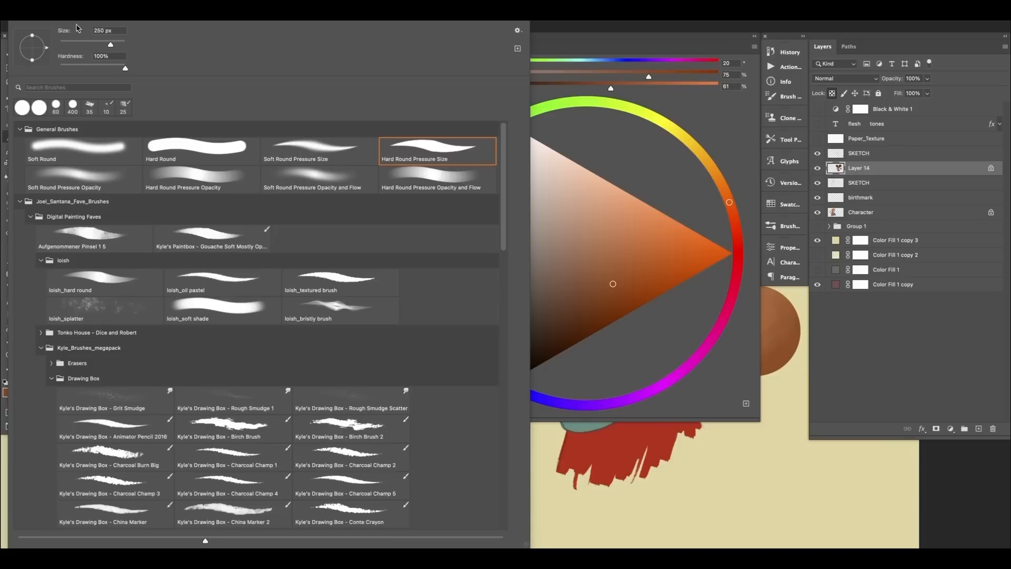
click(313, 150)
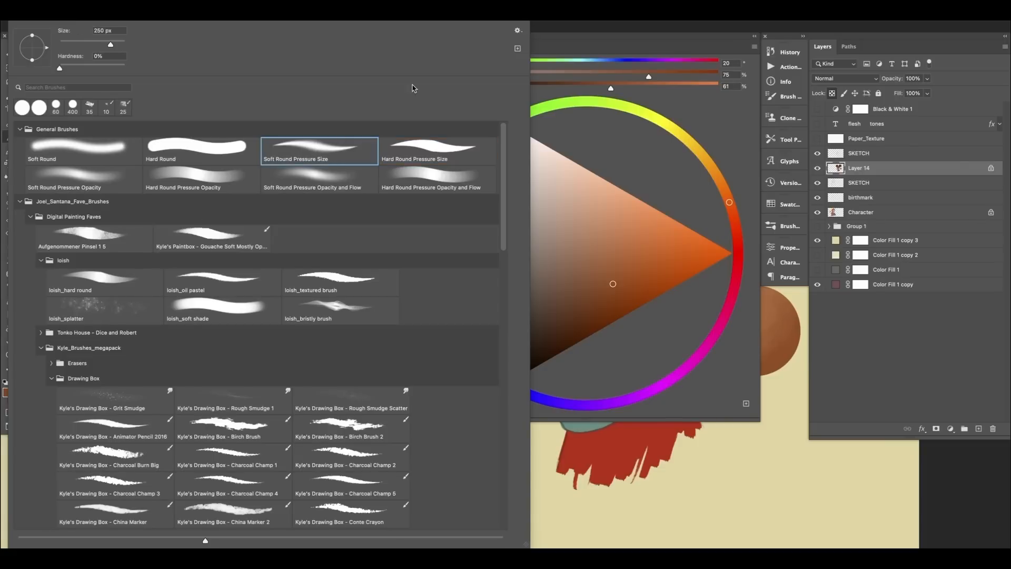
key(Return)
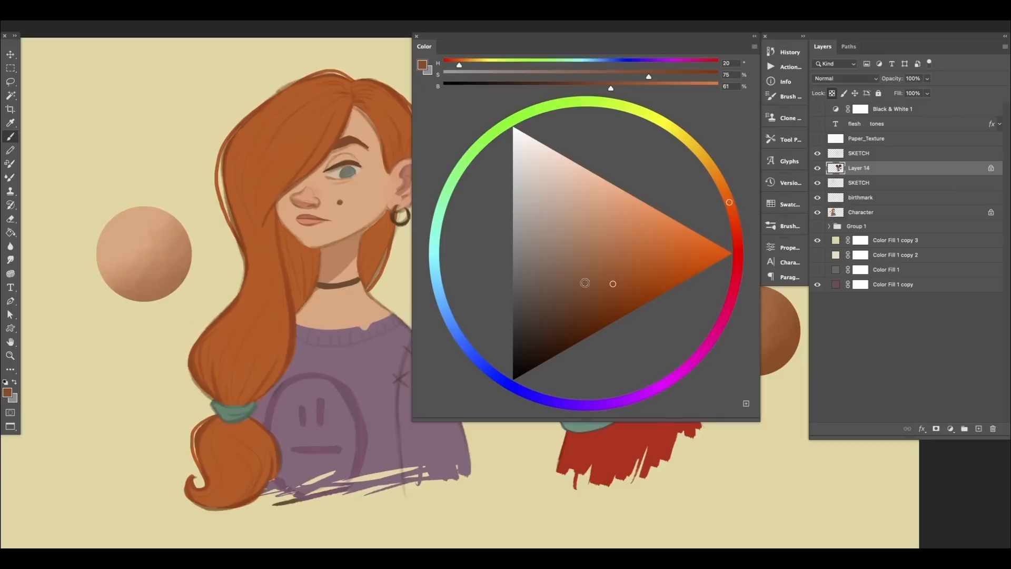
Make the Character layer active and soften the light circle's right side with tones sampled from its right edge and top.
click(858, 214)
alt+click(187, 249)
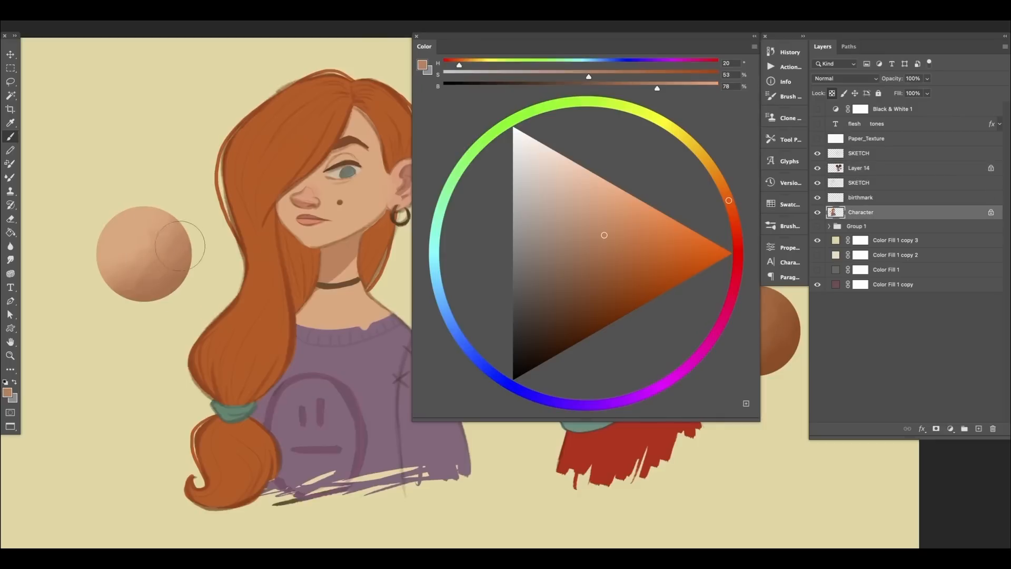
alt+click(162, 215)
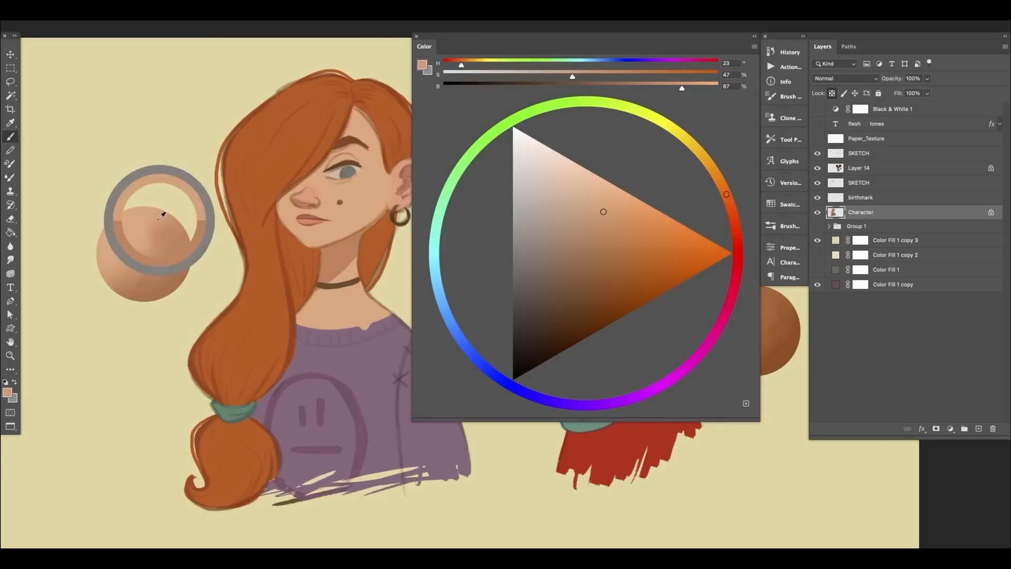
alt+click(184, 245)
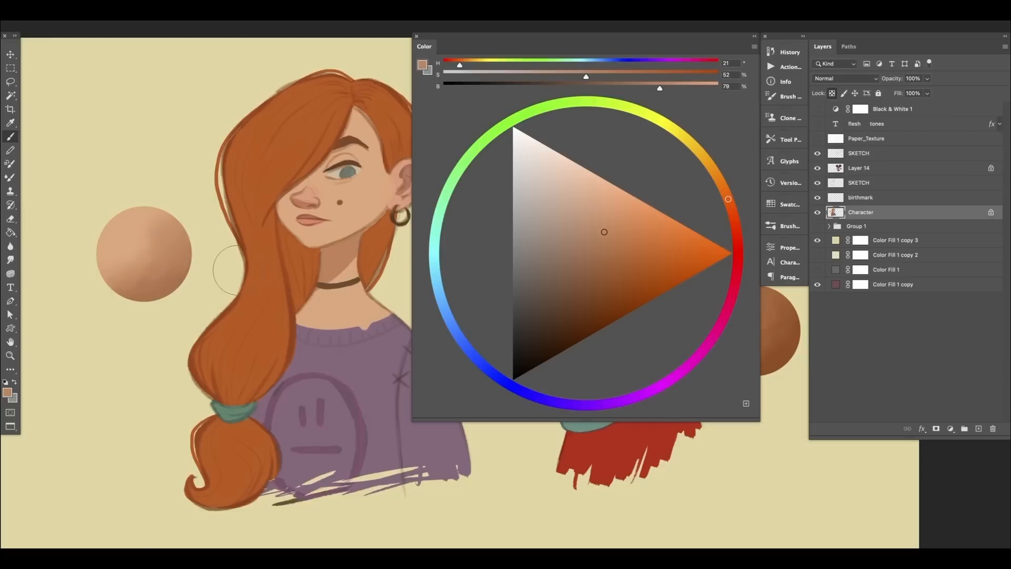
Switch the brush back to Hard Round Pressure Size and sample the shadow tone from the light circle's lower right.
drag(233, 361, 203, 374)
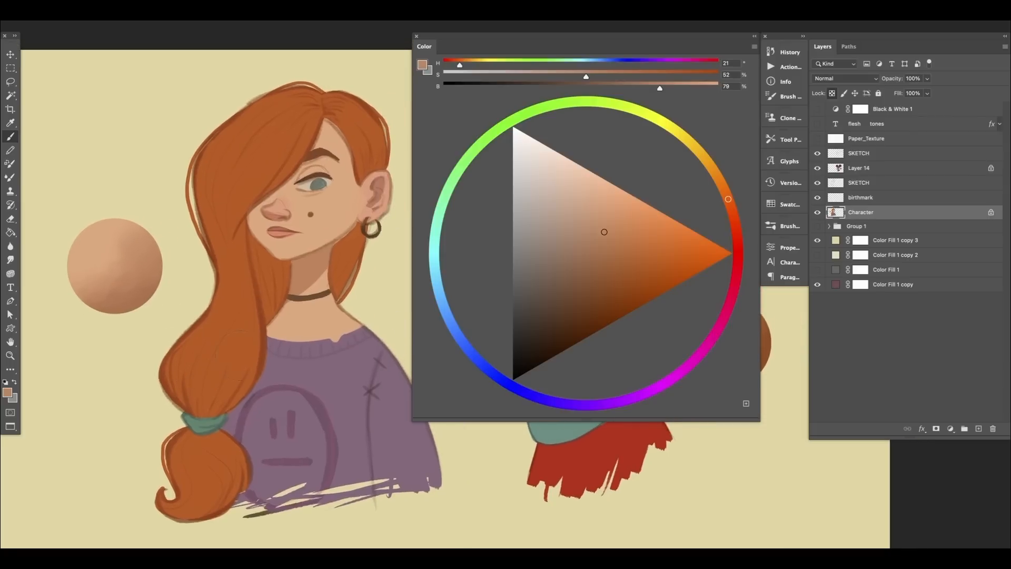
right_click(113, 90)
click(434, 146)
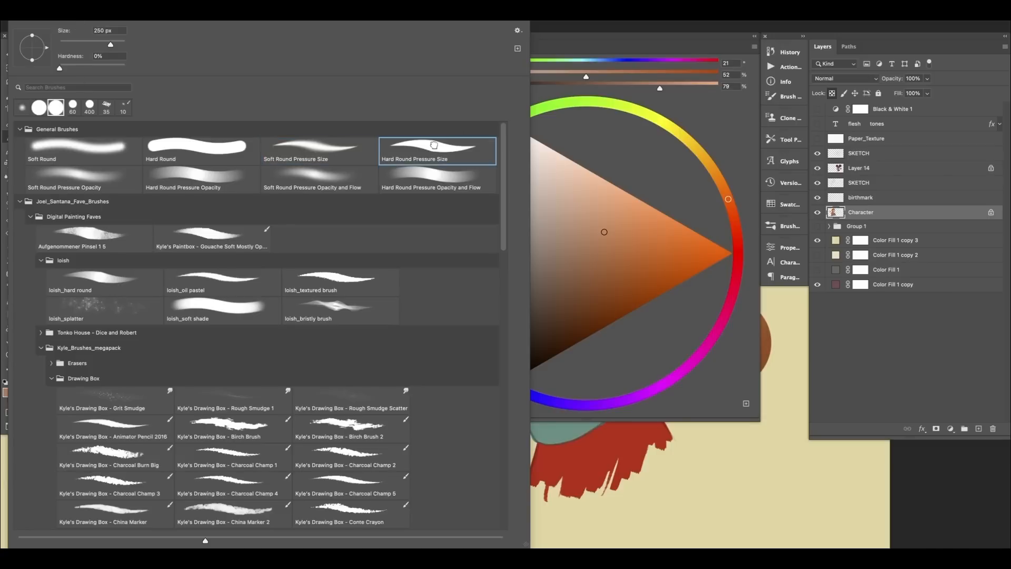
key(Return)
drag(281, 389, 246, 394)
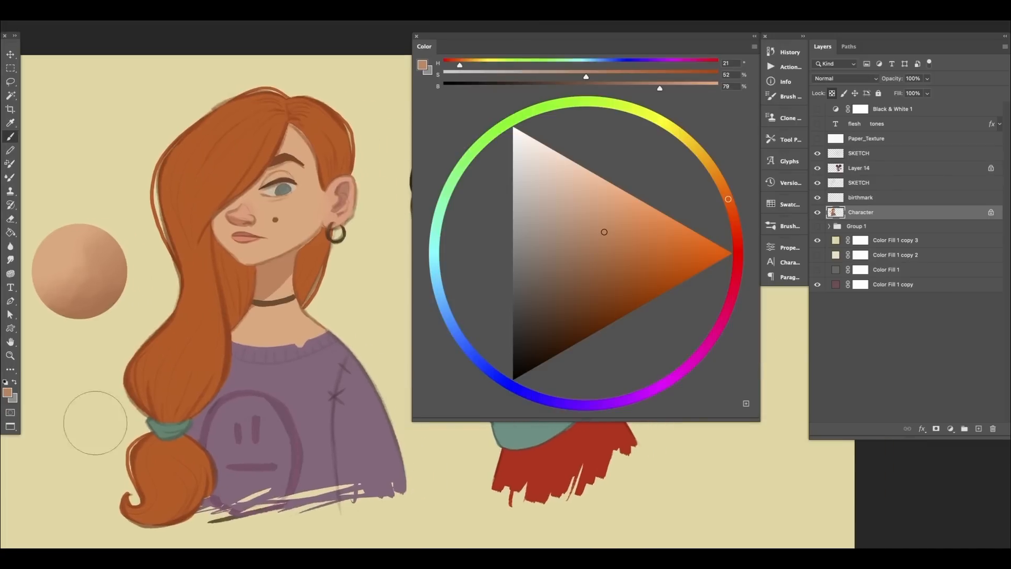
alt+click(113, 286)
Make Layer 14 active and refine the brown circle's shadow gradient with tones sampled from its lower right, center and upper right.
drag(369, 380, 108, 375)
drag(371, 402, 190, 411)
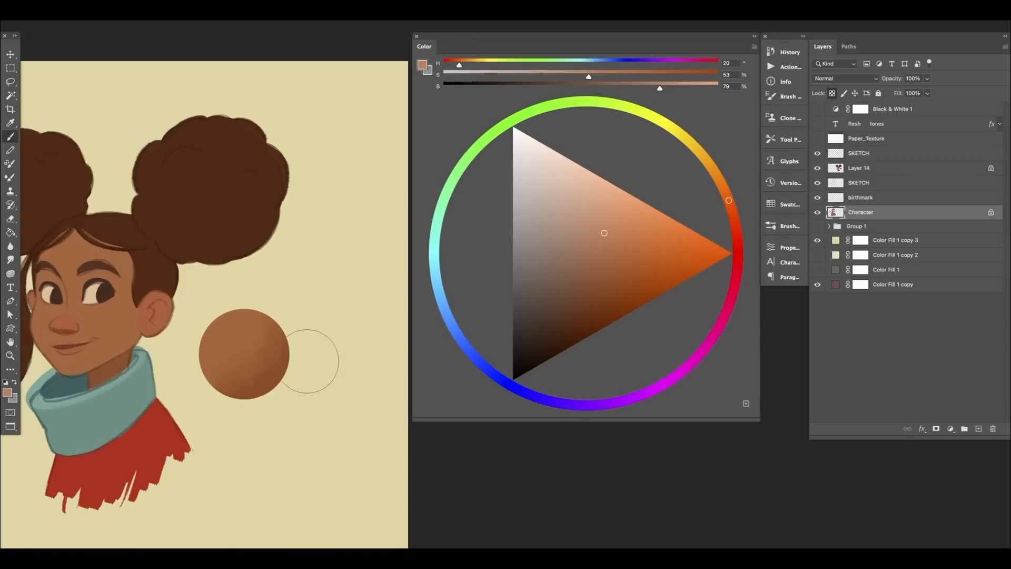
click(858, 170)
alt+click(272, 369)
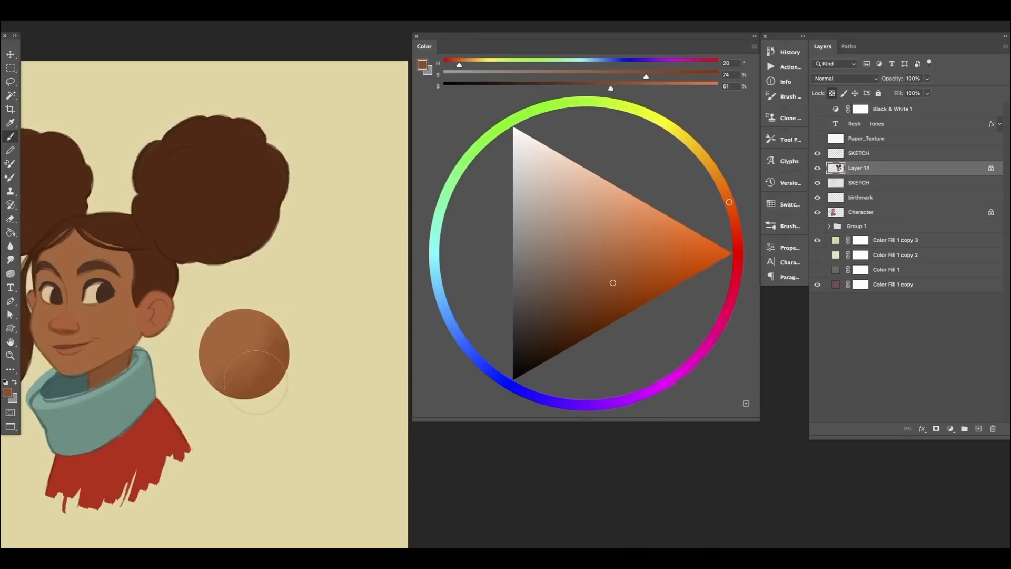
alt+click(262, 362)
alt+click(244, 374)
alt+click(235, 363)
drag(262, 379, 299, 373)
alt+click(272, 328)
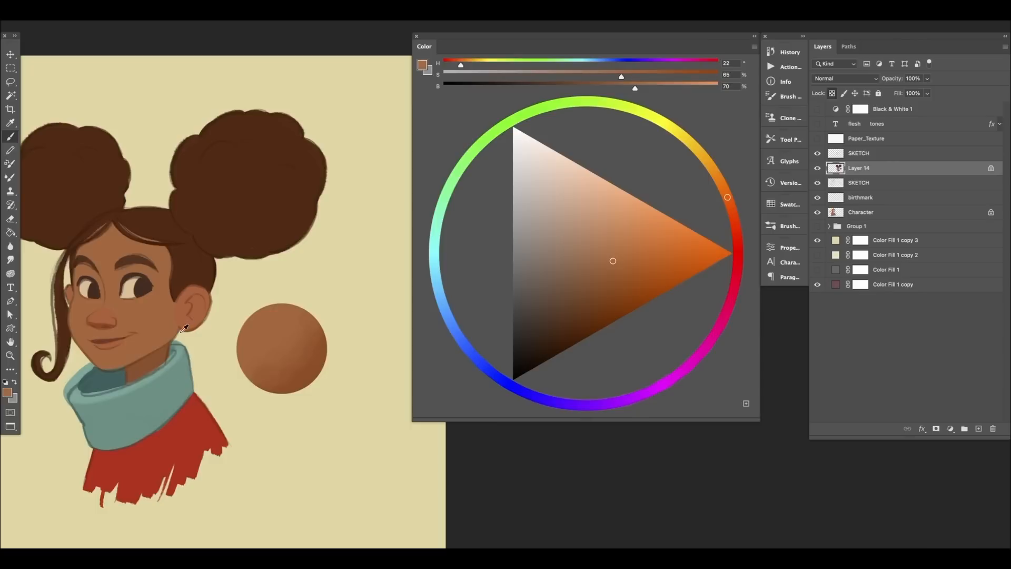
Sample the reddish skin tone from the second character's ear and the tone of her chin for comparison.
alt+click(185, 303)
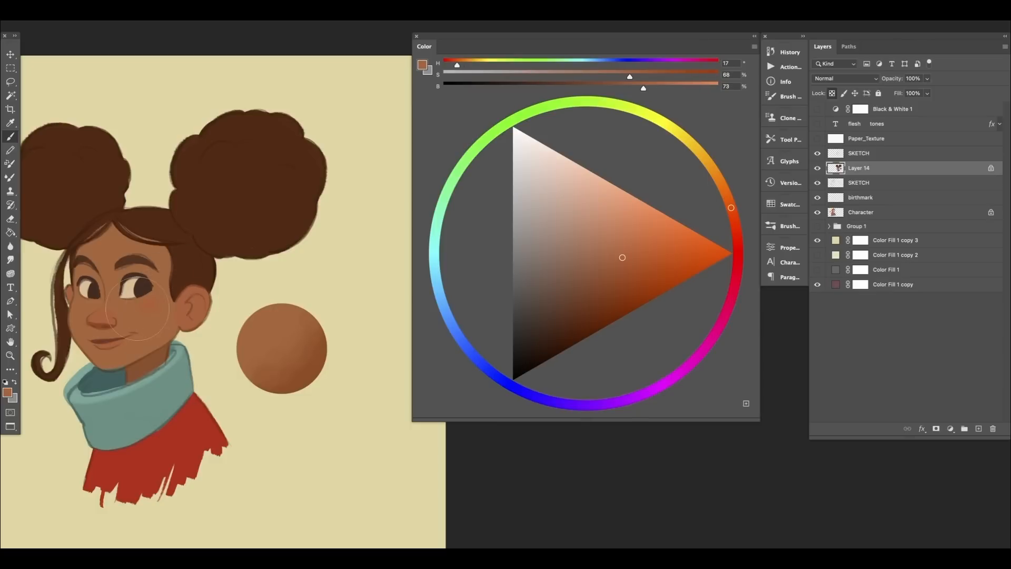
alt+click(118, 358)
drag(182, 370, 201, 367)
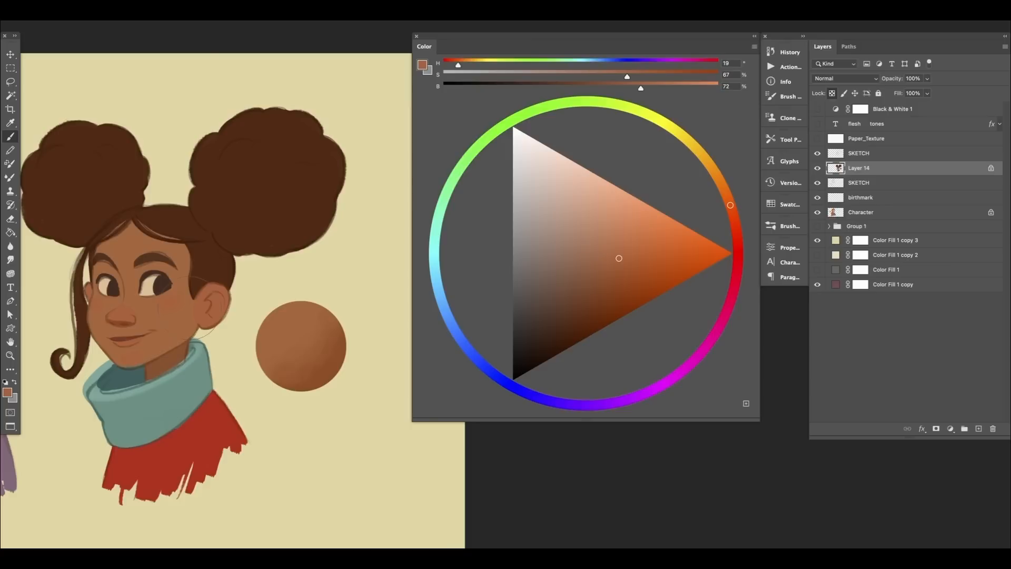
Soften the brown circle's upper and central gradient with tones sampled from the second character's jaw and the circle itself.
alt+click(189, 315)
drag(219, 333, 206, 342)
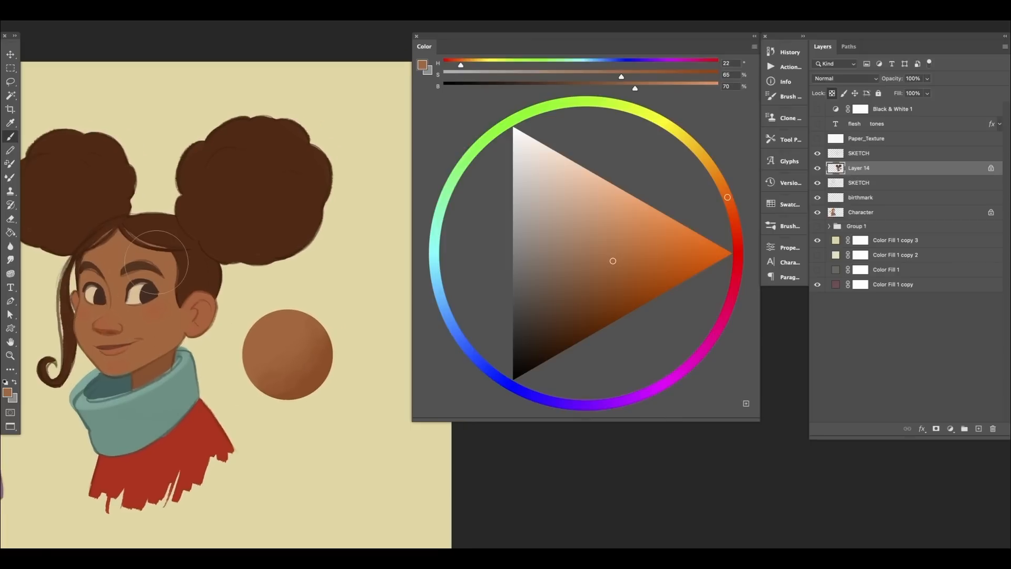
drag(166, 318, 162, 302)
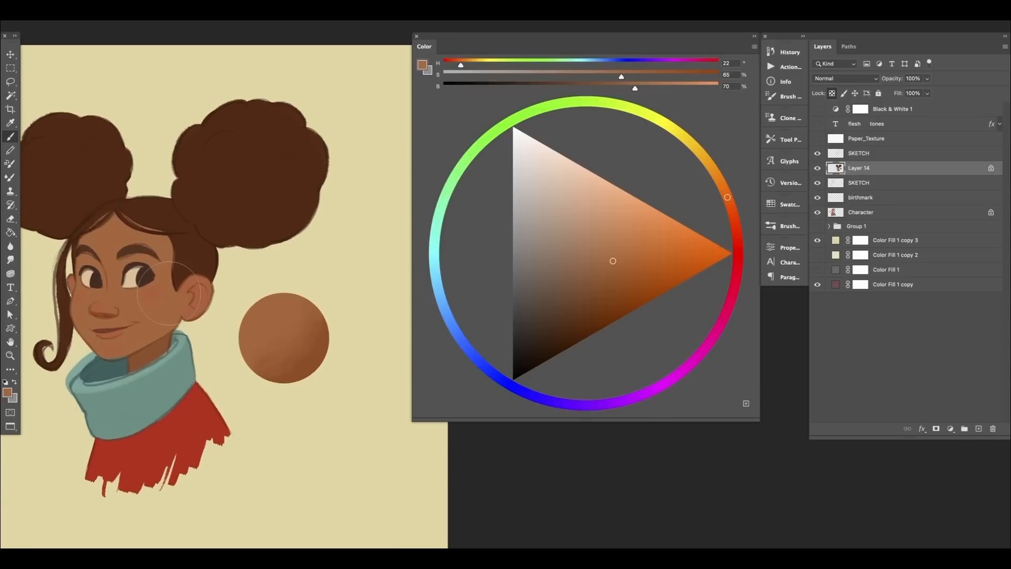
alt+click(281, 330)
alt+click(291, 324)
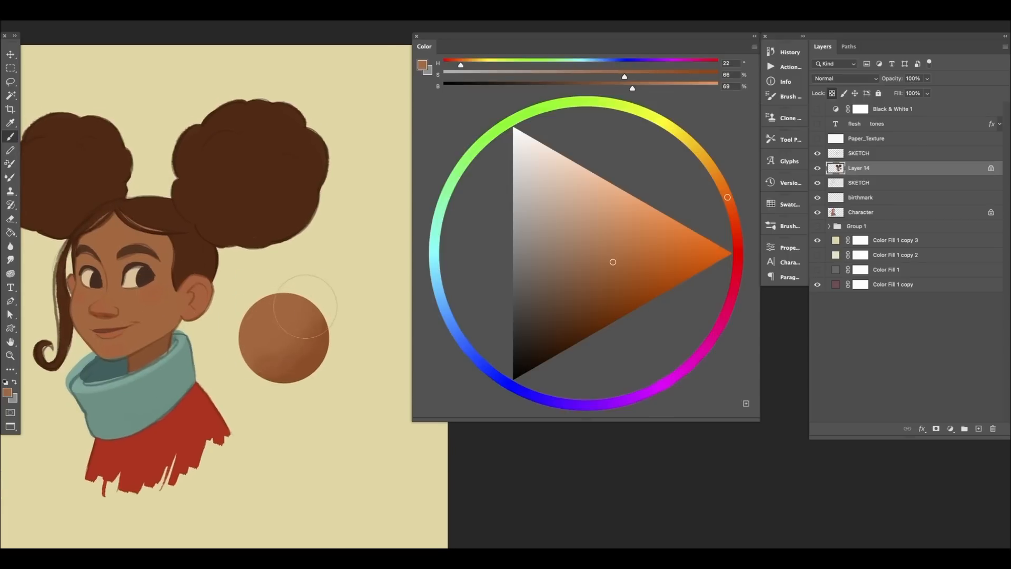
alt+click(300, 334)
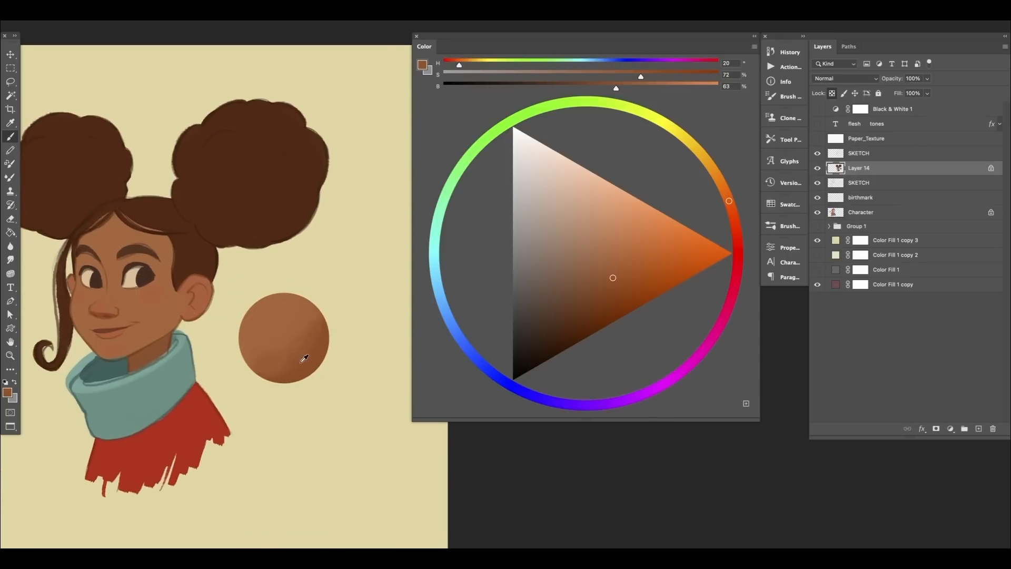
alt+click(309, 333)
alt+click(275, 308)
alt+click(278, 307)
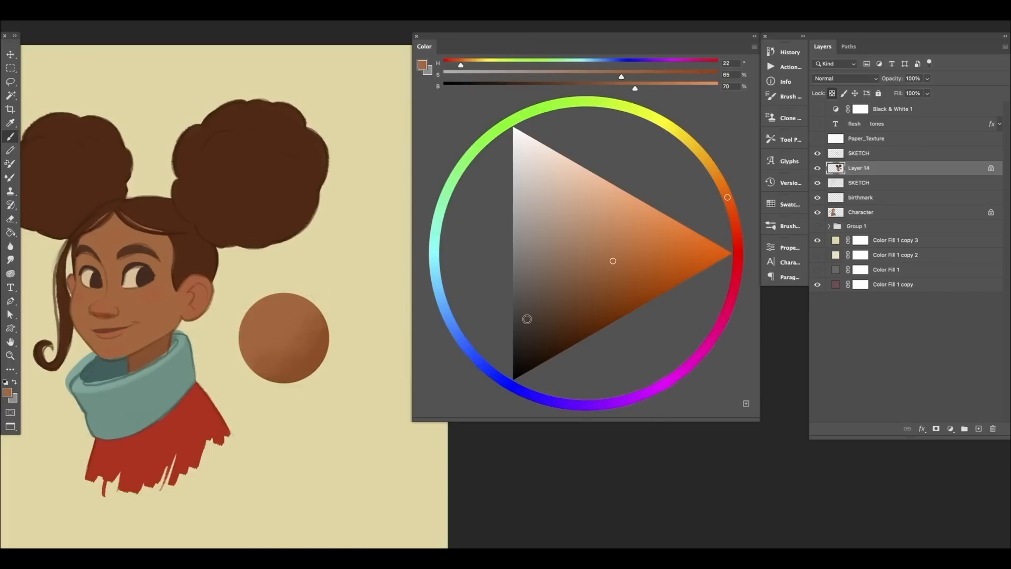
Deepen the brown circle's lower-right shadow with its sampled tone shifted to hue 20, saturation 78%, brightness 58%, plus a slightly darker variant.
alt+click(308, 370)
drag(612, 285, 612, 289)
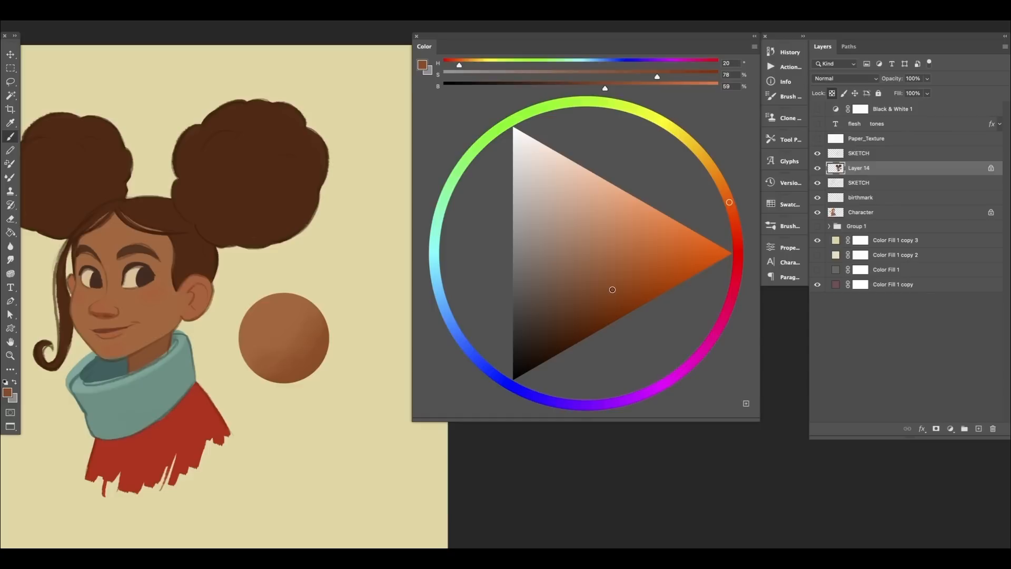
mouse_move(329, 305)
mouse_down()
mouse_move(316, 361)
mouse_move(277, 388)
mouse_up()
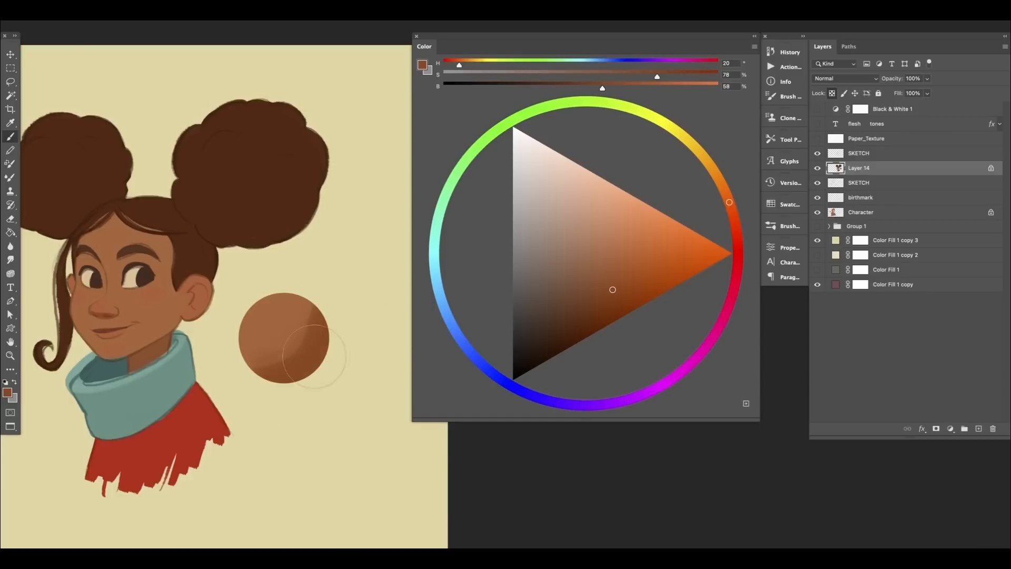
drag(331, 333, 273, 391)
drag(613, 289, 609, 297)
drag(322, 330, 298, 365)
Blend the new shadow's edge into the brown circle using tones sampled from its lower left, center and upper right.
alt+click(260, 359)
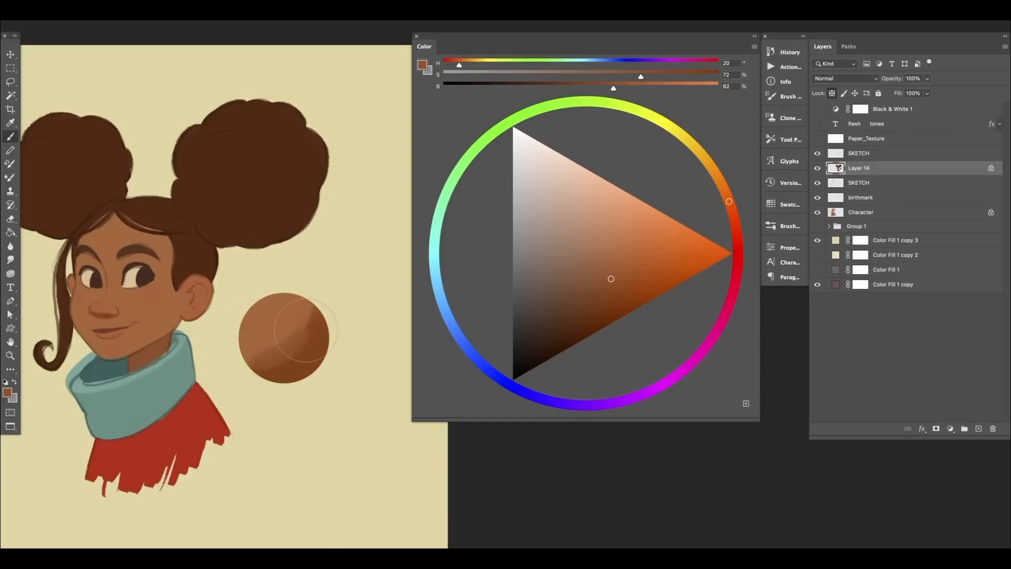
alt+click(299, 327)
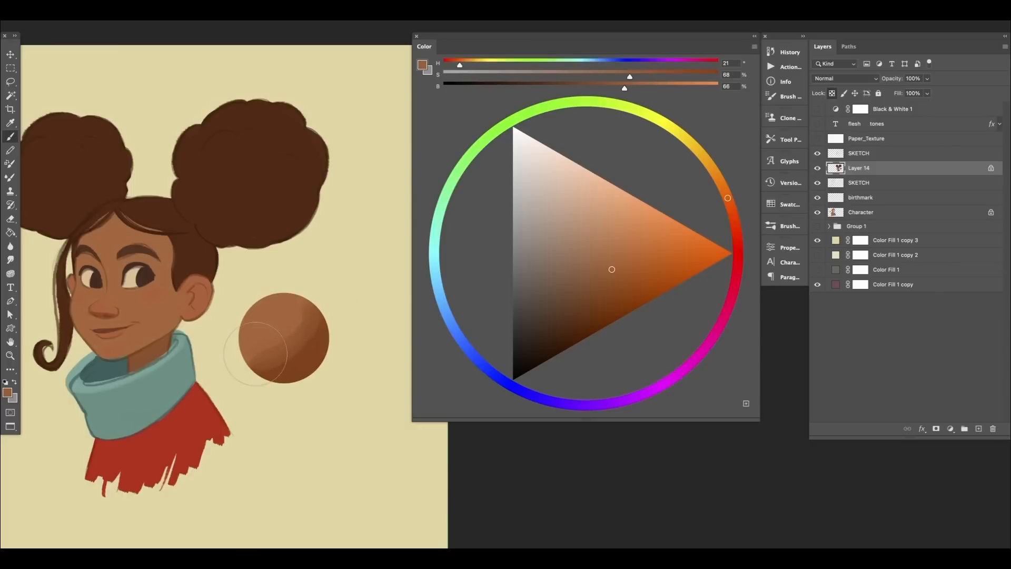
alt+click(267, 350)
alt+click(300, 321)
alt+click(299, 354)
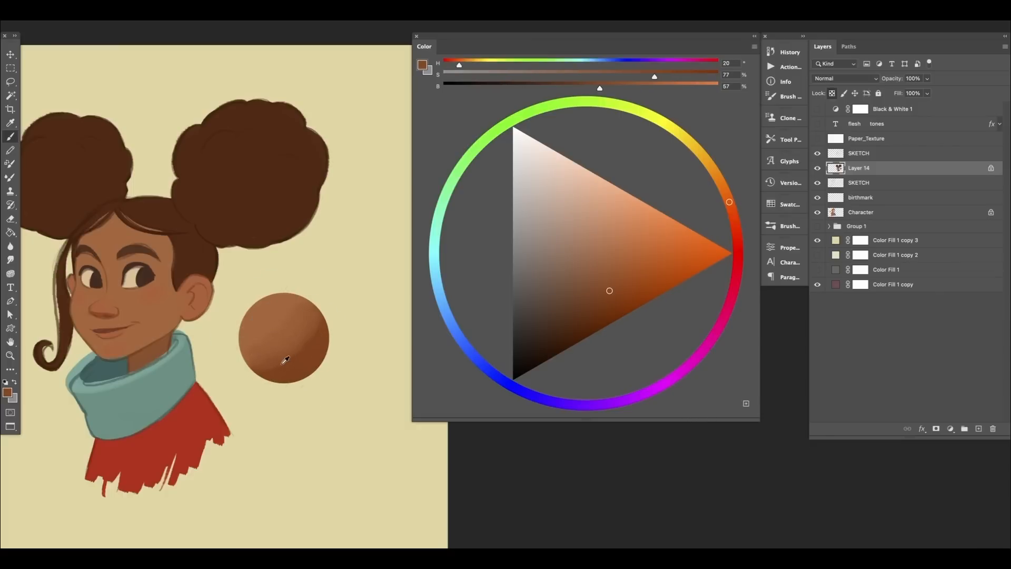
alt+click(281, 364)
drag(268, 367, 310, 342)
Smooth the brown circle's lower shadow area with tones sampled repeatedly along the boundary between midtone and shadow.
alt+click(319, 322)
alt+click(289, 359)
alt+click(293, 348)
drag(306, 356, 337, 357)
alt+click(295, 372)
alt+click(298, 368)
alt+click(289, 356)
alt+click(288, 356)
alt+click(280, 358)
alt+click(308, 367)
Sample the brown circle's upper-left light tone and shift it to hue 20, saturation 68%, brightness 72%.
alt+click(272, 315)
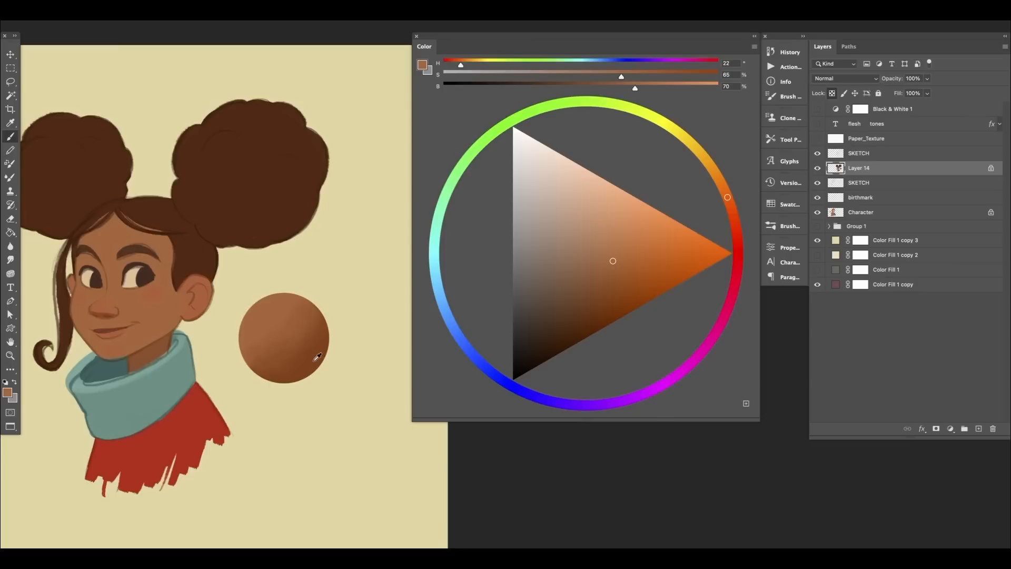
alt+click(272, 307)
drag(616, 260, 620, 258)
drag(727, 197, 729, 201)
Reduce the brush size and paint a redder tone with hue 15 over the brown circle's upper-left light area.
key(z)
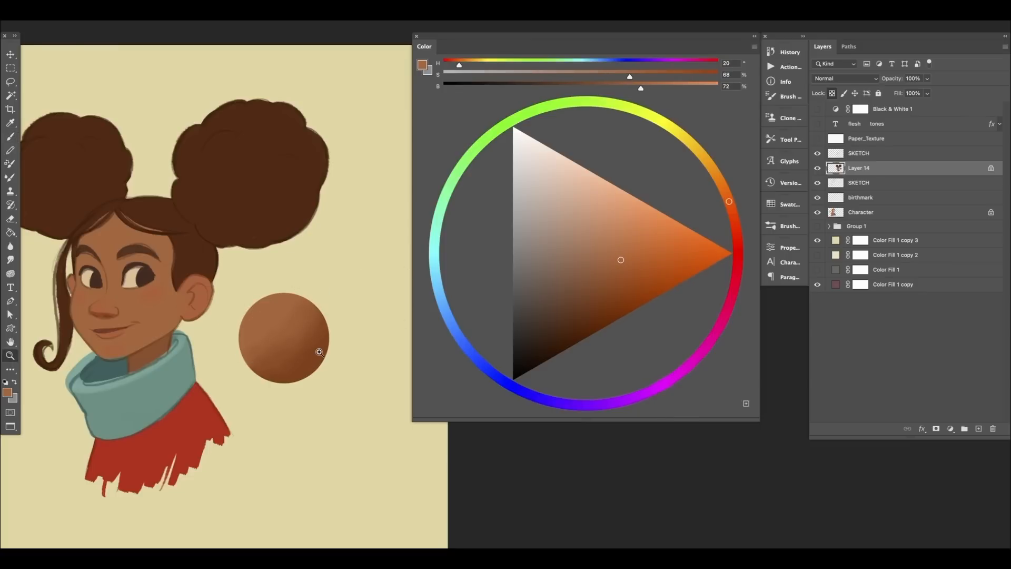
drag(319, 351, 349, 343)
key(b)
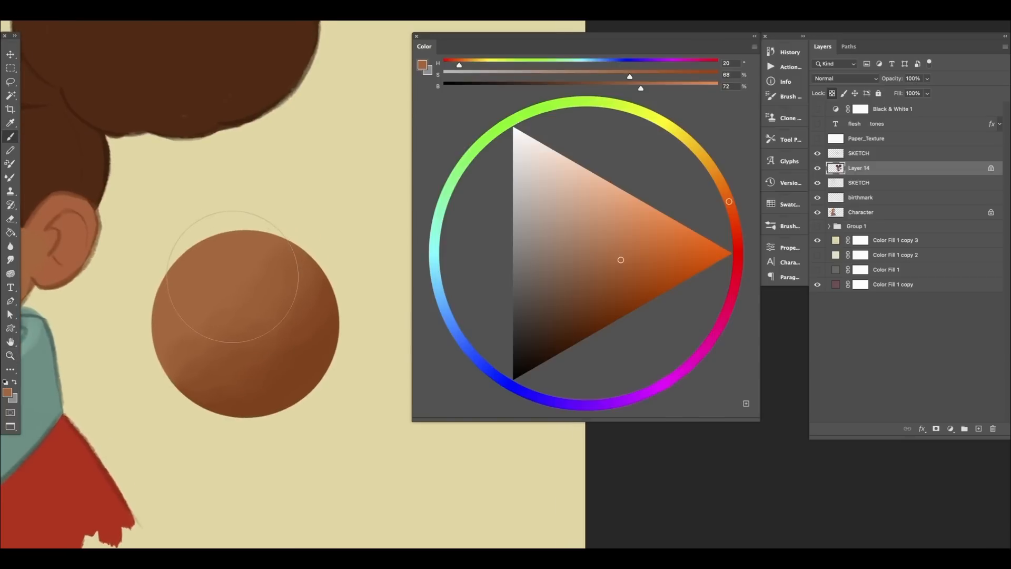
key(bracketleft)
key(bracketleft)
key(bracketleft)
drag(240, 361, 251, 355)
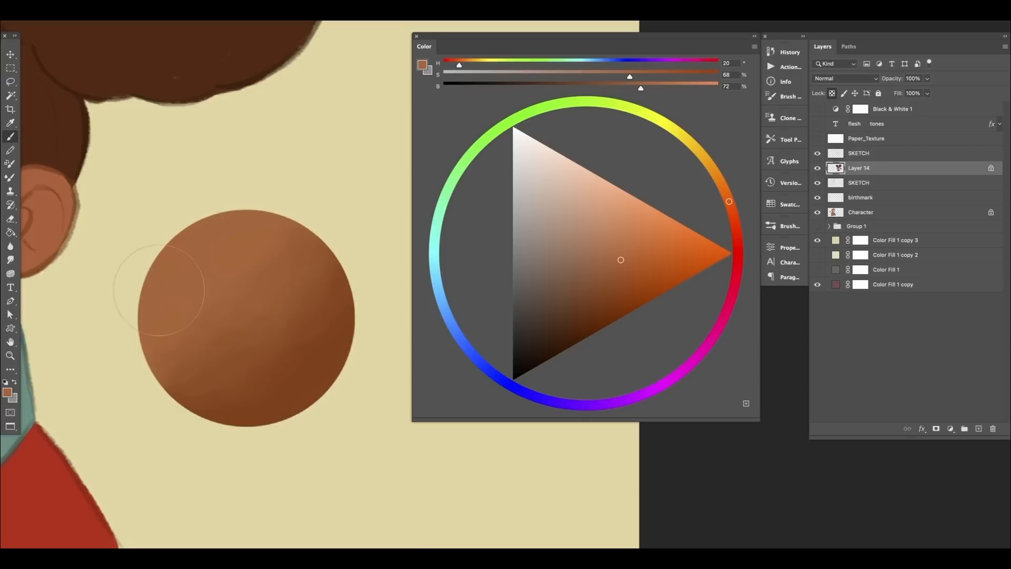
click(734, 213)
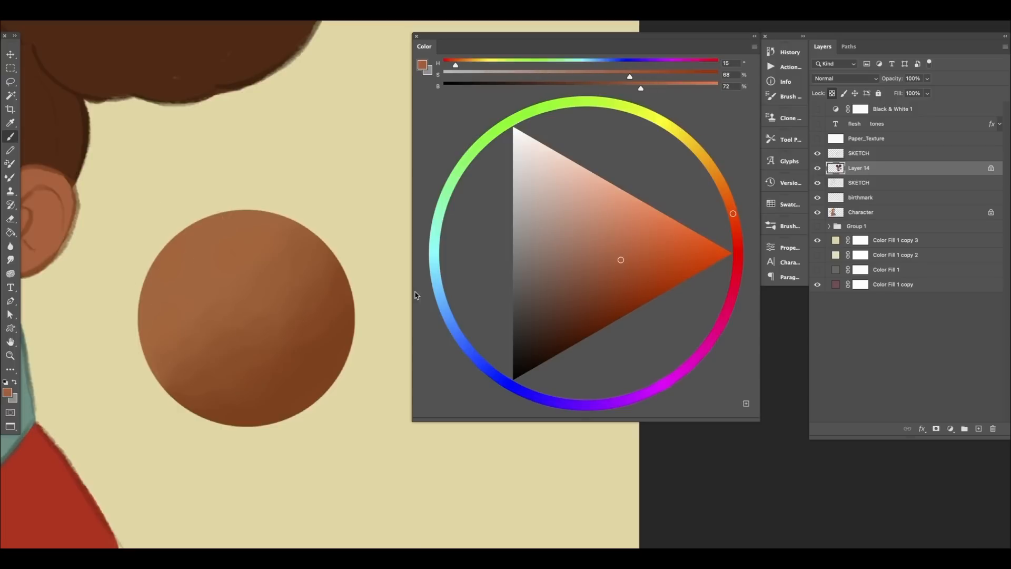
mouse_move(212, 310)
mouse_down()
mouse_move(165, 320)
mouse_move(208, 305)
mouse_up()
drag(251, 217, 245, 220)
Blend the reddish strokes into the brown circle's upper-left half with neighboring tones sampled from its left side and top.
alt+click(220, 287)
mouse_move(209, 298)
mouse_down()
mouse_move(176, 307)
mouse_move(178, 329)
mouse_up()
alt+click(184, 316)
alt+click(213, 293)
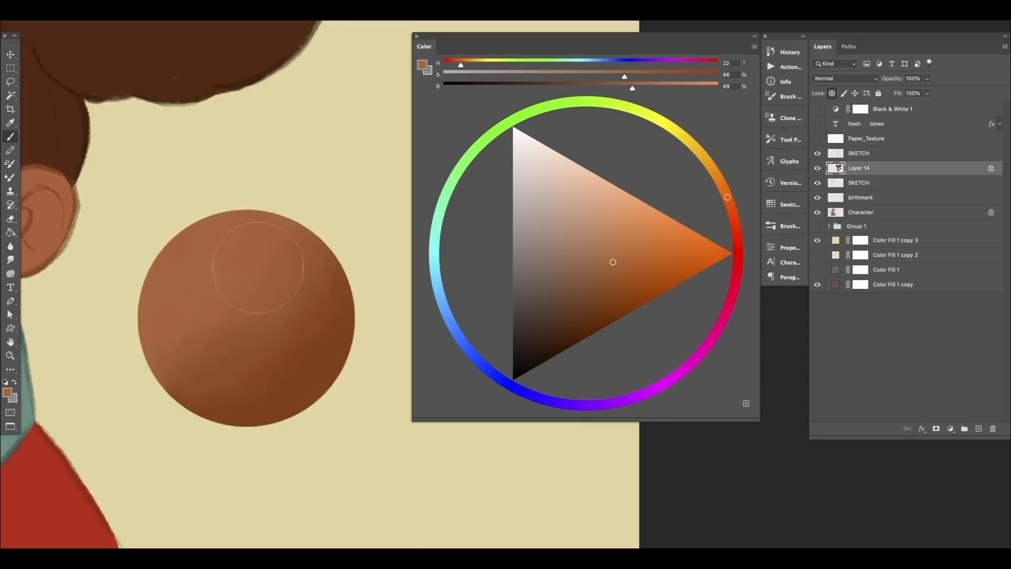
alt+click(219, 266)
drag(237, 247, 249, 225)
alt+click(238, 279)
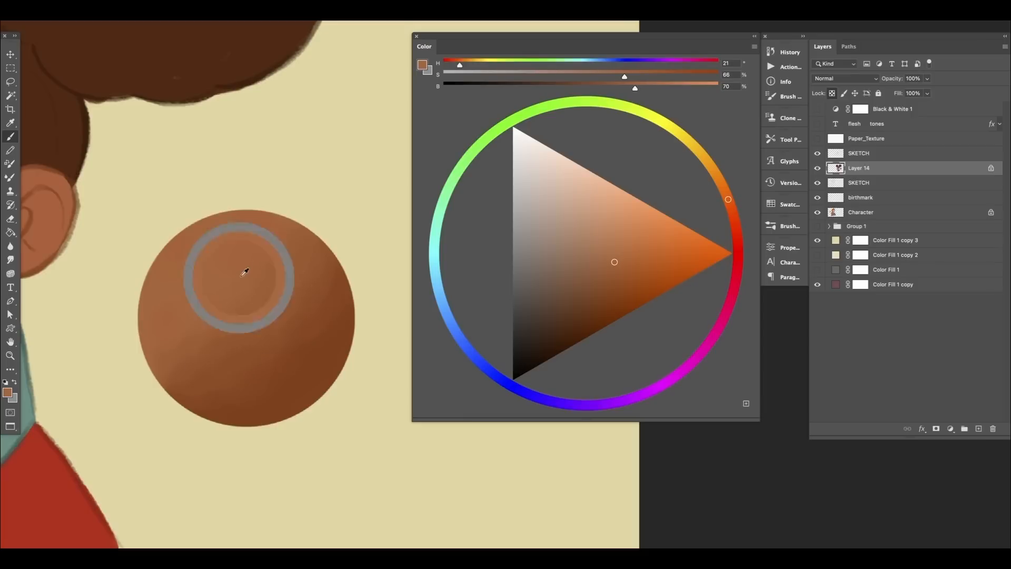
alt+click(268, 249)
alt+click(219, 276)
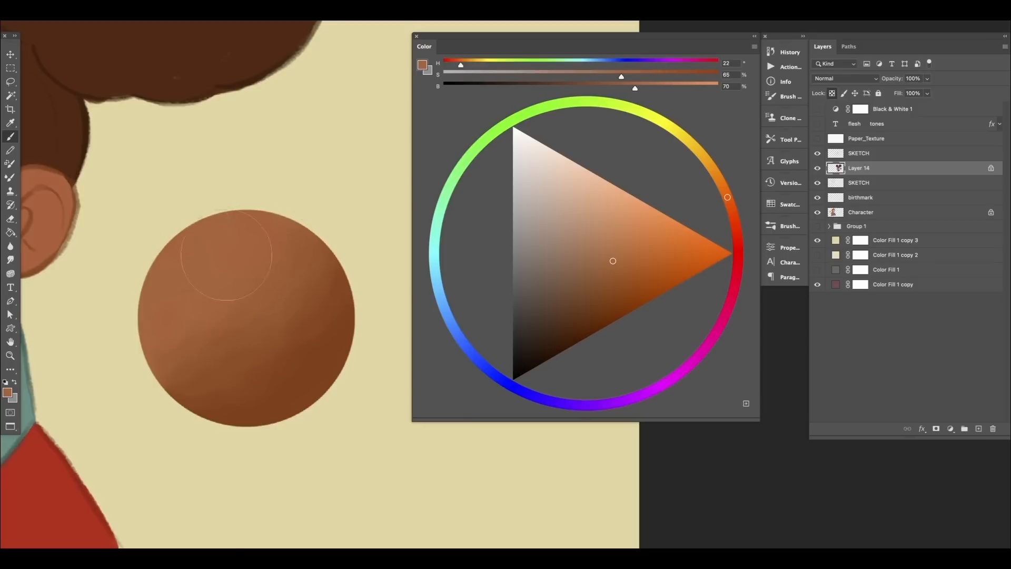
alt+click(189, 314)
Refine the brown circle's light-to-shadow transition with tones sampled from its center and left side.
mouse_move(246, 346)
mouse_down()
mouse_move(205, 346)
mouse_move(265, 322)
mouse_up()
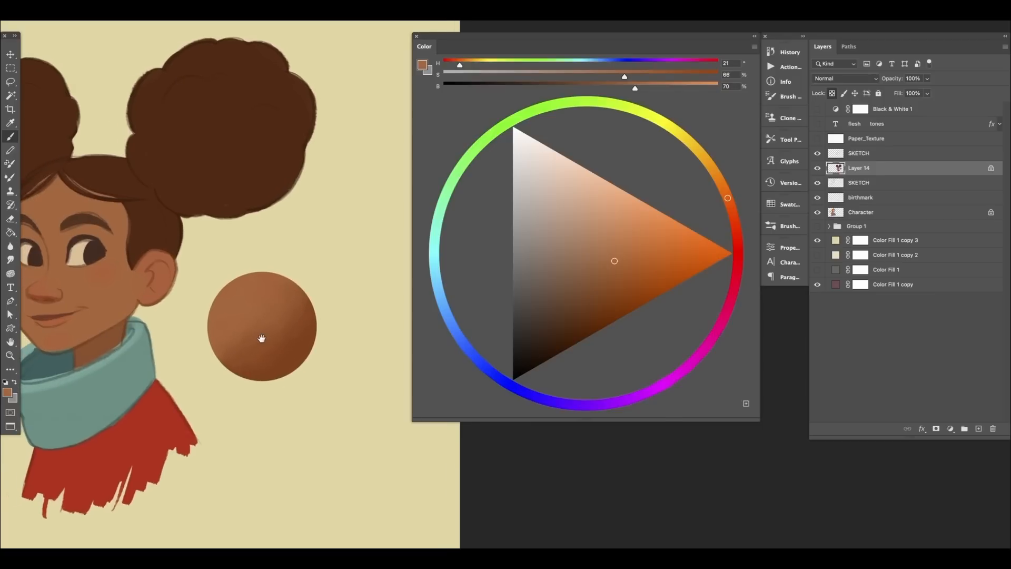
drag(262, 338, 276, 331)
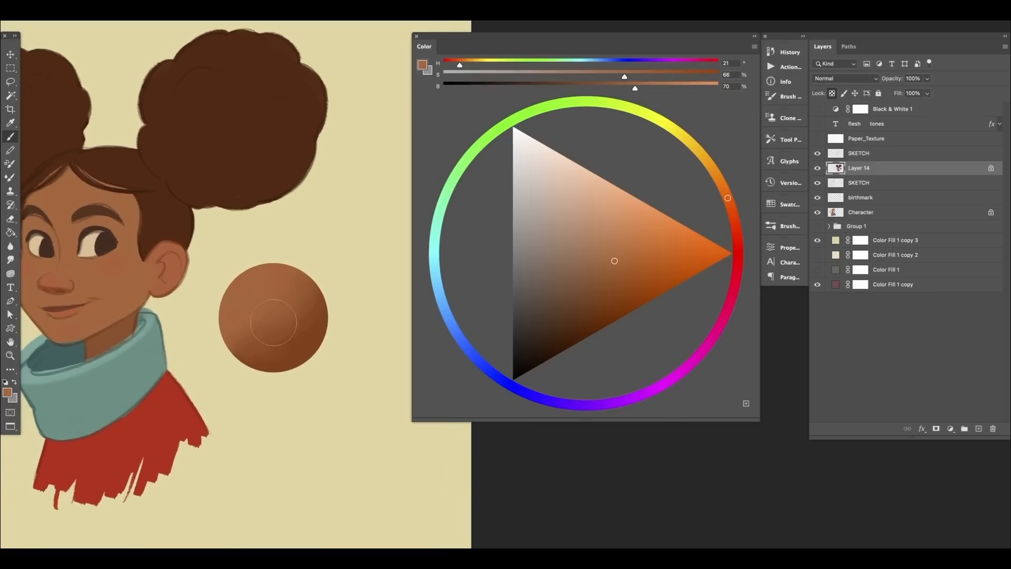
alt+click(282, 315)
alt+click(255, 320)
mouse_move(291, 322)
mouse_down()
mouse_move(319, 306)
mouse_move(306, 330)
mouse_up()
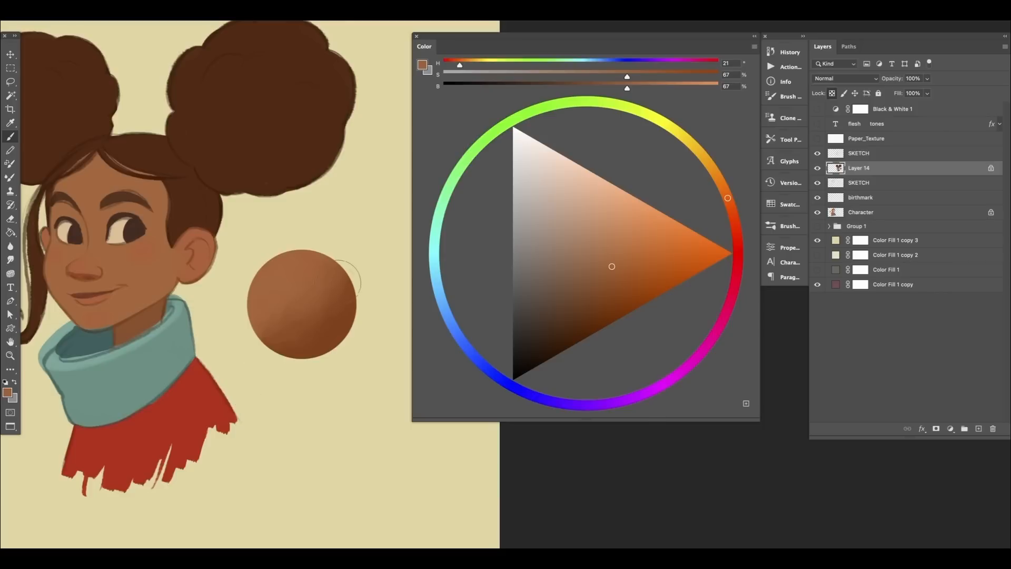
drag(334, 310, 346, 307)
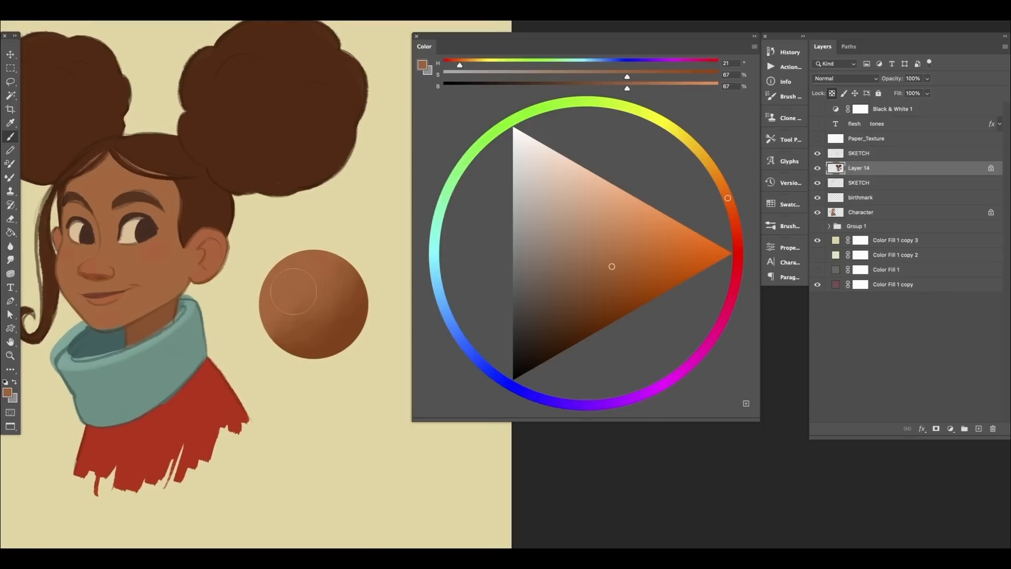
Lighten the brown circle's upper left with its sampled tone brightened to hue 22, saturation 64%, brightness 74%, and blend it in.
alt+click(295, 273)
drag(615, 257, 619, 250)
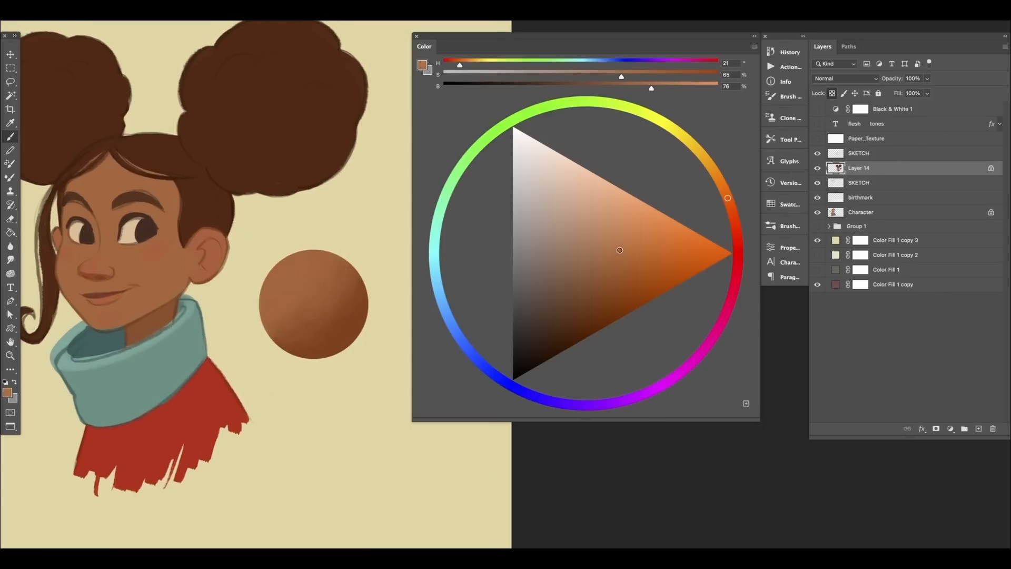
alt+click(293, 277)
drag(615, 259, 616, 253)
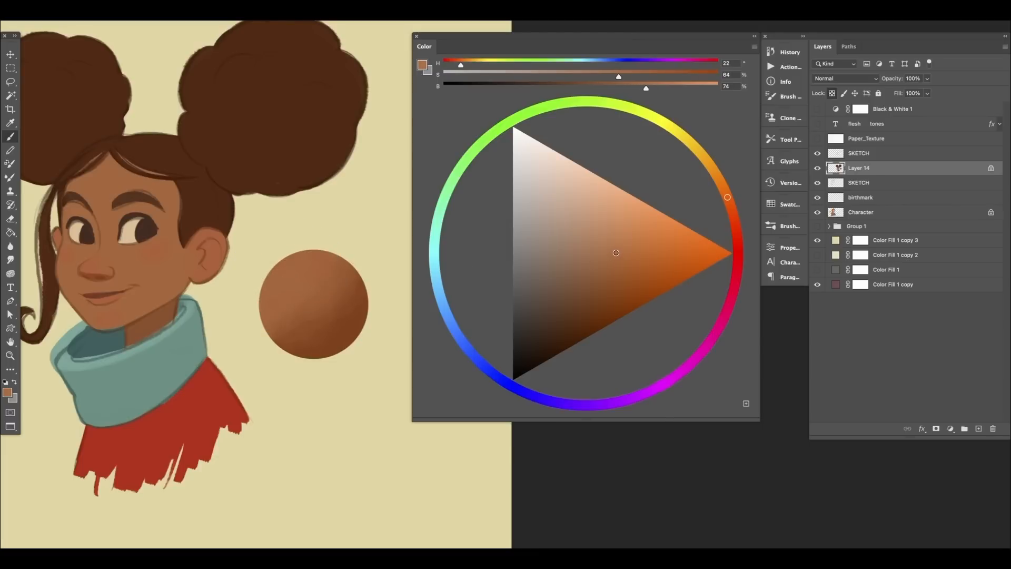
alt+click(287, 286)
alt+click(274, 272)
alt+click(286, 279)
Dab a small highlight on the brown circle's upper left using hue 27, saturation 49%, brightness 93%.
click(613, 201)
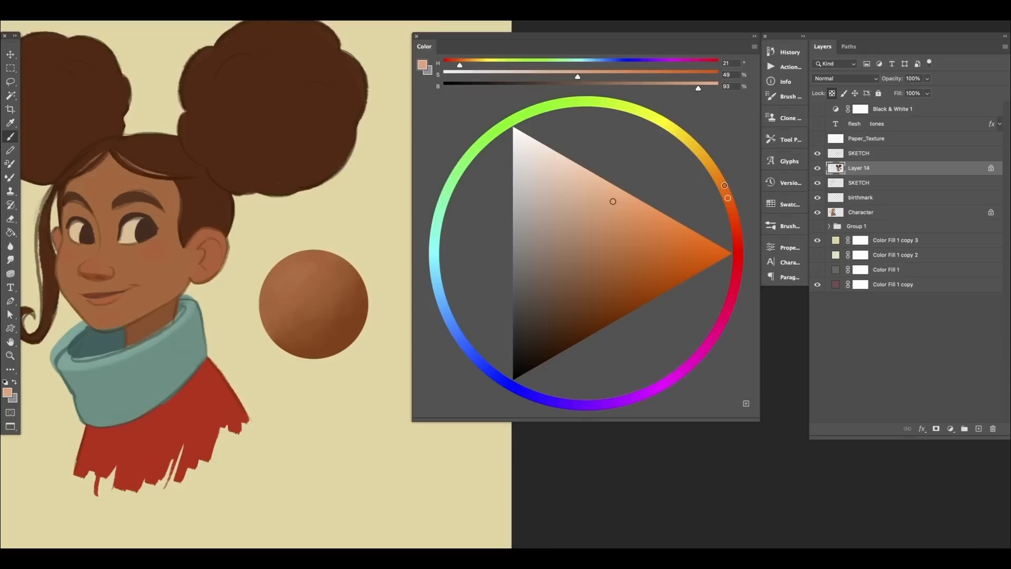
drag(728, 198, 722, 184)
click(296, 272)
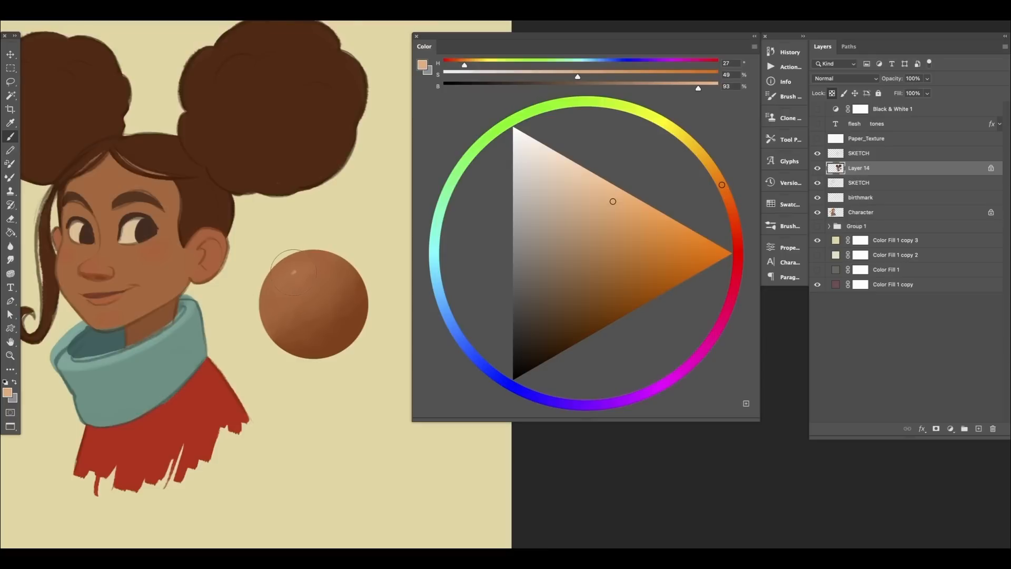
Sample the second character's nose tone and add a small nose highlight using hue 24, saturation 48%, brightness 91%.
drag(303, 375, 358, 354)
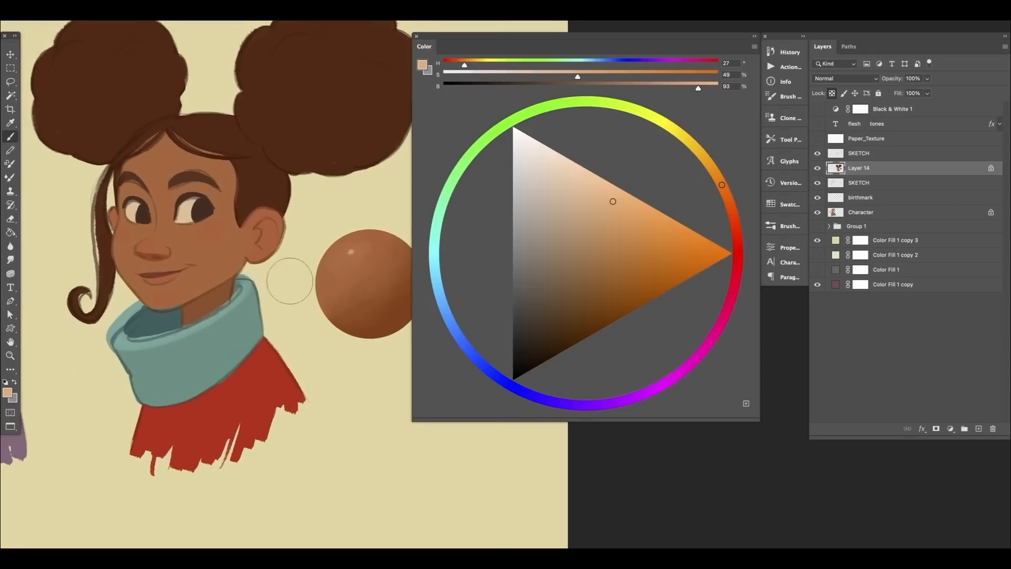
drag(213, 297, 207, 309)
alt+click(142, 262)
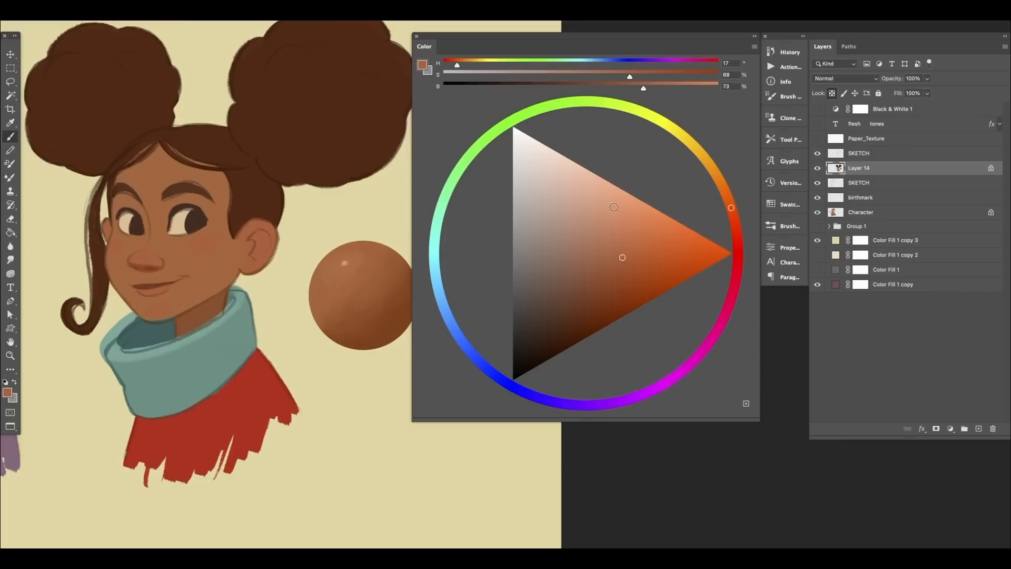
click(609, 205)
click(724, 192)
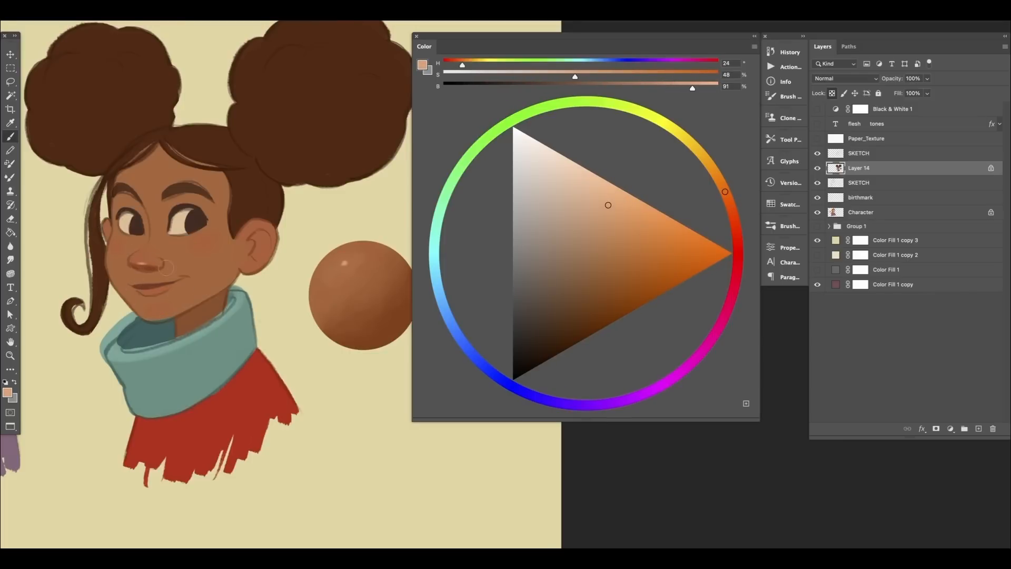
Examine the second character and her shaded circle, and compare them with the red-haired character and her light circle.
drag(211, 365, 206, 418)
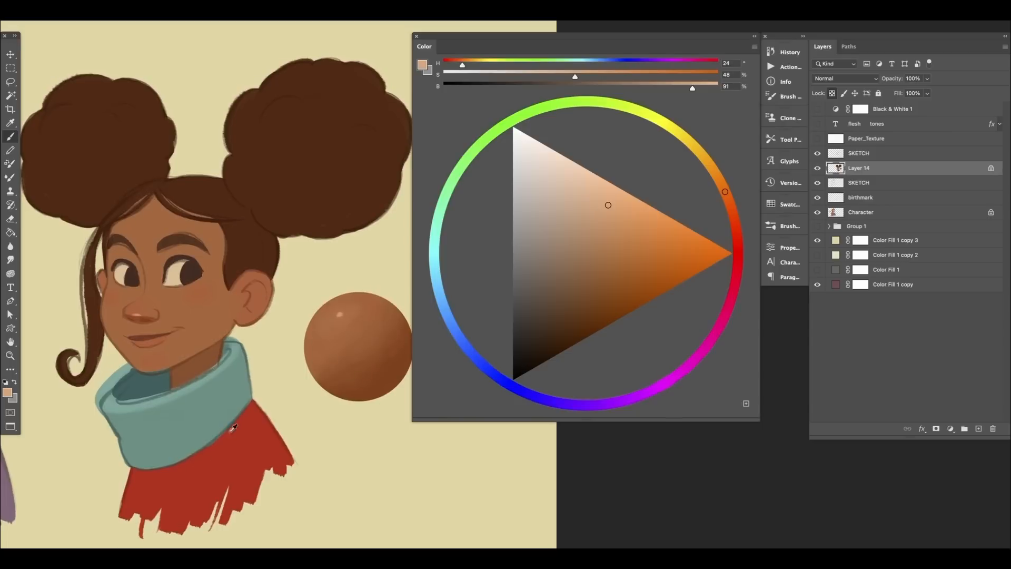
drag(210, 373, 237, 361)
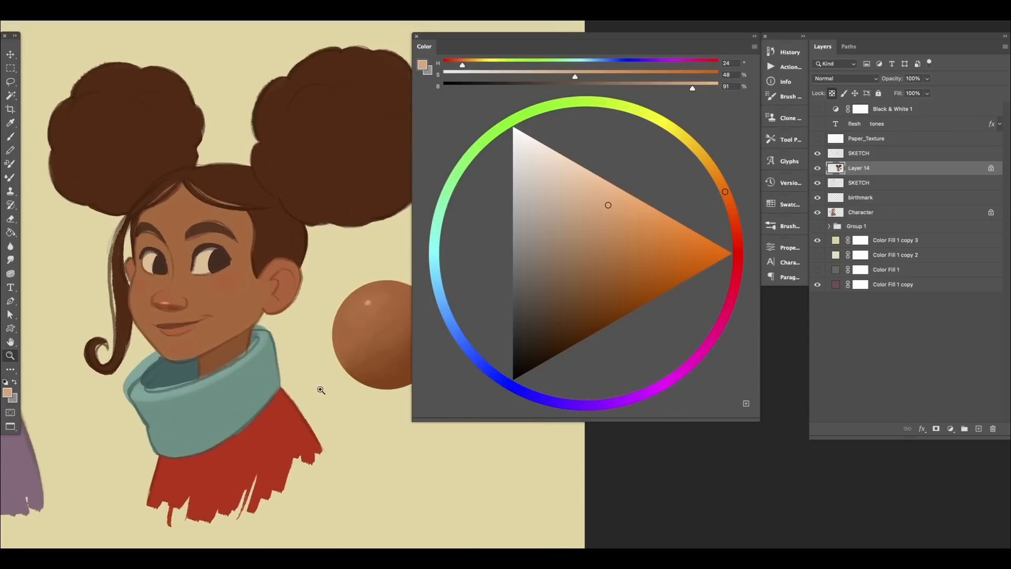
super+drag(321, 390, 289, 394)
mouse_move(145, 409)
mouse_down()
mouse_move(285, 387)
mouse_move(269, 396)
mouse_move(259, 379)
mouse_move(232, 379)
mouse_up()
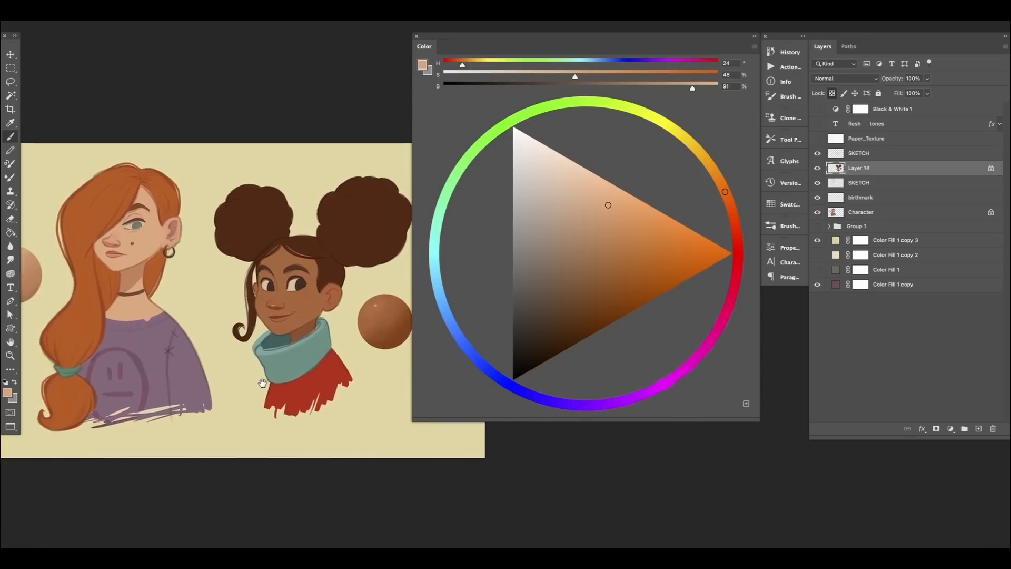
mouse_move(204, 279)
super+mouse_down()
mouse_move(235, 277)
mouse_move(210, 283)
mouse_move(219, 280)
super+mouse_up()
drag(232, 383, 230, 370)
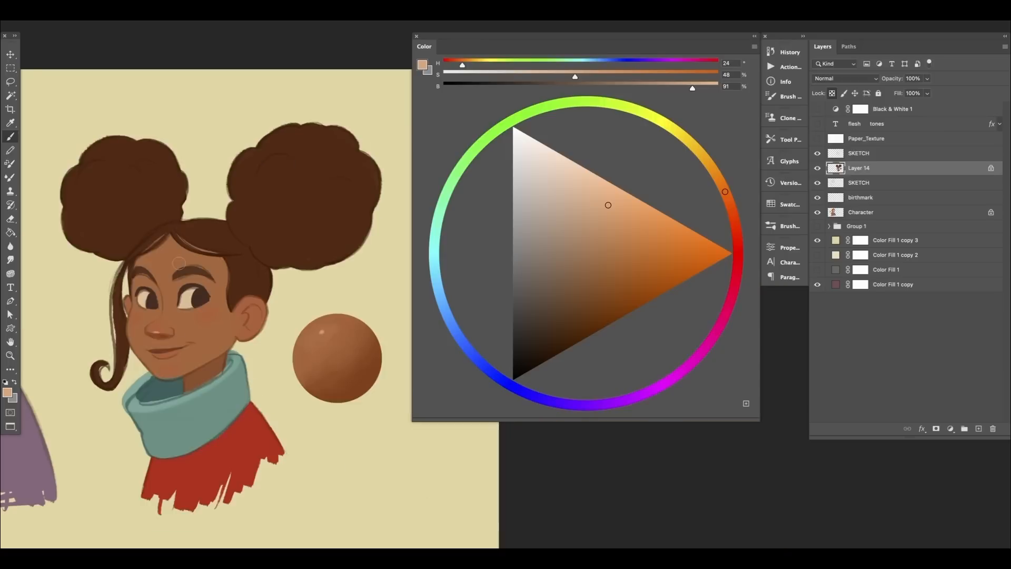
drag(150, 405, 188, 398)
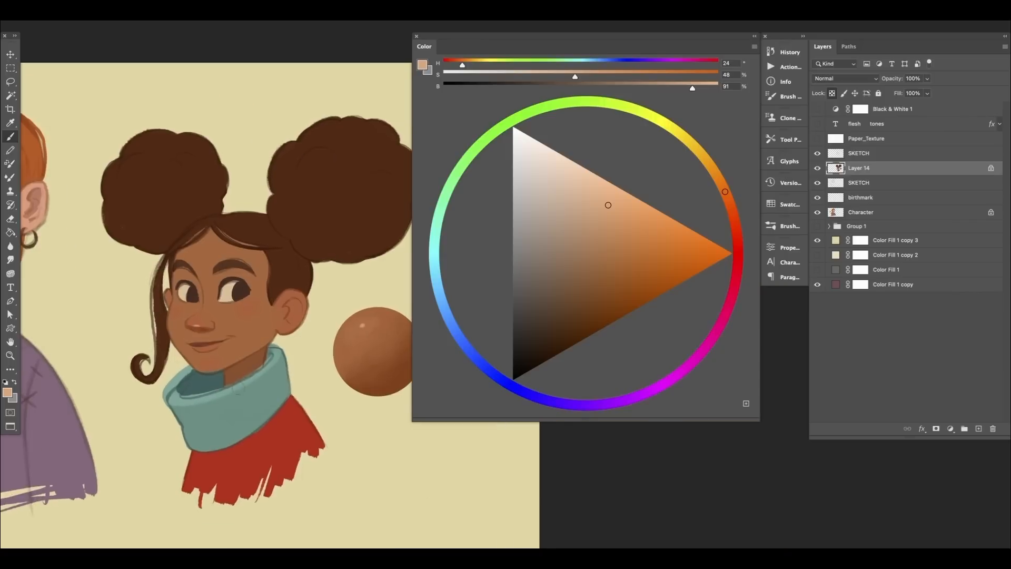
drag(339, 391, 267, 404)
drag(147, 399, 286, 399)
mouse_move(75, 422)
mouse_down()
mouse_move(387, 392)
mouse_move(318, 411)
mouse_up()
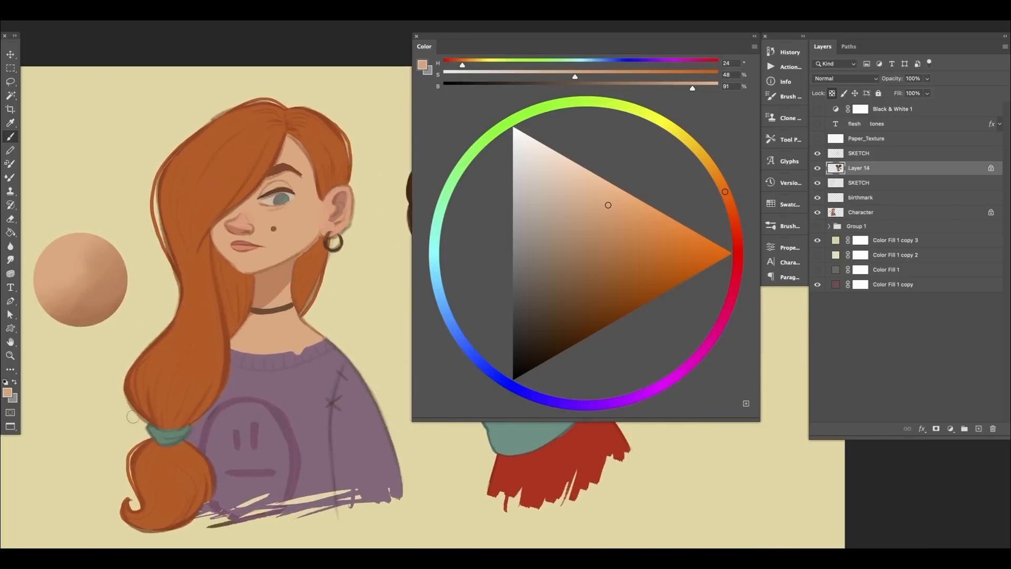
Make the Character layer active and hide the SKETCH layer directly above the birthmark layer.
drag(221, 381, 164, 399)
drag(158, 364, 170, 370)
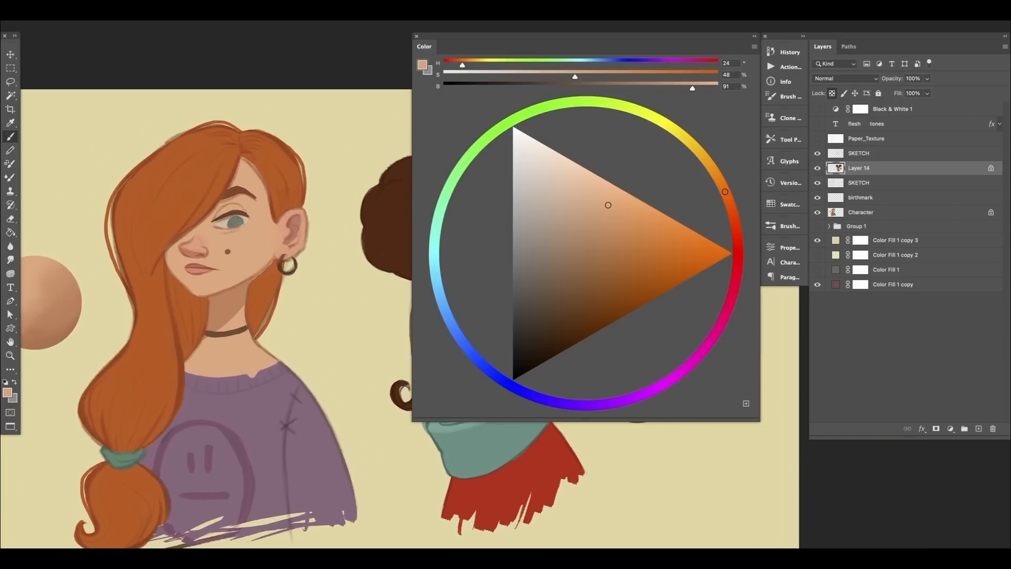
drag(229, 353, 242, 354)
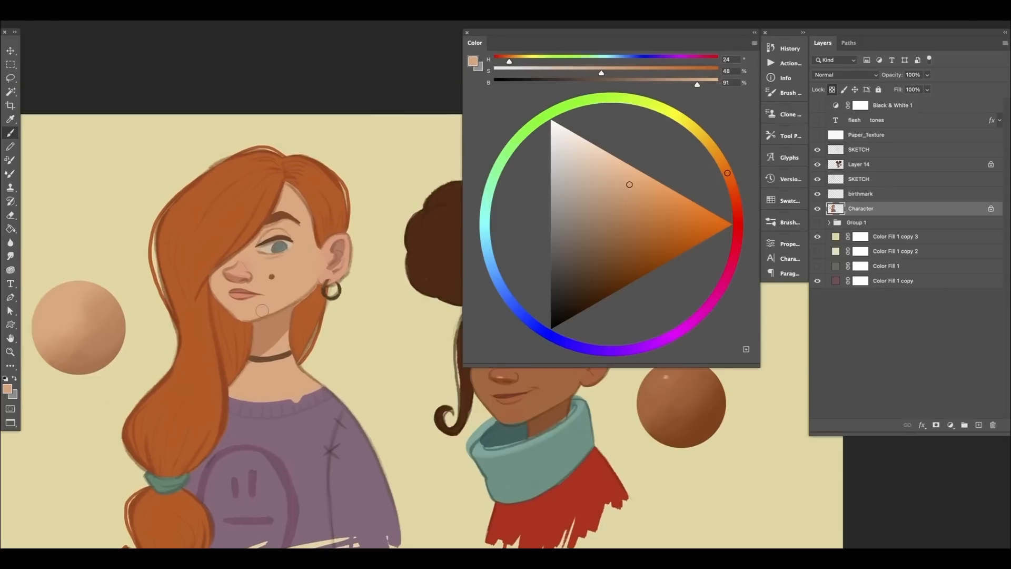
key(w)
click(279, 298)
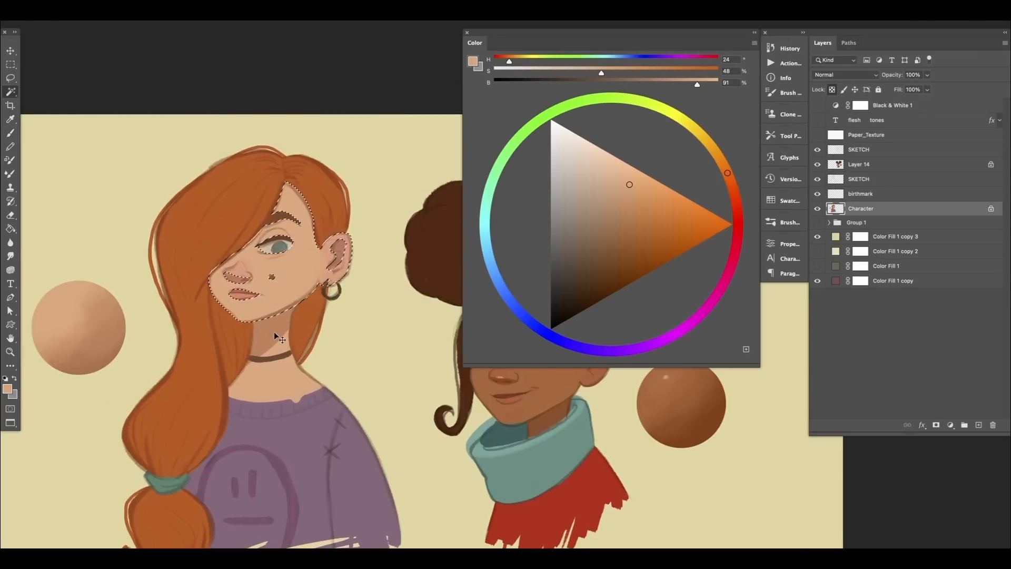
key(ctrl+d)
click(818, 180)
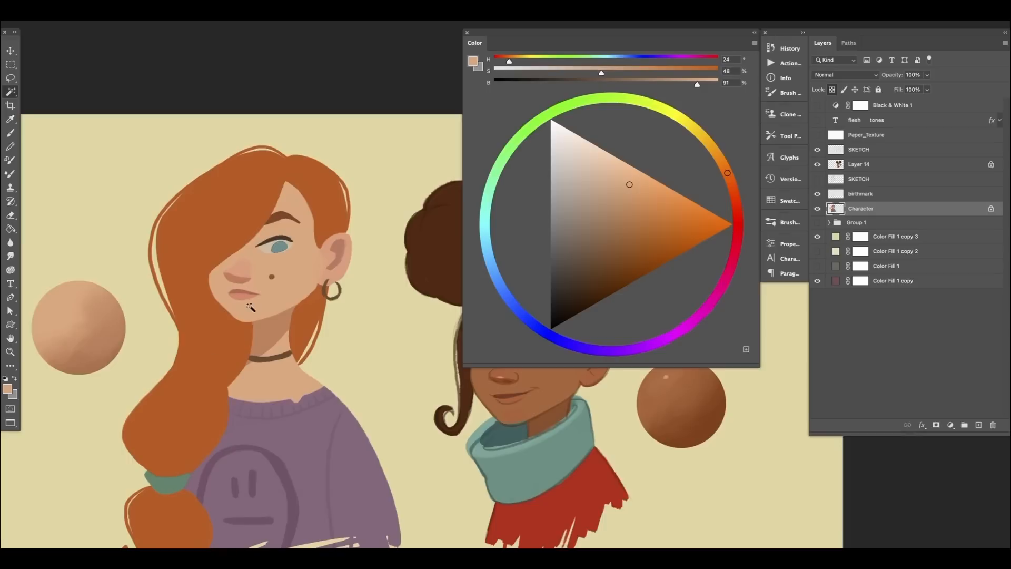
Sample the red-haired character's light face tone and neck shadow tone to compare their hue, saturation and brightness.
key(b)
alt+click(297, 298)
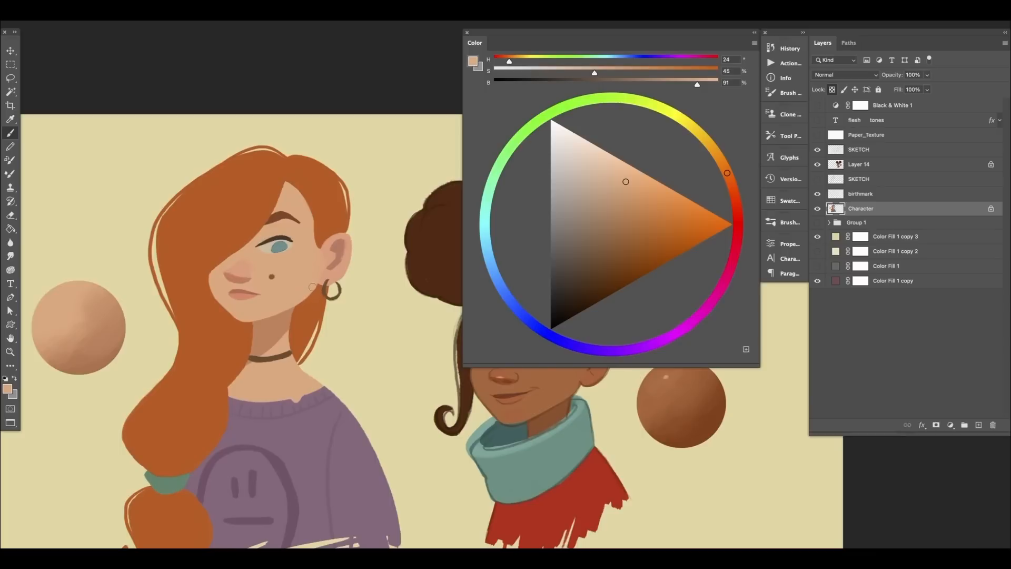
alt+click(251, 322)
alt+click(258, 324)
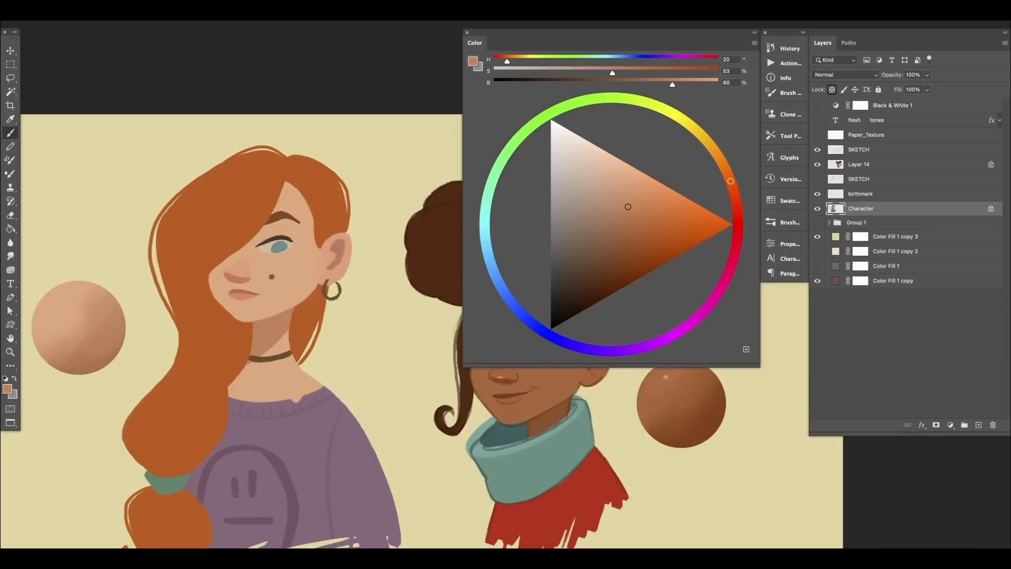
alt+click(255, 313)
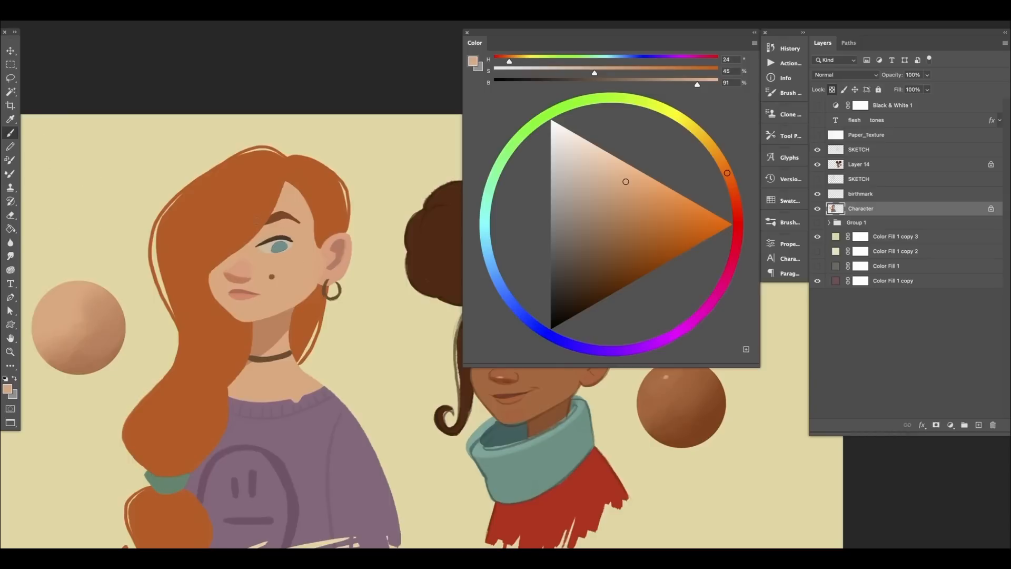
Select the red-haired character's main hair mass and invert the selection so that the hair is protected from painting.
key(w)
click(266, 218)
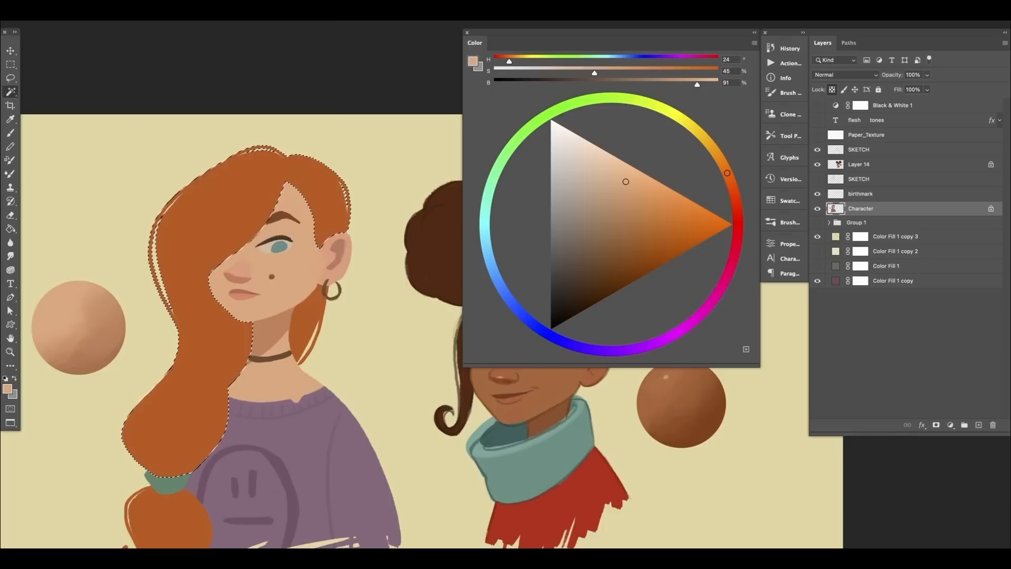
click(211, 7)
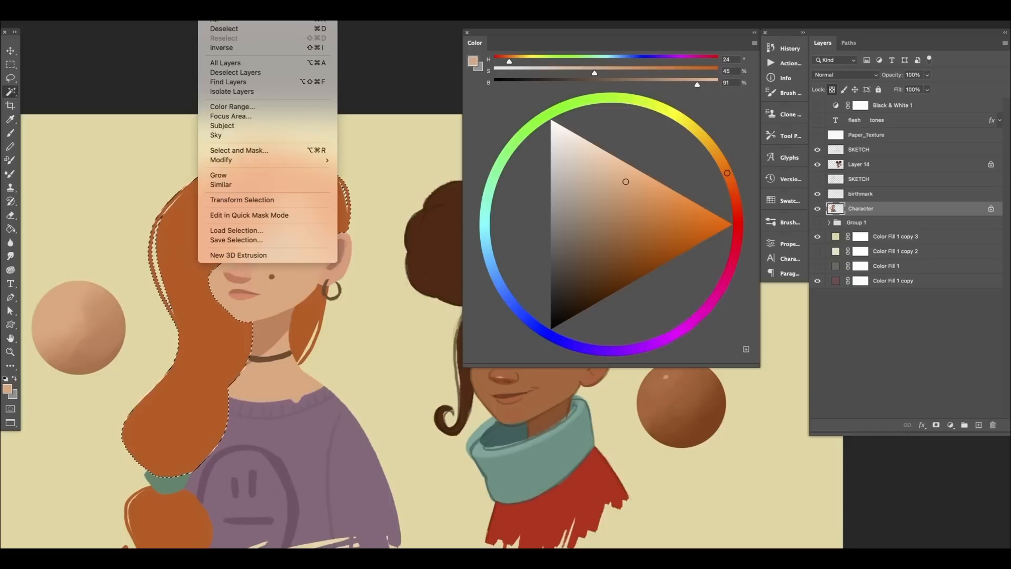
click(221, 48)
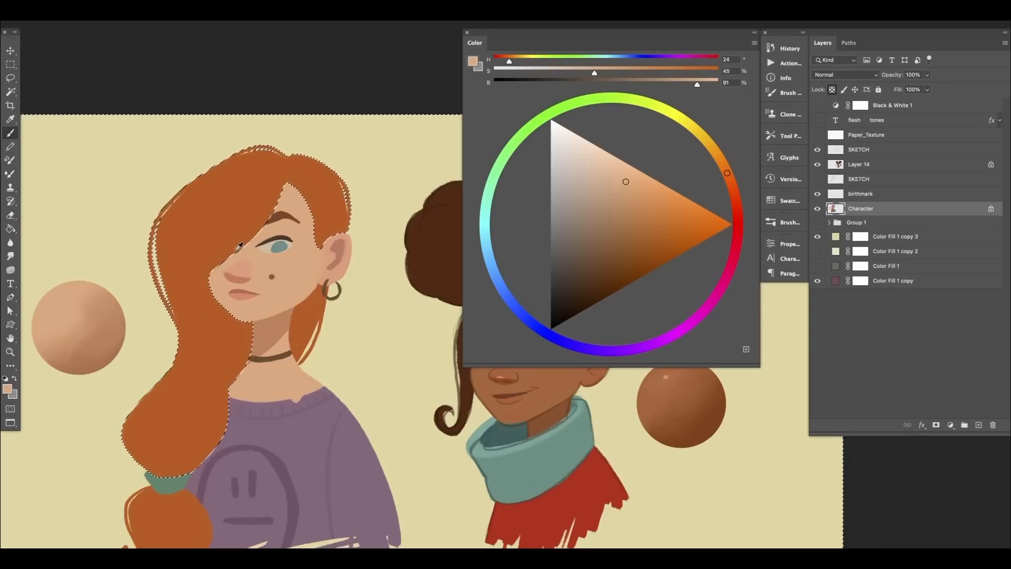
Sample the neck shadow tone (hue 20, saturation 53%, brightness 80%) and paint shadows on the face beside the hair and along the jaw.
alt+click(268, 329)
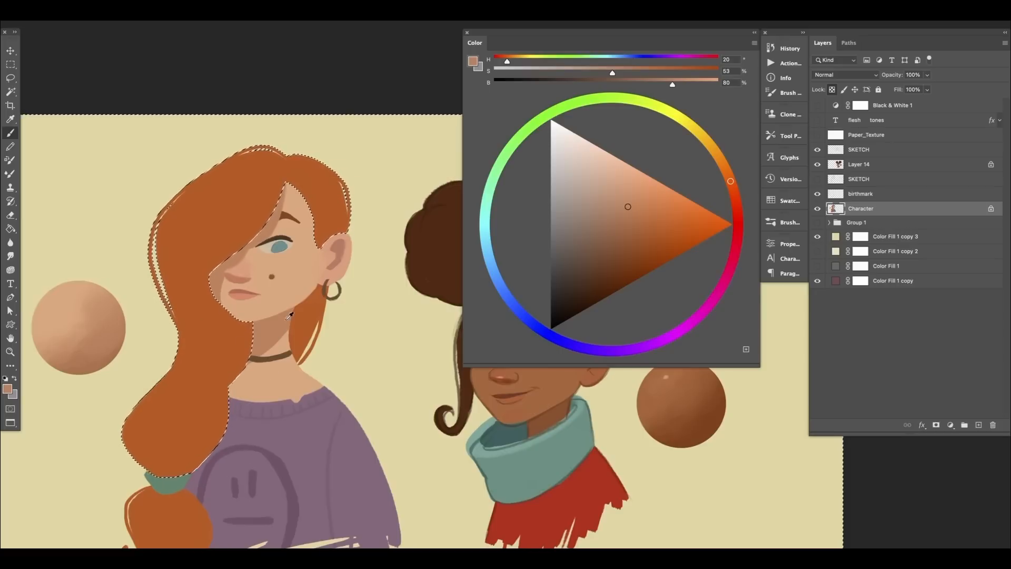
alt+click(223, 276)
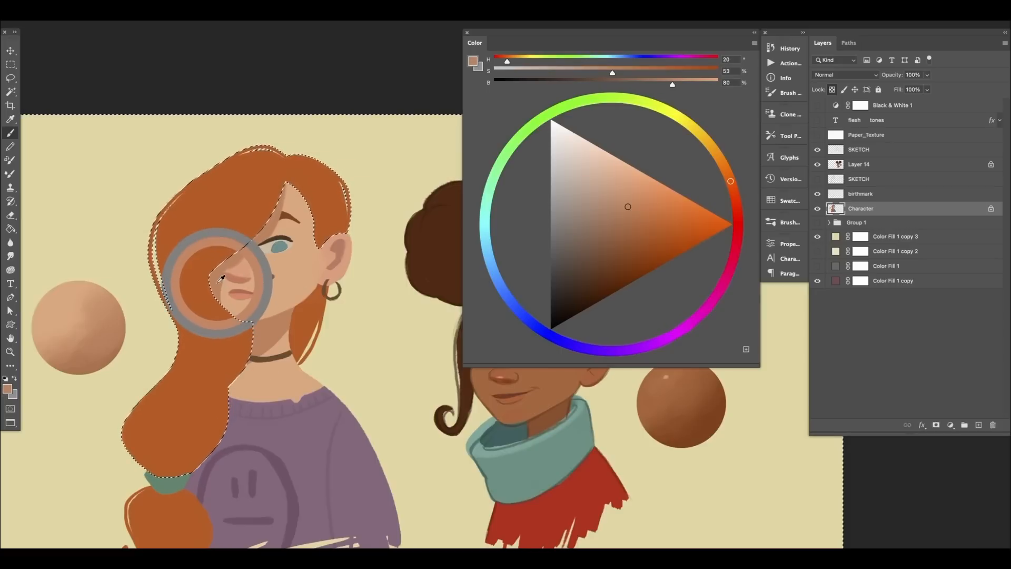
drag(223, 285, 219, 283)
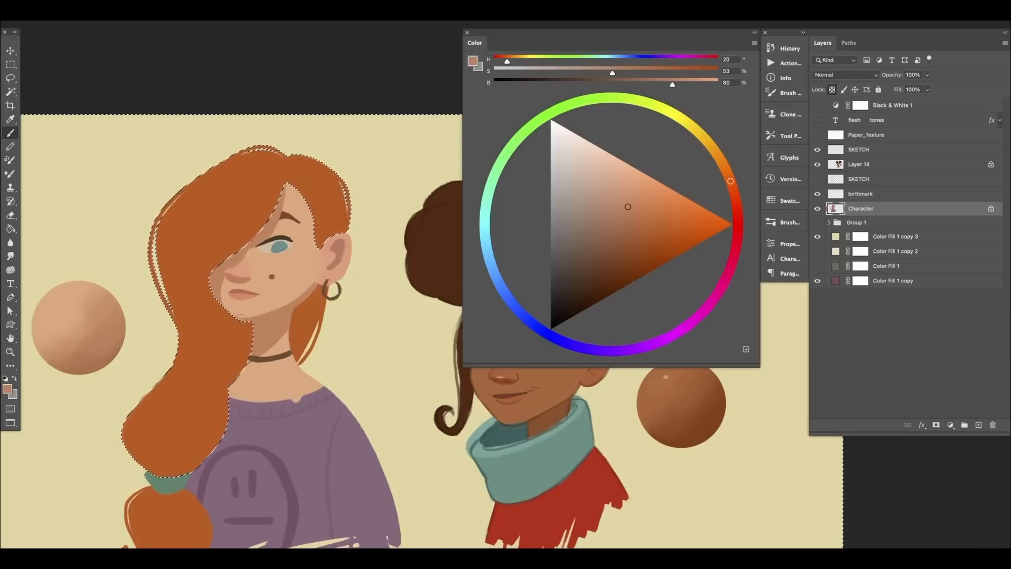
Deepen the neck shadow beneath the jaw with the sampled tone shifted to hue 18, saturation 60%, brightness 74%.
alt+click(273, 321)
drag(629, 217, 631, 221)
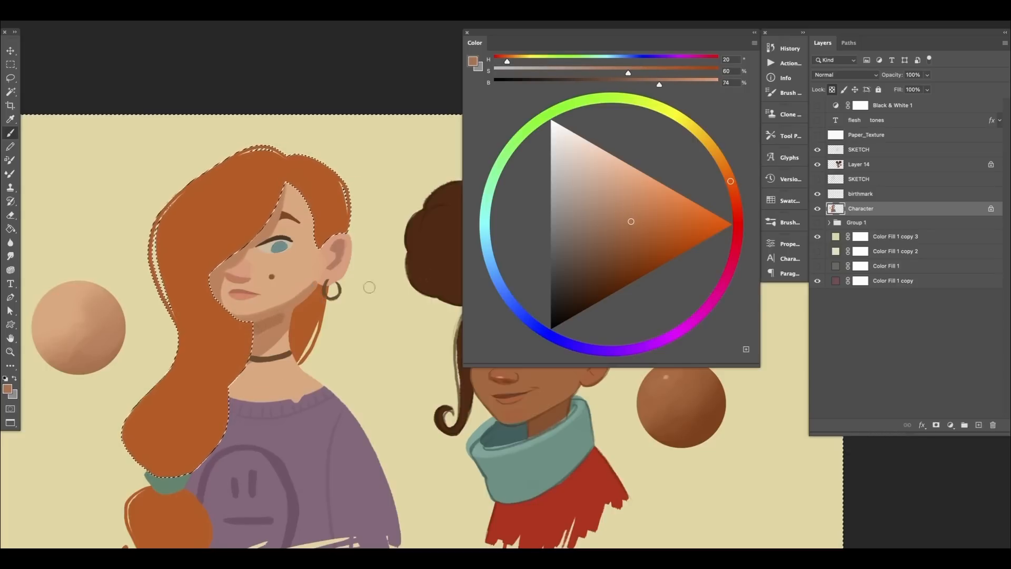
drag(735, 180, 732, 185)
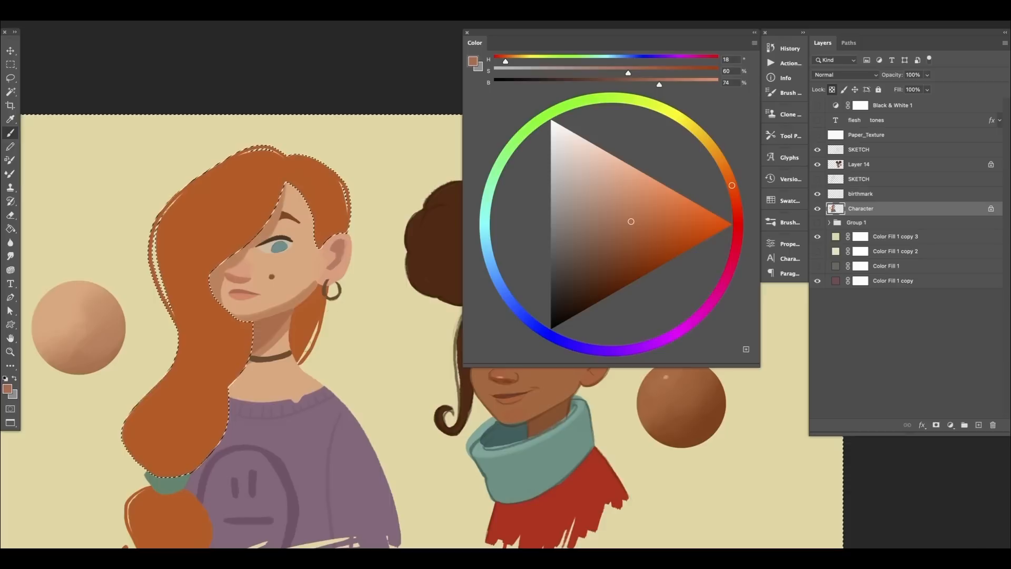
drag(300, 365, 294, 363)
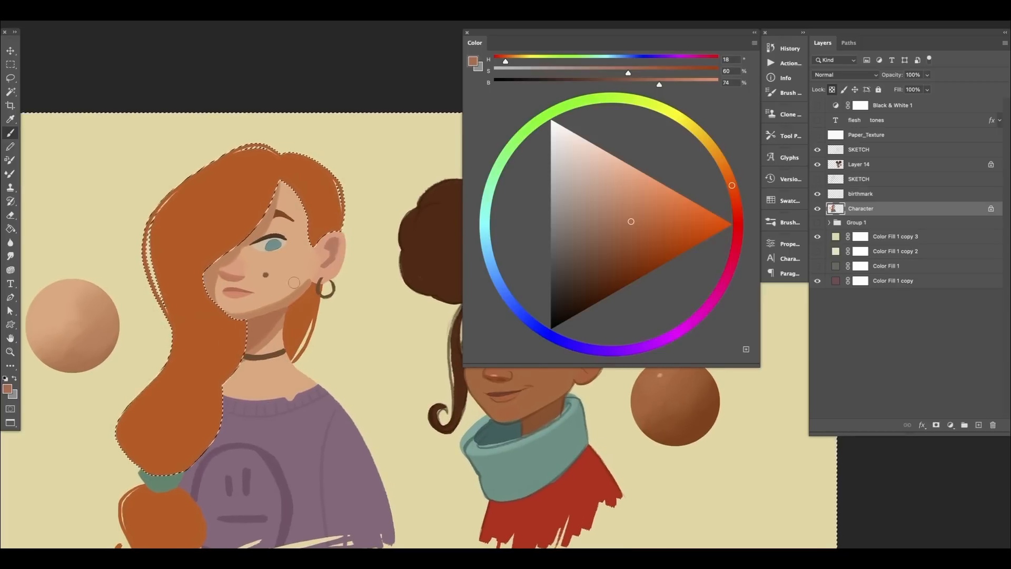
Repaint the eyebrow in brown at hue 17, saturation 69%, brightness 54%, clear the selection and show the hidden SKETCH layer.
alt+click(233, 313)
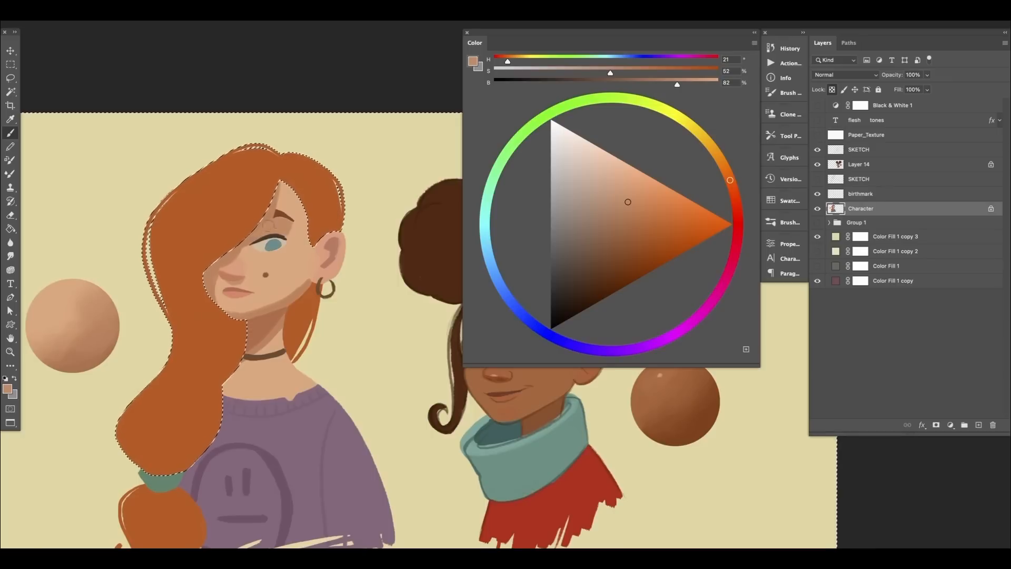
alt+click(280, 212)
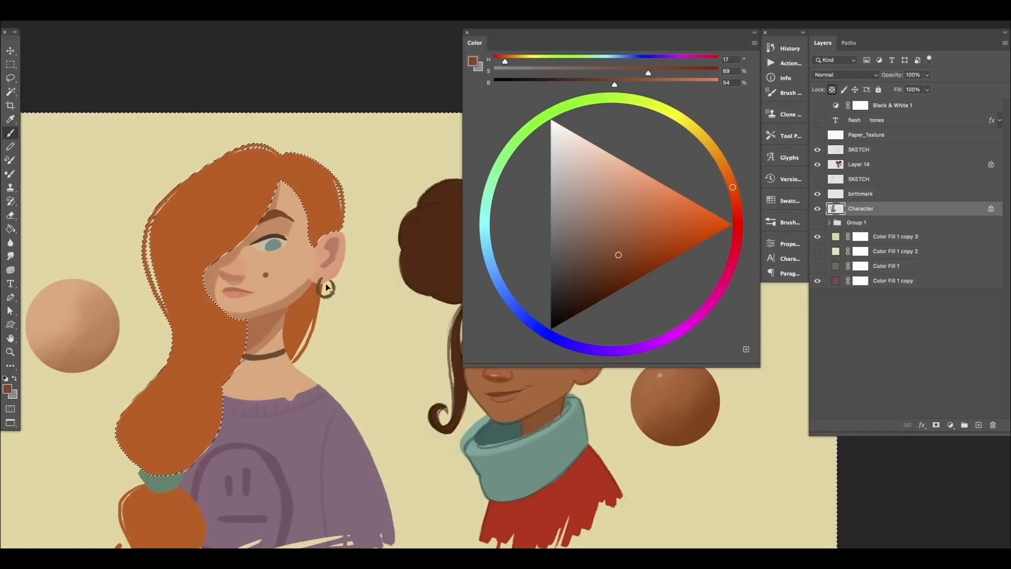
key(ctrl+d)
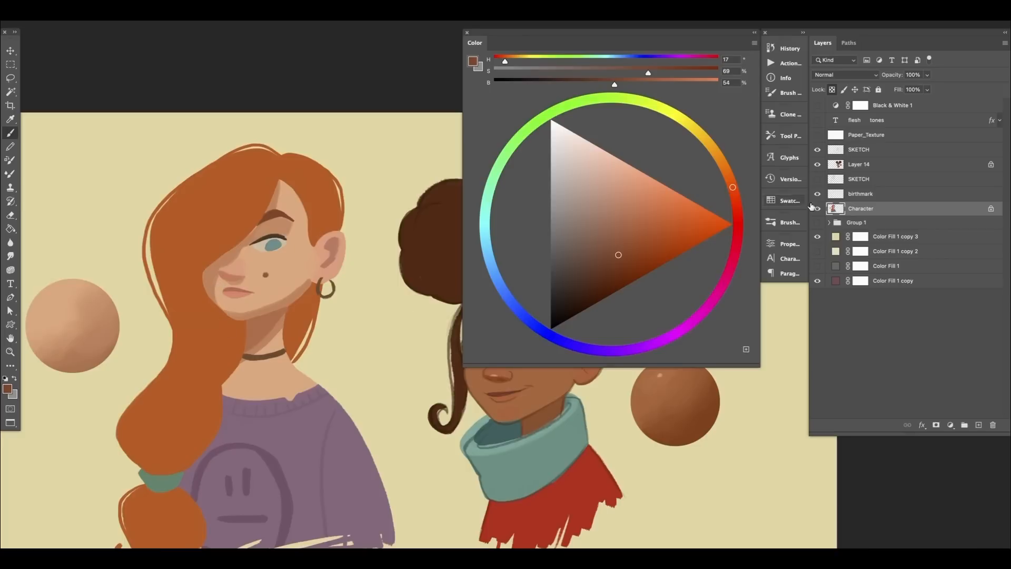
click(818, 179)
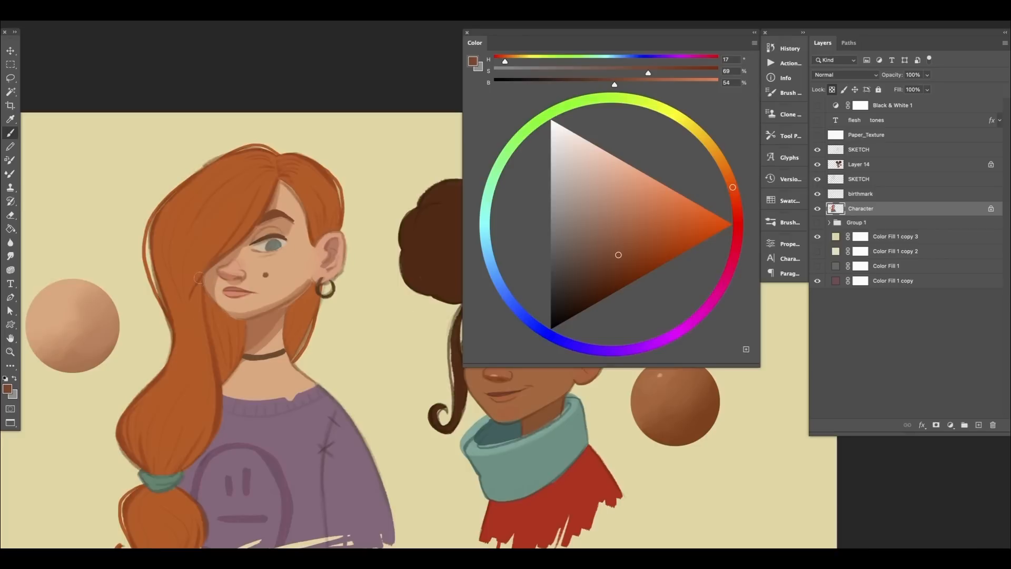
Mix a hair shadow color from the sampled hair orange, shifted to hue 13, saturation 84%, brightness 62%.
key(v)
key(b)
alt+click(192, 308)
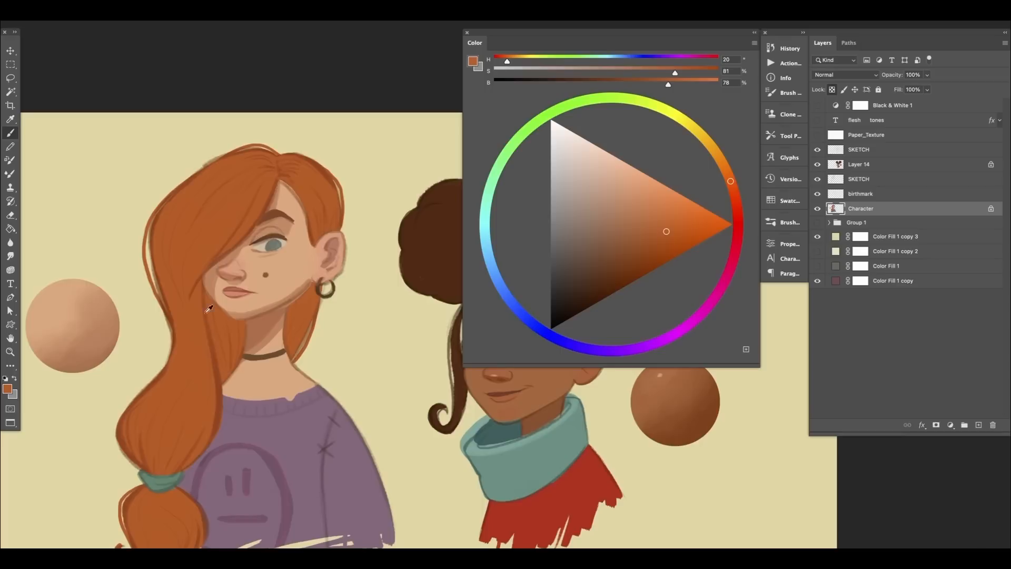
alt+click(196, 307)
alt+click(197, 310)
drag(663, 237, 646, 254)
drag(732, 187, 734, 196)
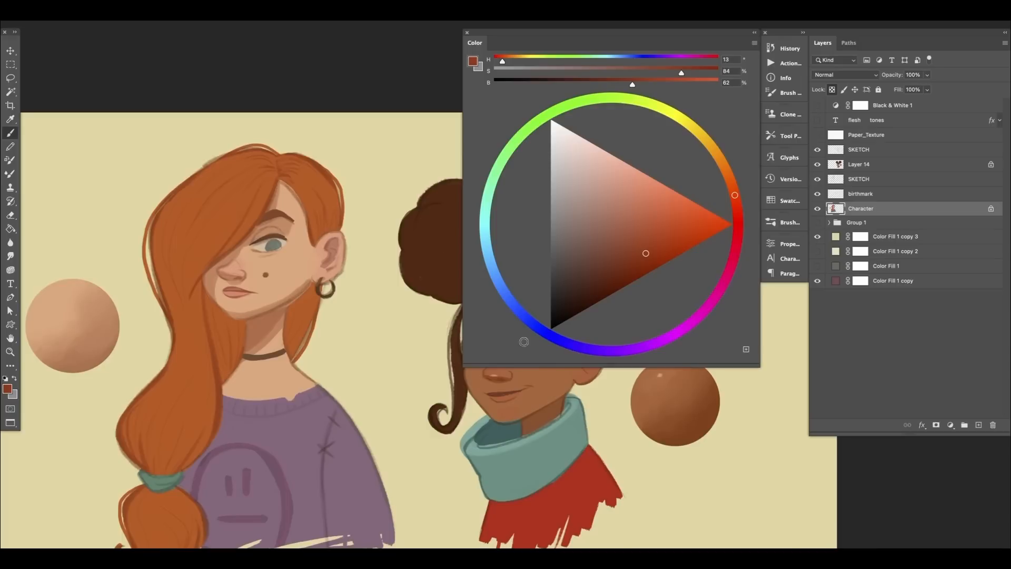
Select the main hair mass and paint a shadow stroke on the hair just below the cheek.
key(w)
click(210, 335)
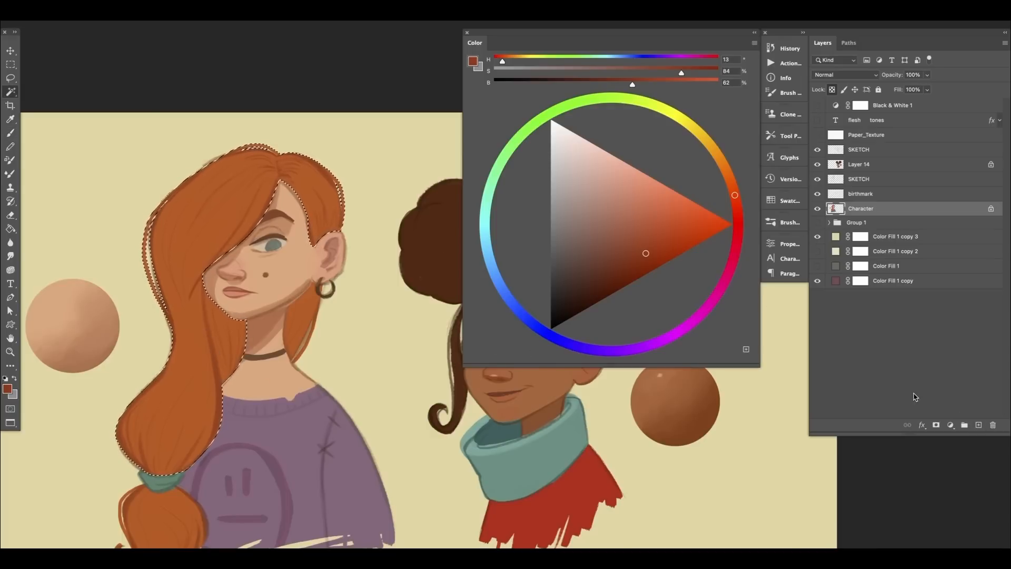
key(b)
drag(213, 326, 206, 302)
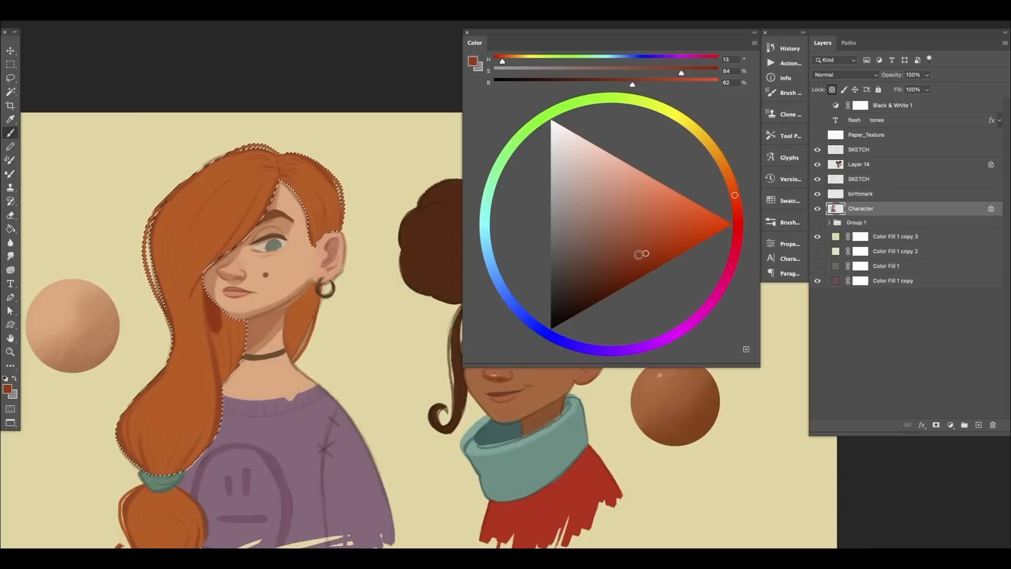
Change the shadow color to hue 11, saturation 89%, brightness 53% and fill the inner hair section between the front lock and the neck.
drag(646, 253, 637, 266)
drag(736, 198, 735, 200)
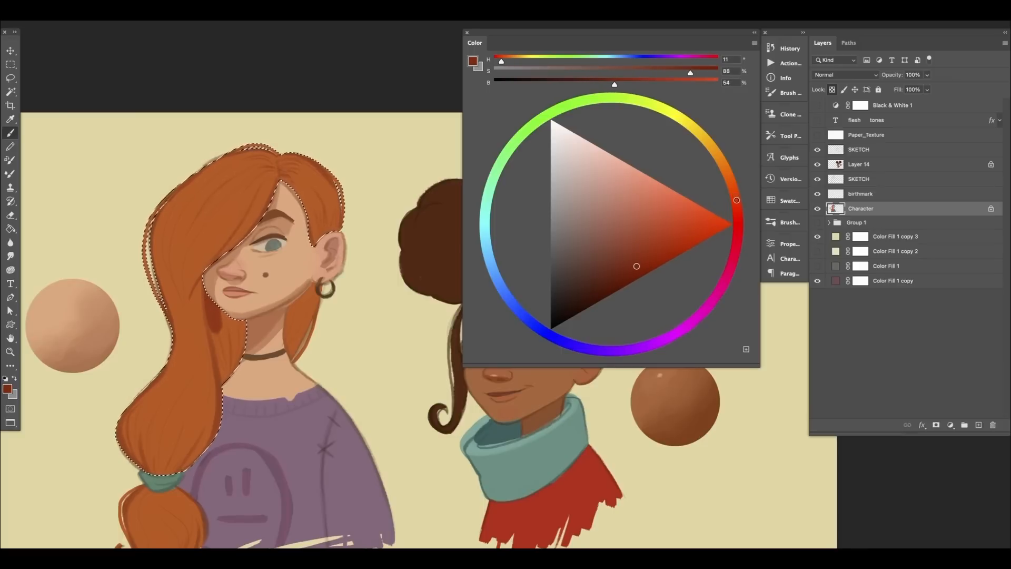
click(636, 268)
drag(211, 301, 214, 328)
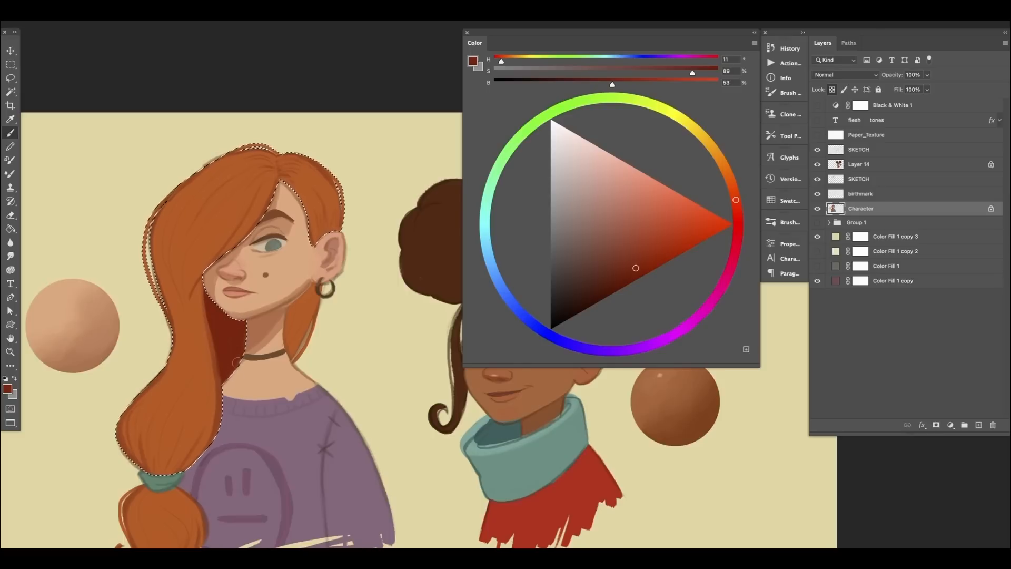
Try darkening the sampled hair orange to hue 20, saturation 61%, brightness 34%, and compare it with the painted red hair shadow.
alt+click(208, 248)
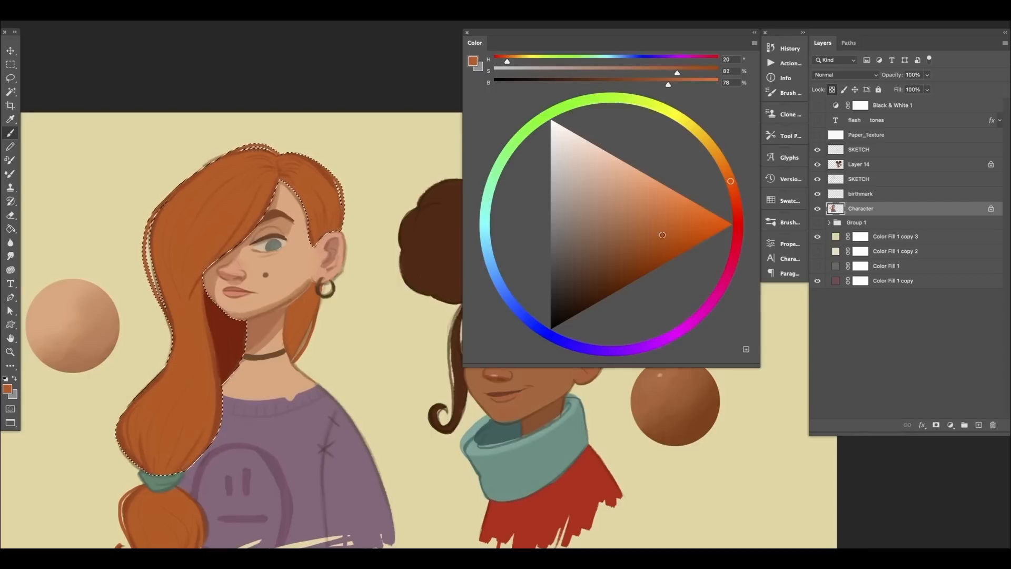
drag(666, 233, 588, 279)
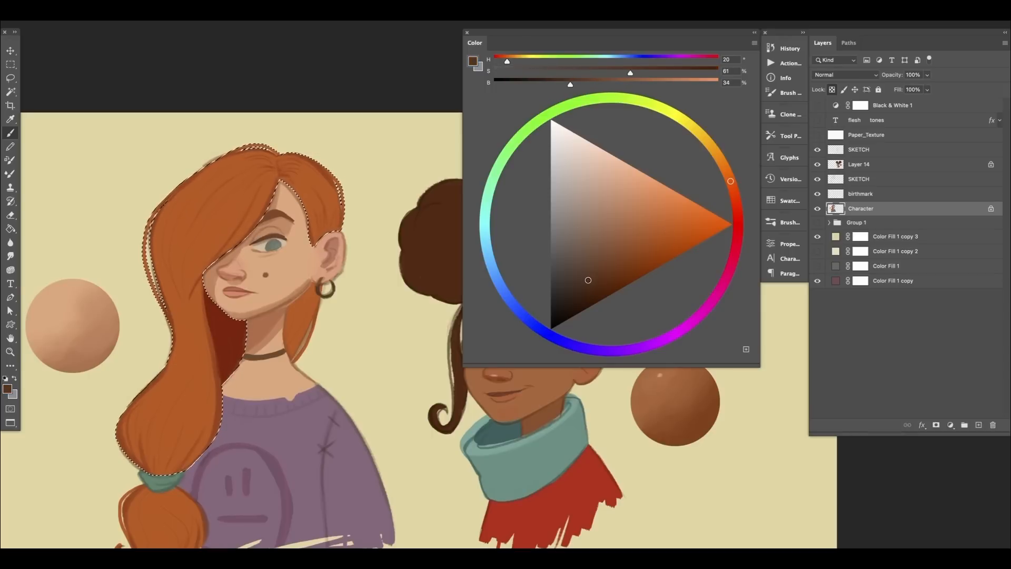
alt+click(194, 258)
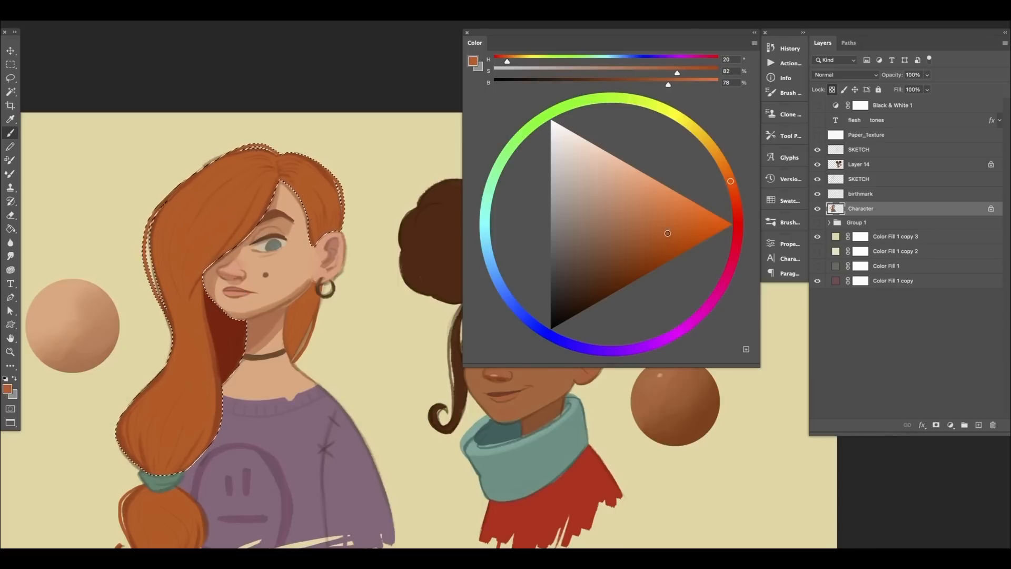
drag(666, 232, 655, 250)
alt+click(231, 333)
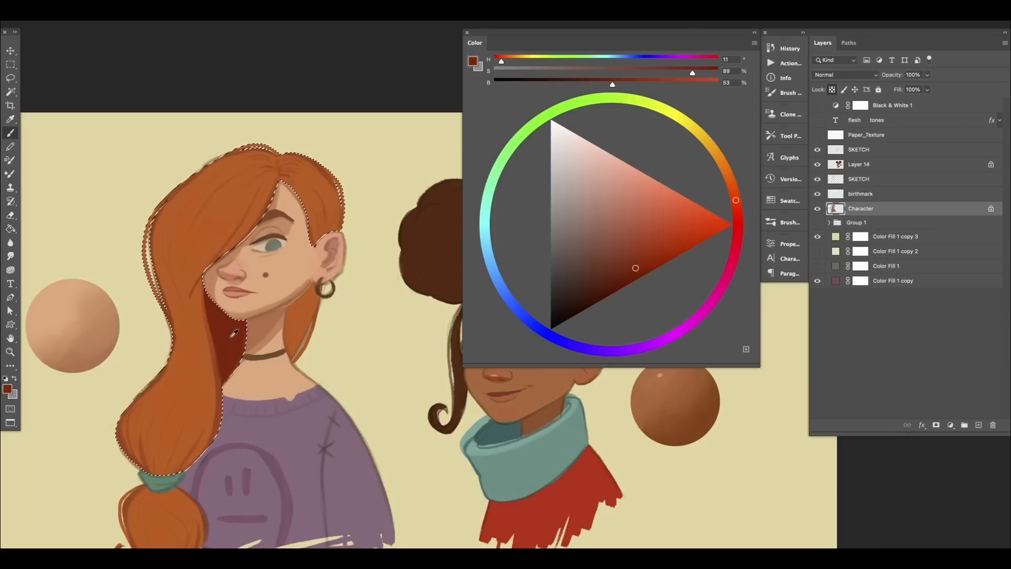
Try shifting the sampled hair orange toward red at hue 13, saturation 86%, brightness 61%.
alt+click(206, 253)
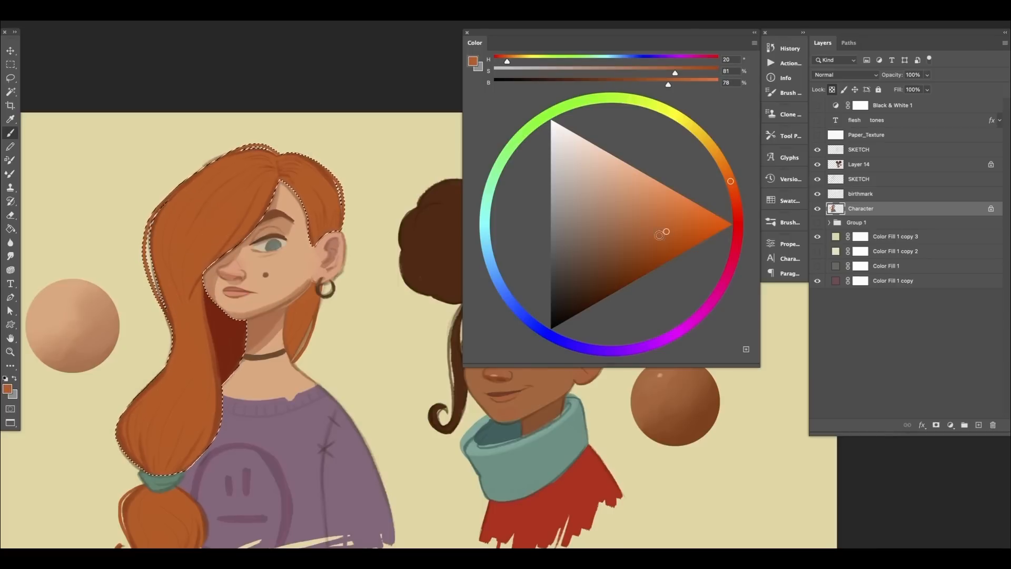
drag(665, 233, 645, 256)
drag(731, 181, 736, 196)
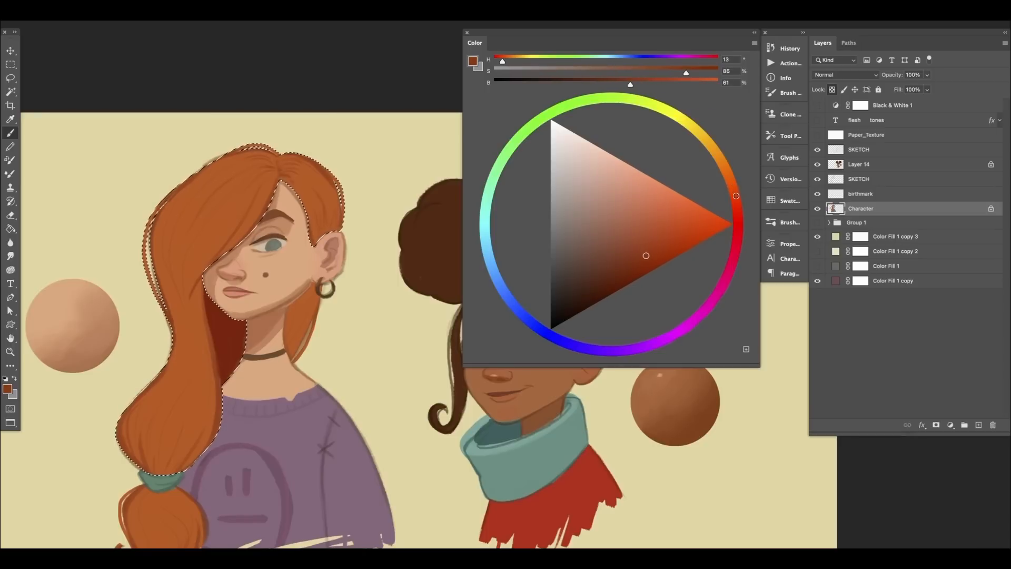
Sample the red hair shadow (hue 11, saturation 89%, brightness 53%), select the hair section below the earring and shade its side nearest the neck.
alt+click(234, 330)
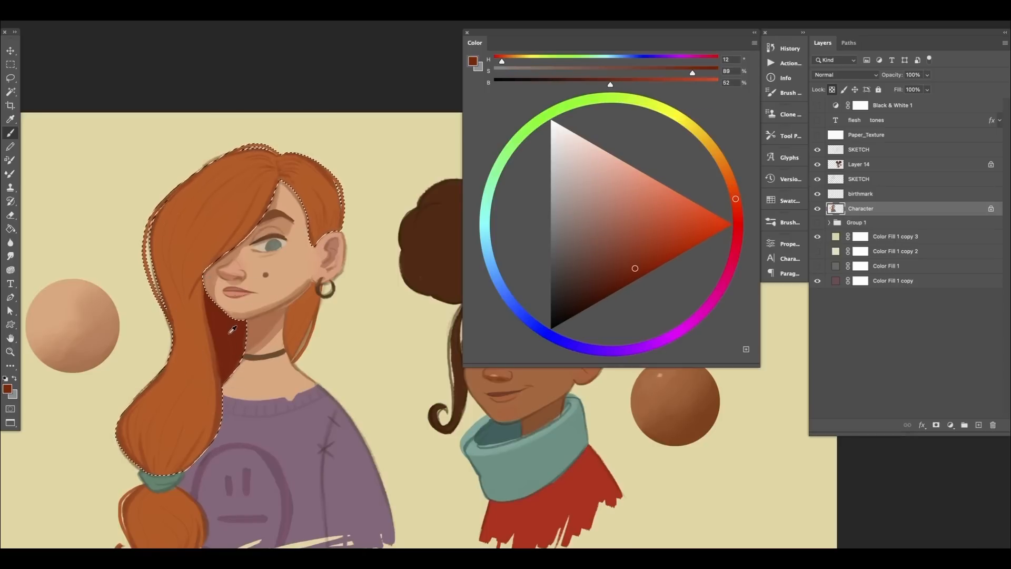
alt+click(235, 334)
key(w)
click(294, 315)
key(b)
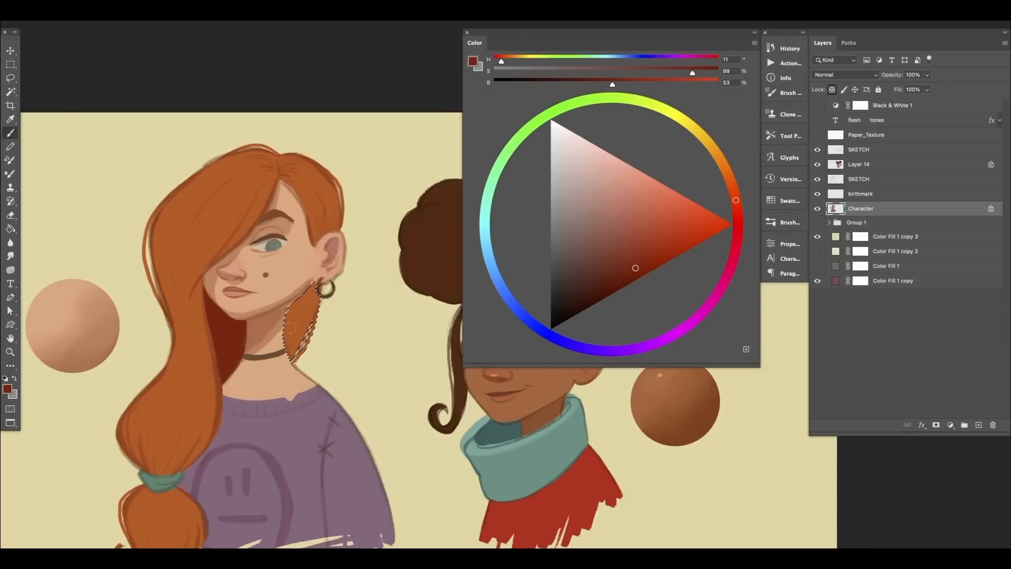
mouse_move(289, 306)
mouse_down()
mouse_move(285, 336)
mouse_move(301, 297)
mouse_move(288, 349)
mouse_move(303, 294)
mouse_up()
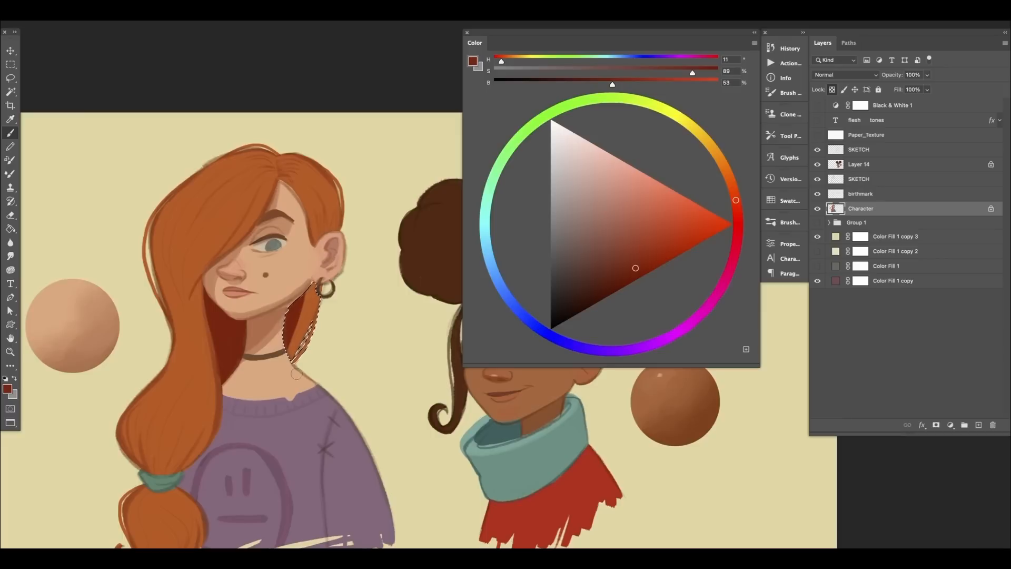
Deselect the hair section below the earring, select both red inner hair areas beside the neck and sample their shadow color.
key(super+d)
drag(317, 362, 296, 365)
drag(307, 440, 259, 422)
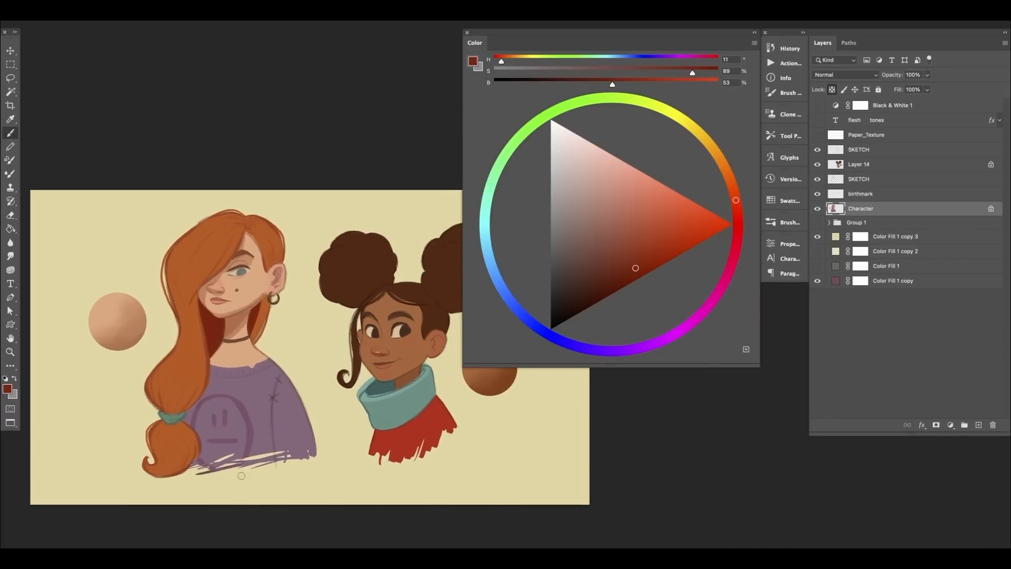
drag(235, 321, 243, 322)
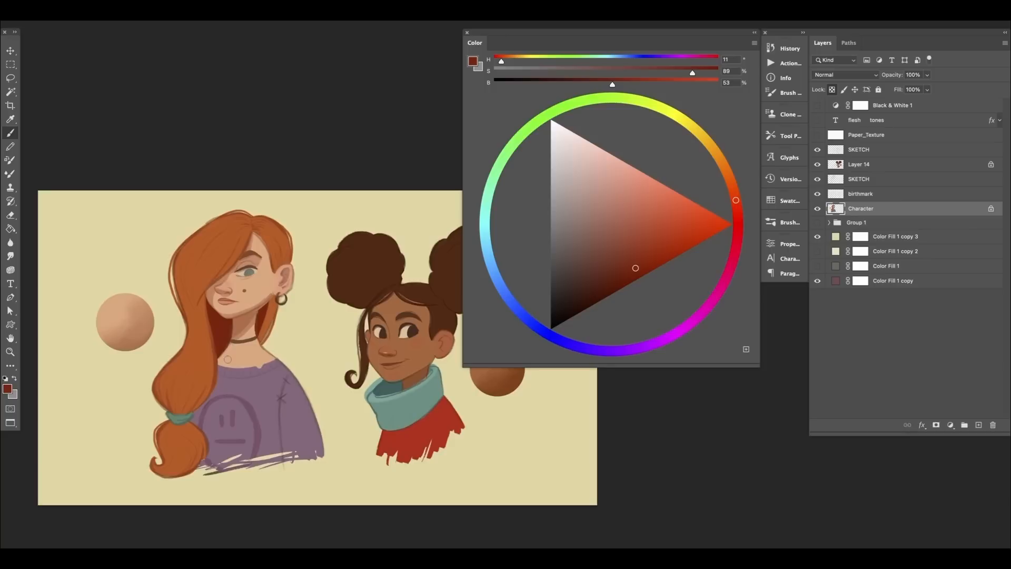
key(w)
click(222, 336)
shift+click(260, 320)
key(b)
drag(253, 320, 278, 319)
alt+click(216, 329)
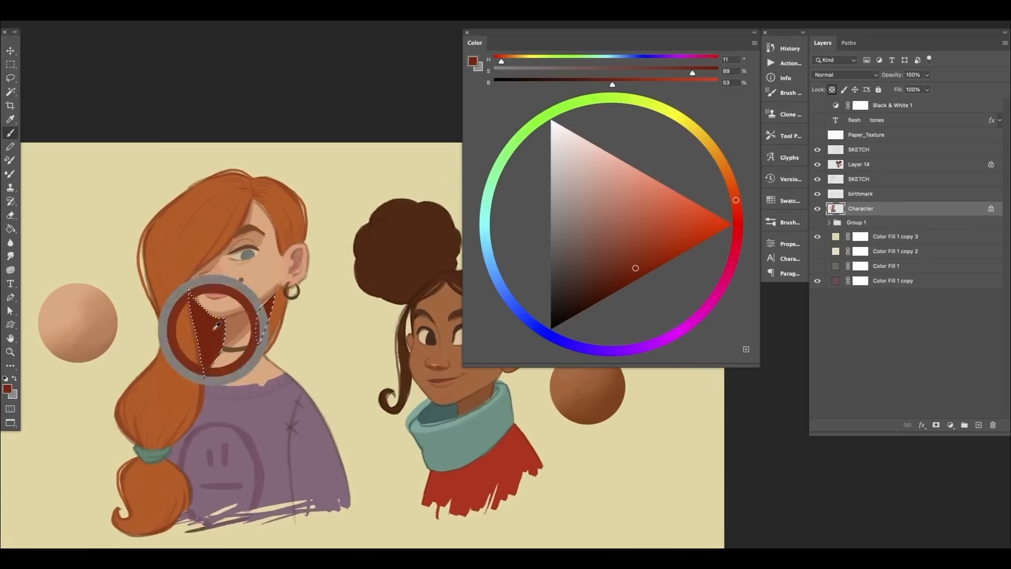
Darken the selected inner hair areas with hue 11, saturation 93%, brightness 44% and 35%, blending the tones with the lower SKETCH layer hidden.
drag(630, 268, 625, 280)
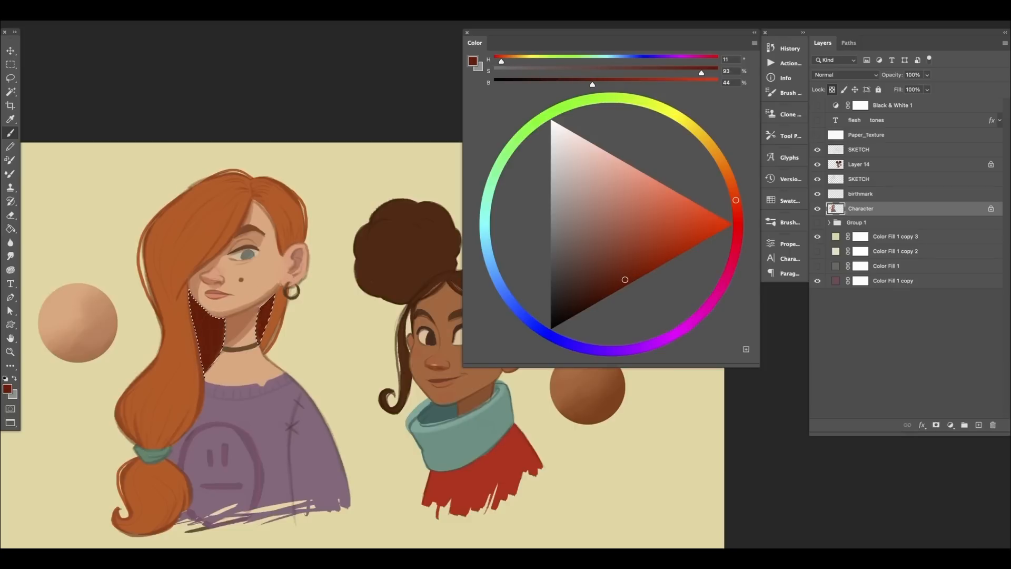
drag(625, 280, 610, 290)
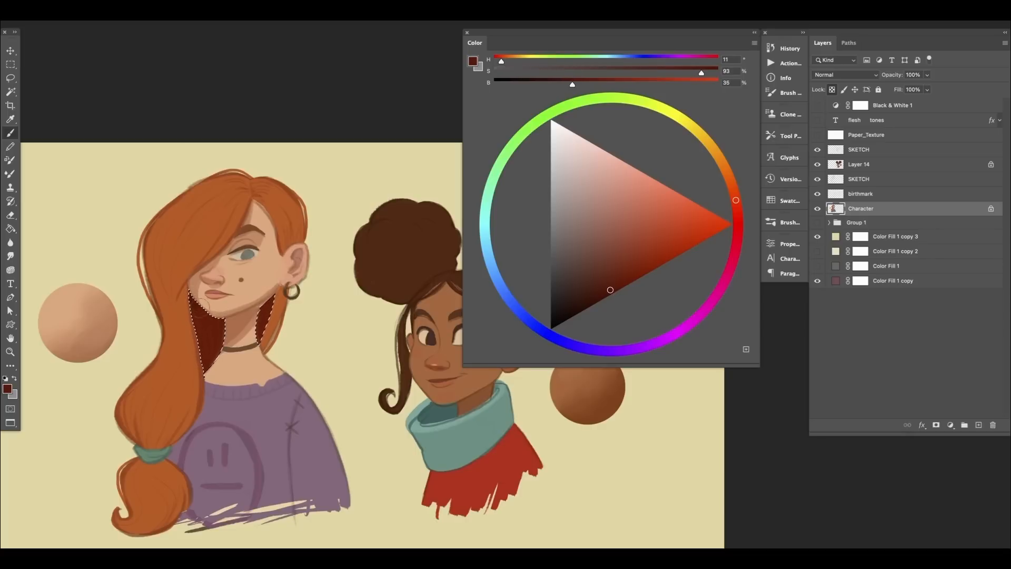
click(817, 179)
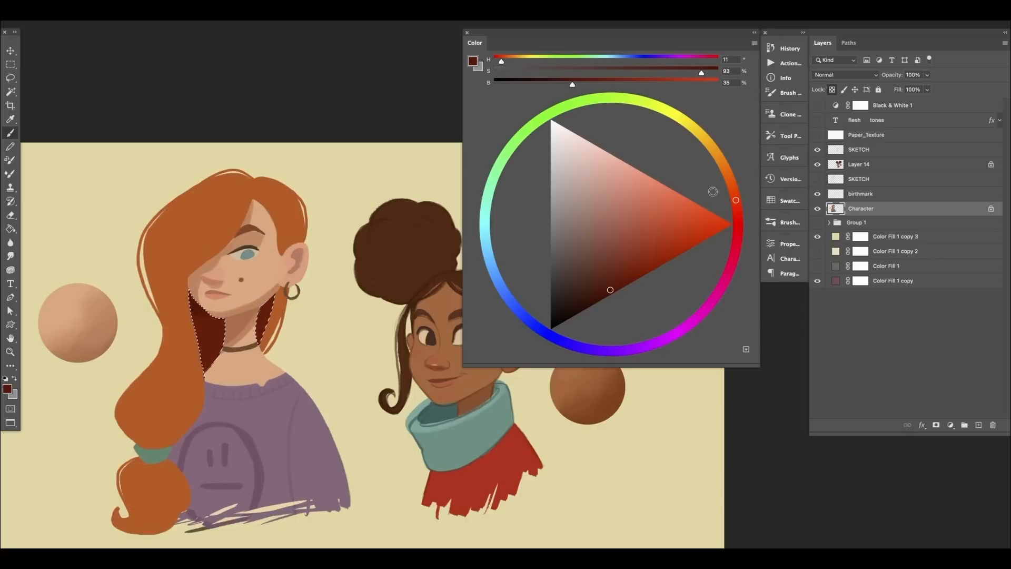
alt+click(210, 321)
alt+click(213, 332)
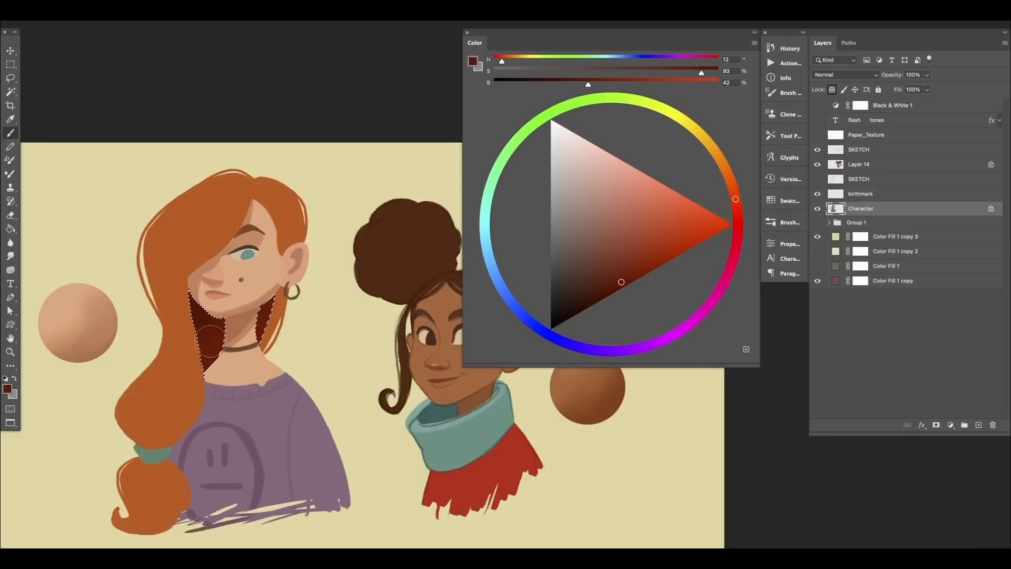
alt+click(193, 301)
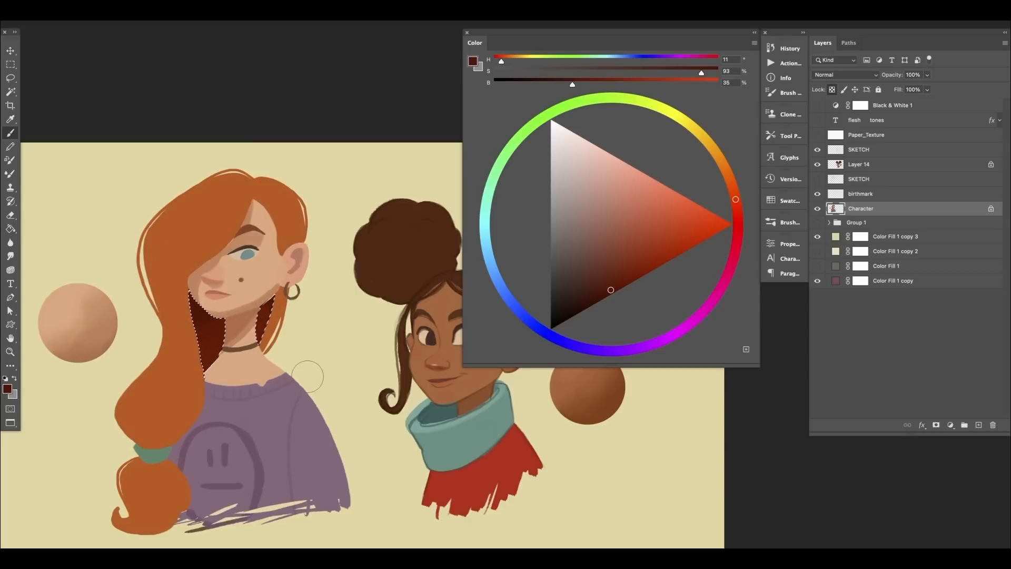
key(ctrl+d)
Sample the dark red hair shadow (hue 11, saturation 93%, brightness 44%) and refine the strand below the earring with a smaller brush.
key(z)
drag(387, 364, 372, 364)
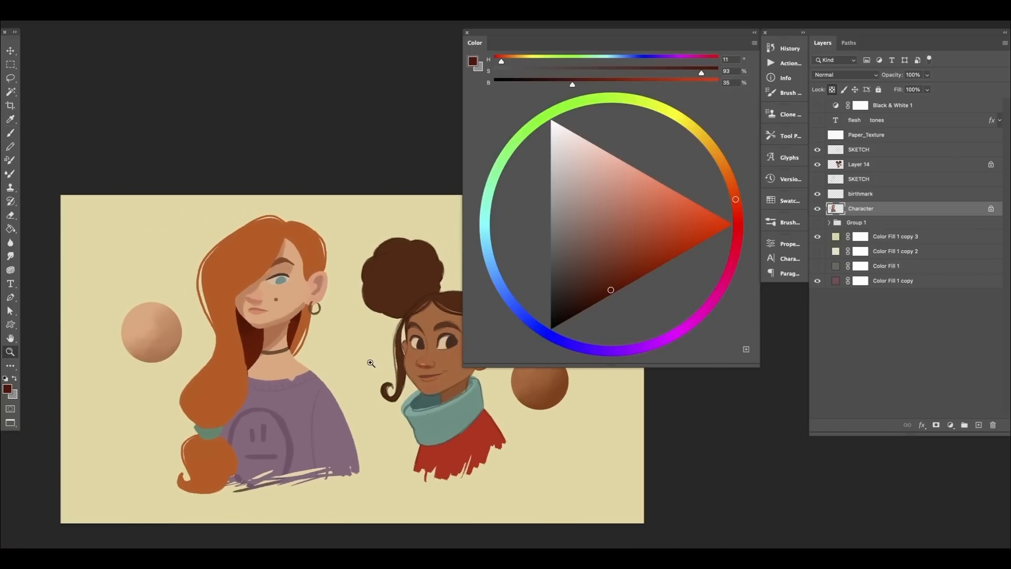
key(b)
key(z)
drag(315, 308, 333, 308)
key(b)
alt+click(285, 327)
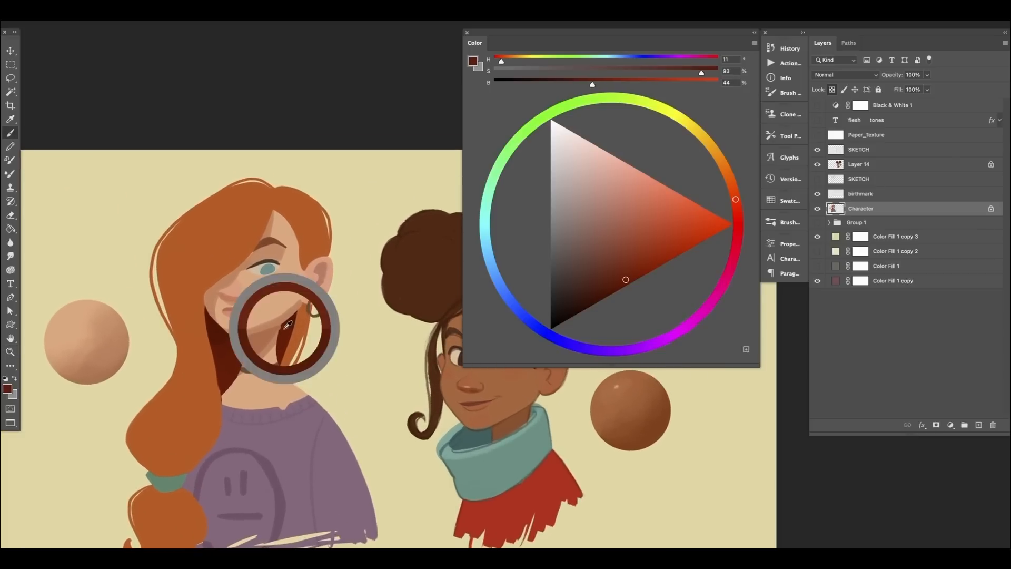
key(bracketleft)
key(bracketleft)
key(bracketleft)
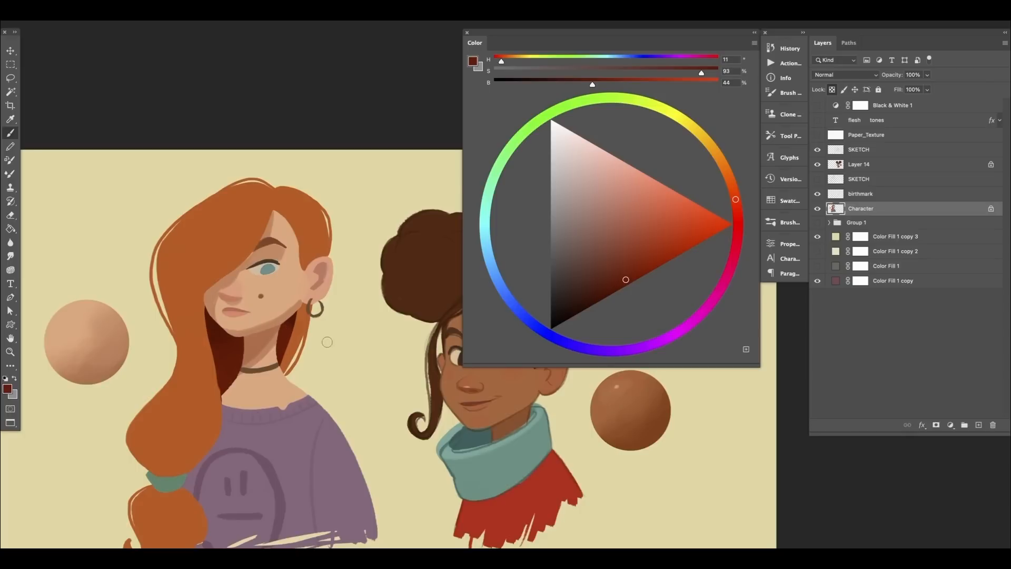
key(z)
mouse_move(337, 344)
mouse_down()
mouse_move(313, 344)
mouse_move(329, 343)
mouse_up()
key(b)
drag(312, 384, 323, 357)
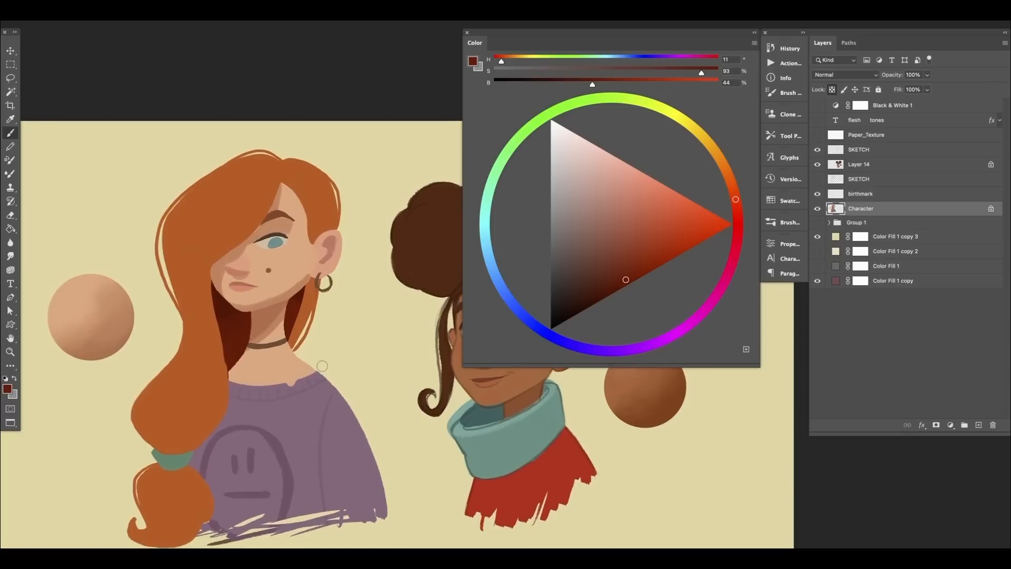
Show the lower SKETCH layer temporarily to check the shaded hair against the line work.
click(817, 179)
drag(261, 380, 255, 358)
key(z)
drag(346, 357, 314, 359)
key(b)
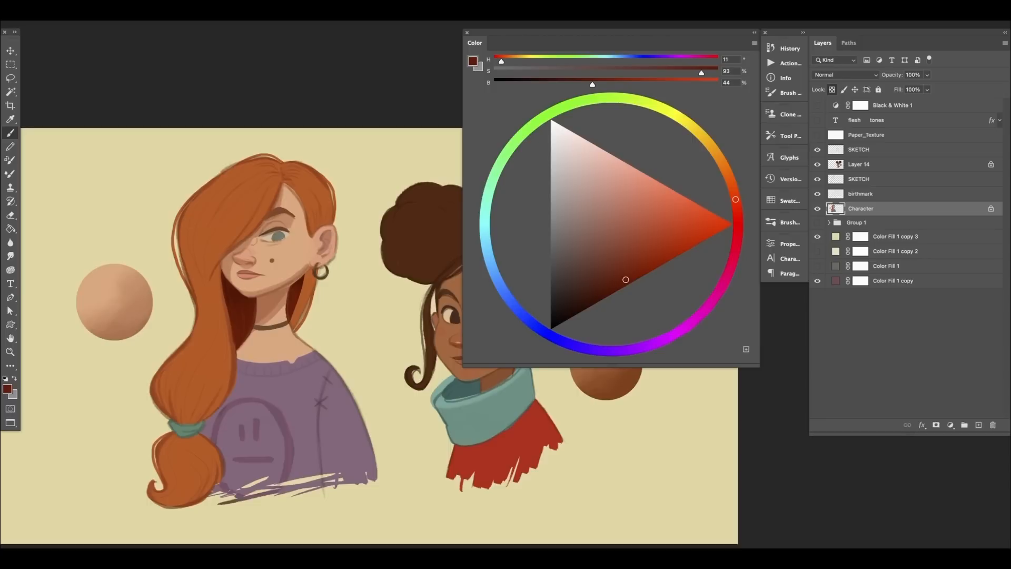
drag(302, 365, 292, 375)
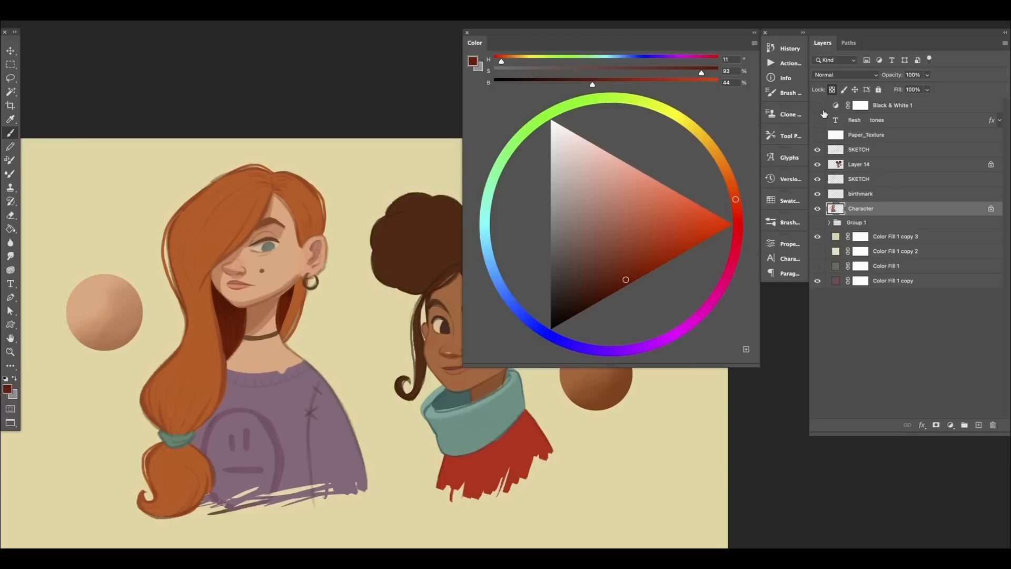
click(817, 178)
Sample the red-haired character's skin shadow (hue 20, saturation 53%, brightness 80%) and soften the jaw shadow's edge near the ear.
key(z)
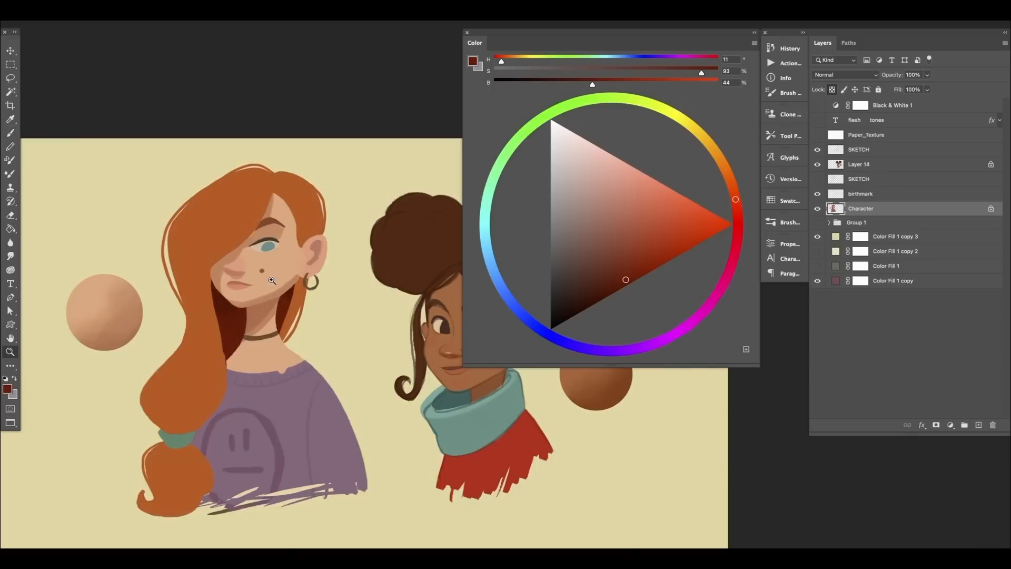
drag(271, 281, 296, 279)
key(b)
drag(160, 365, 196, 397)
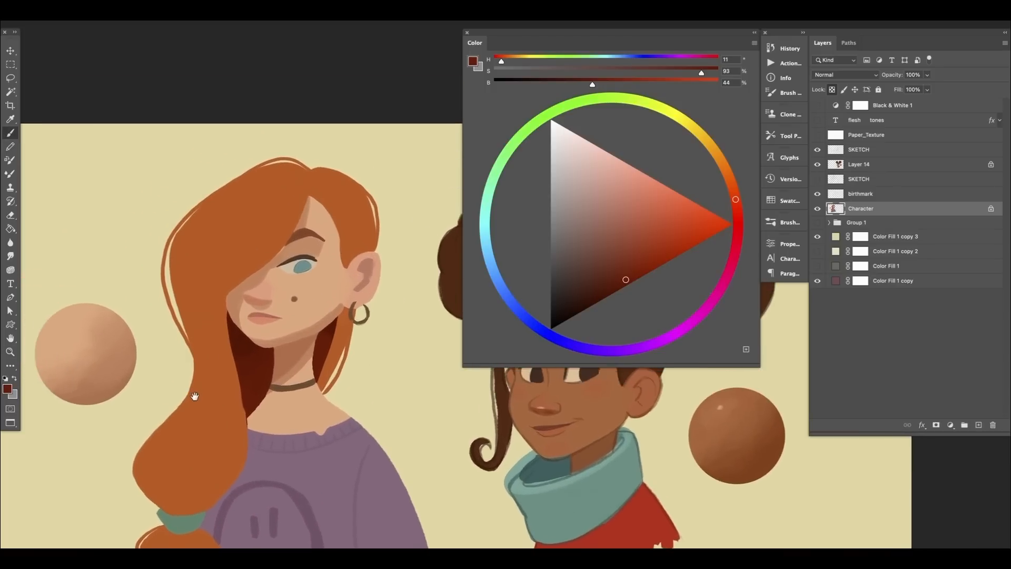
alt+click(300, 334)
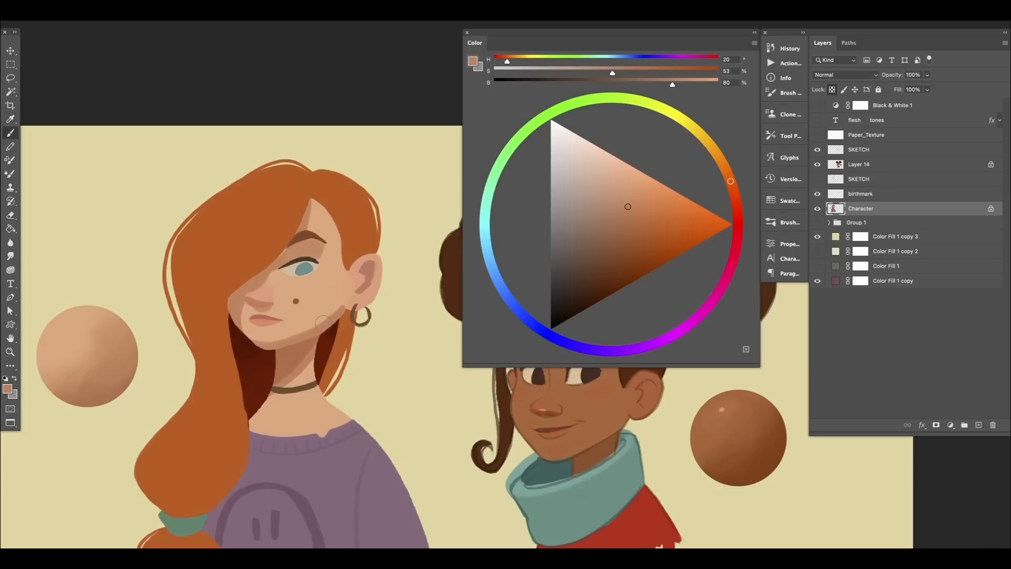
mouse_move(321, 321)
mouse_down()
mouse_move(272, 339)
mouse_move(334, 311)
mouse_move(339, 294)
mouse_move(325, 286)
mouse_move(330, 310)
mouse_up()
alt+click(279, 333)
key(bracketright)
alt+click(328, 308)
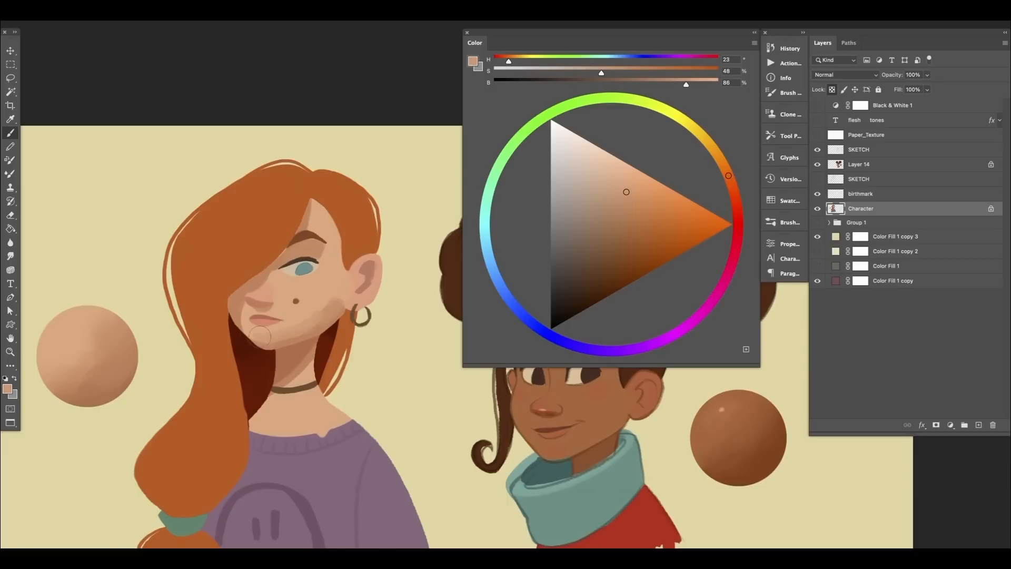
Mix a more saturated skin midtone of hue 21, saturation 53%, brightness 85% and paint it along the jaw's shadow edge.
alt+click(317, 324)
alt+click(280, 338)
drag(627, 198, 631, 201)
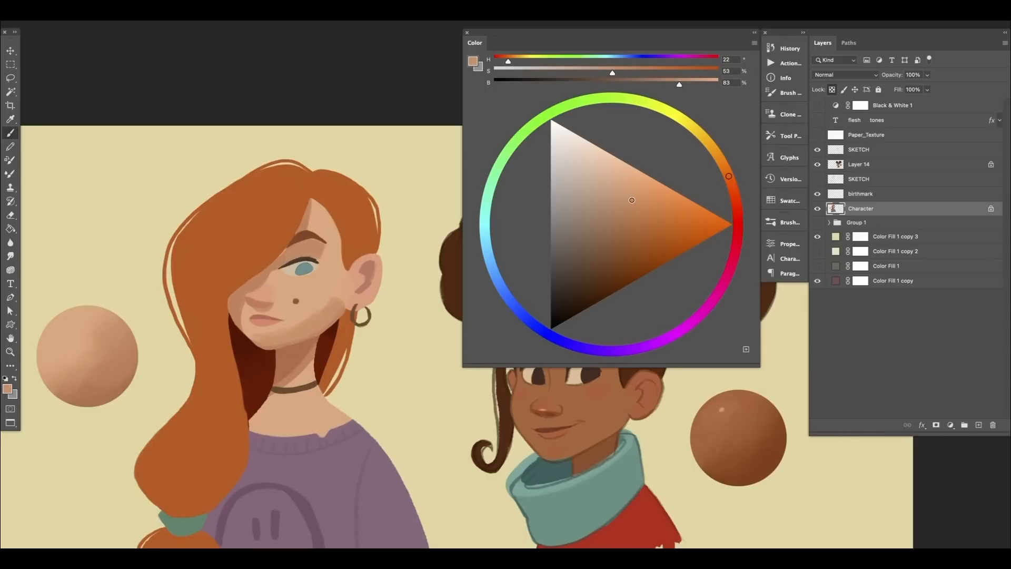
alt+click(297, 331)
alt+click(331, 301)
alt+click(287, 329)
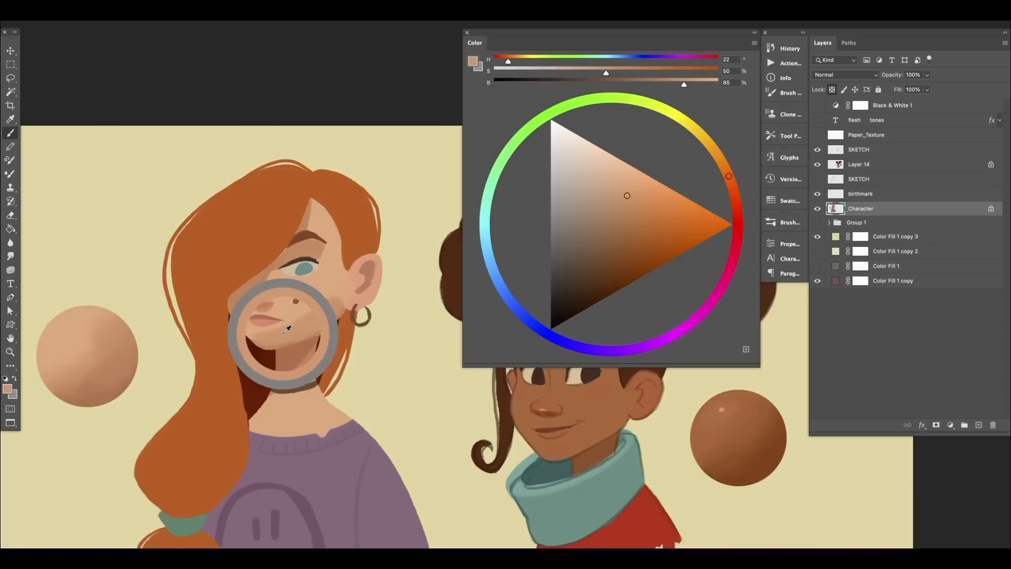
drag(636, 198, 634, 198)
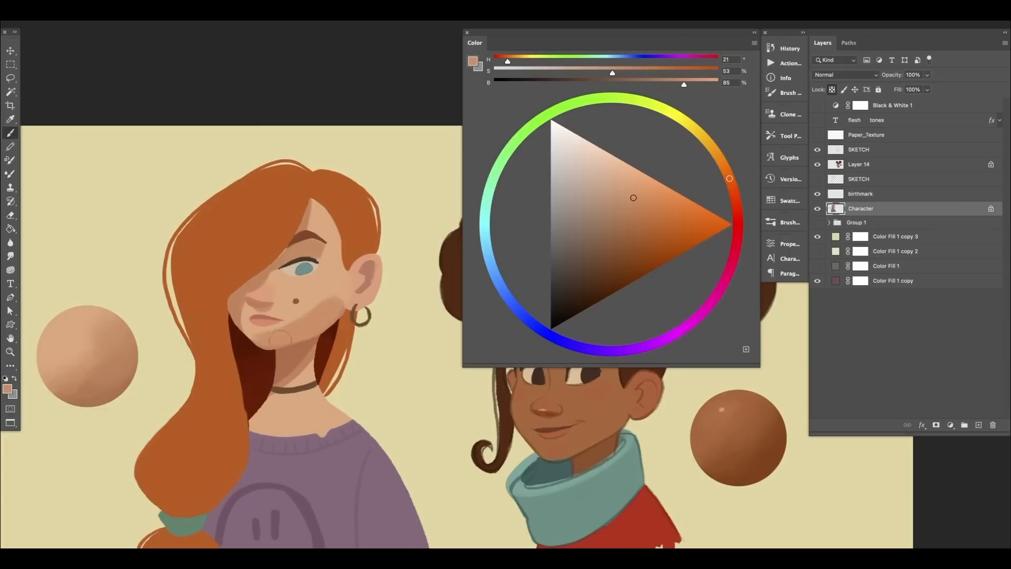
drag(329, 309, 269, 340)
drag(340, 305, 326, 304)
Blend the jaw midtone into the lit cheek by painting with skin tones sampled from both sides of the edge.
alt+click(306, 313)
alt+click(260, 329)
alt+click(313, 310)
alt+click(280, 328)
mouse_move(295, 324)
mouse_down()
mouse_move(325, 294)
mouse_move(339, 295)
mouse_move(327, 296)
mouse_up()
alt+click(313, 311)
alt+click(312, 303)
alt+click(294, 316)
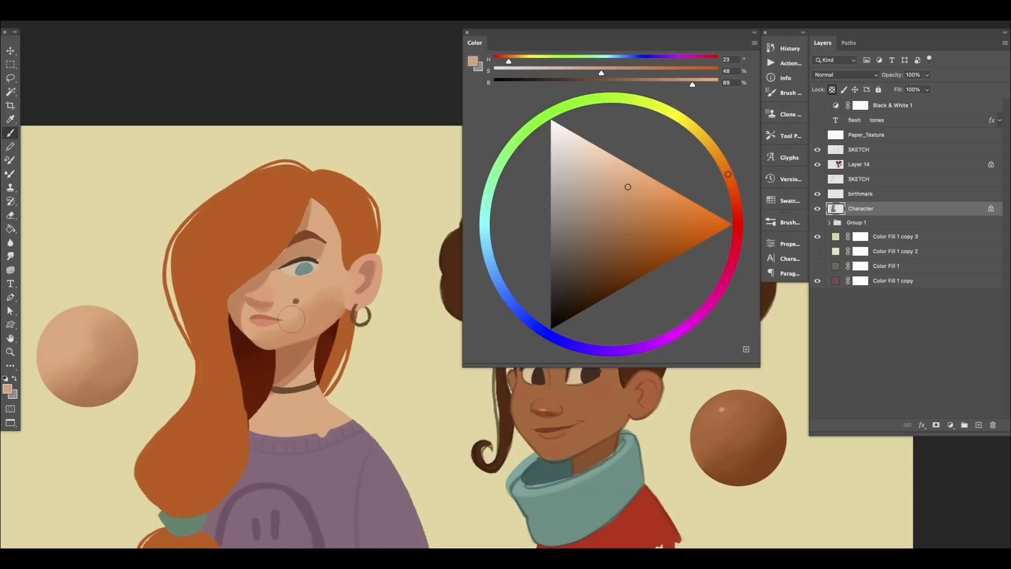
Smooth the tonal transition from the mouth corner across the cheek to the ear with repeatedly sampled skin tones.
alt+click(269, 333)
alt+click(316, 298)
alt+click(314, 294)
alt+click(336, 290)
alt+click(320, 305)
alt+click(334, 295)
alt+click(298, 318)
mouse_move(310, 306)
mouse_down()
mouse_move(329, 293)
mouse_move(347, 304)
mouse_up()
alt+click(337, 294)
alt+click(305, 325)
alt+click(340, 293)
alt+click(315, 305)
alt+click(343, 296)
alt+click(338, 291)
alt+click(322, 295)
alt+click(323, 301)
alt+click(289, 324)
alt+click(291, 321)
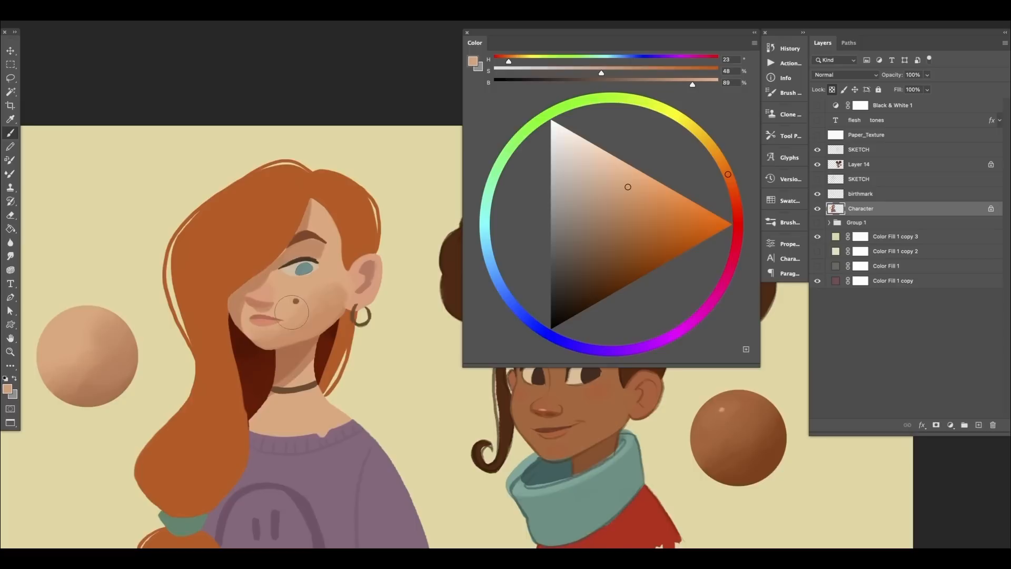
Refine the jawline transition below the birthmark with sampled midtones such as hue 21, saturation 53%, brightness 85%.
alt+click(321, 310)
alt+click(301, 323)
alt+click(293, 329)
drag(347, 364, 337, 364)
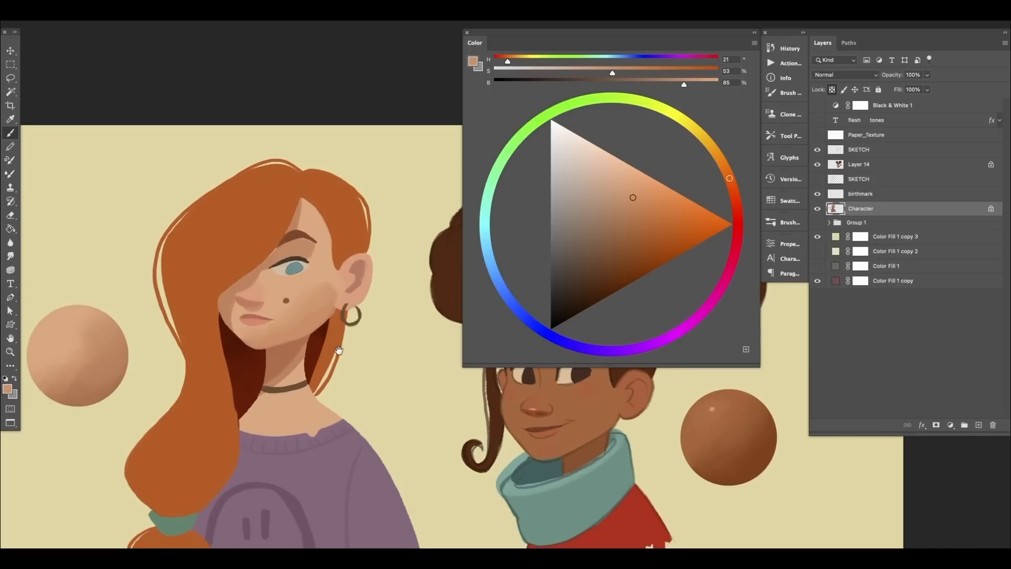
alt+click(296, 316)
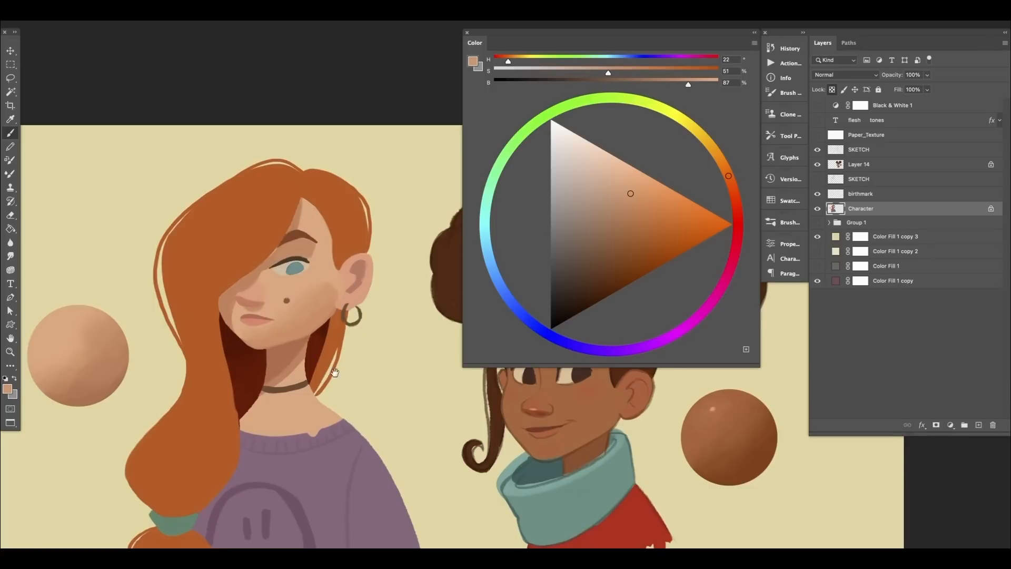
drag(335, 373, 331, 375)
Soften the shadow edge between the eyebrow's outer end and the eye with sampled light and midtone skin colors.
alt+click(313, 258)
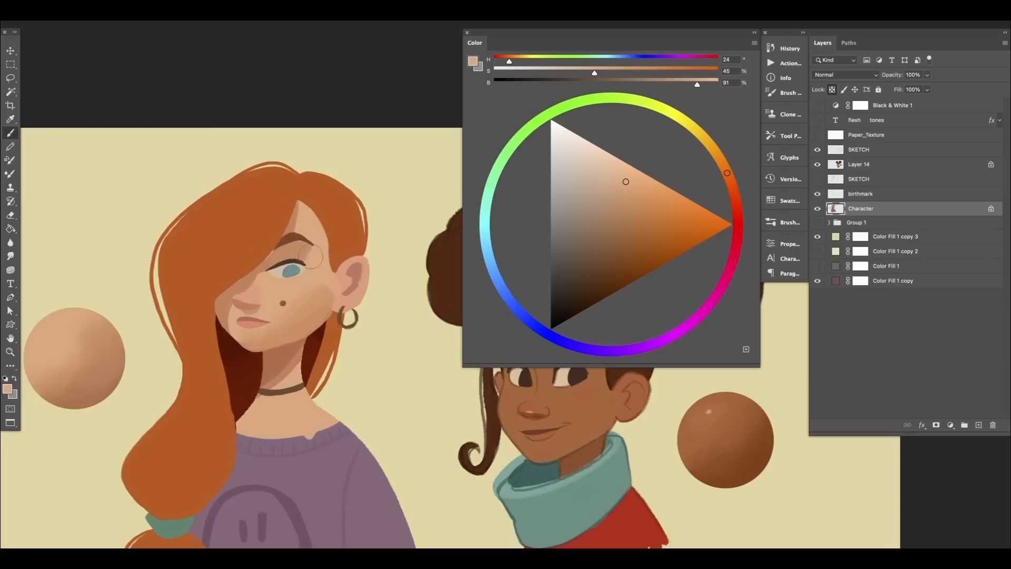
alt+click(305, 254)
alt+click(302, 253)
alt+click(301, 243)
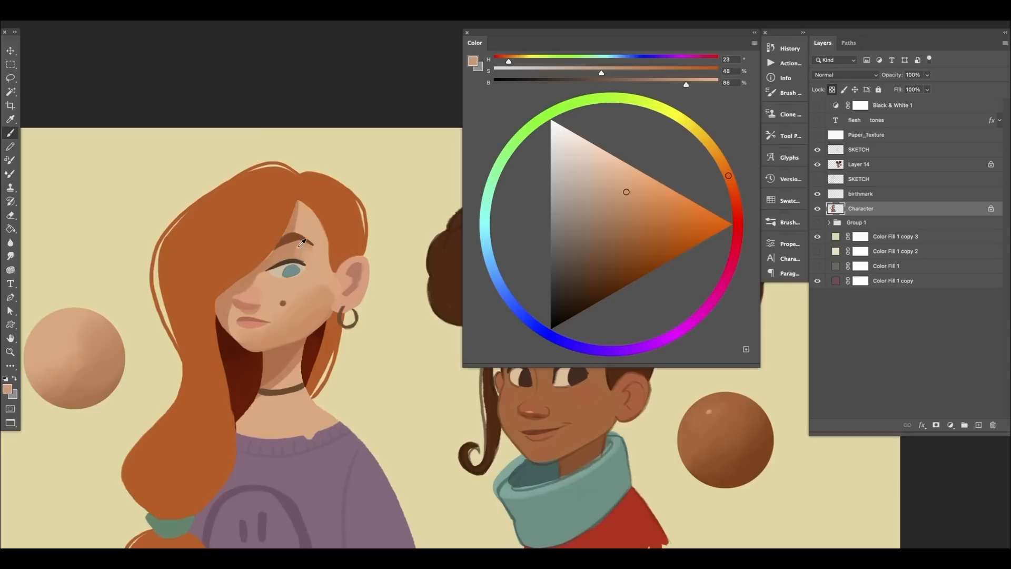
alt+click(303, 242)
alt+click(298, 243)
alt+click(306, 243)
alt+click(306, 245)
alt+click(300, 240)
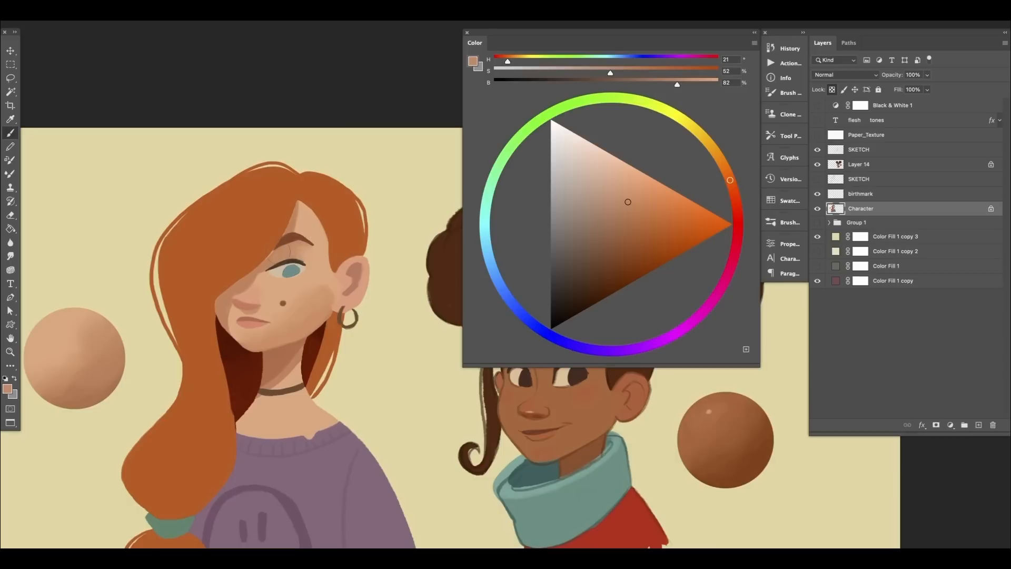
Blend the upper eyelid shadow toward the front hair lock, sampling skin tones down to hue 20, saturation 53%, brightness 80%.
alt+click(271, 258)
alt+click(308, 255)
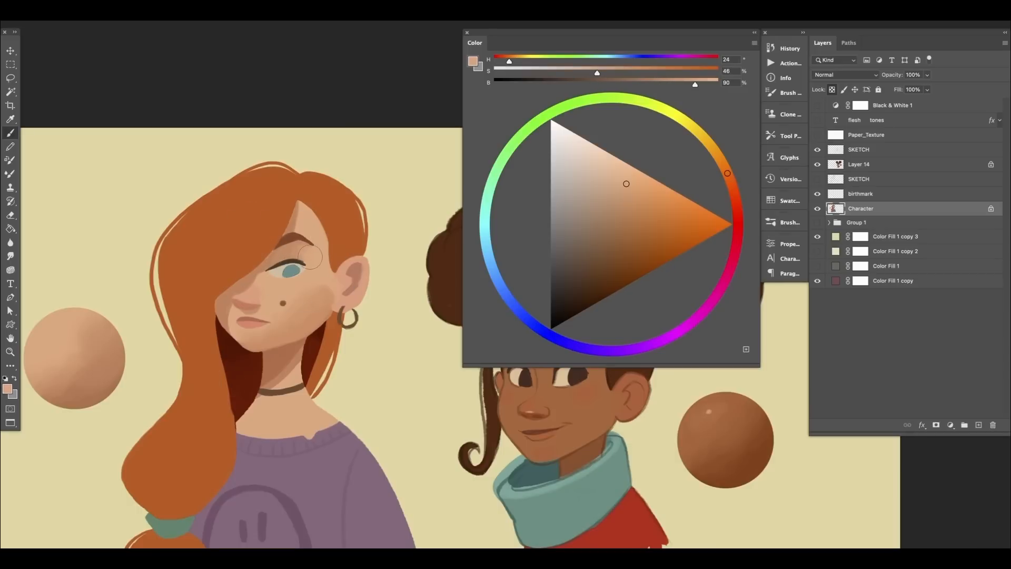
alt+click(294, 251)
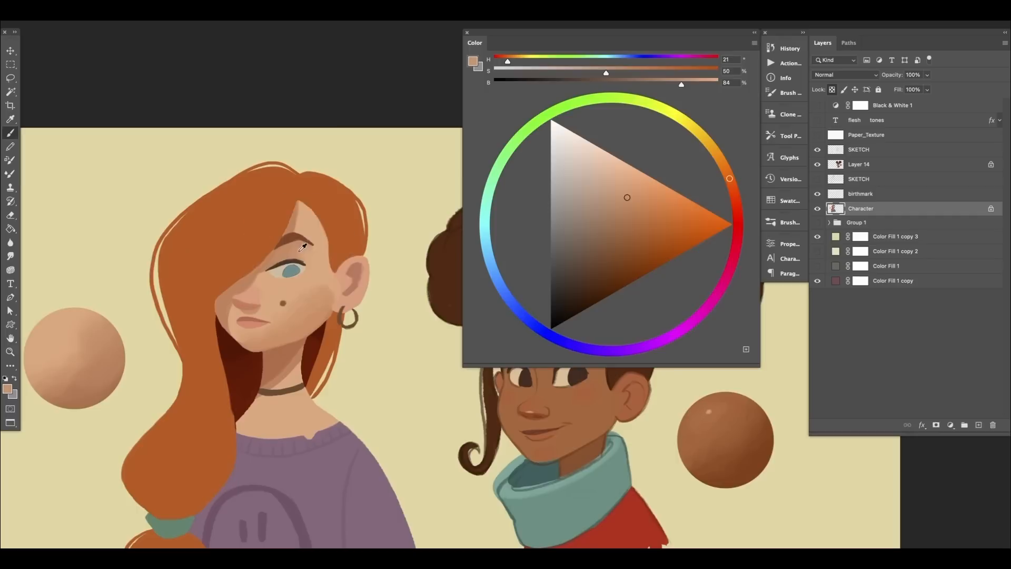
alt+click(283, 250)
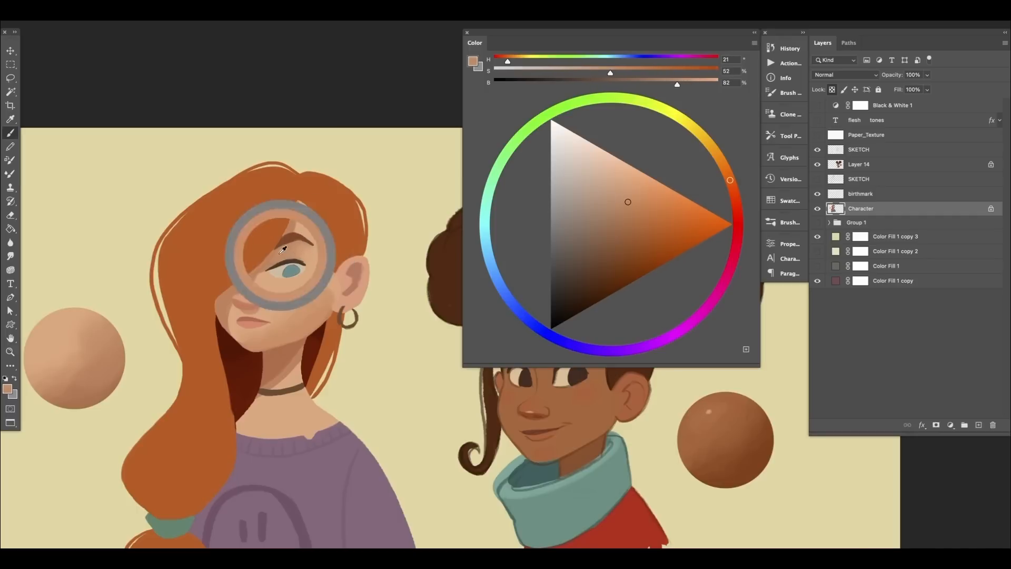
alt+click(271, 259)
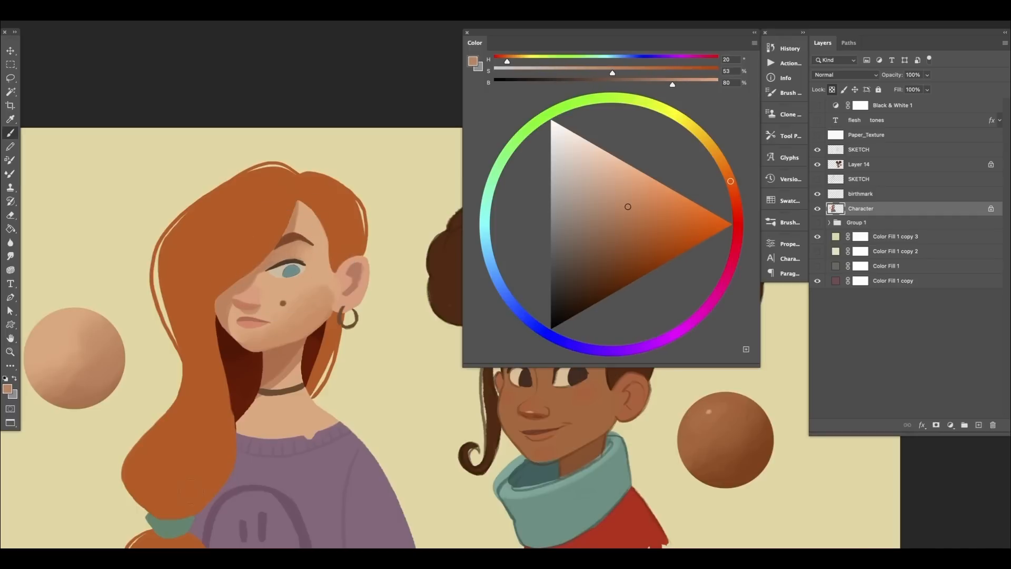
Even out the outer cheek beside the ear with sampled skin tones, including hue 21, saturation 53%, brightness 86%.
drag(370, 382, 358, 394)
alt+click(316, 290)
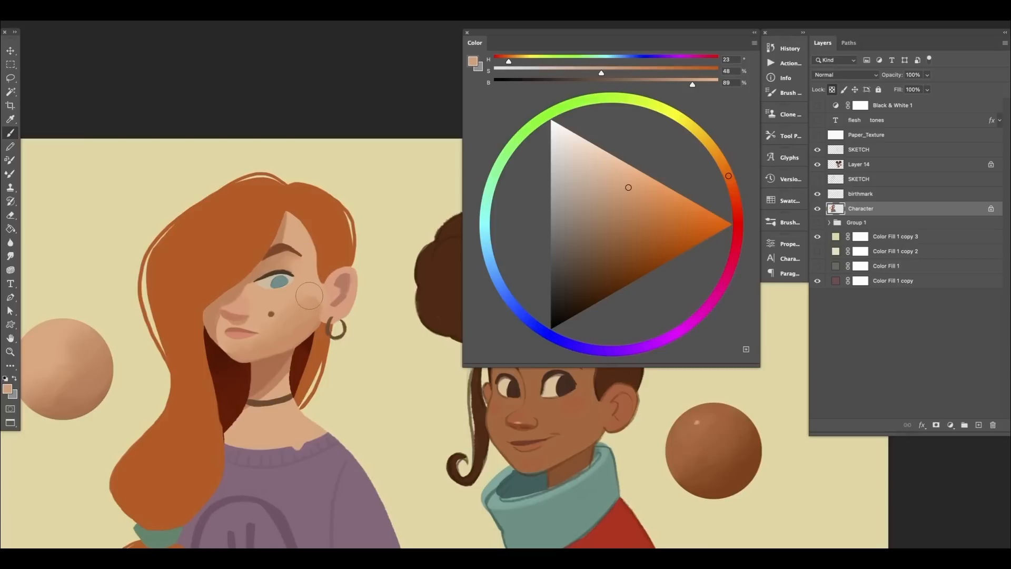
alt+click(327, 304)
alt+click(326, 312)
alt+click(310, 319)
drag(307, 328, 312, 329)
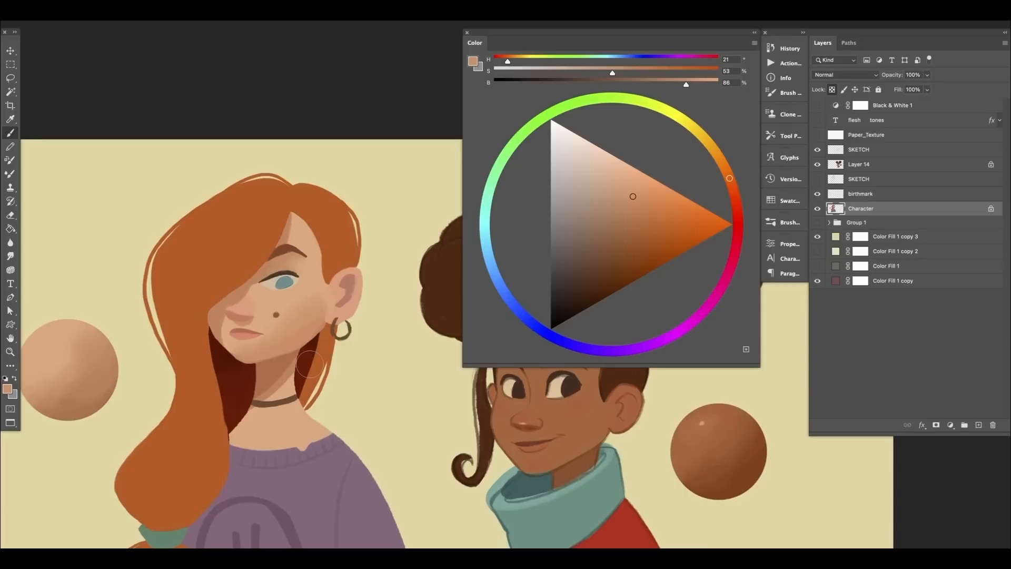
Blend the lower cheek toward the chin with sampled skin tones, including hue 23, saturation 48%, brightness 88%.
alt+click(309, 309)
alt+click(316, 310)
alt+click(303, 319)
drag(301, 321, 289, 331)
alt+click(289, 315)
drag(310, 379, 333, 366)
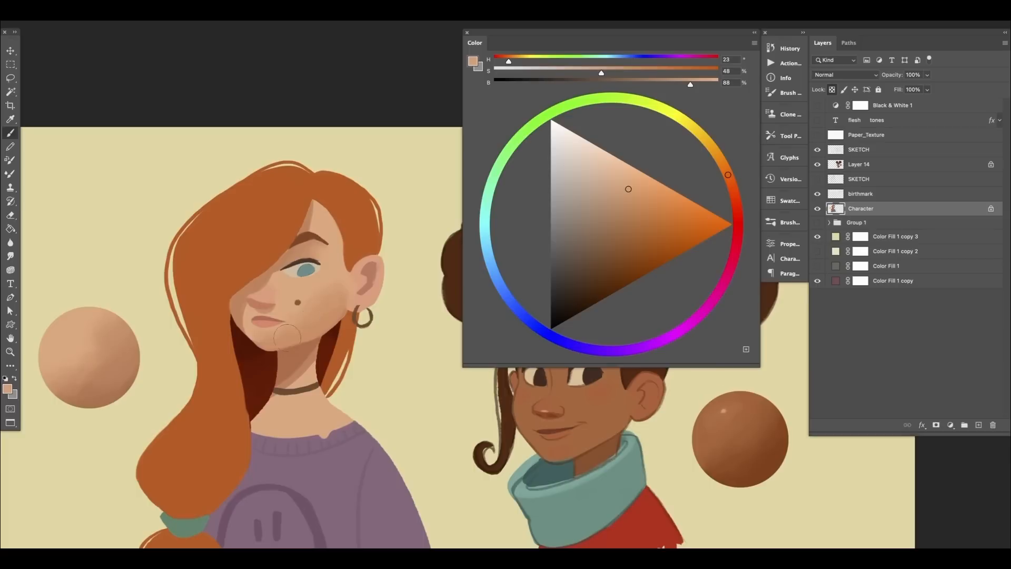
Refine the face edge beside the front hair lock with sampled skin and hair colors, including hue 20, saturation 81%, brightness 78%.
alt+click(317, 331)
alt+click(239, 310)
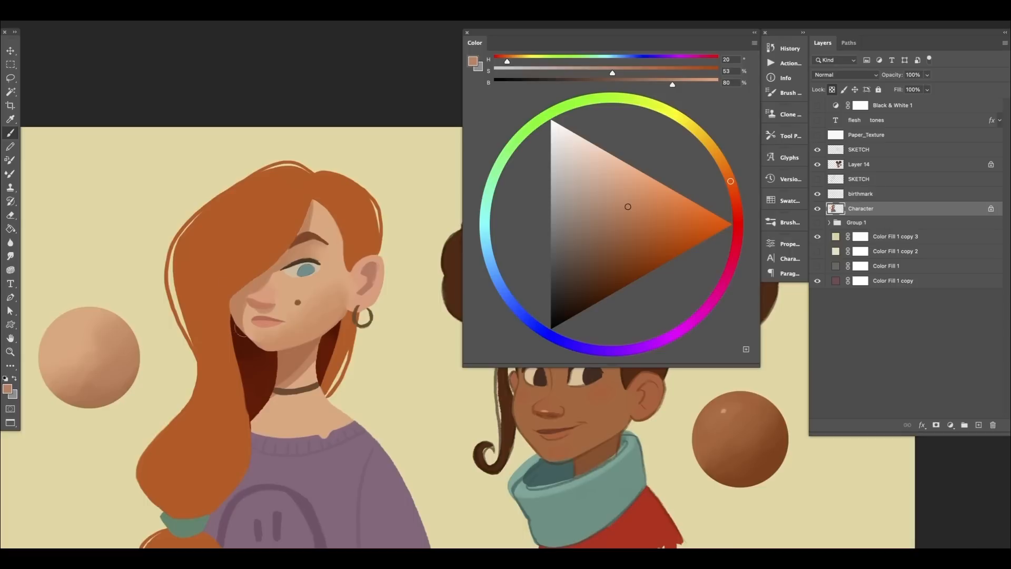
drag(632, 214, 633, 219)
click(733, 183)
alt+click(239, 308)
alt+click(228, 299)
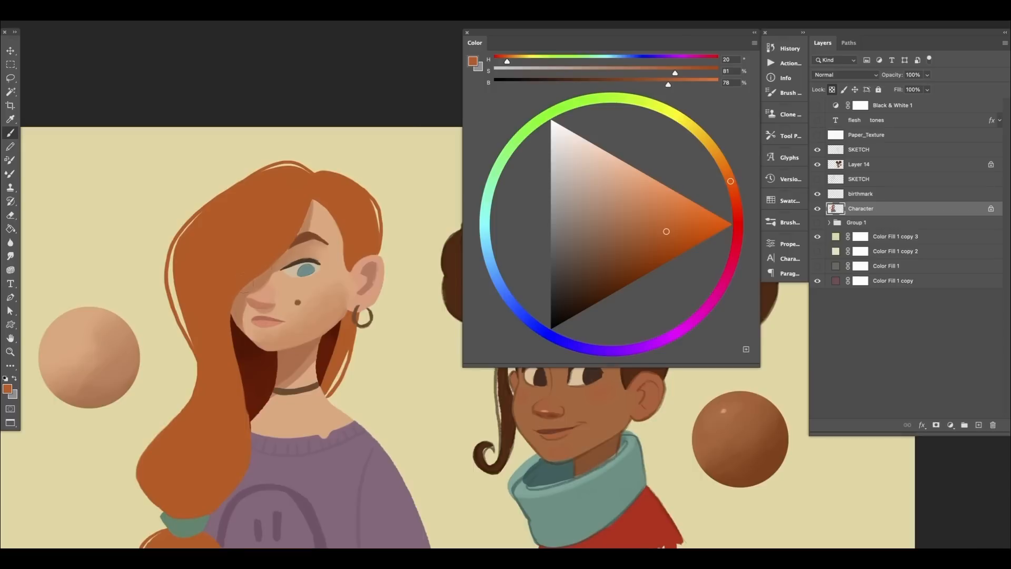
Deepen the hair's cast shadow near the nose bridge with hue 16, saturation 61%, brightness 73%, blending it with sampled neighboring tones.
alt+click(263, 276)
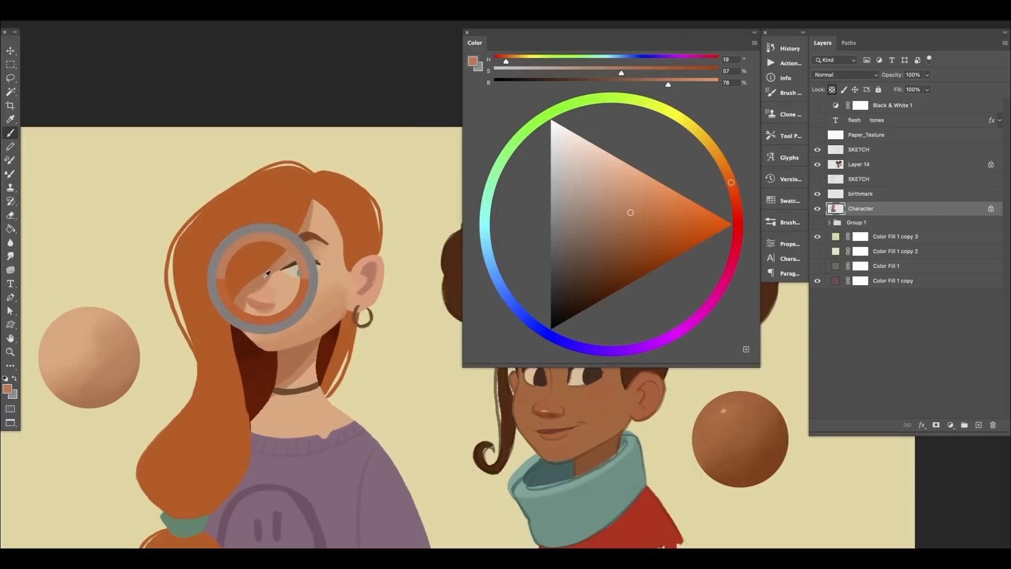
drag(631, 214, 631, 223)
drag(732, 184, 733, 188)
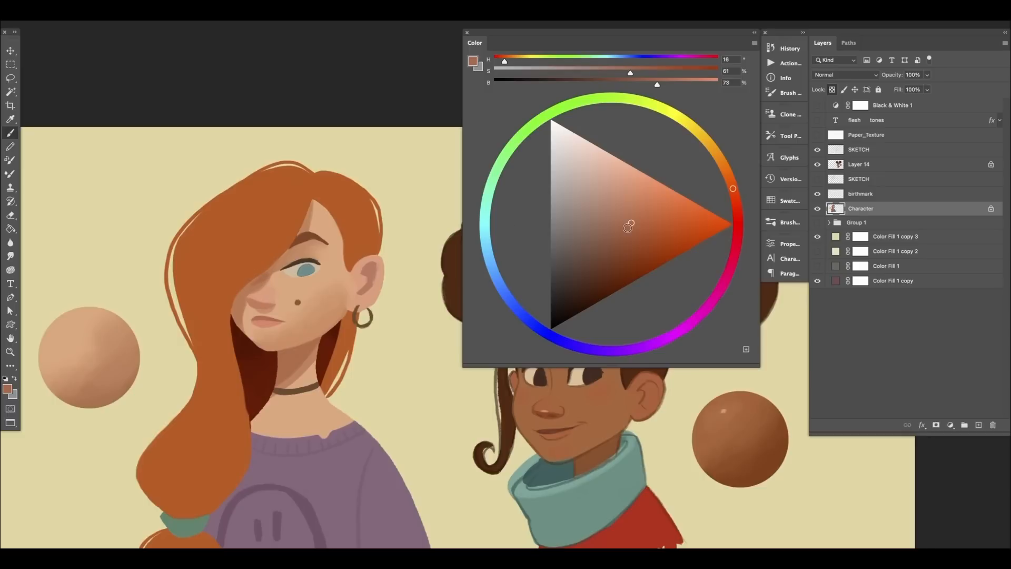
drag(630, 225, 626, 227)
alt+click(256, 284)
alt+click(258, 282)
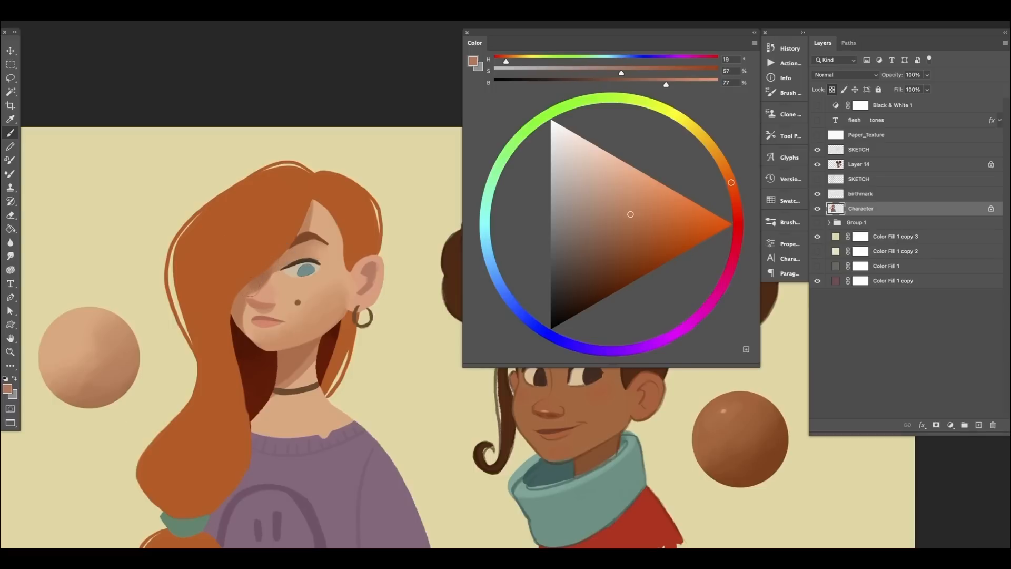
alt+click(256, 281)
alt+click(254, 293)
alt+click(258, 281)
Blend the face edge beside the mouth with sampled skin tones, including hue 19, saturation 57%, brightness 78%, and sample the dark red hair shadow.
drag(359, 404, 357, 399)
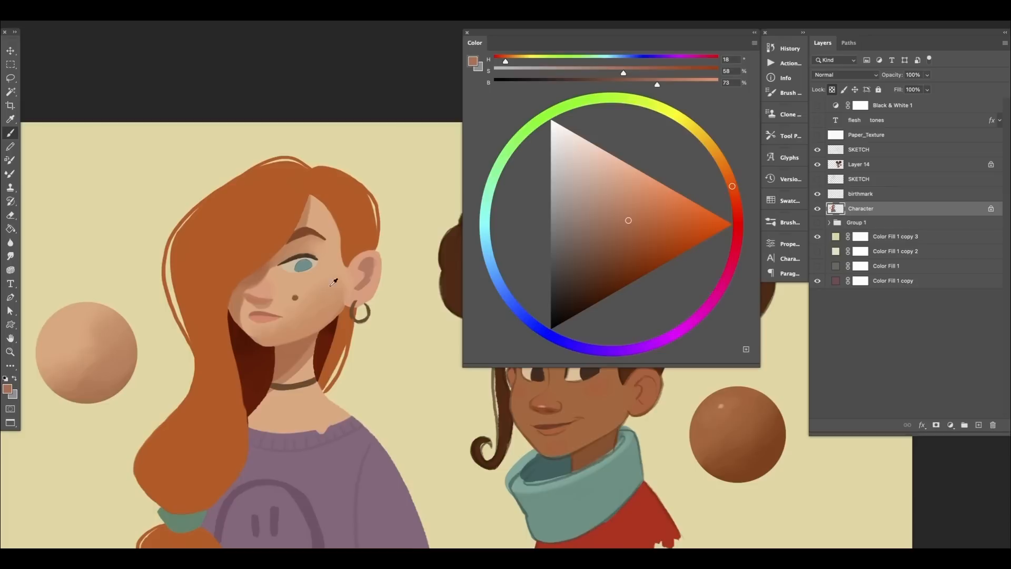
alt+click(246, 315)
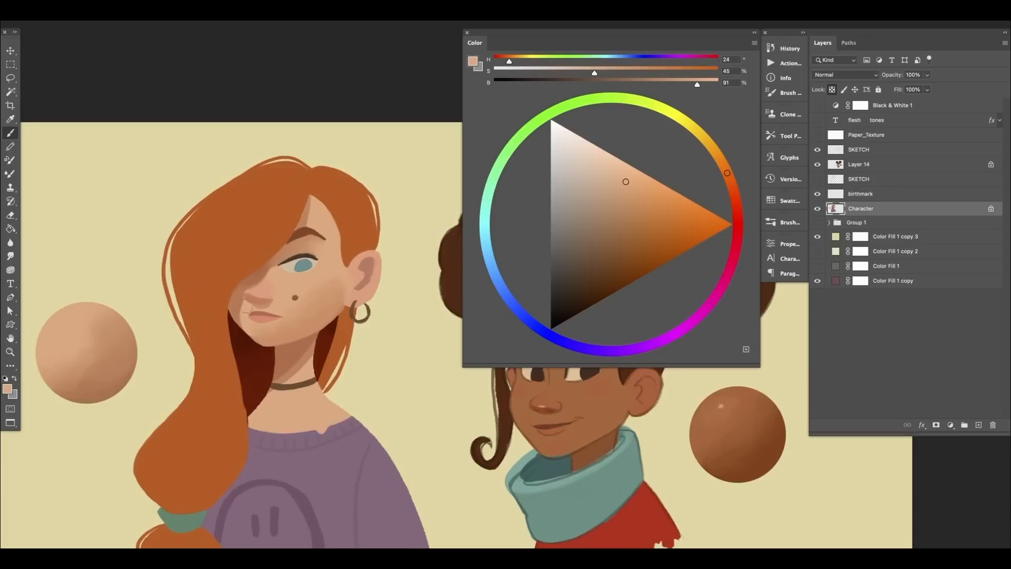
alt+click(240, 306)
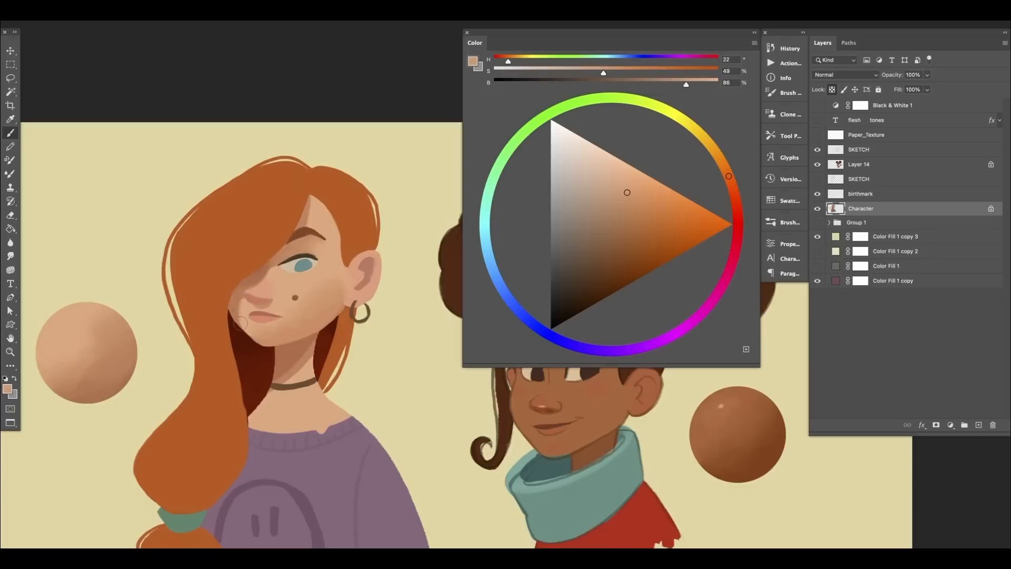
alt+click(239, 311)
alt+click(236, 316)
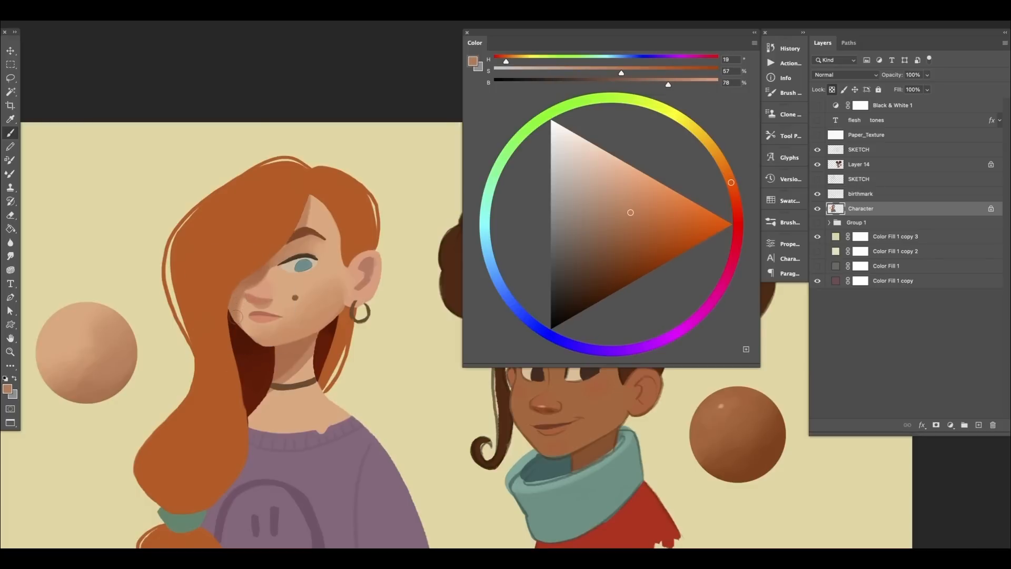
alt+click(240, 317)
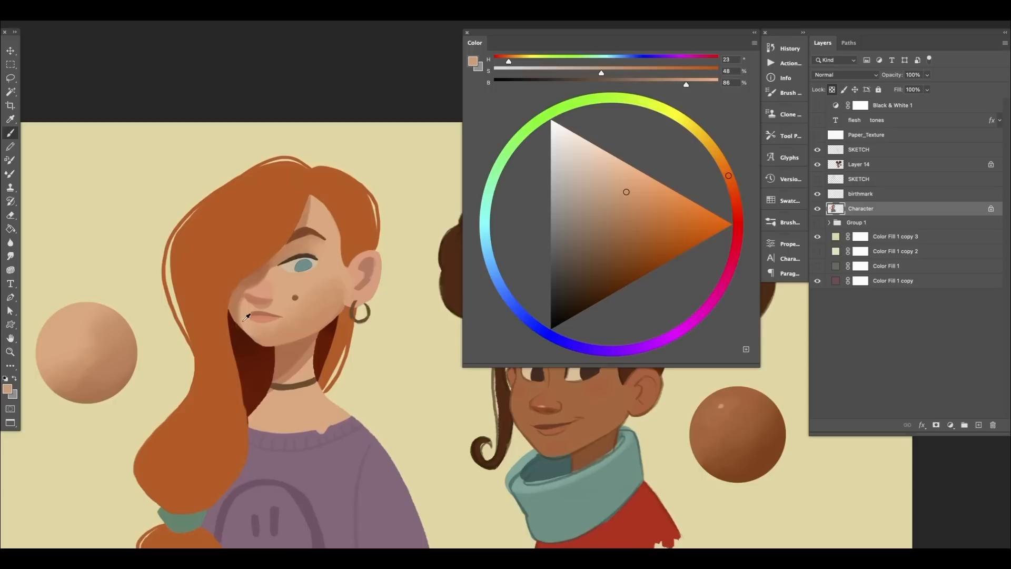
alt+click(241, 318)
alt+click(239, 316)
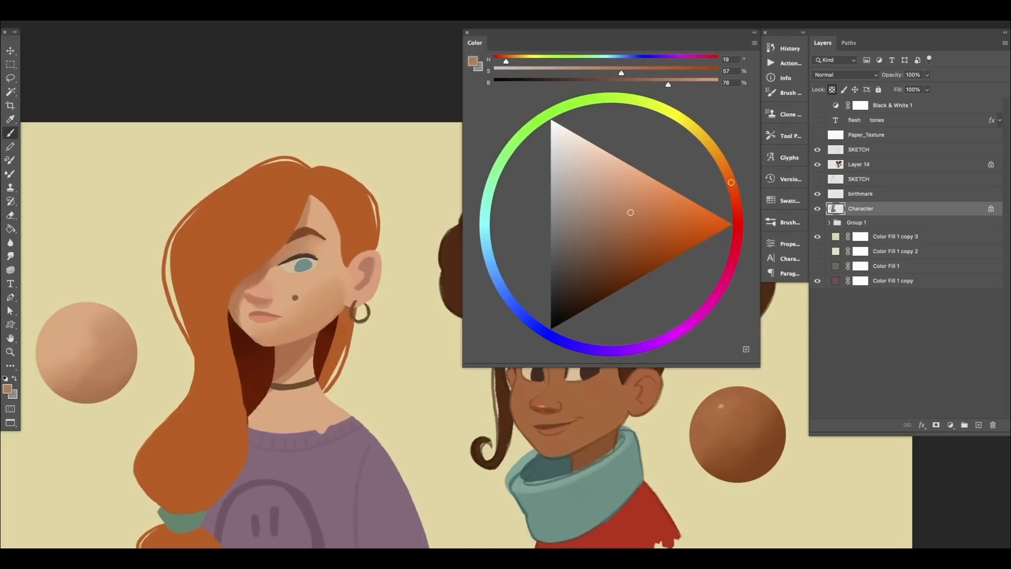
alt+click(226, 314)
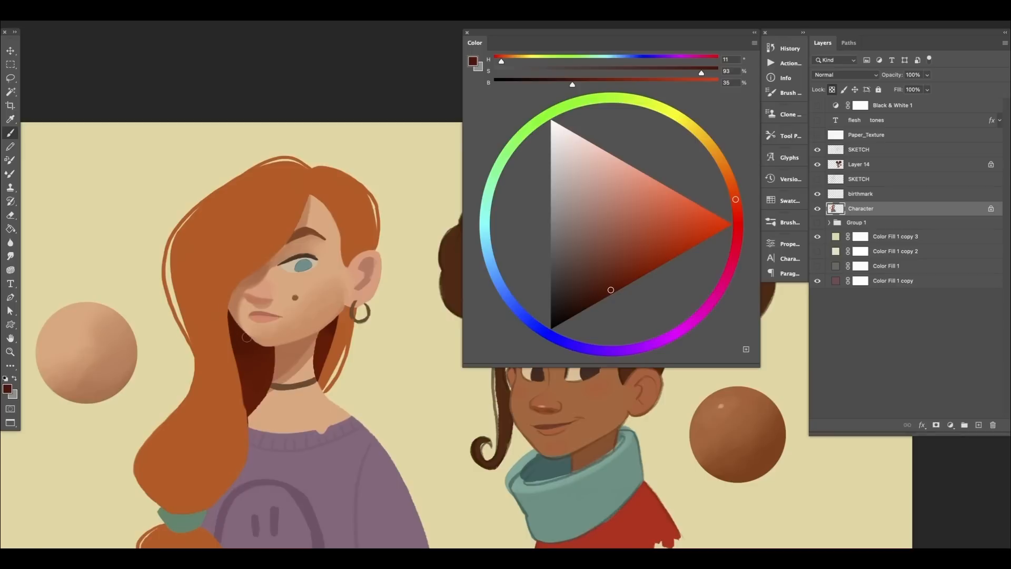
Smooth the nose shading into the cheek with sampled skin tones, including hue 13, saturation 55%, brightness 83%.
drag(309, 383, 304, 386)
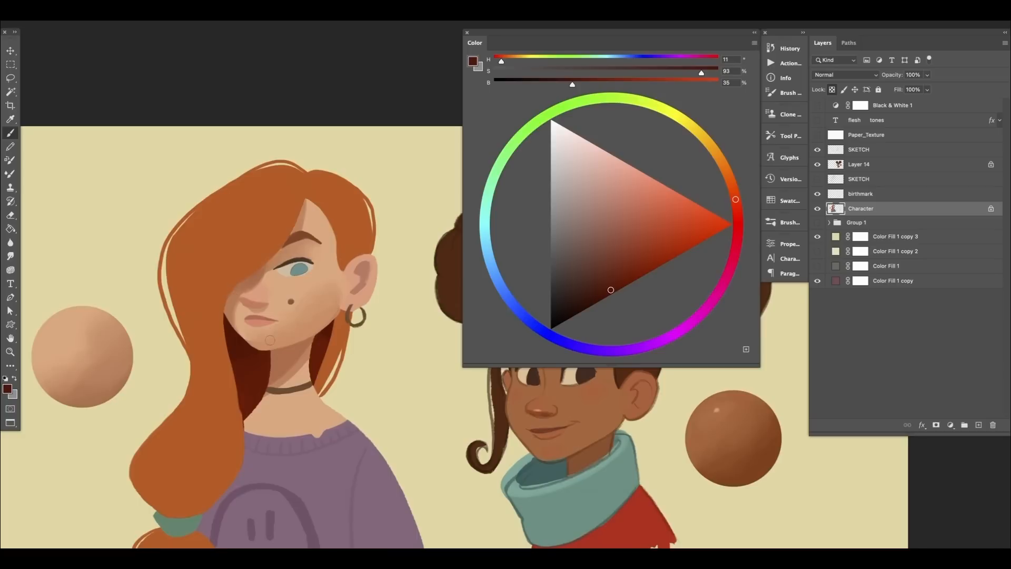
alt+click(251, 293)
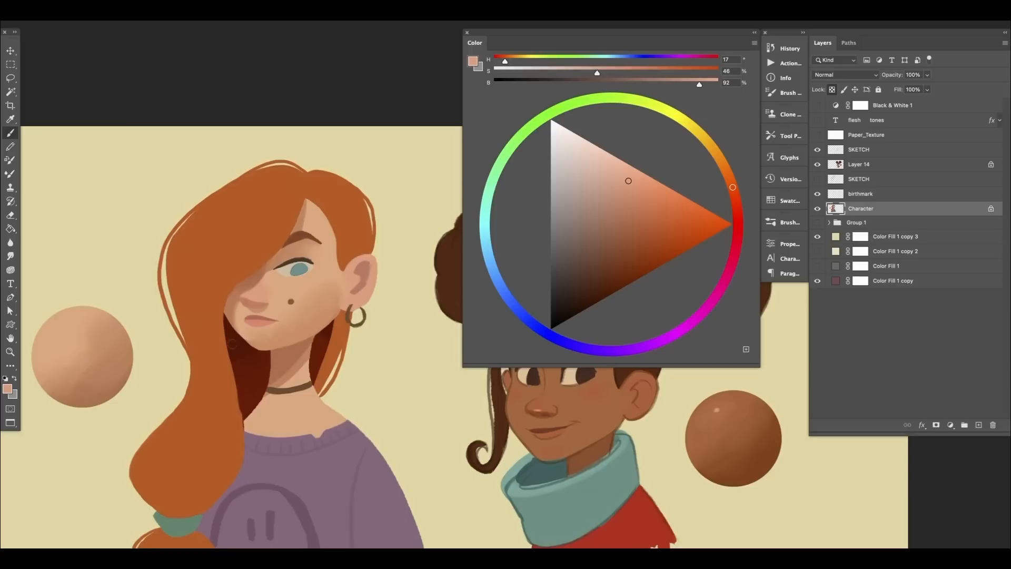
alt+click(255, 304)
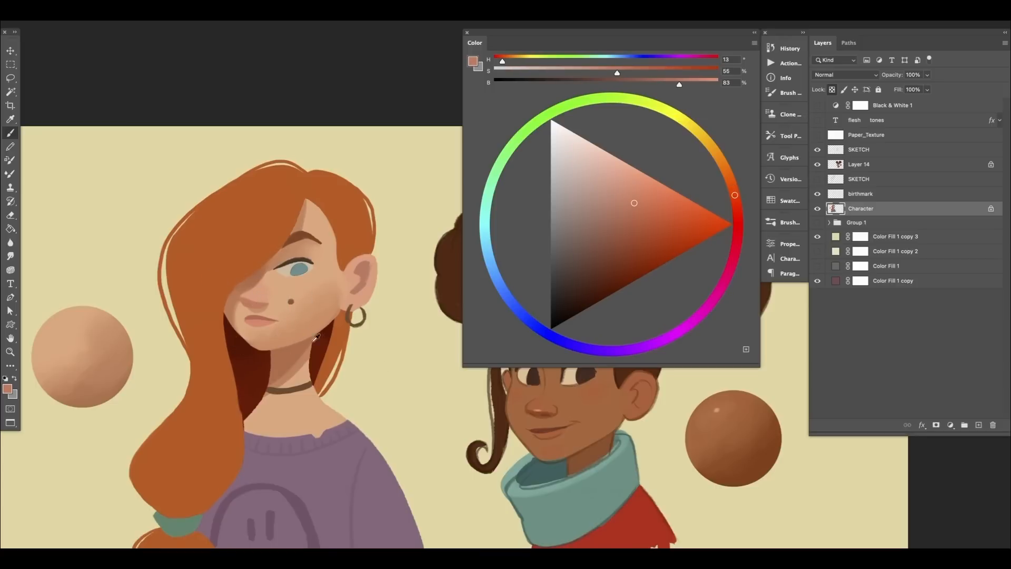
alt+click(258, 300)
alt+click(256, 299)
alt+click(272, 292)
alt+click(269, 291)
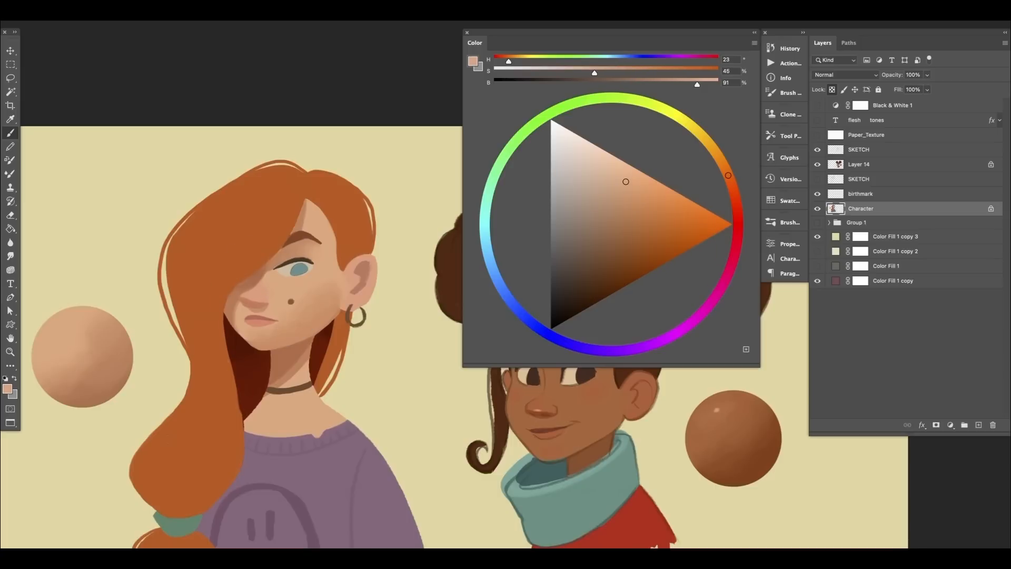
Darken the underside of the nose with hue 14, saturation 58%, brightness 75%, and blend it with sampled light and midtone colors.
alt+click(255, 305)
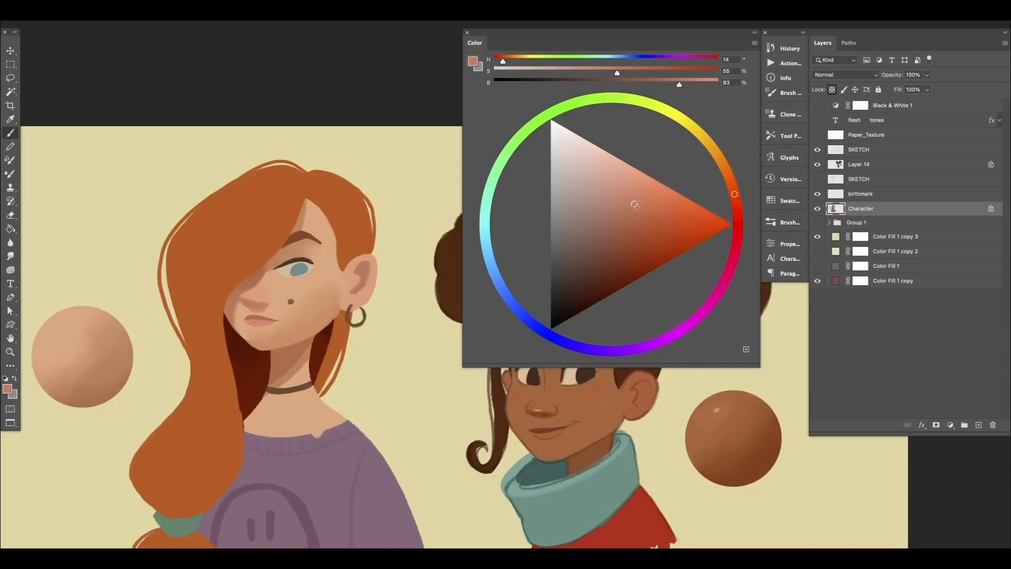
drag(635, 204, 631, 217)
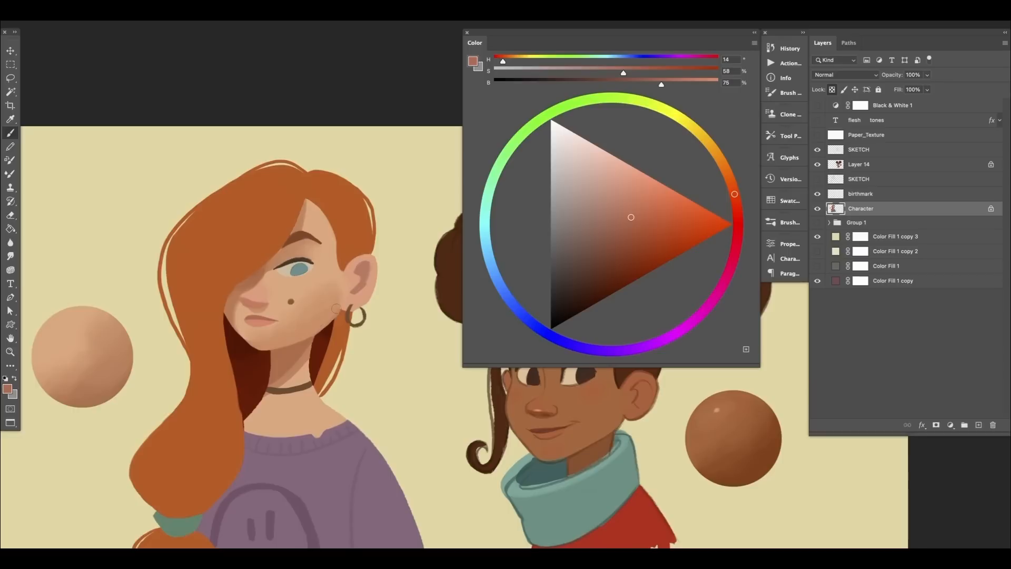
alt+click(252, 305)
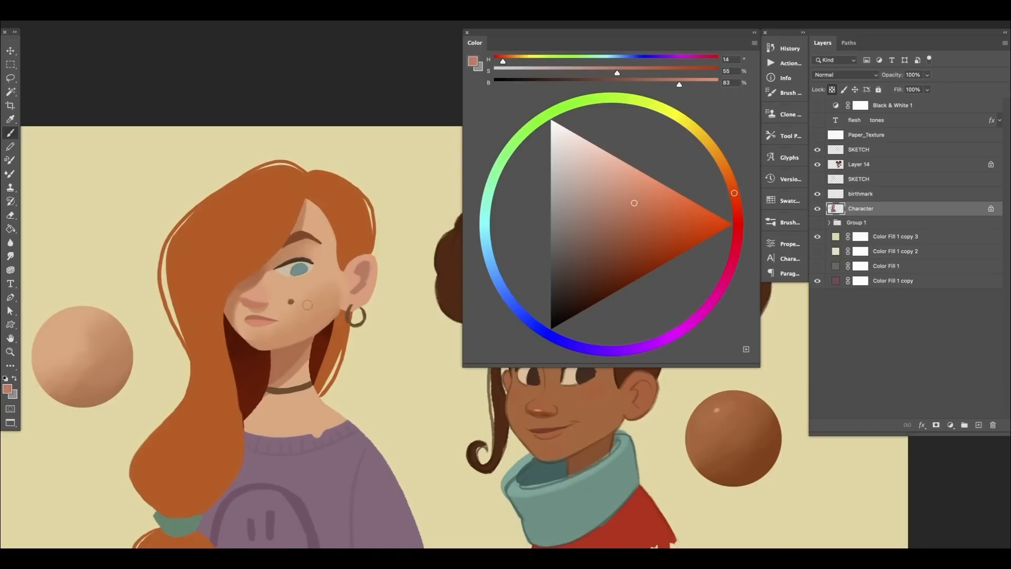
alt+click(332, 263)
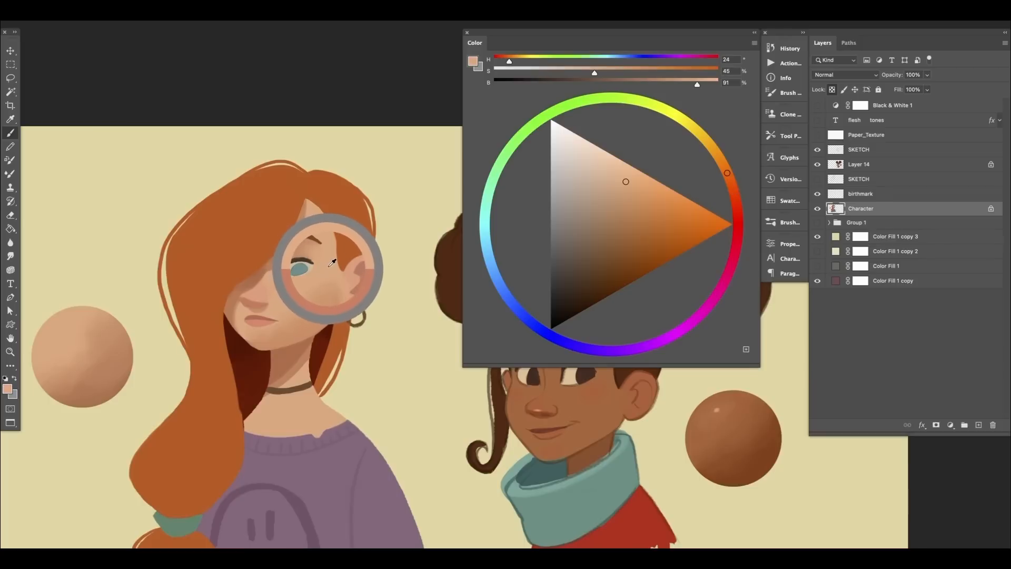
alt+click(249, 297)
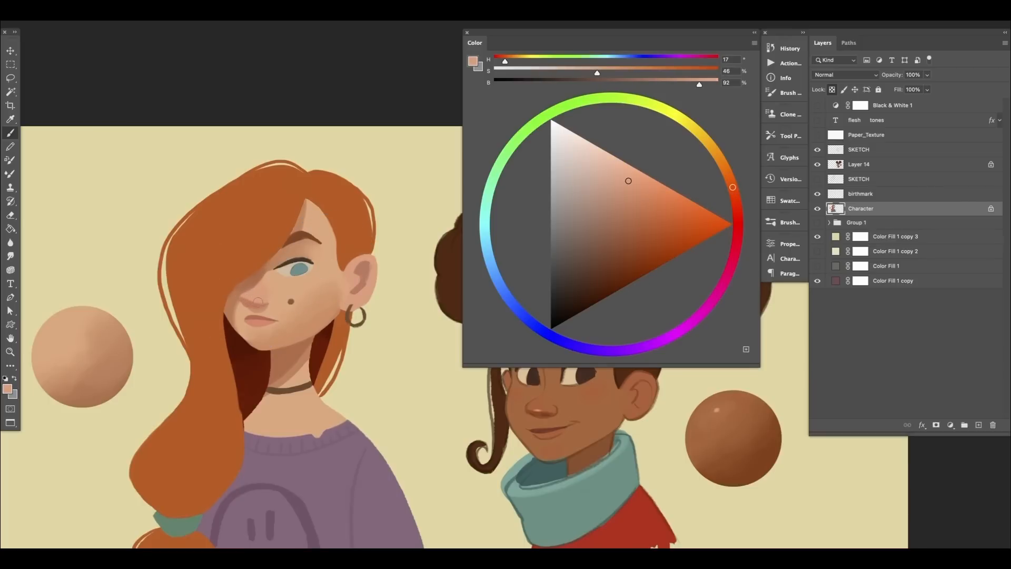
alt+click(246, 297)
alt+click(250, 299)
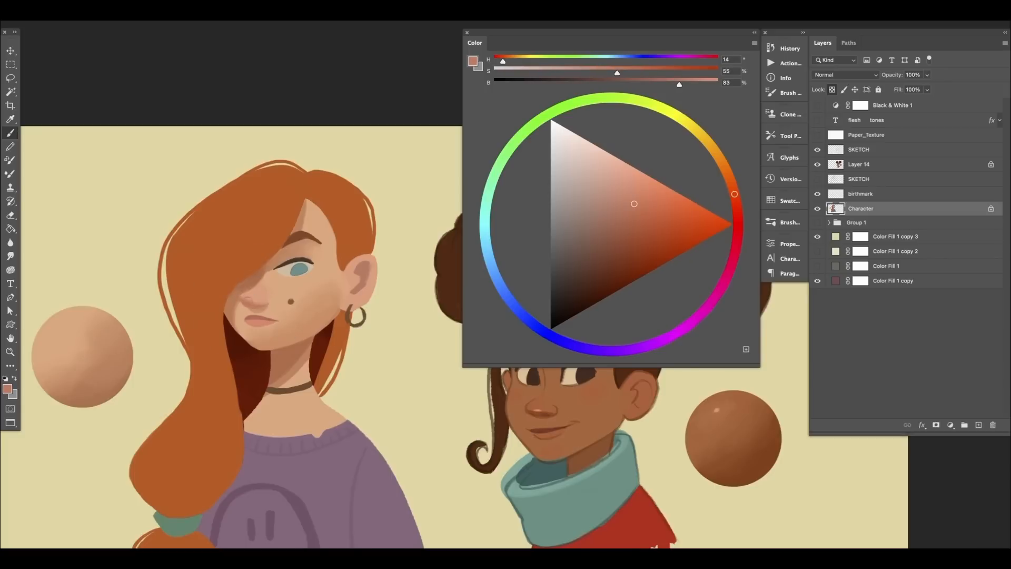
Strengthen the nostril shadow with hue 13, saturation 60%, brightness 73%, softening it with sampled tones such as hue 15, saturation 52%, brightness 85%.
alt+click(262, 301)
drag(633, 205, 630, 221)
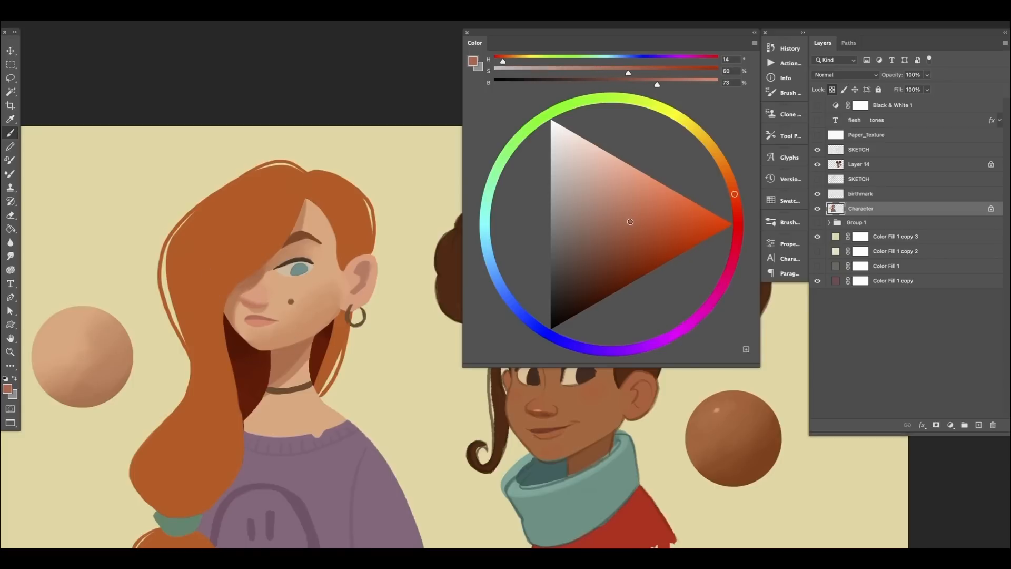
click(736, 196)
alt+click(244, 299)
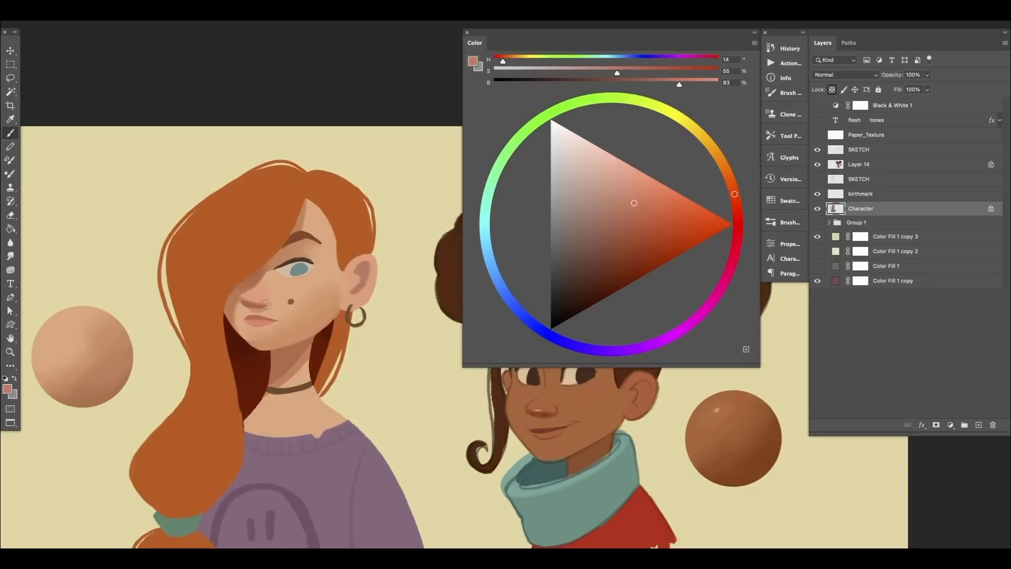
alt+click(258, 301)
alt+click(248, 299)
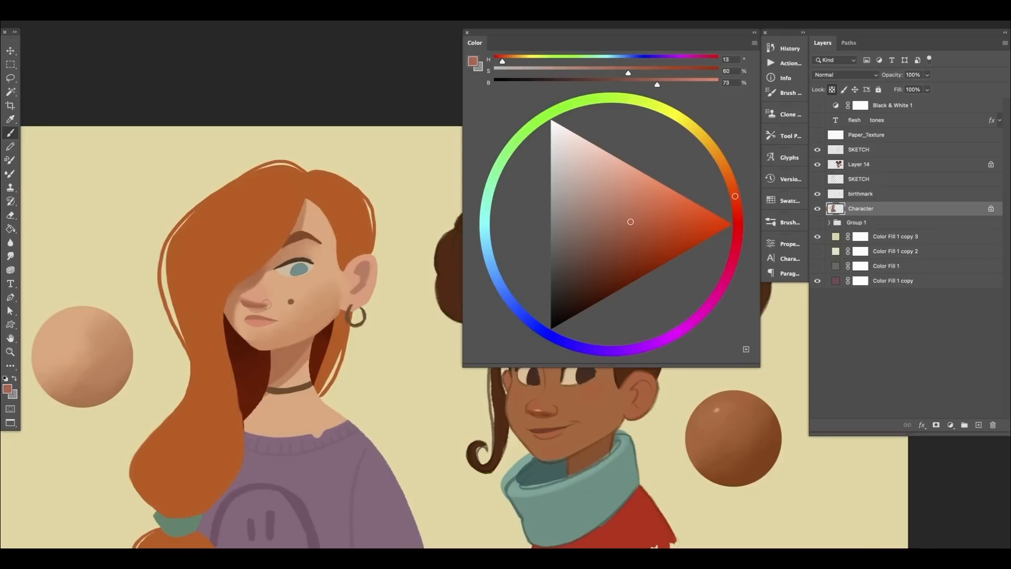
alt+click(253, 298)
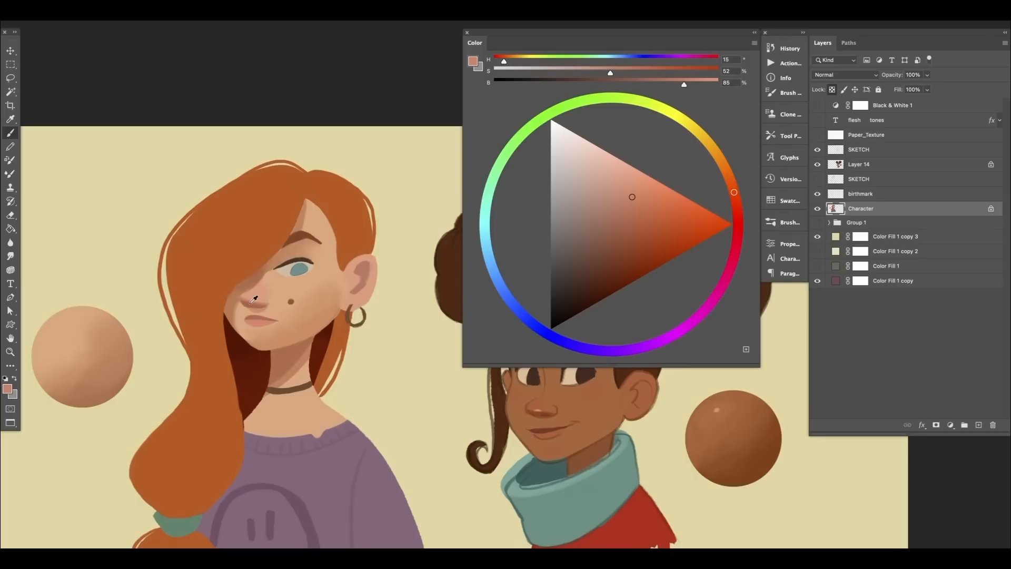
alt+click(253, 299)
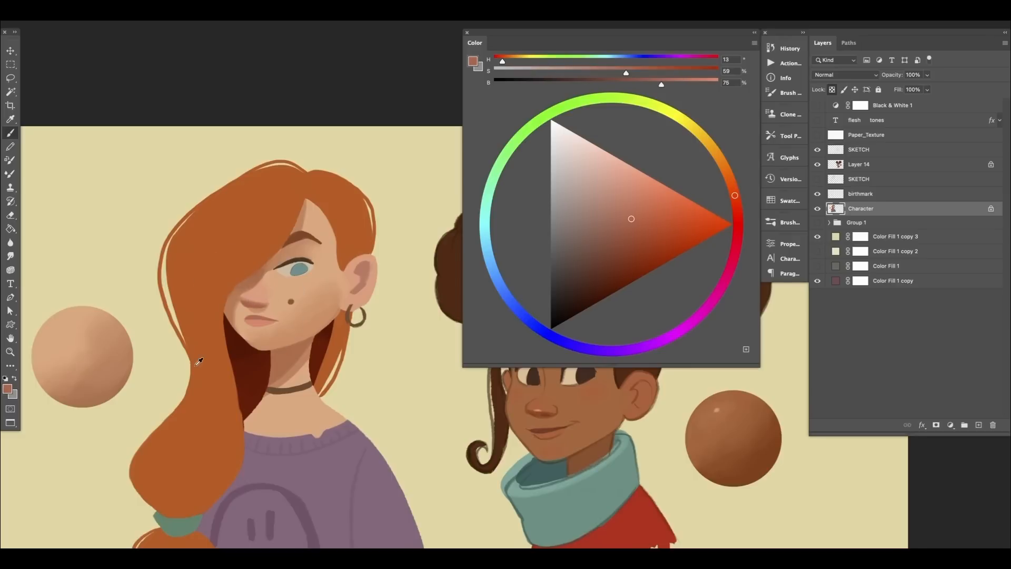
Warm the nose midtone with saturation 49%, brightness 91% and a slightly redder hue, blending it with sampled cheek and nostril colors.
mouse_move(257, 277)
mouse_down()
mouse_move(259, 289)
mouse_move(259, 279)
mouse_up()
alt+click(256, 291)
drag(634, 183, 632, 185)
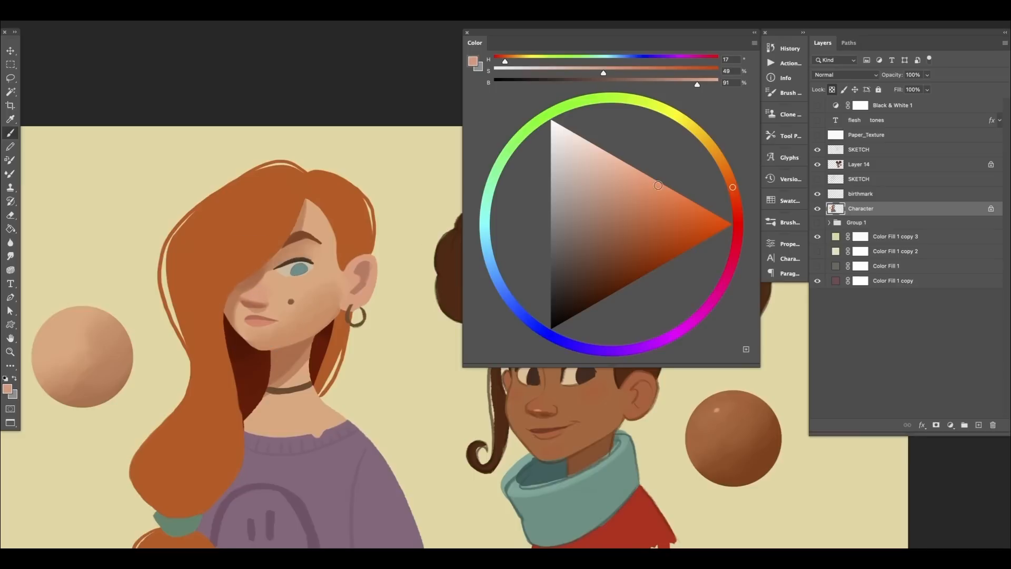
click(734, 191)
alt+click(265, 291)
alt+click(258, 302)
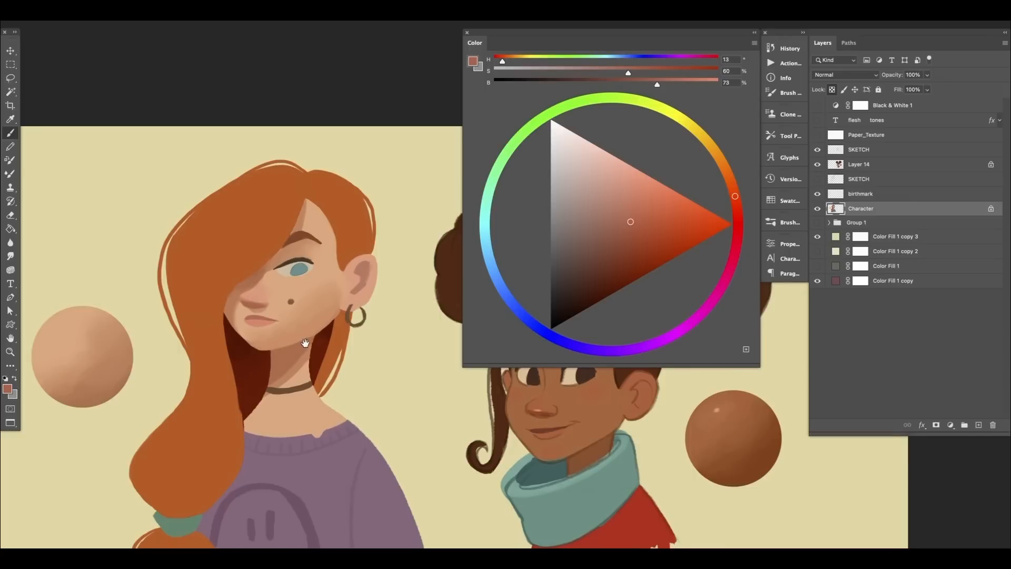
Touch up the nose and outer jaw shading with sampled skin tones, including hue 21, saturation 53%, brightness 85%.
drag(305, 342, 294, 342)
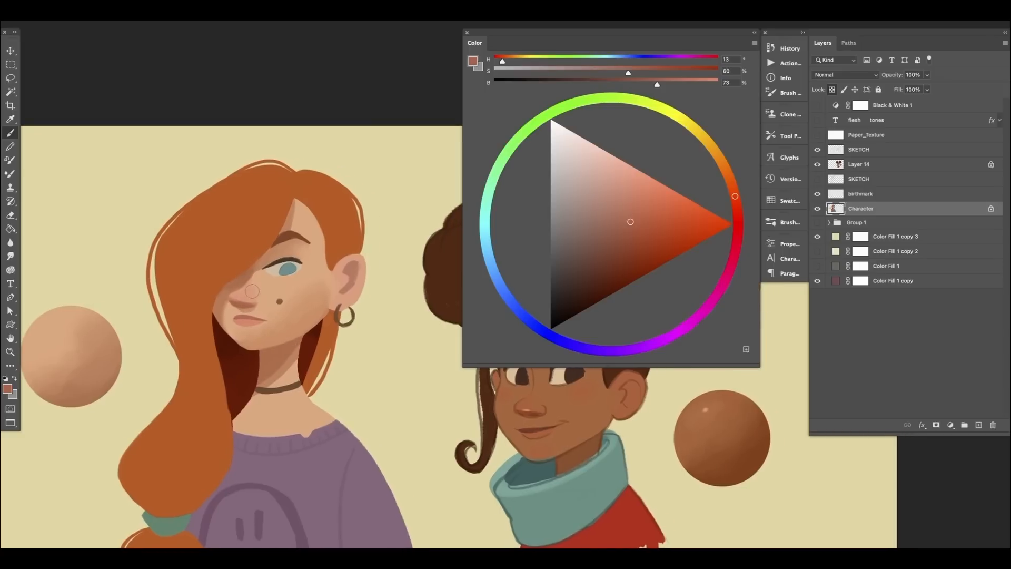
alt+click(233, 299)
alt+click(317, 318)
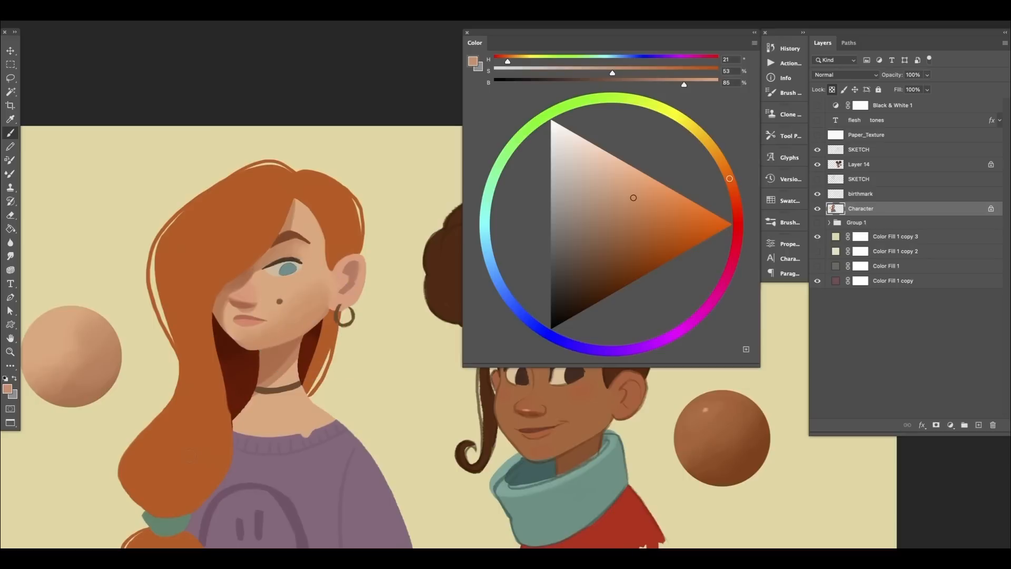
Paint a soft highlight across the cheek below the eye with hue 28, saturation 41%, brightness 94%.
alt+click(297, 269)
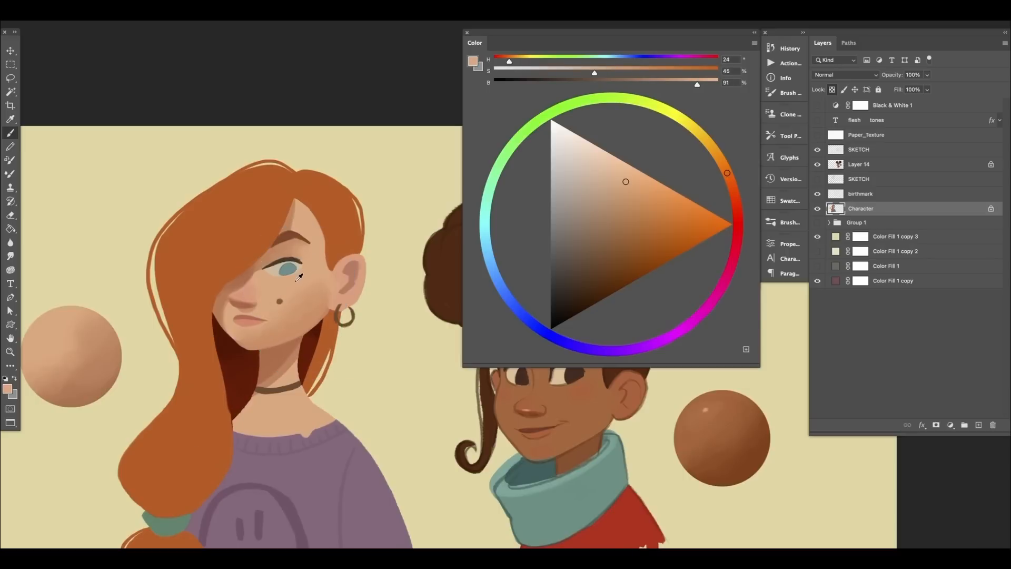
alt+click(302, 274)
drag(627, 180, 620, 173)
click(725, 165)
drag(725, 165, 723, 166)
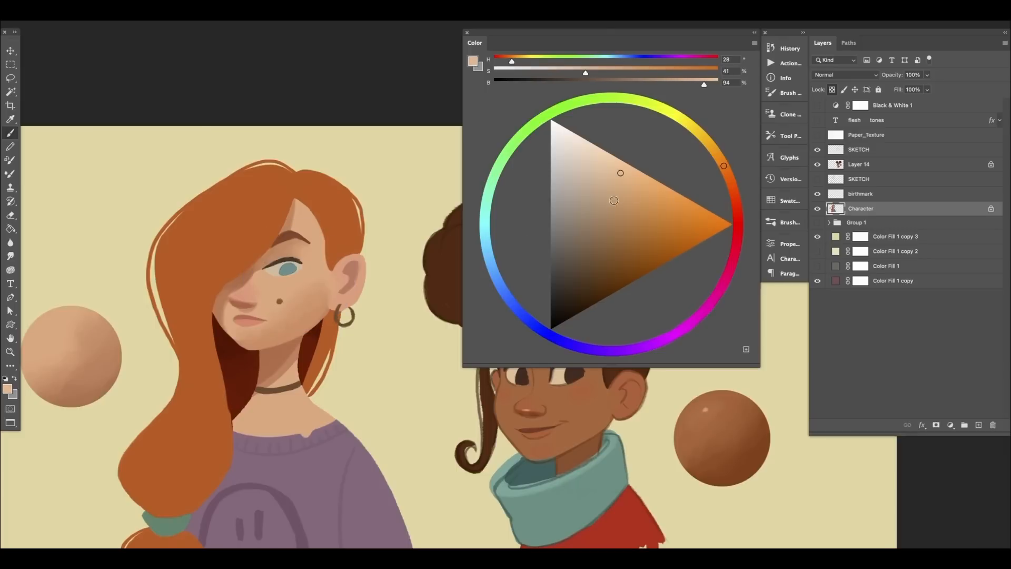
drag(289, 282, 312, 275)
Extend the cheek highlight between the nose and birthmark with hue 25, saturation 42%, brightness 95%.
alt+click(280, 287)
drag(626, 181, 624, 175)
click(727, 171)
click(728, 171)
drag(624, 175, 623, 172)
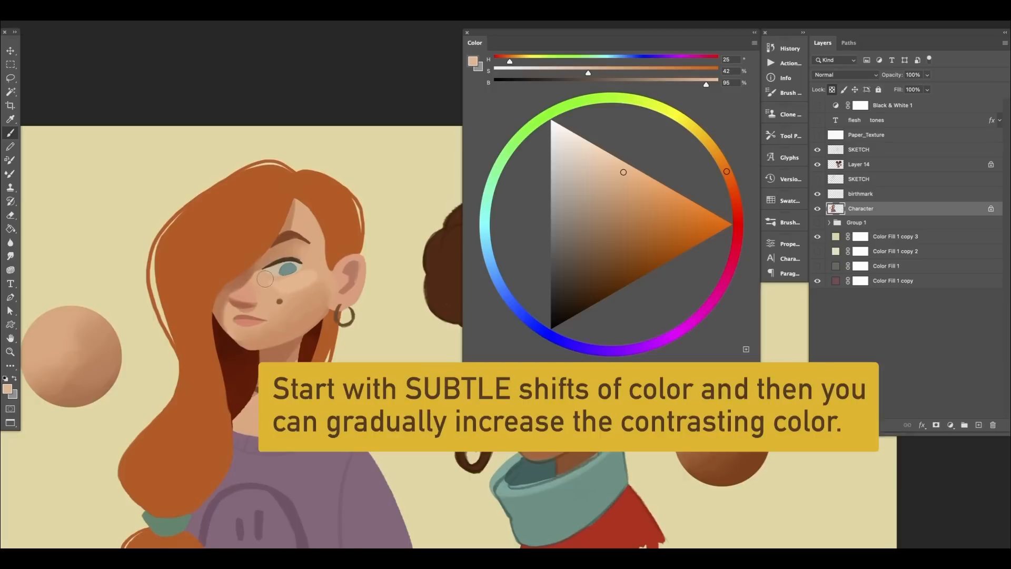
mouse_move(270, 283)
mouse_down()
mouse_move(308, 275)
mouse_move(266, 288)
mouse_move(282, 297)
mouse_move(269, 301)
mouse_move(264, 292)
mouse_move(306, 283)
mouse_move(288, 295)
mouse_move(309, 271)
mouse_move(283, 289)
mouse_up()
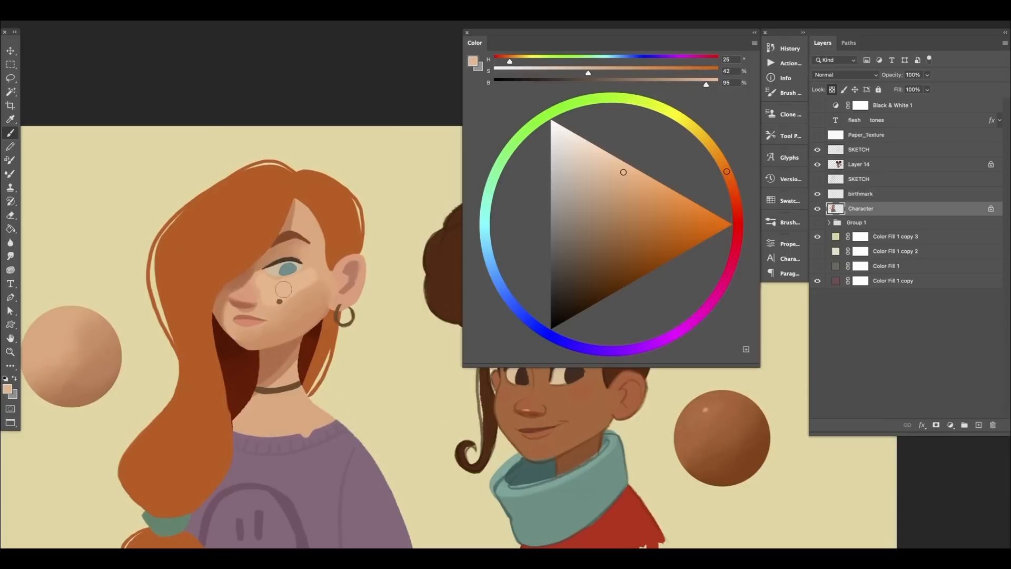
Blend the cheek highlight around the red-haired girl's birthmark with sampled facial skin tones.
alt+click(315, 252)
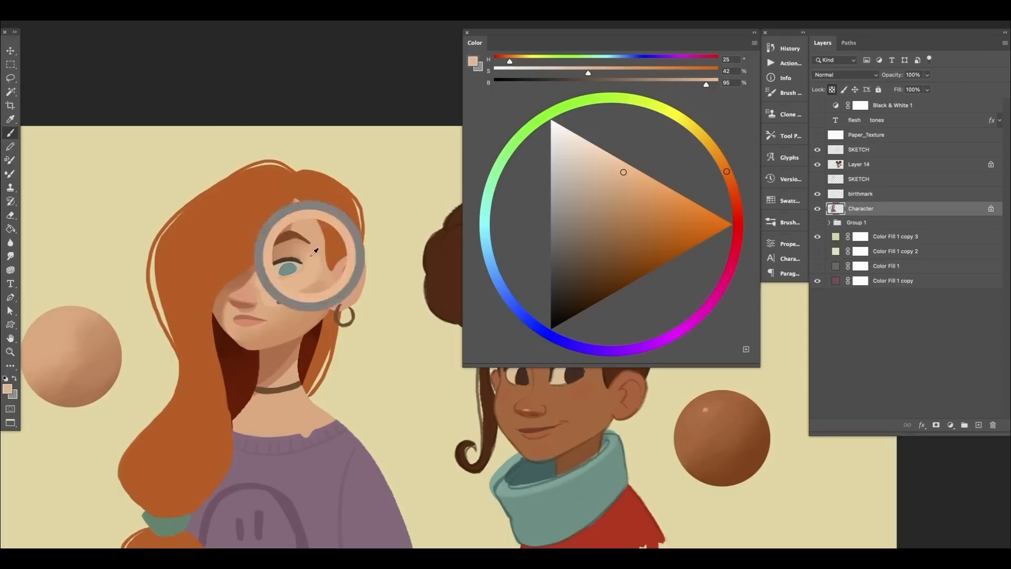
alt+click(289, 286)
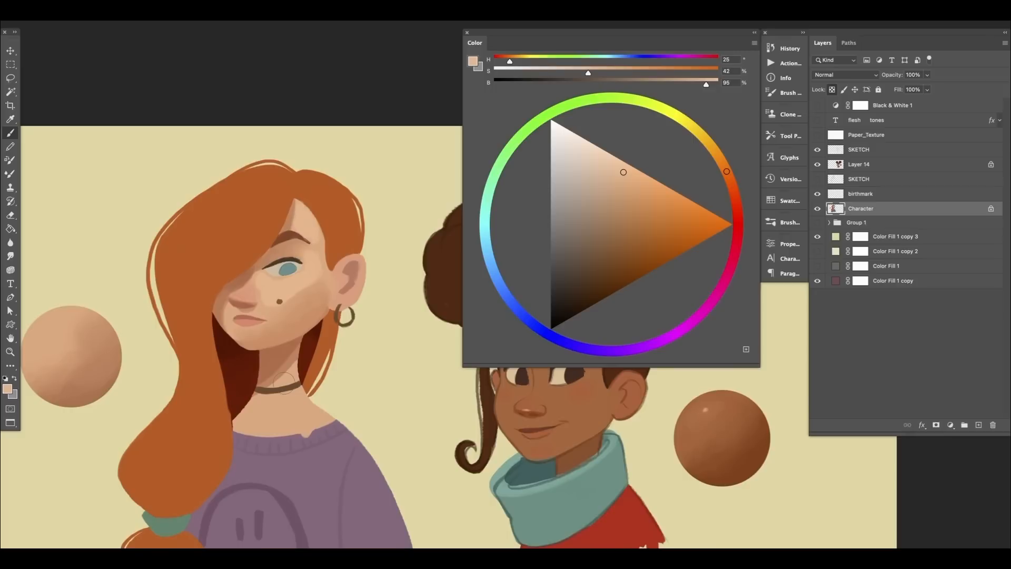
alt+click(269, 309)
drag(260, 312, 271, 294)
alt+click(281, 307)
Soften the cheek highlight toward the ear with sampled midtones, including hue 23, saturation 48%, brightness 89%.
alt+click(293, 293)
alt+click(303, 292)
alt+click(311, 278)
alt+click(314, 282)
alt+click(311, 287)
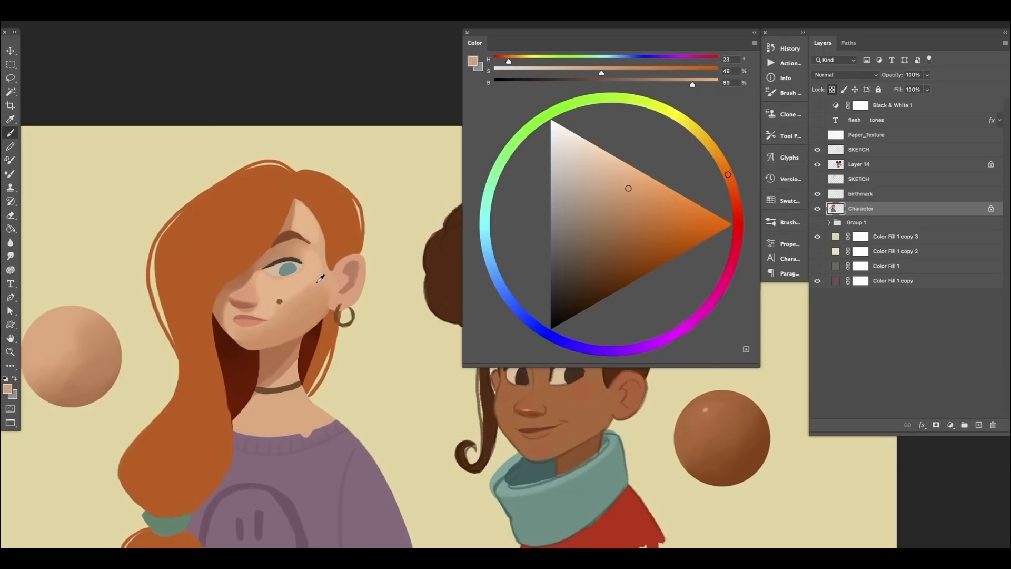
alt+click(318, 280)
Touch up the highlight beside and below the birthmark with hue 25, saturation 42%, brightness 95%.
alt+click(286, 300)
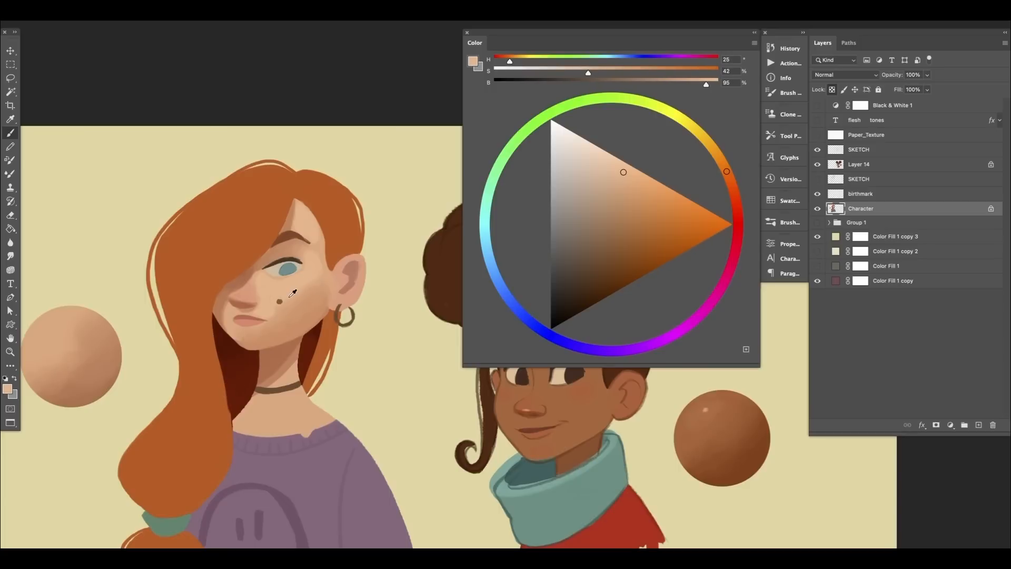
alt+click(289, 293)
alt+click(293, 296)
alt+click(272, 315)
alt+click(271, 311)
alt+click(274, 311)
Blend the outer cheek and the skin beside the eye with hue 24 tones, including saturation 45%, brightness 92%.
alt+click(311, 289)
alt+click(300, 295)
alt+click(317, 287)
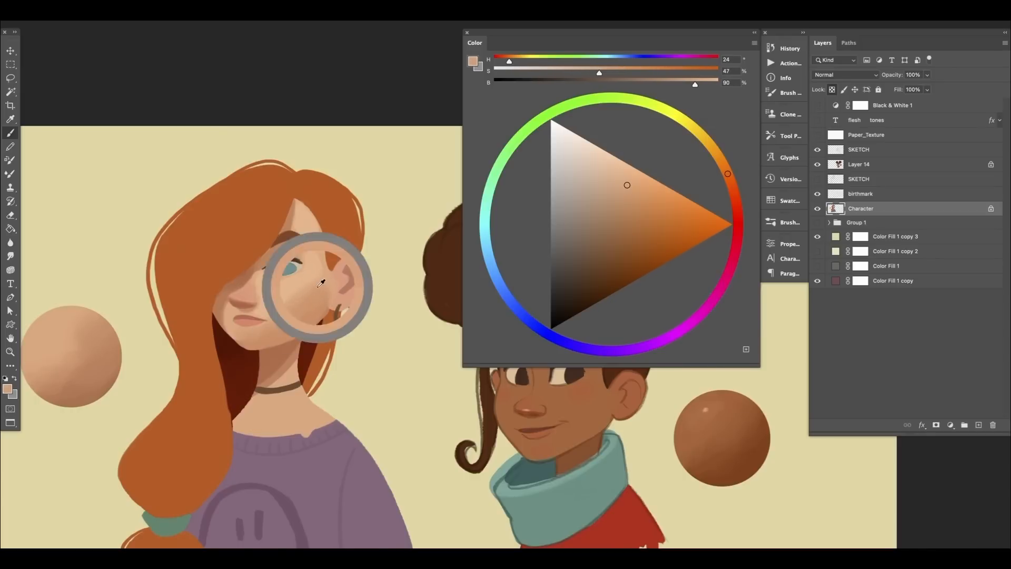
alt+click(326, 262)
alt+click(321, 256)
mouse_move(314, 262)
mouse_down()
mouse_move(323, 284)
mouse_move(314, 243)
mouse_move(309, 280)
mouse_up()
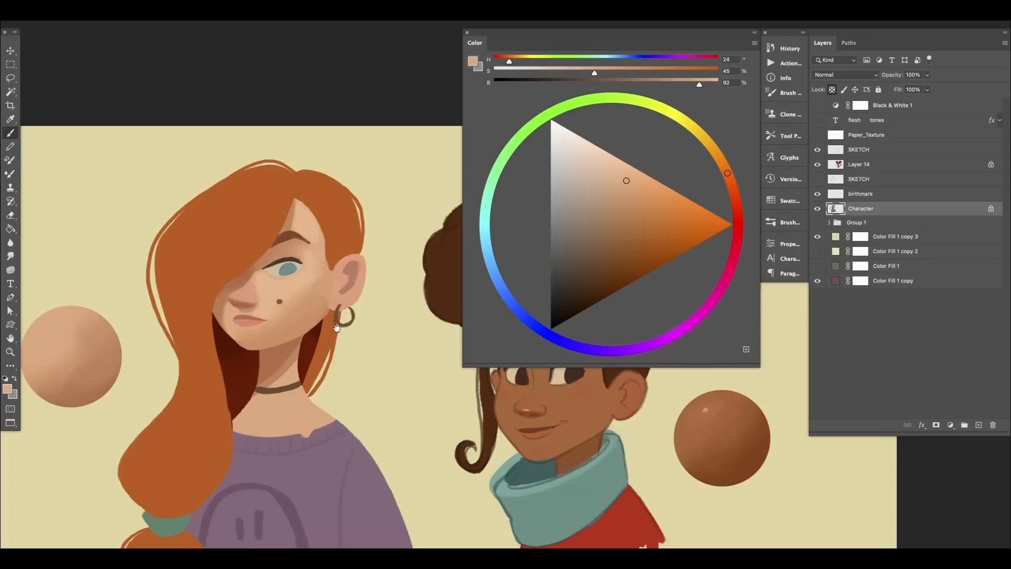
Shade the outer cheek and jaw near the ear with hue 21, saturation 53%, brightness 85% and hue 22, saturation 51%, brightness 87%.
drag(290, 426, 299, 425)
alt+click(316, 315)
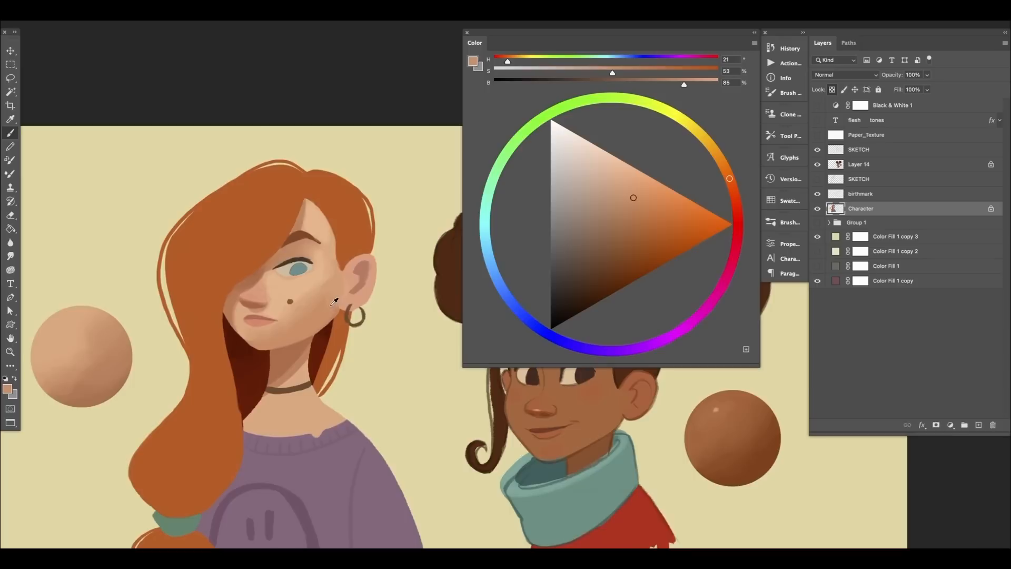
alt+click(292, 322)
drag(328, 288, 319, 323)
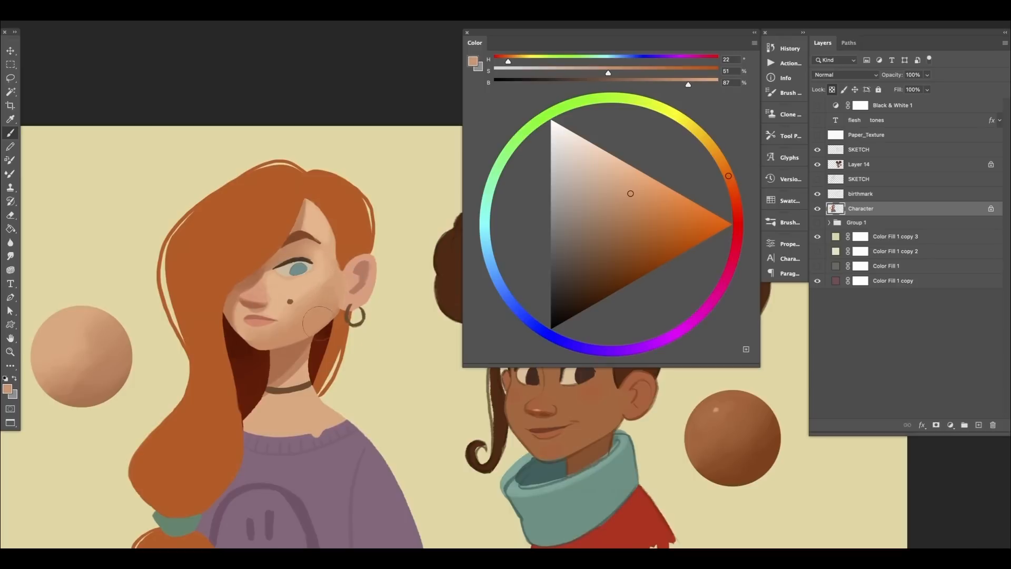
Refine the nose bridge and the cheek under the eye with sampled tones, including hue 23, saturation 46%, brightness 89%.
alt+click(273, 268)
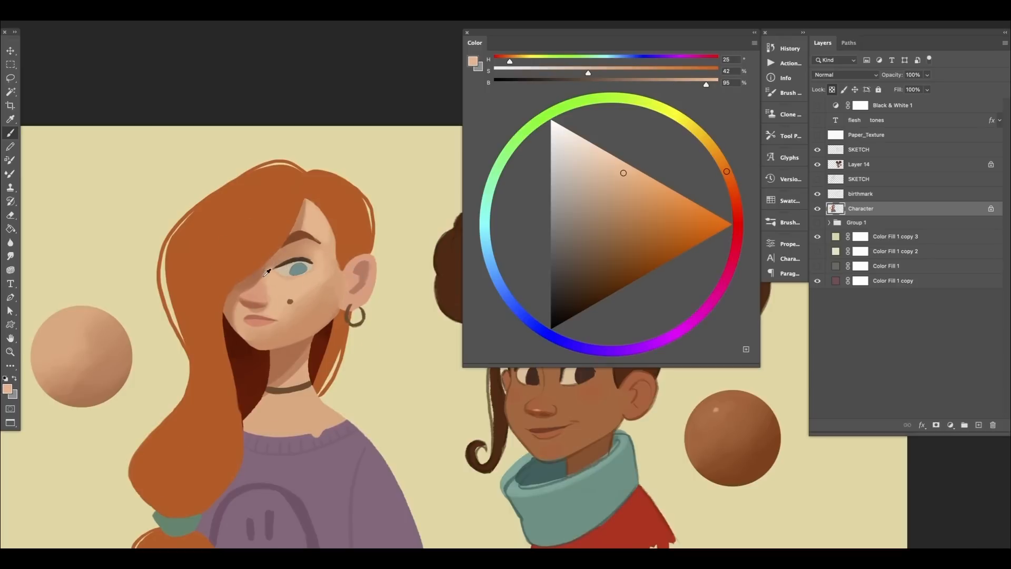
alt+click(268, 269)
alt+click(271, 281)
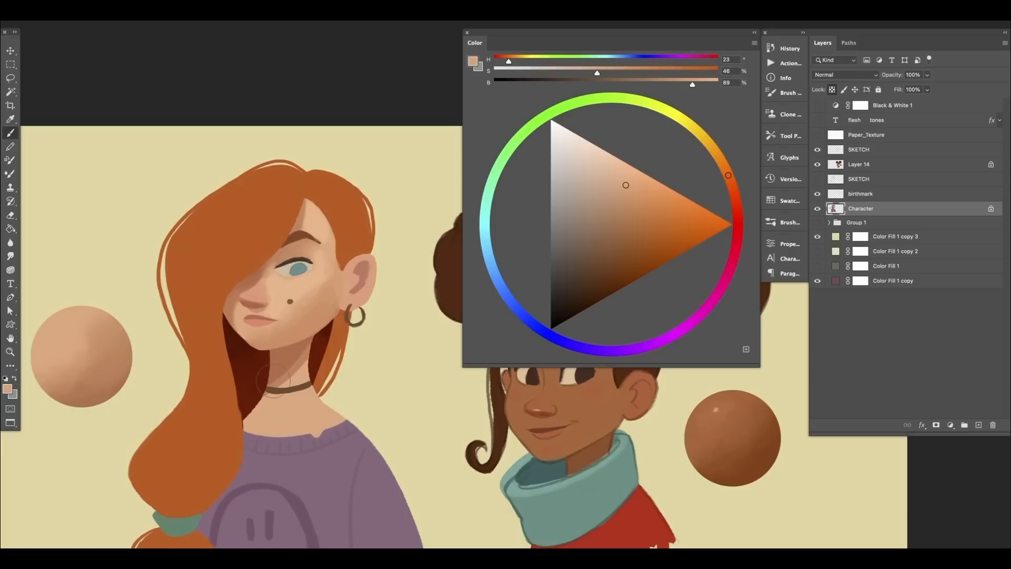
alt+click(315, 289)
mouse_move(311, 294)
mouse_down()
mouse_move(317, 284)
mouse_move(312, 292)
mouse_up()
alt+click(316, 266)
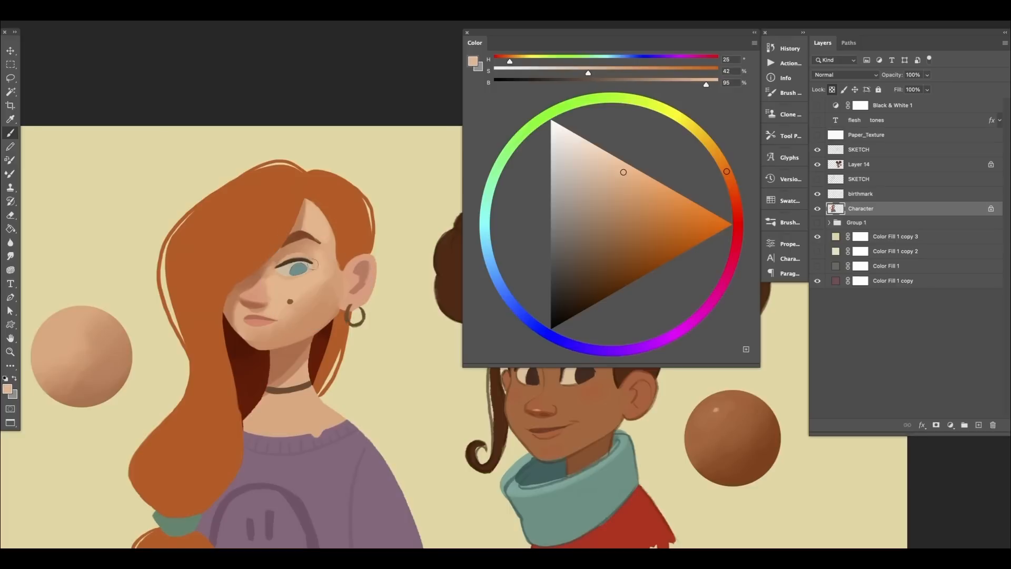
alt+click(295, 254)
Outline the eye socket in magenta (hue 318, saturation 75%, brightness 99%) on a new layer above Character, and delete that layer.
key(z)
drag(326, 304, 348, 311)
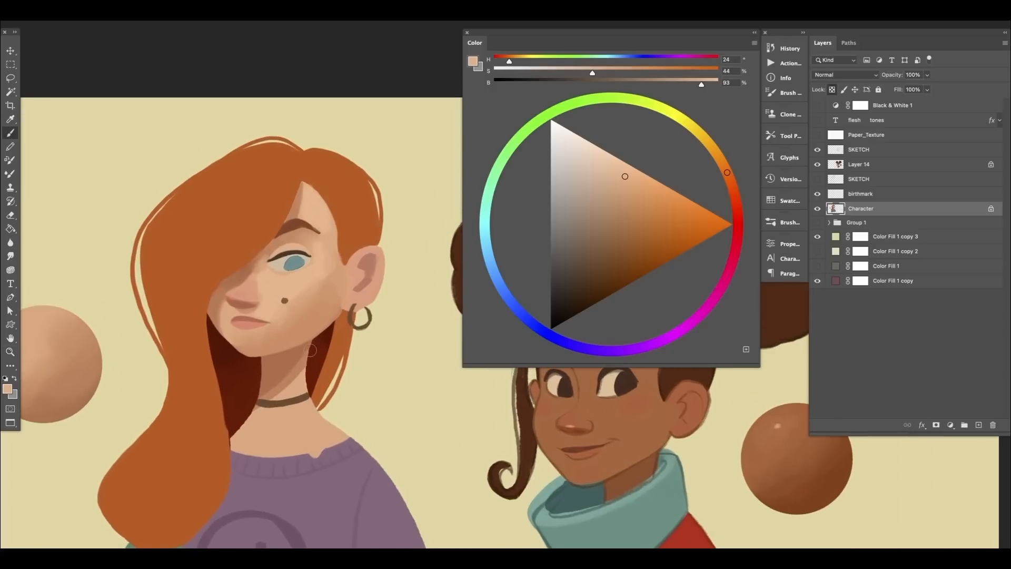
click(978, 425)
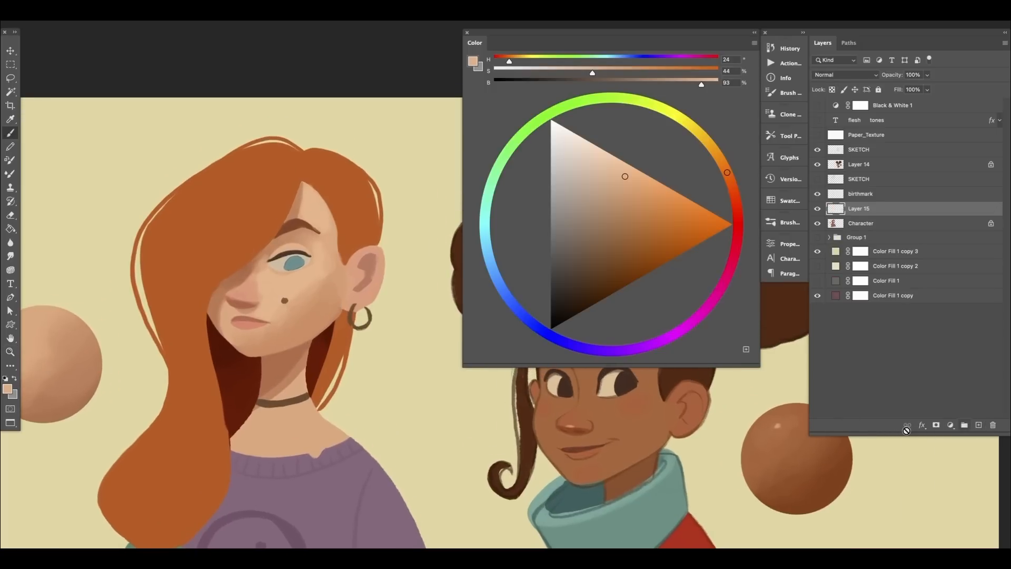
click(706, 309)
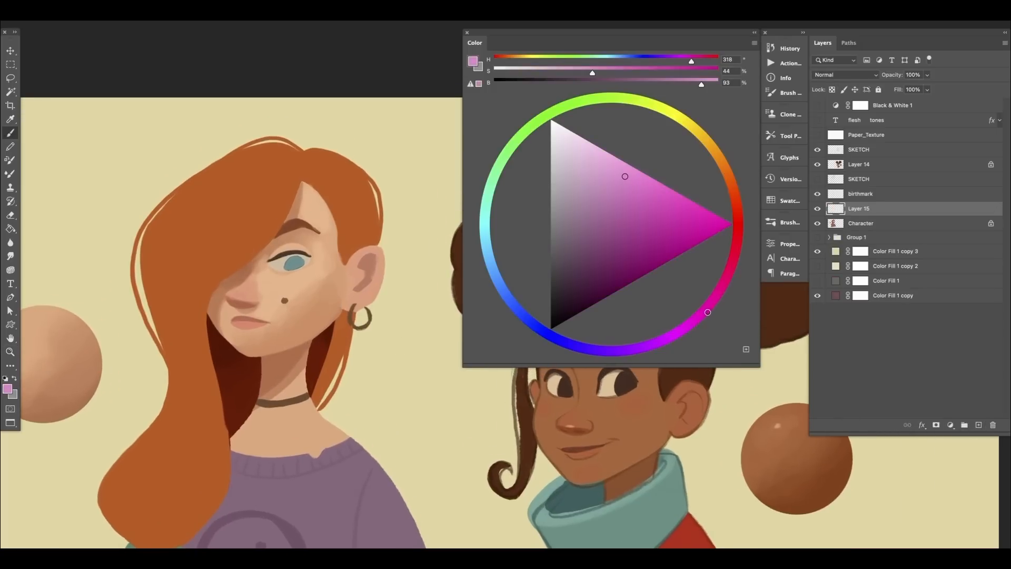
drag(677, 192, 675, 189)
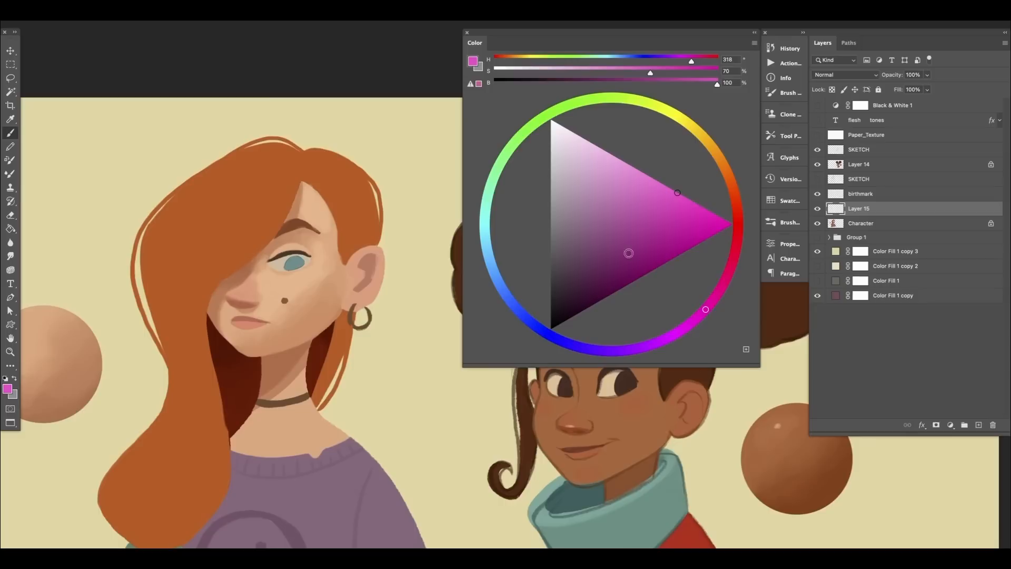
click(685, 200)
mouse_move(338, 259)
mouse_down()
mouse_move(338, 322)
mouse_move(278, 364)
mouse_up()
key(ctrl+z)
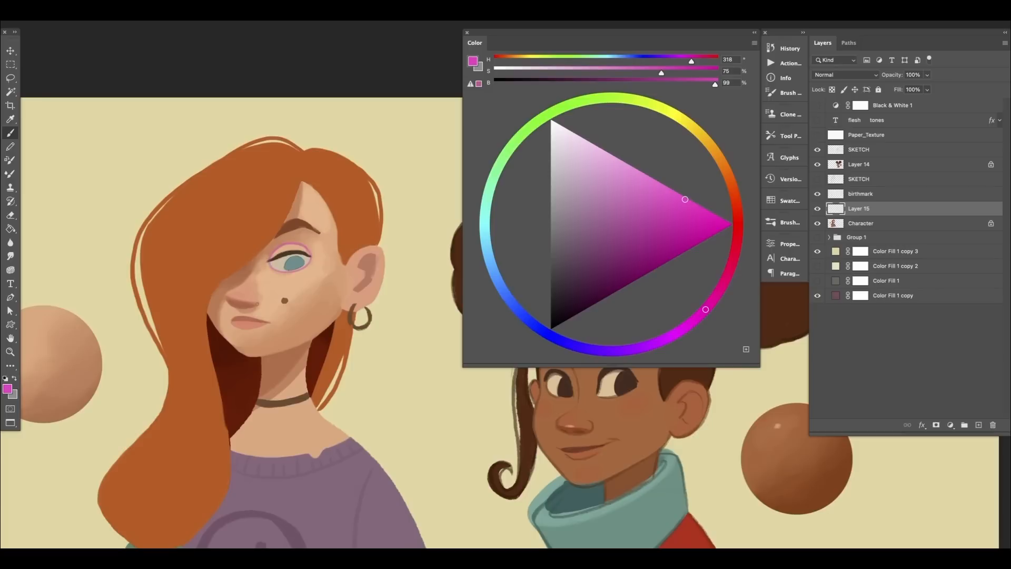
key(Delete)
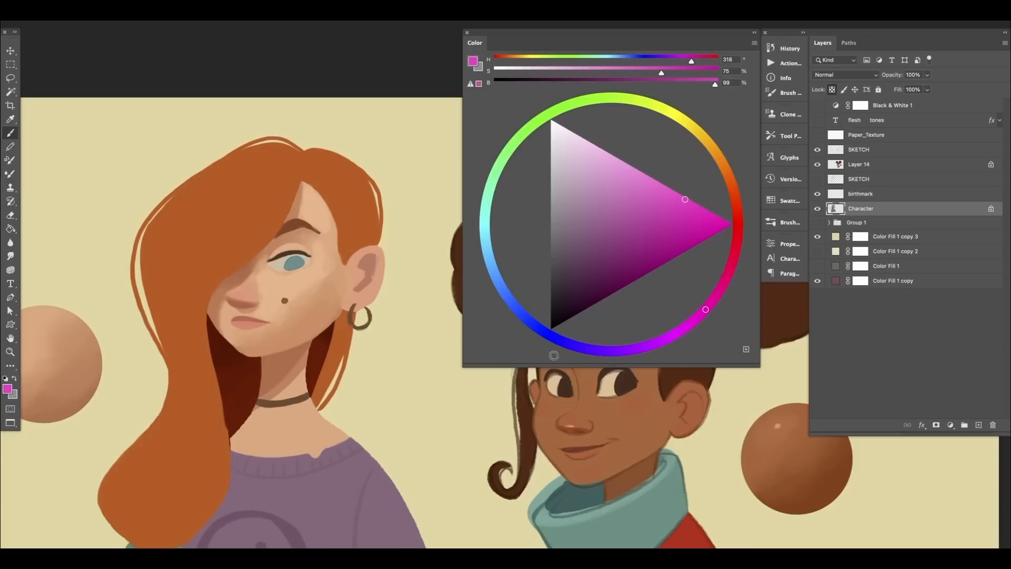
Paint the eye socket shadow between the inner brow and eyelid with sampled skin and hue 21, saturation 59%, brightness 73%.
alt+click(277, 246)
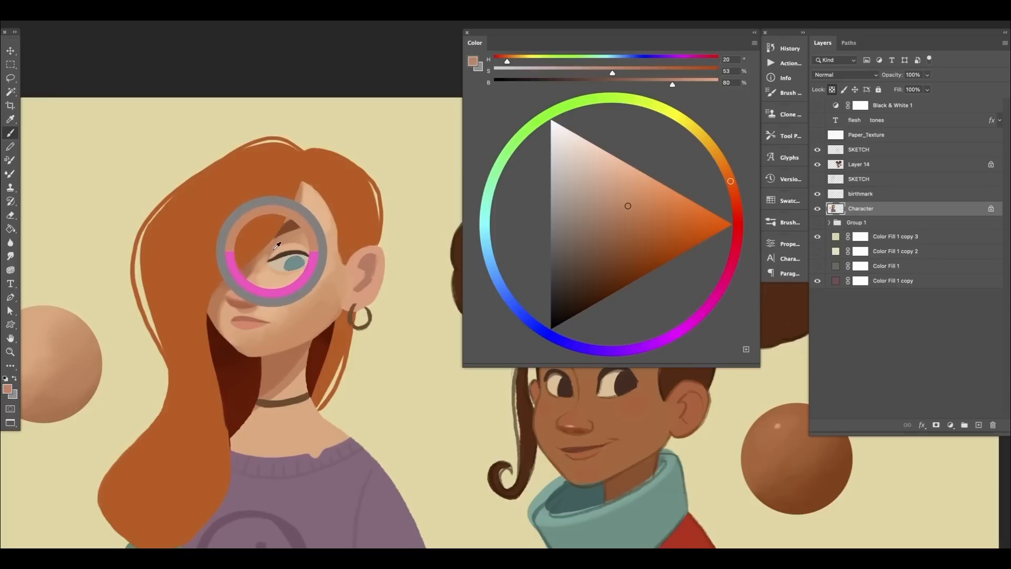
alt+click(278, 245)
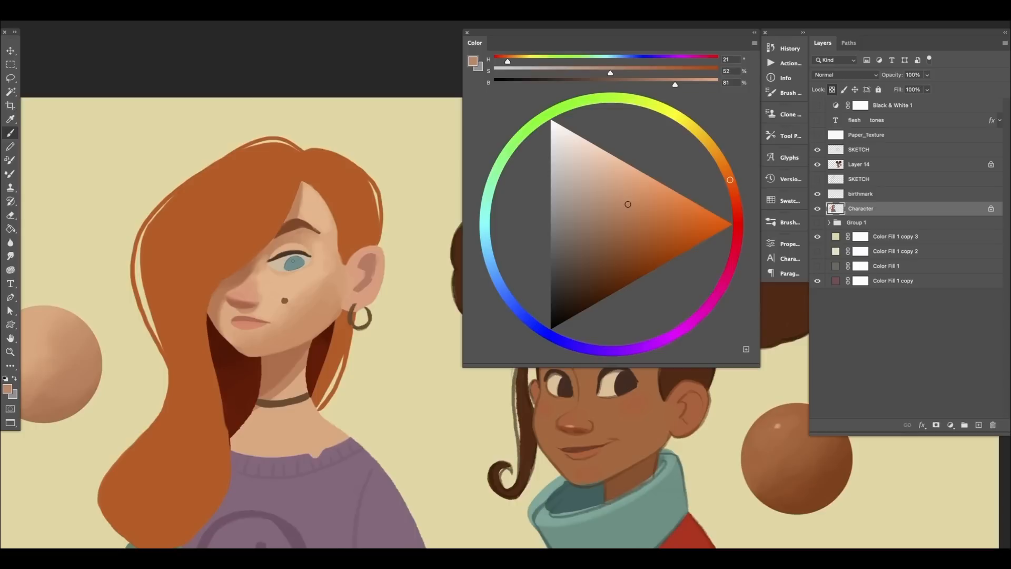
drag(285, 239, 282, 238)
drag(630, 220, 629, 219)
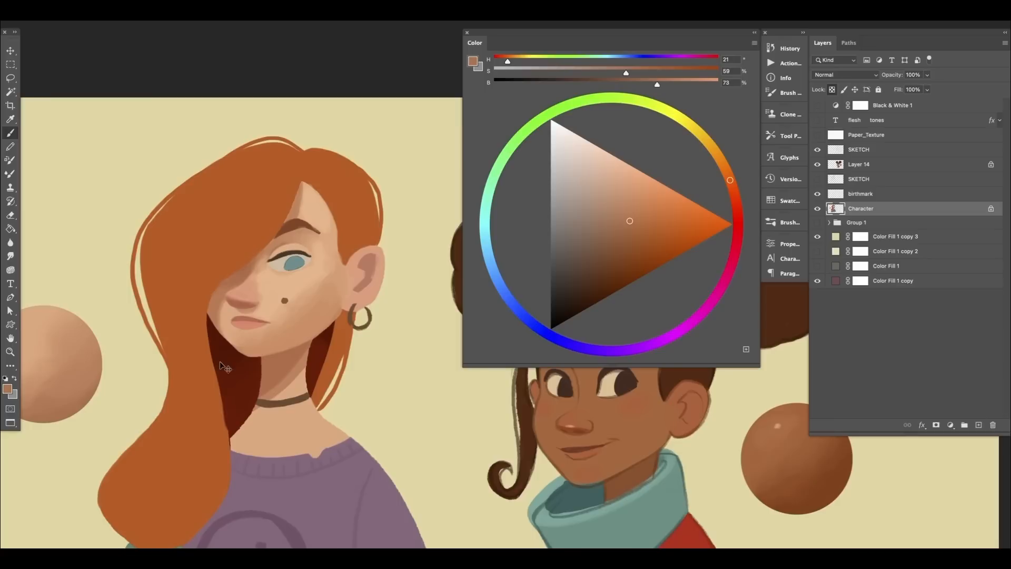
alt+click(286, 242)
alt+click(273, 246)
alt+click(301, 236)
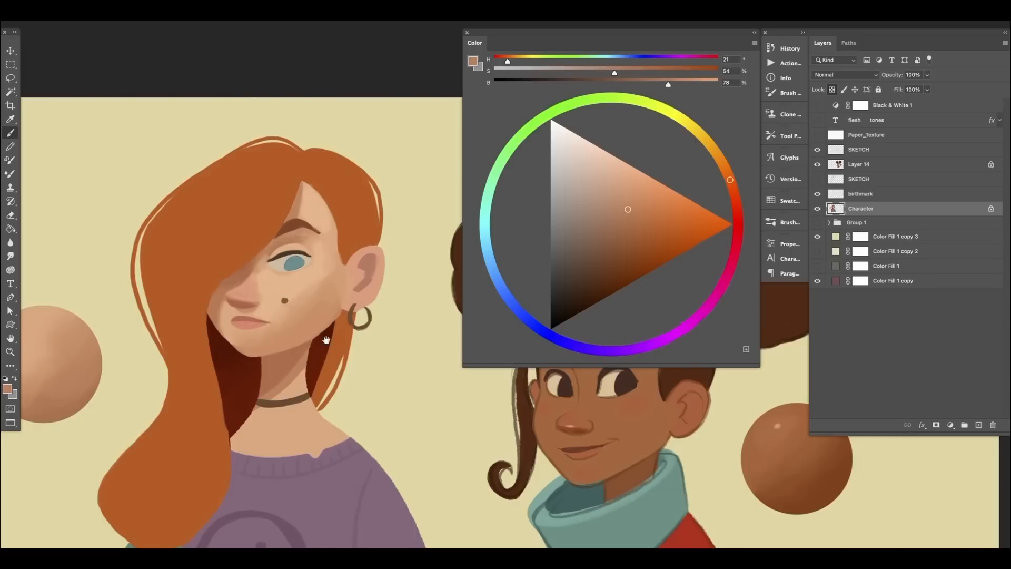
Blend the upper eyelid shadow below the brow with sampled tones, including hue 21, saturation 51%, brightness 83%.
drag(324, 338, 333, 338)
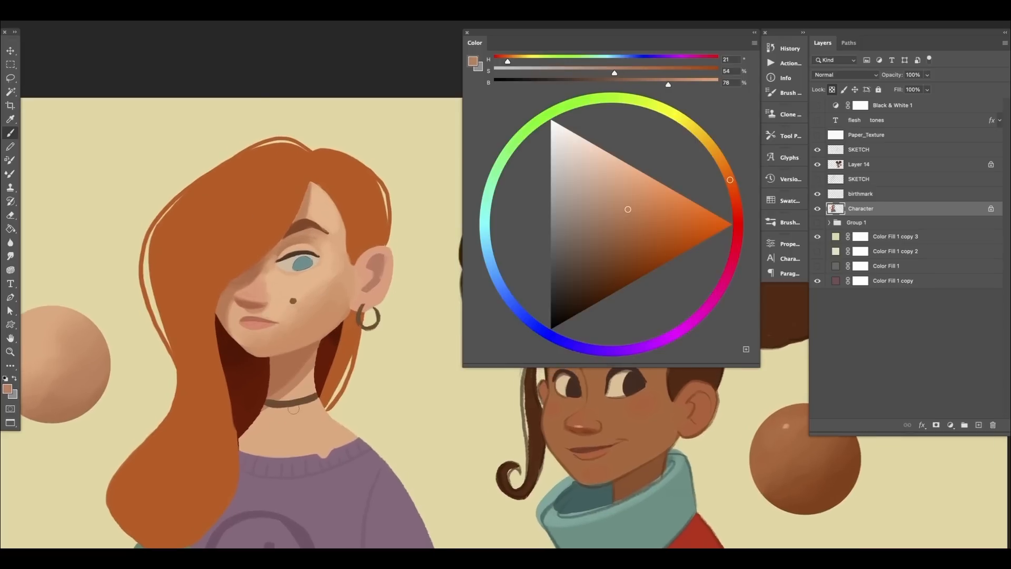
alt+click(310, 241)
alt+click(312, 232)
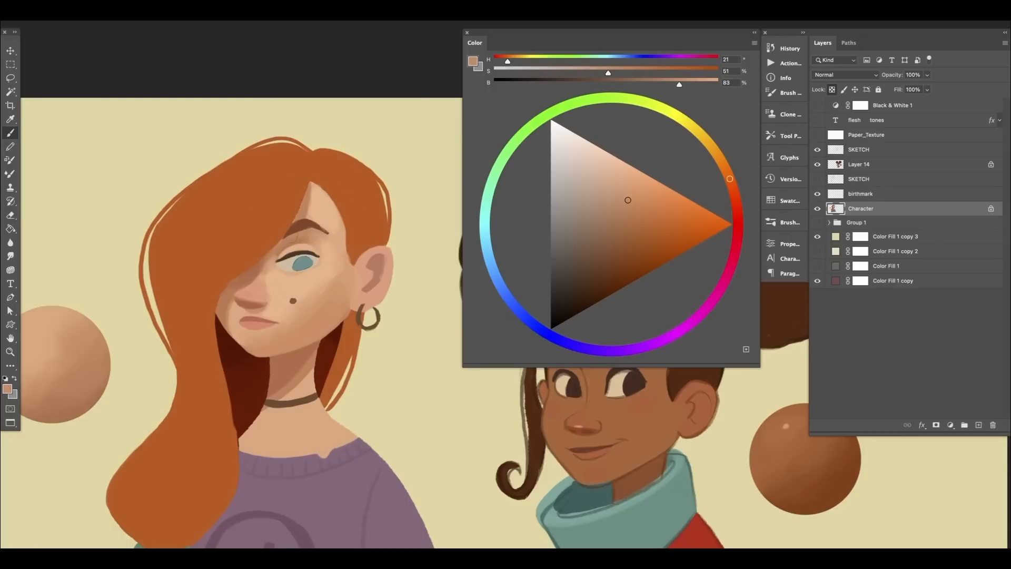
alt+click(285, 241)
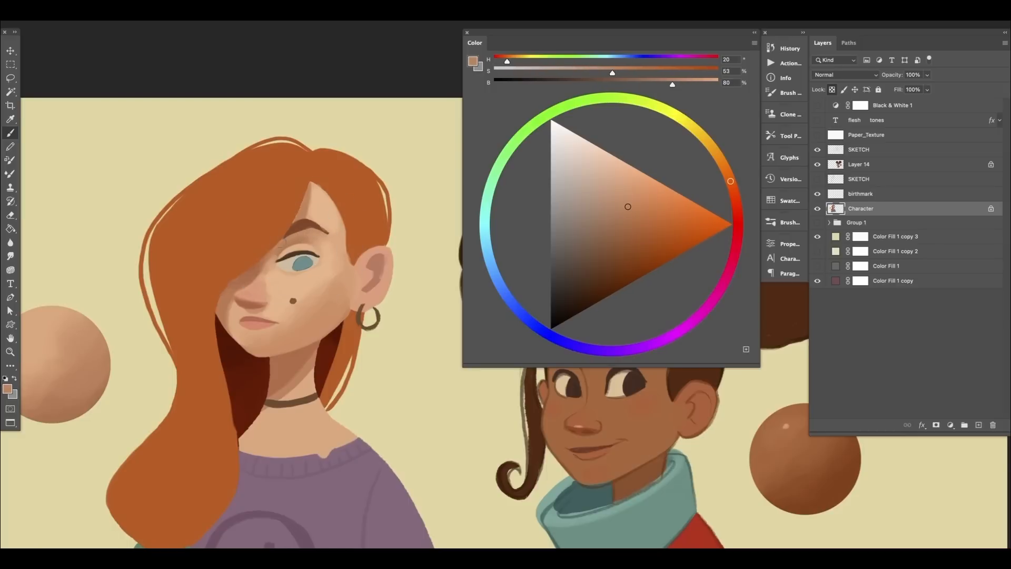
Shade and soften the nose bridge along the hair edge with sampled tones from hue 17, brightness 73% to hue 20, brightness 91%.
alt+click(267, 263)
alt+click(262, 263)
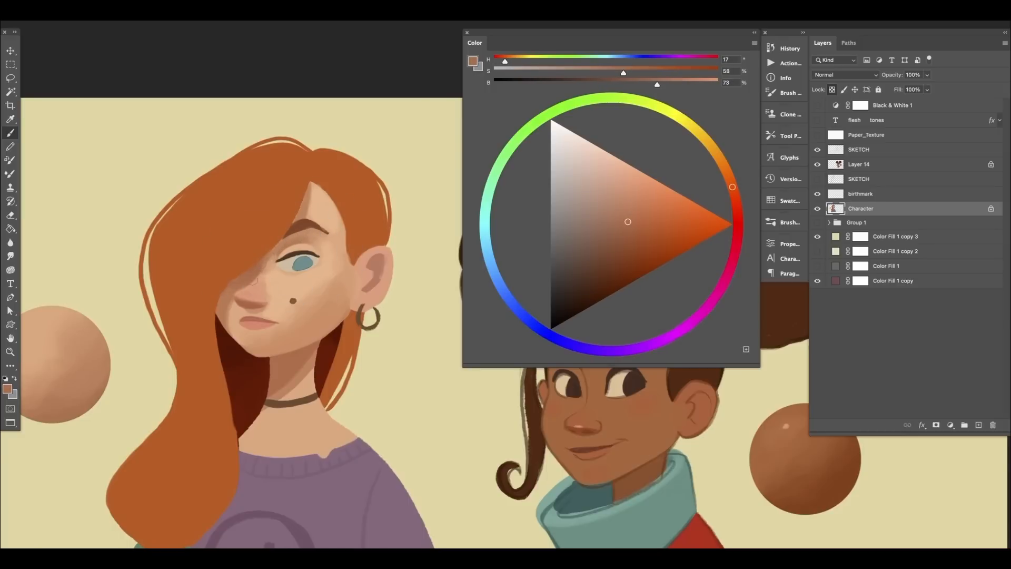
alt+click(269, 256)
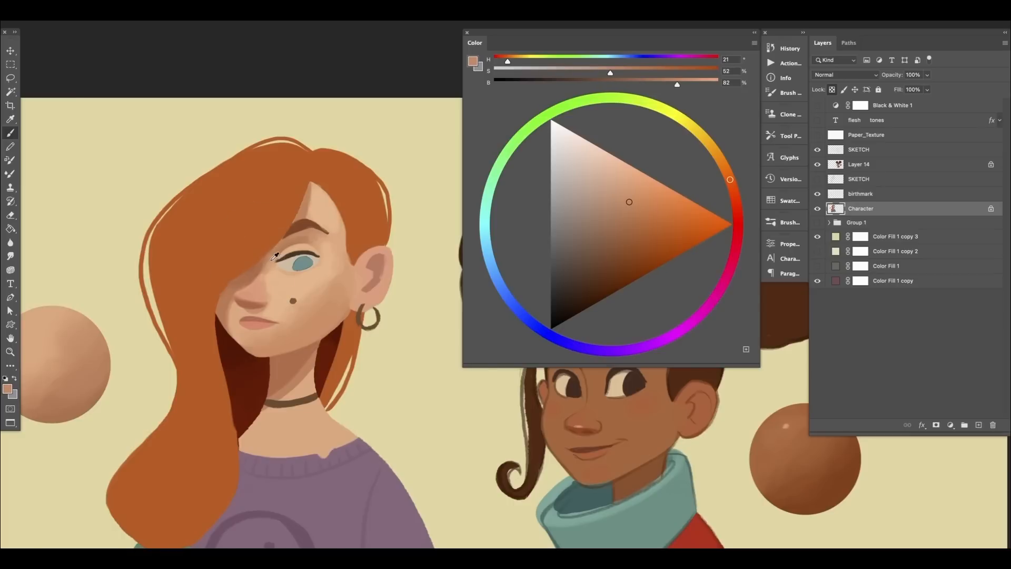
alt+click(274, 258)
alt+click(274, 265)
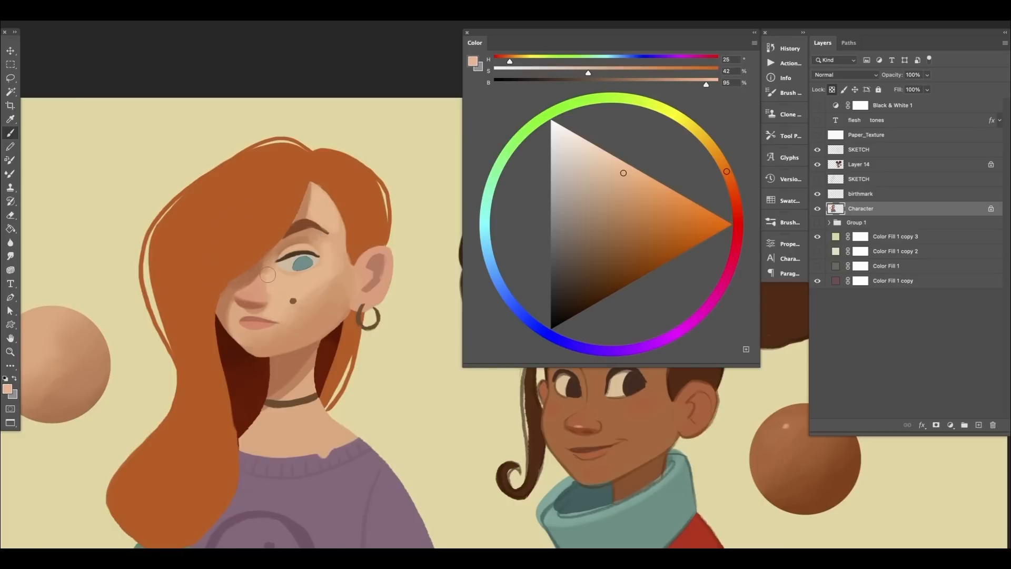
alt+click(262, 267)
alt+click(264, 277)
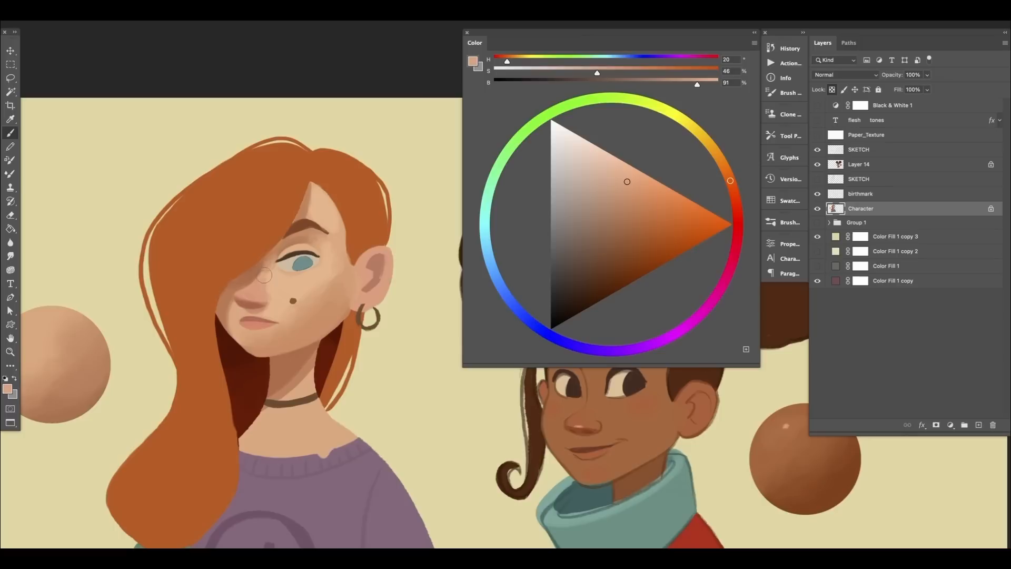
Blend the inner eye corner into the nose bridge with hue 21, saturation 51%, brightness 84% and lighter cheek skin.
alt+click(268, 266)
alt+click(274, 257)
alt+click(272, 258)
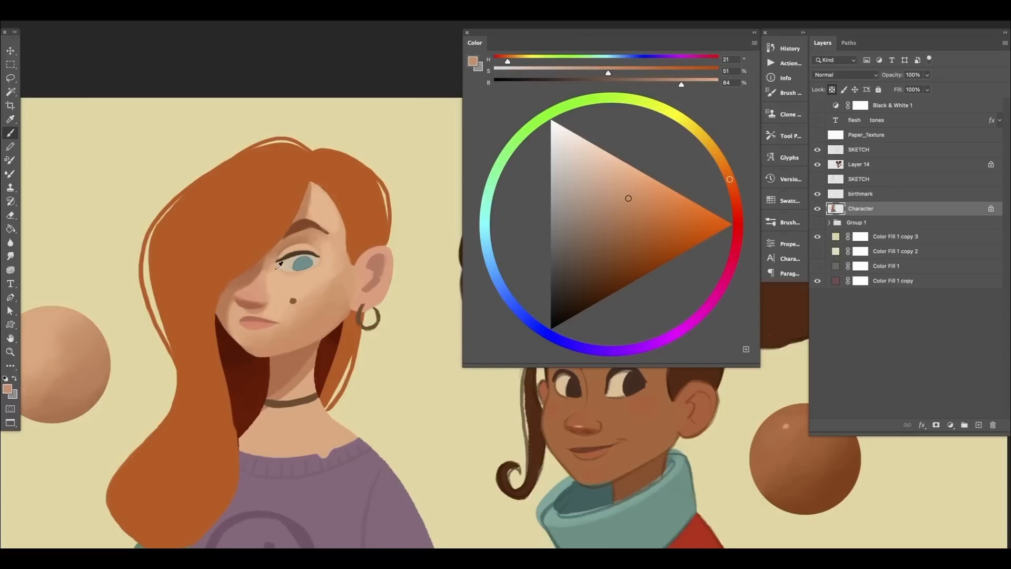
alt+click(272, 269)
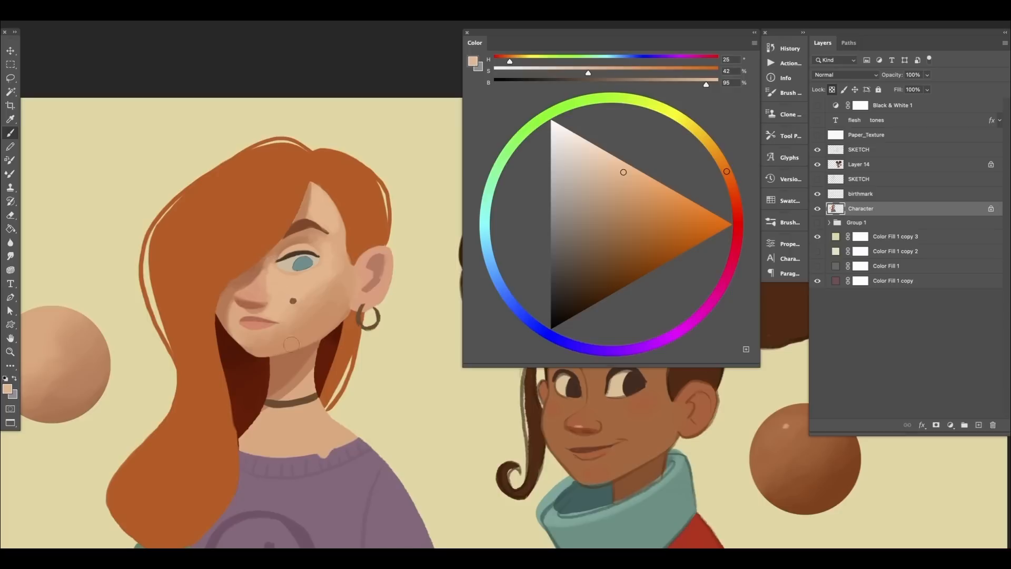
Smooth the shadow under the brow's outer half with sampled tones, including hue 24, saturation 46%, brightness 89%.
alt+click(313, 240)
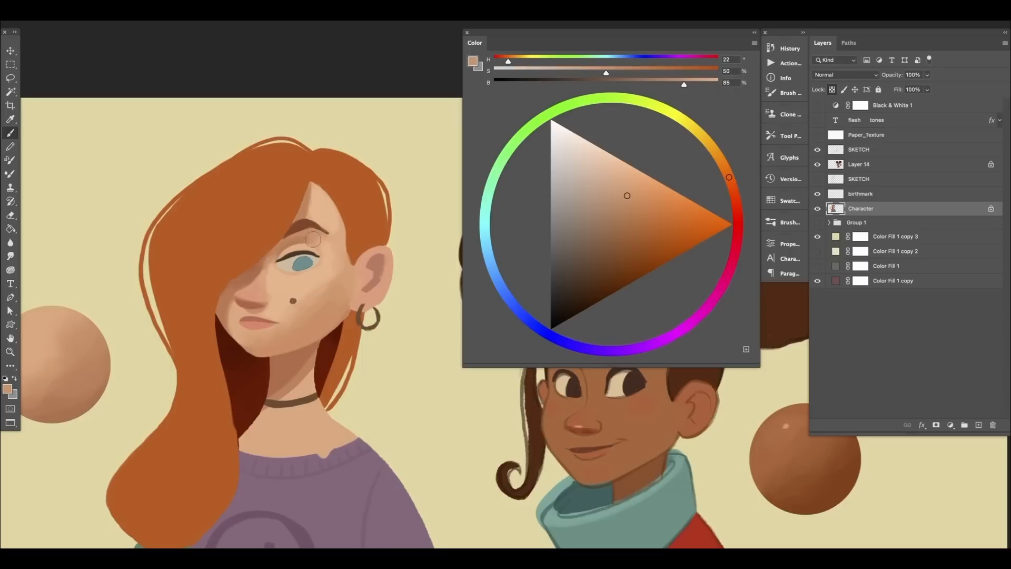
alt+click(316, 238)
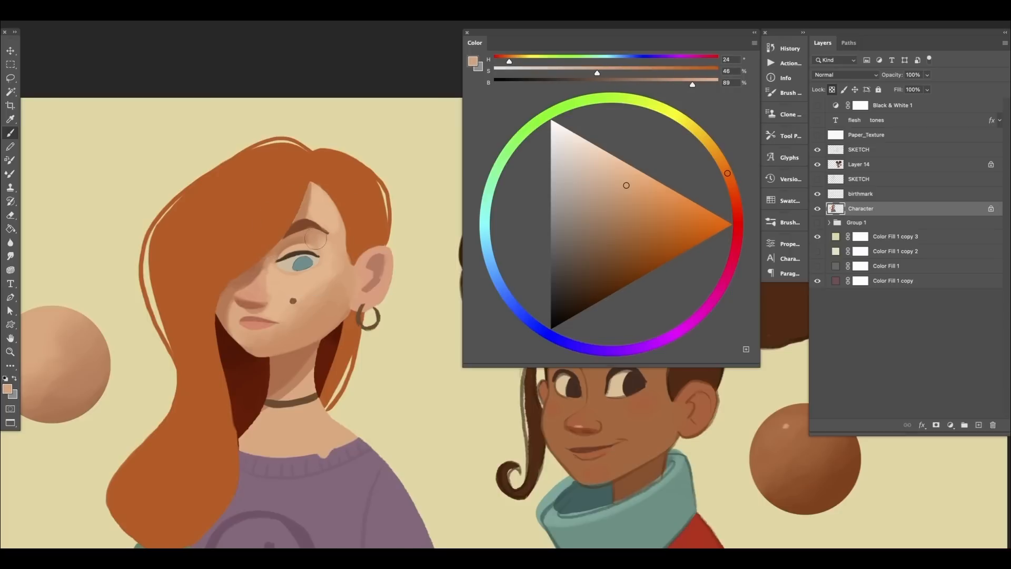
alt+click(312, 243)
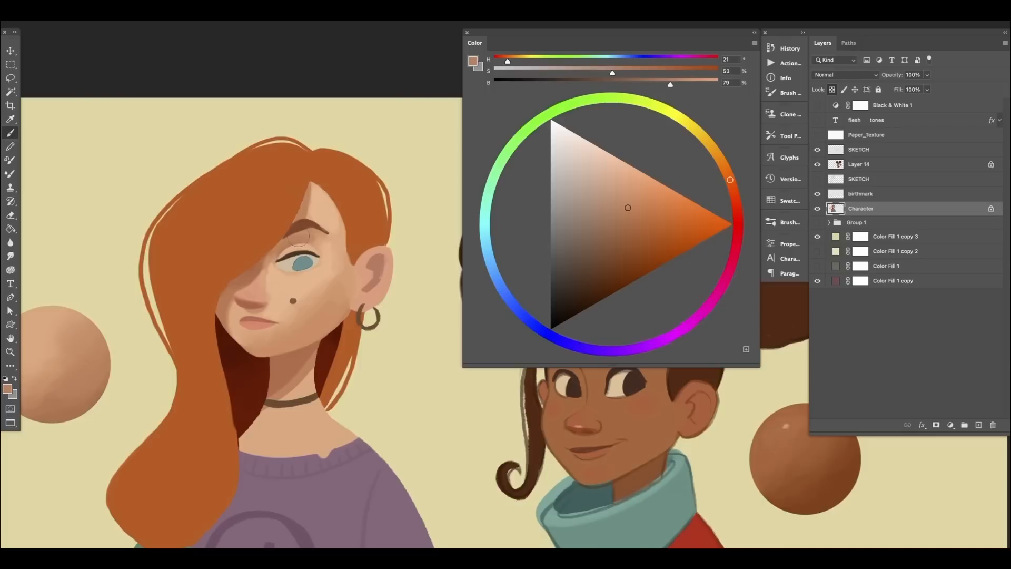
alt+click(314, 237)
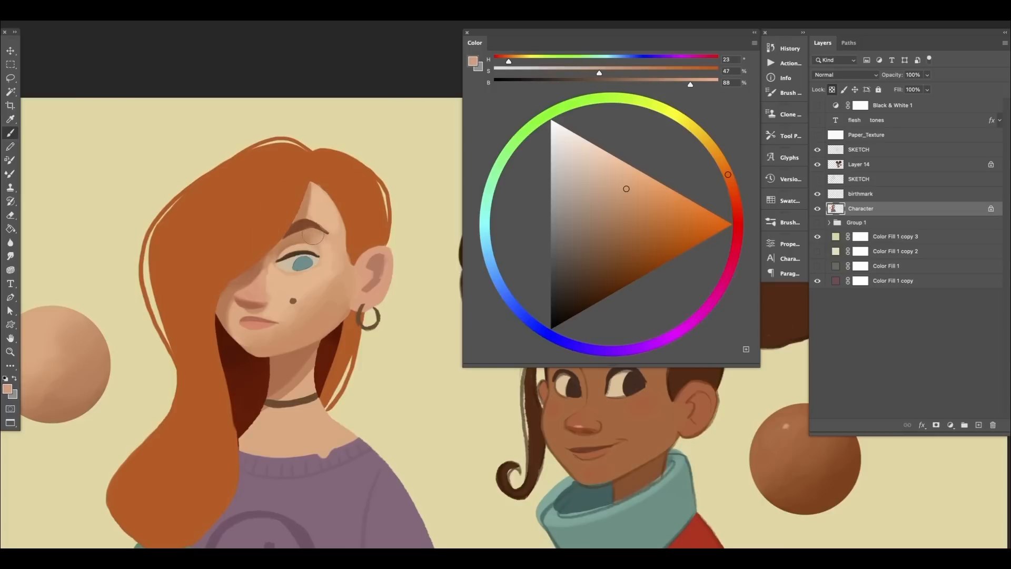
alt+click(312, 235)
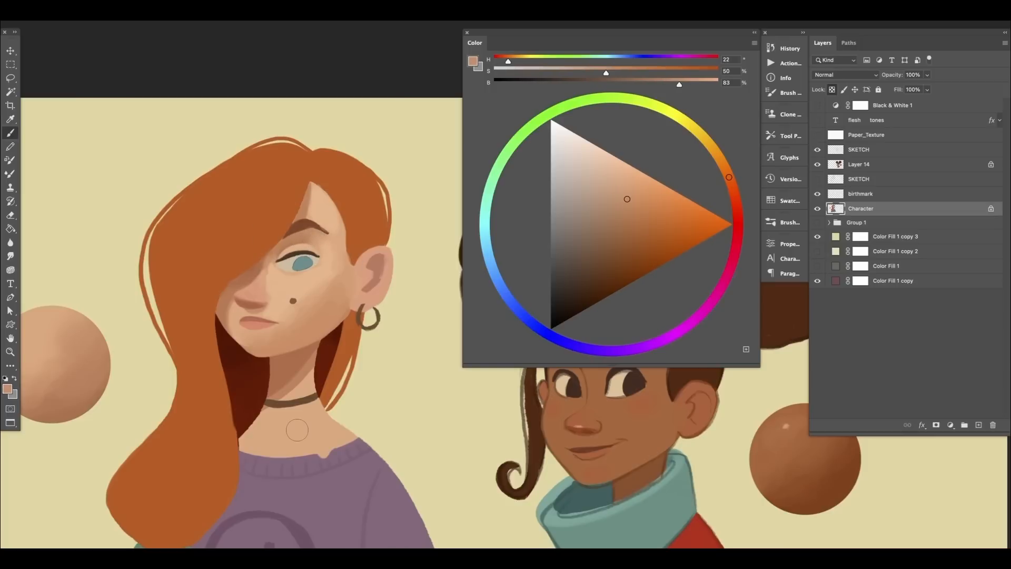
Smooth the cheek beside the birthmark with hue 23, saturation 48%, brightness 88%, and restore the hair edge above the brow with sampled hair orange.
alt+click(320, 309)
alt+click(308, 295)
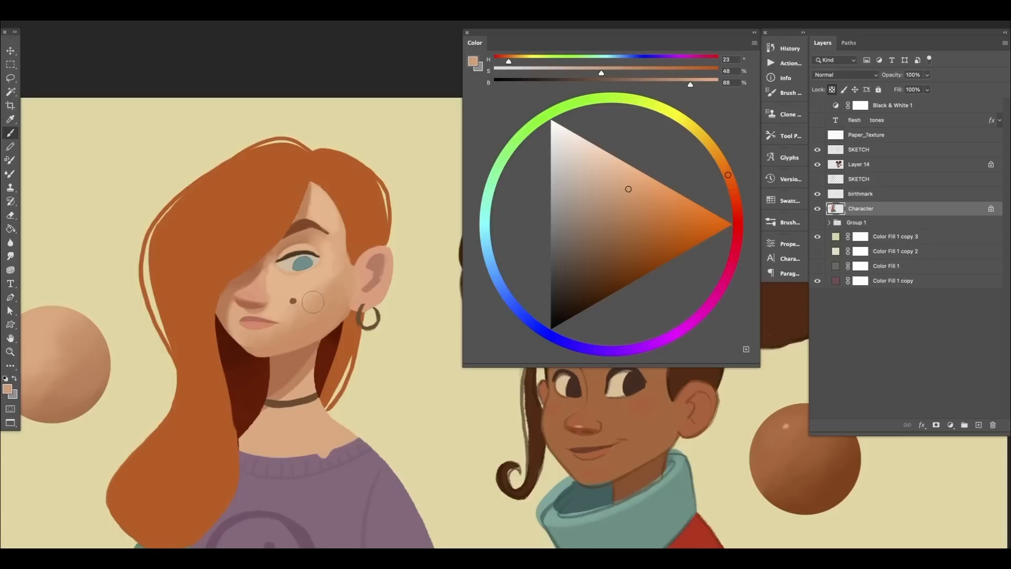
alt+click(309, 207)
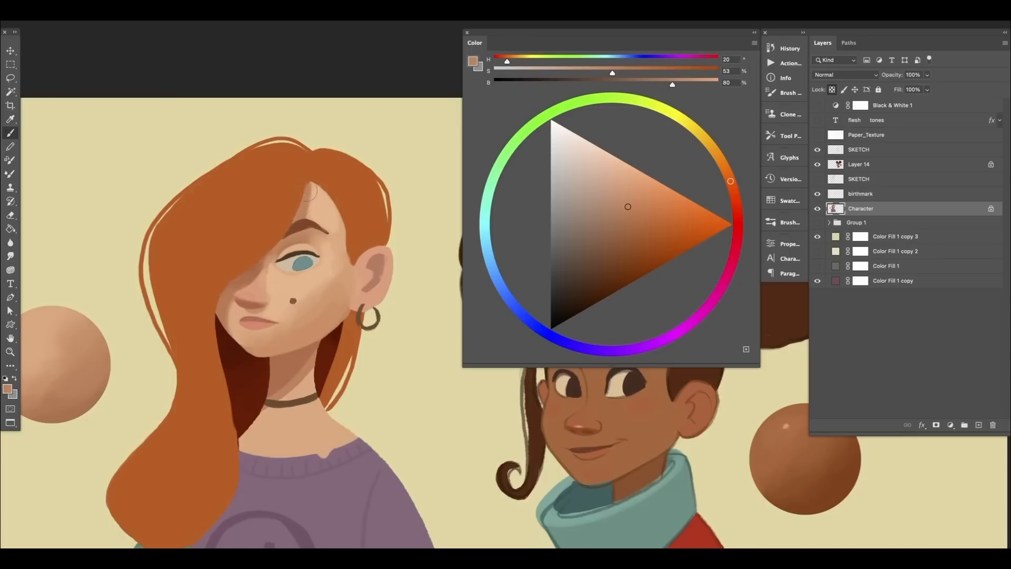
alt+click(305, 192)
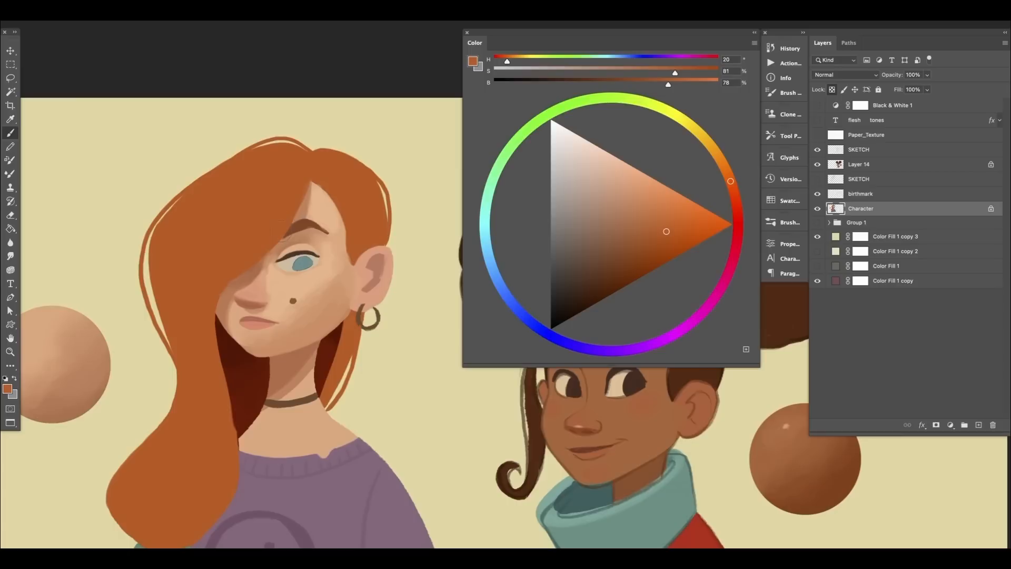
drag(281, 231, 300, 200)
Paint the hair's shadow onto the upper forehead with hue 20, saturation 53%, brightness 80% and lighter sampled skin tones.
alt+click(305, 209)
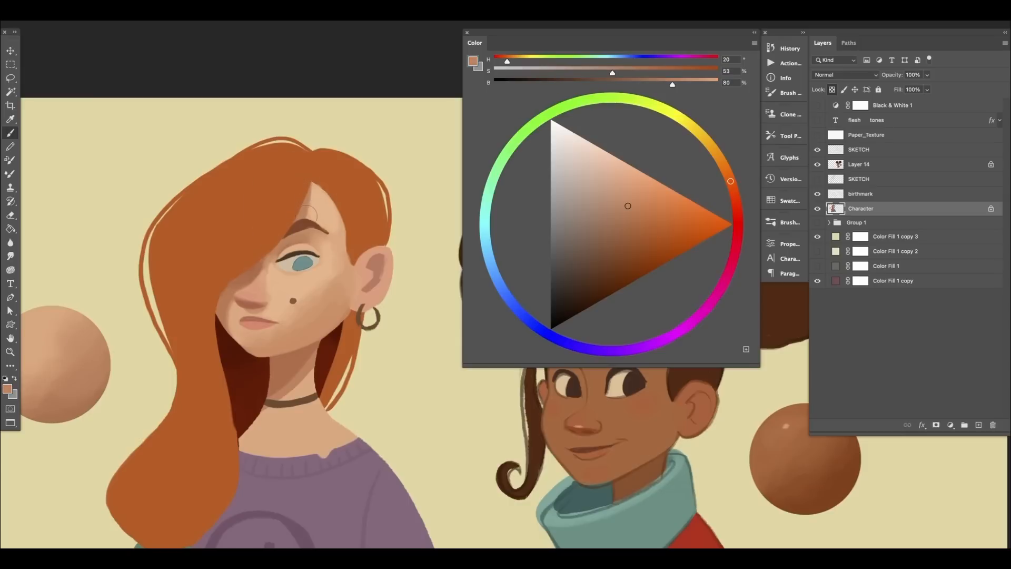
alt+click(314, 199)
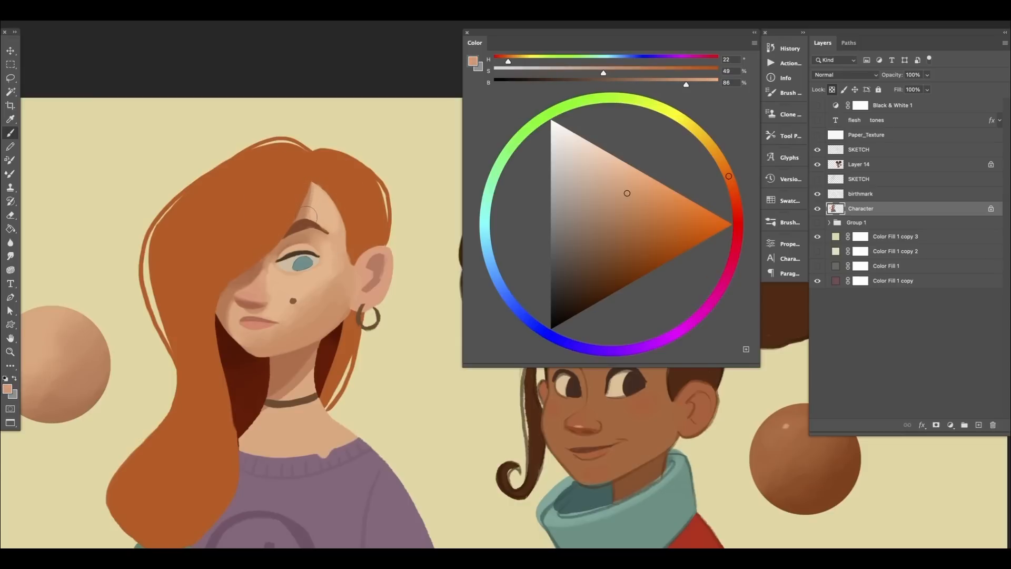
alt+click(307, 202)
drag(310, 196, 310, 213)
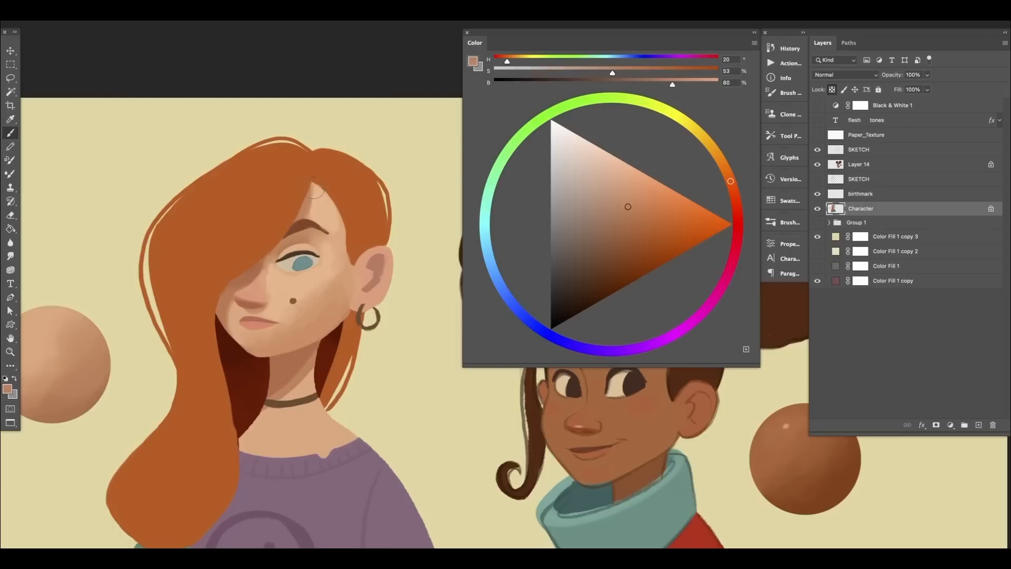
alt+click(315, 204)
Soften the forehead shadow's edge with sampled midtones from hue 22, brightness 84% to hue 25, saturation 42%, brightness 95%.
alt+click(331, 289)
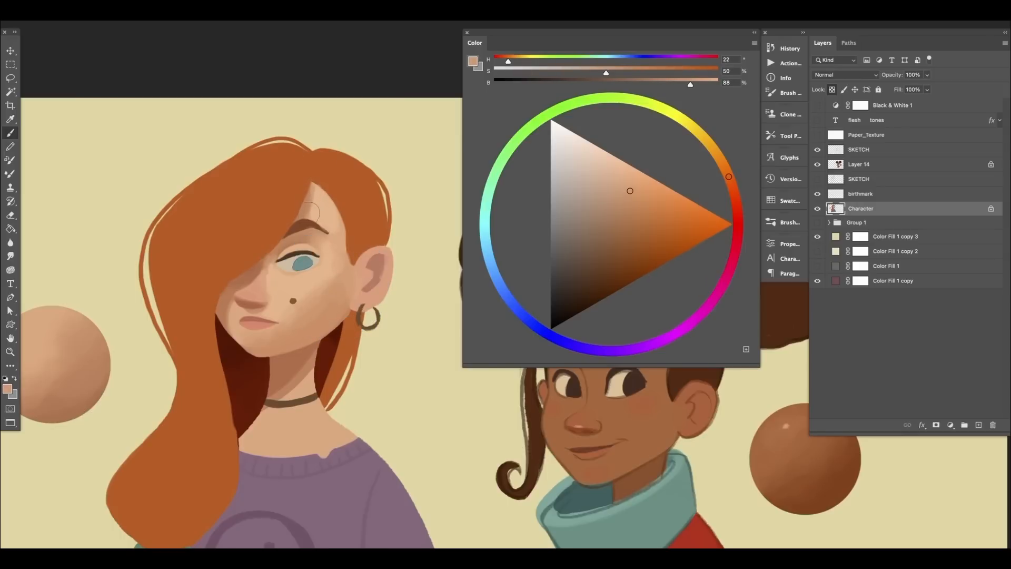
alt+click(317, 192)
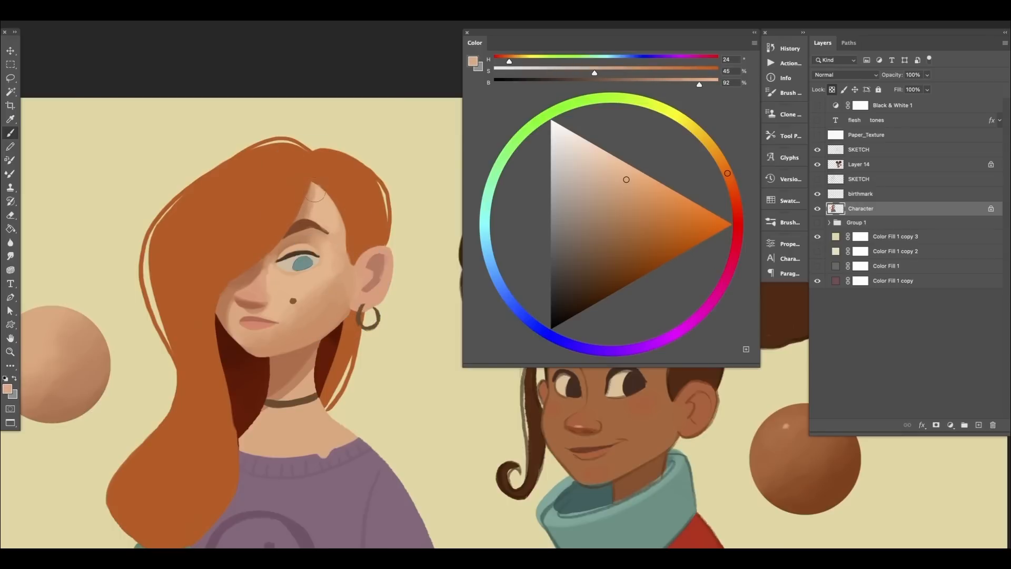
alt+click(302, 198)
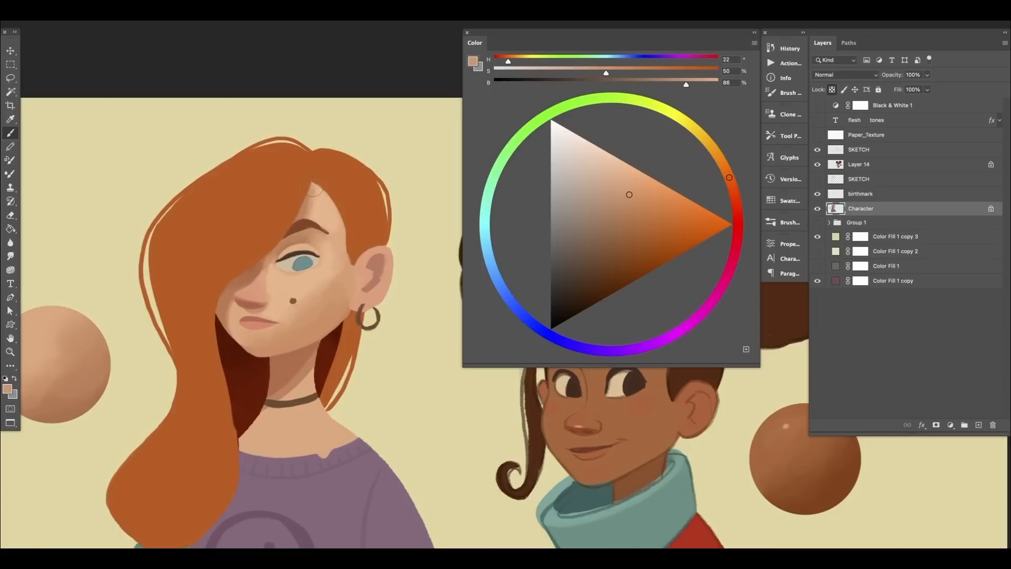
alt+click(308, 198)
alt+click(310, 195)
alt+click(308, 187)
alt+click(315, 199)
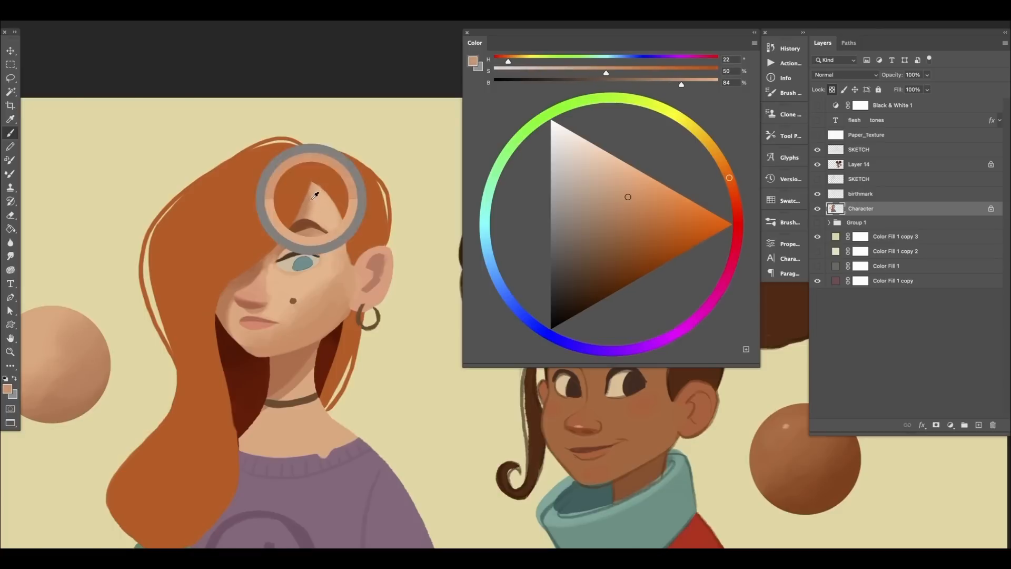
alt+click(316, 198)
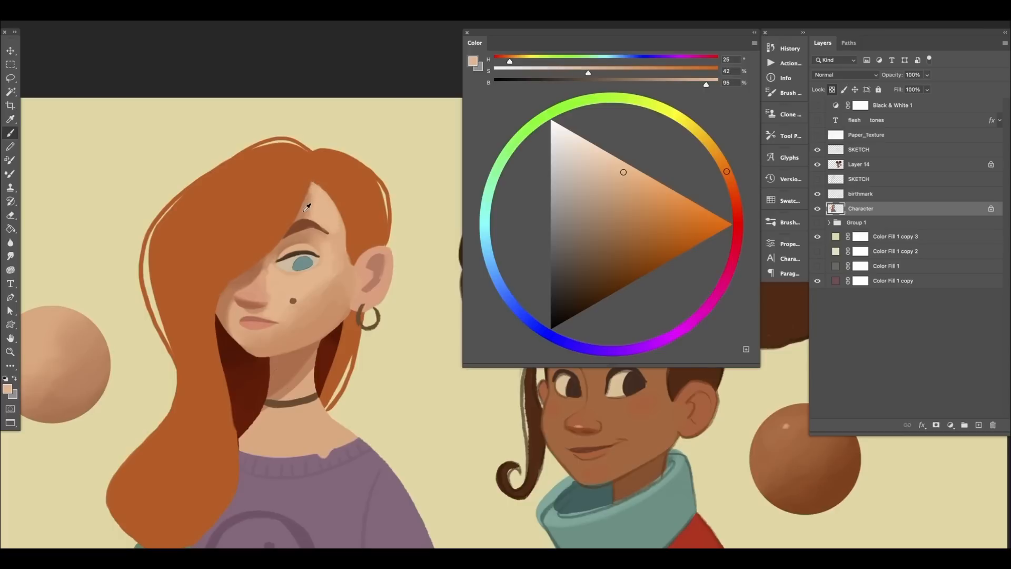
alt+click(311, 187)
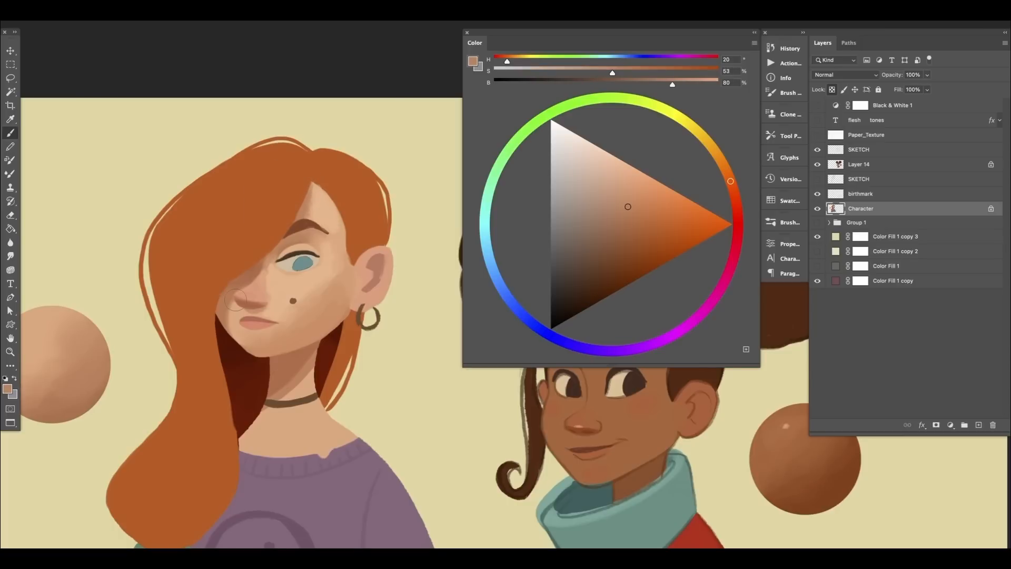
Shade the jaw and lower cheek with hue 21, saturation 58%, brightness 80%, blending toward the ear with hue 21, saturation 53%, brightness 85%.
drag(329, 410, 342, 377)
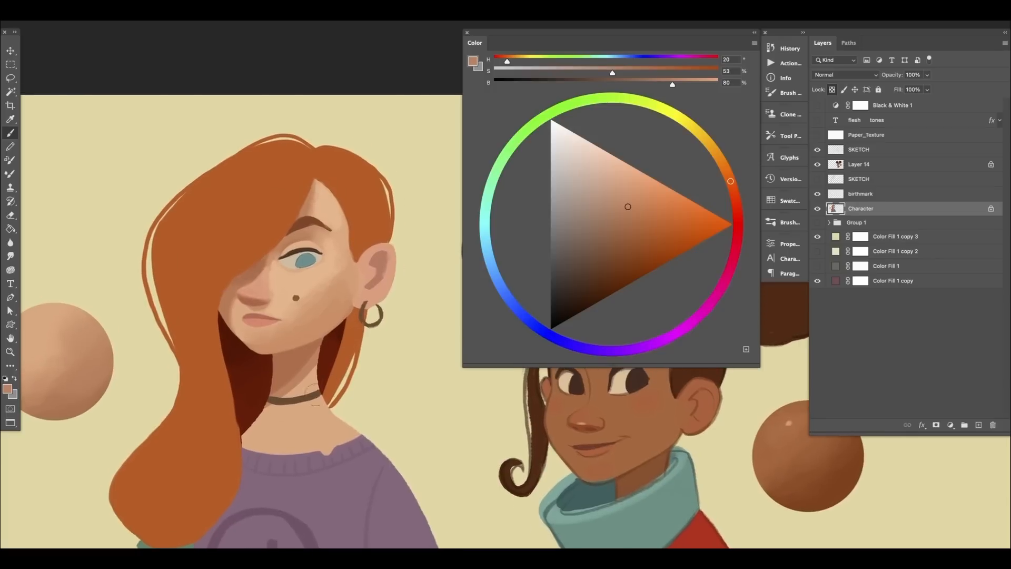
alt+click(320, 329)
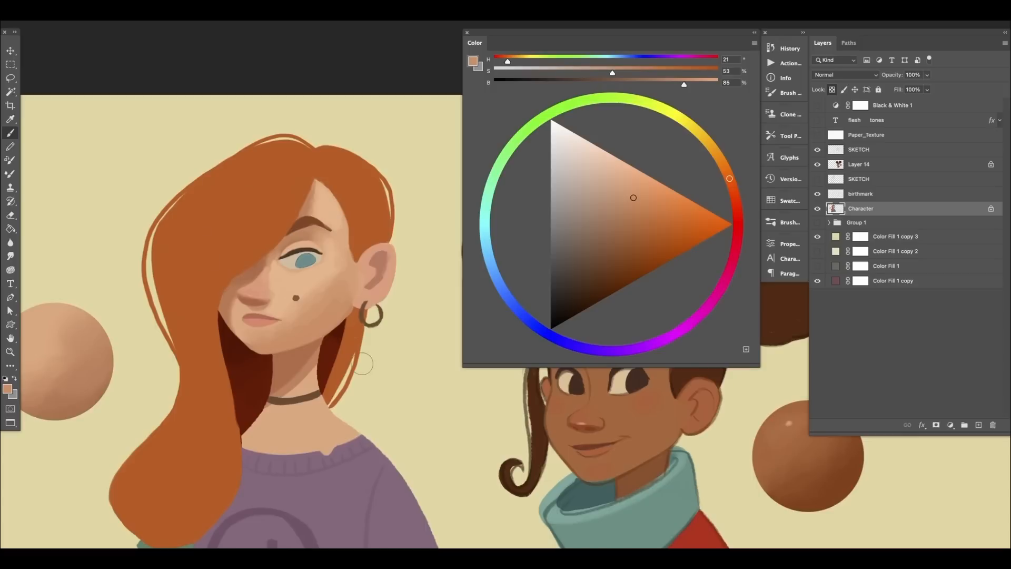
alt+click(316, 332)
drag(633, 198, 636, 210)
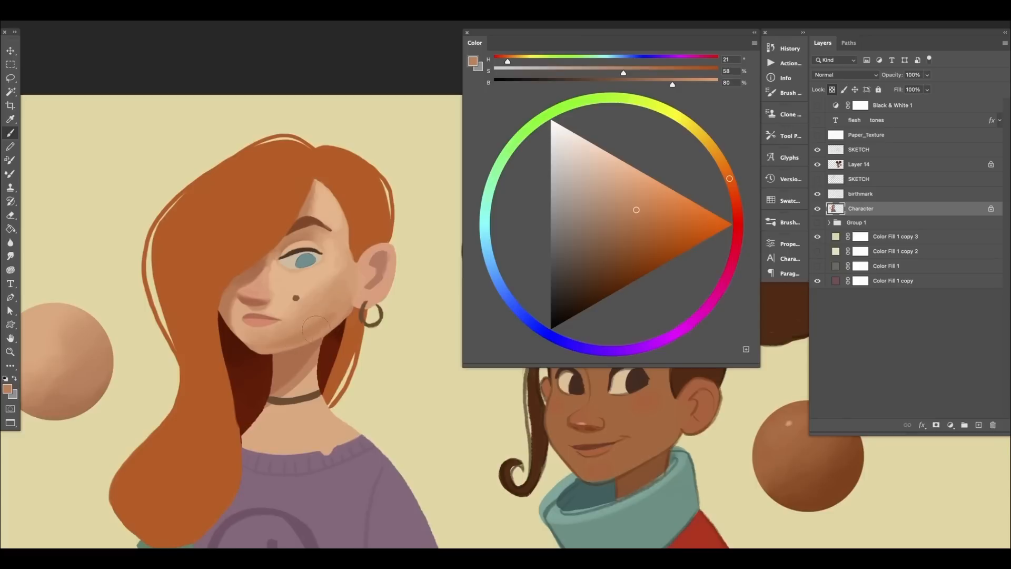
alt+click(270, 337)
alt+click(341, 301)
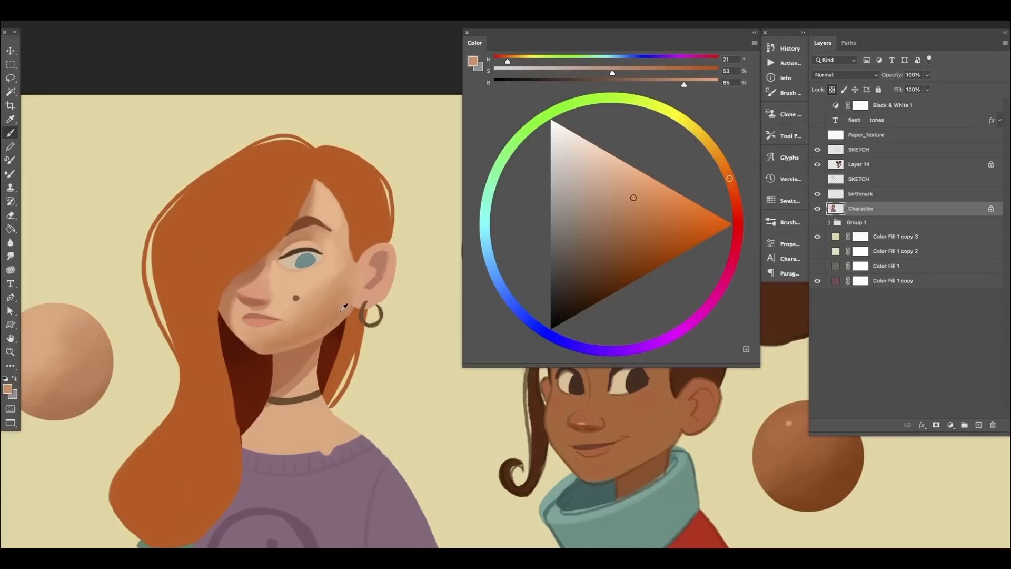
alt+click(346, 304)
alt+click(341, 293)
Deepen the neck shadow below the red-haired character's jaw with hue 18, saturation 65%, brightness 69%.
alt+click(302, 349)
alt+click(301, 351)
drag(631, 222, 633, 233)
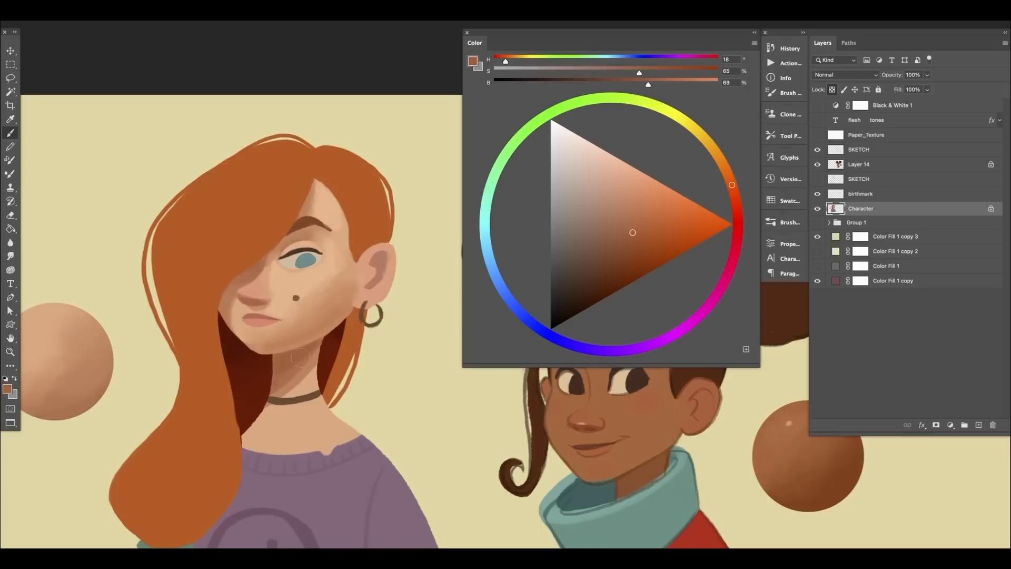
Brighten the white of the red-haired character's eye with hue 42, saturation 23%, brightness 97%.
mouse_move(319, 376)
mouse_down()
mouse_move(319, 365)
mouse_move(310, 379)
mouse_up()
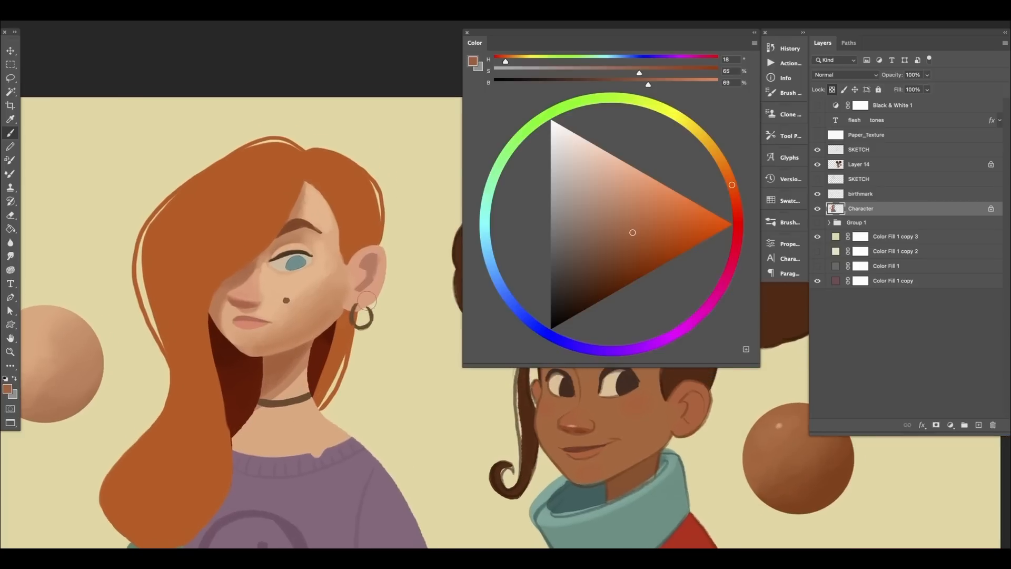
alt+click(280, 260)
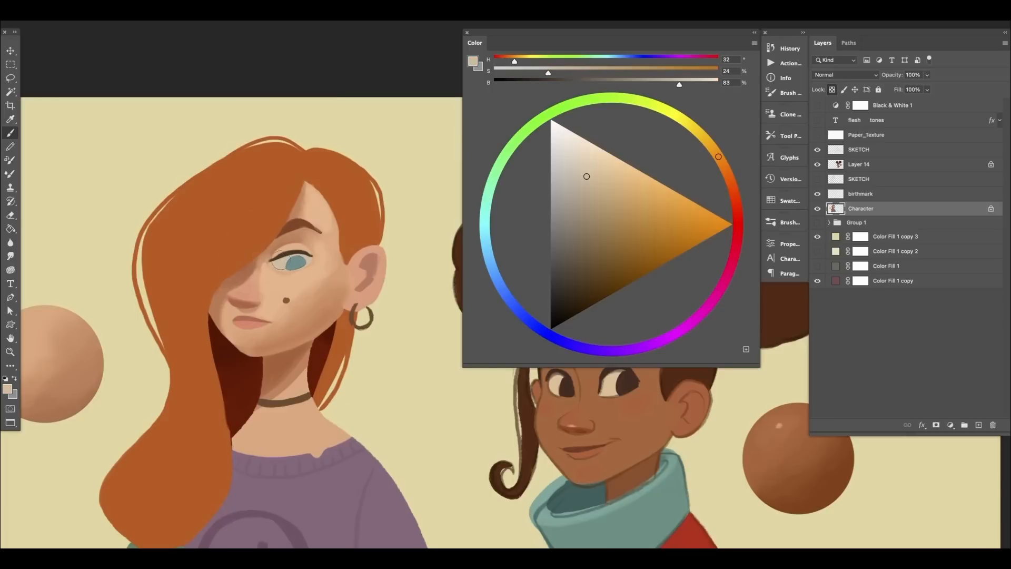
drag(592, 162, 591, 153)
click(706, 140)
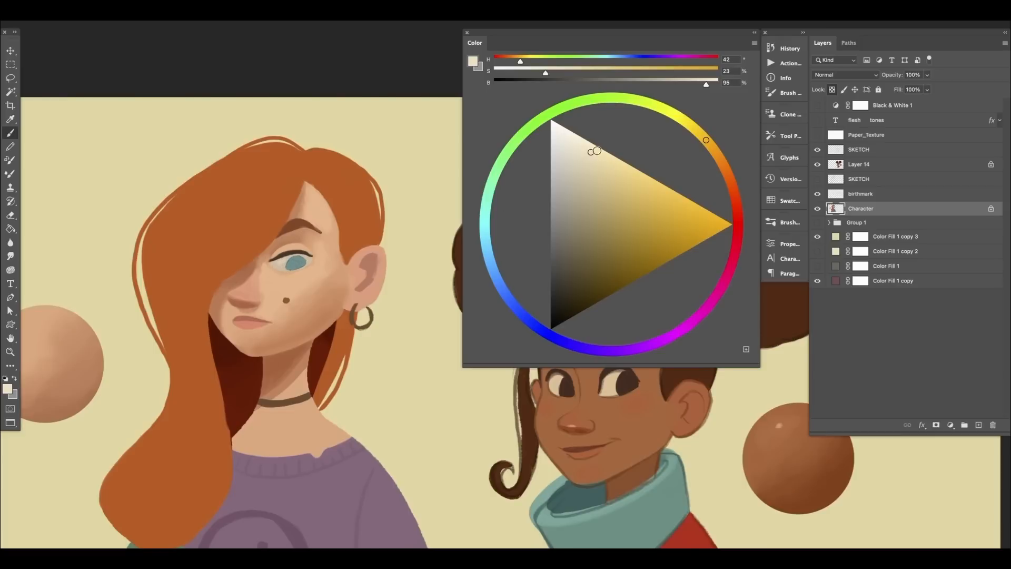
drag(592, 152, 591, 149)
click(277, 262)
click(309, 258)
Refine the eye around the iris with sampled teal at hue 179, saturation 35%, brightness 56% and the cream eye white.
alt+click(300, 256)
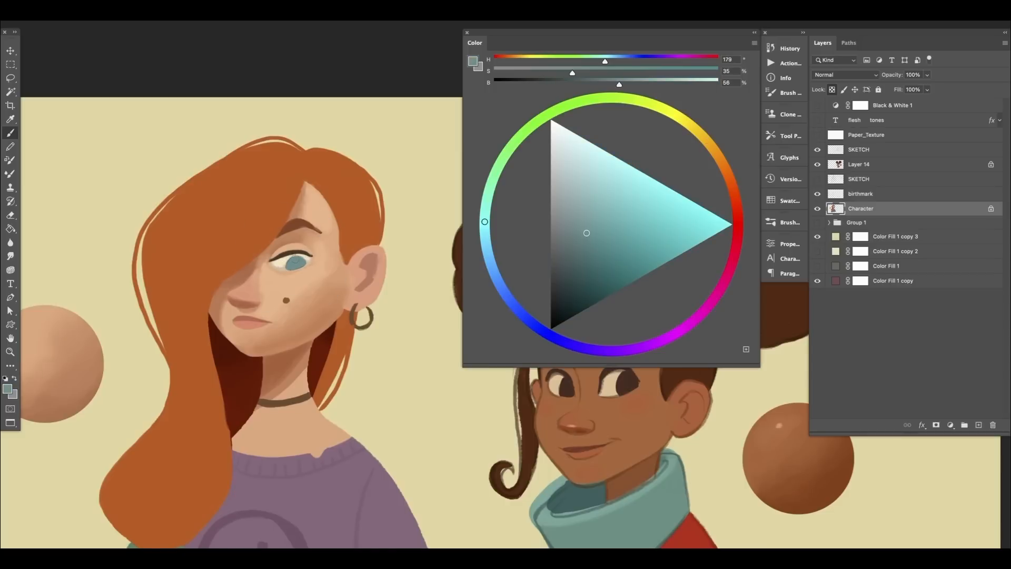
alt+click(284, 260)
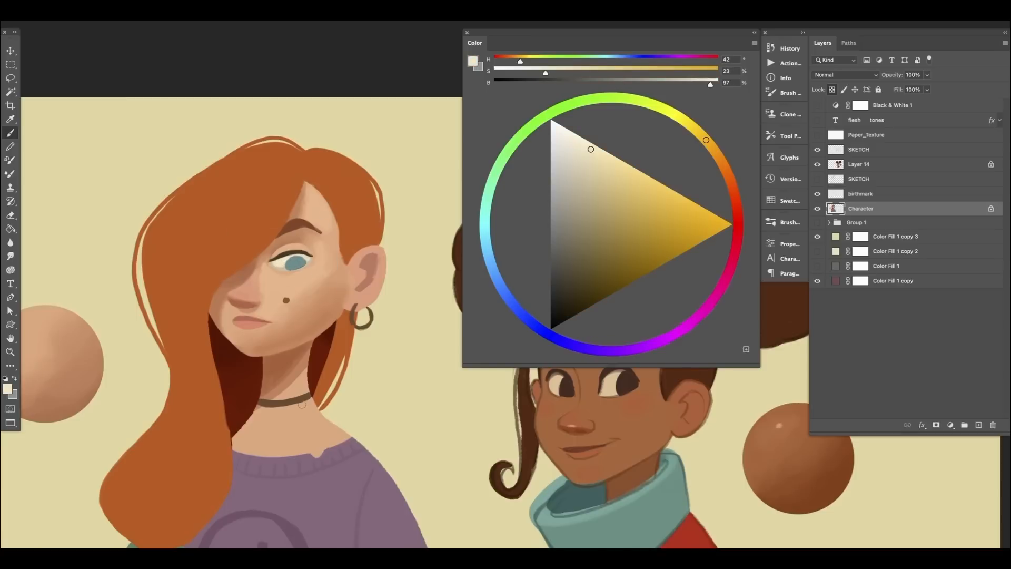
drag(304, 259, 289, 265)
Enlarge the brush and smooth the upper cheek below the eye with hue 24, saturations 46% and 44%, brightnesses 91% and 93%.
drag(321, 346, 318, 343)
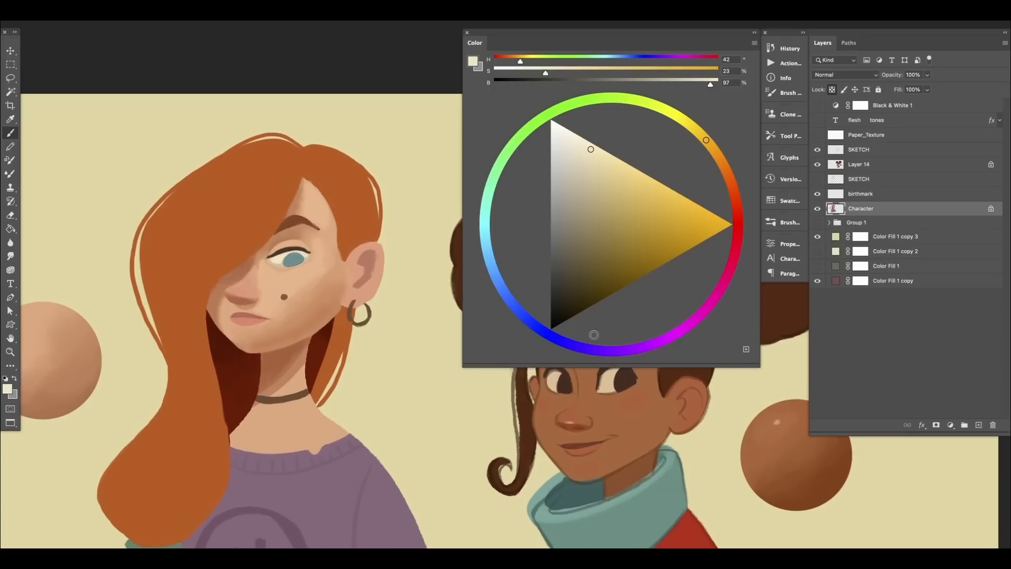
key(bracketright)
key(bracketright)
key(bracketright)
alt+click(334, 267)
alt+click(315, 283)
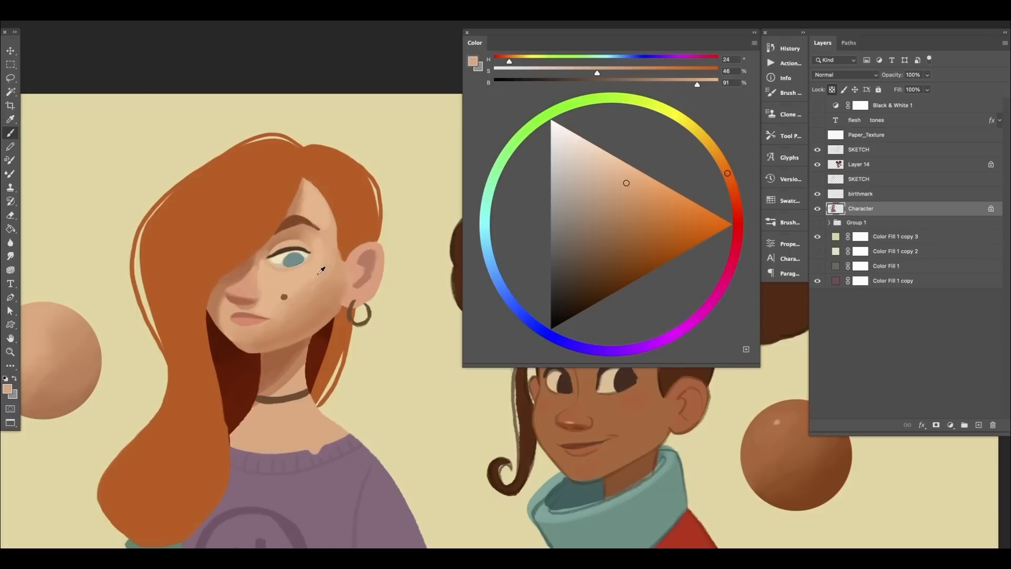
alt+click(318, 274)
Blend the side of the nose into the cheek with sampled tones from hue 17, saturation 48%, brightness 91% to hue 24, saturation 43%, brightness 95%.
drag(350, 365, 356, 368)
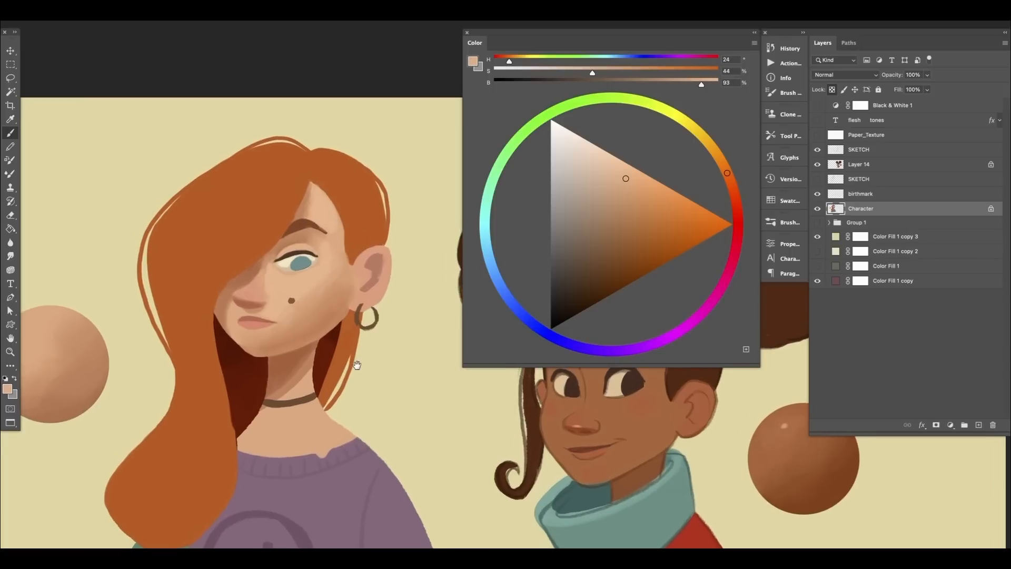
alt+click(264, 285)
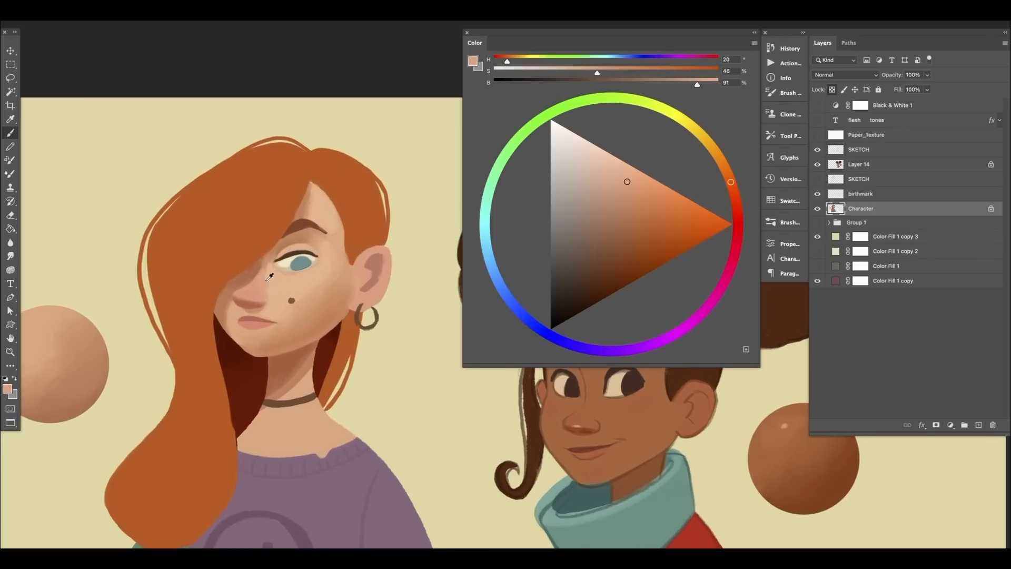
alt+click(268, 278)
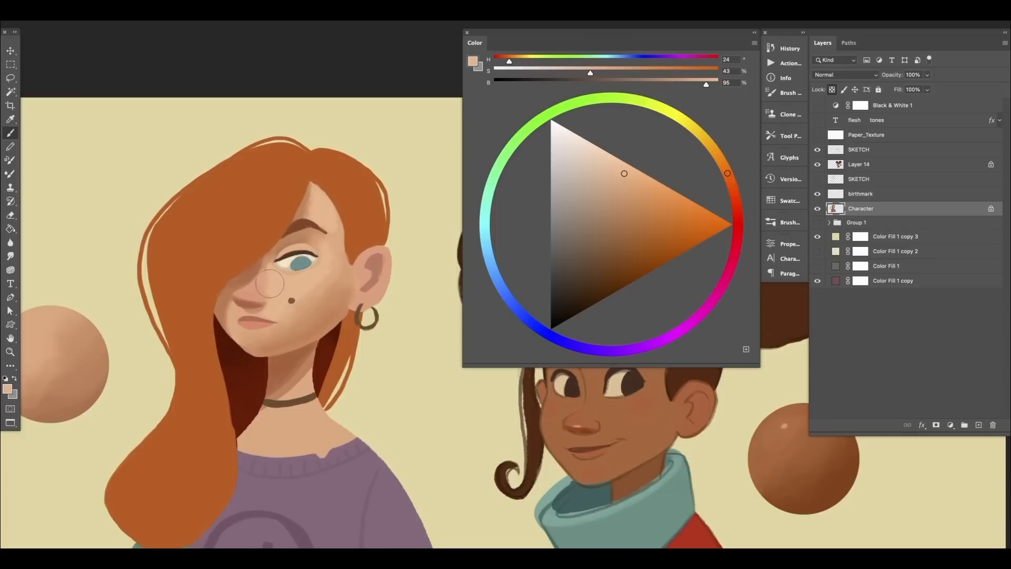
alt+click(269, 280)
alt+click(271, 277)
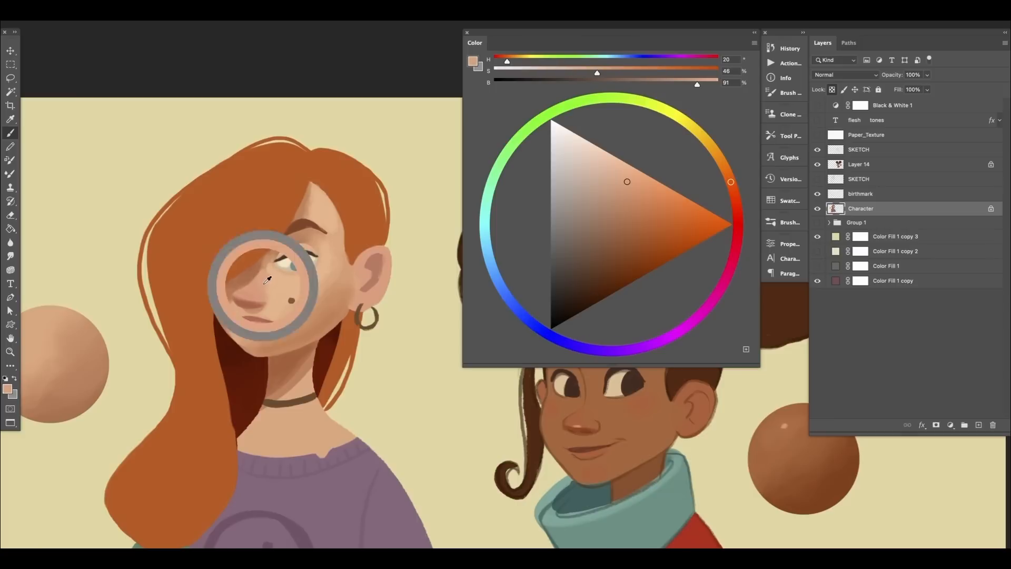
alt+click(268, 276)
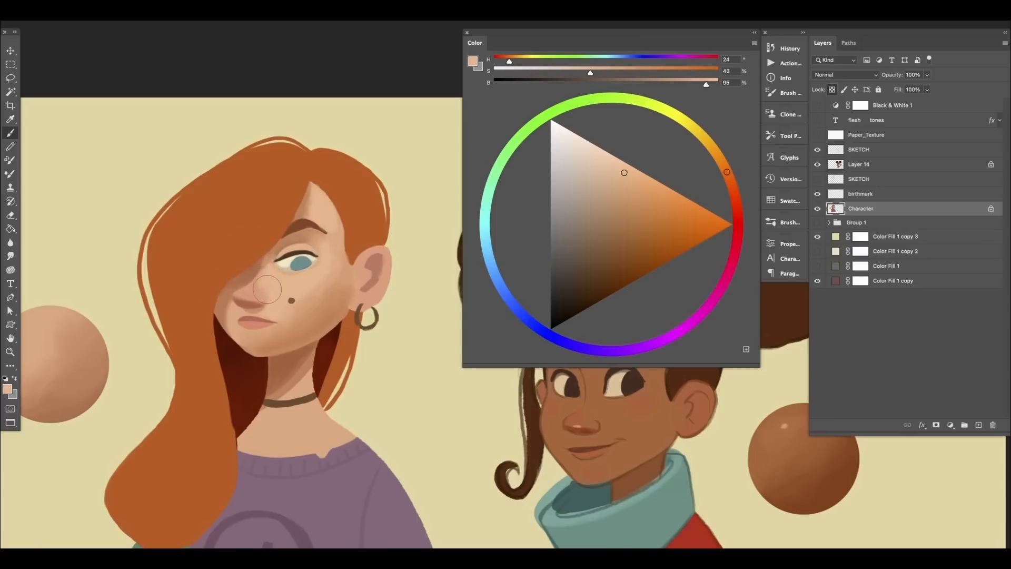
alt+click(262, 284)
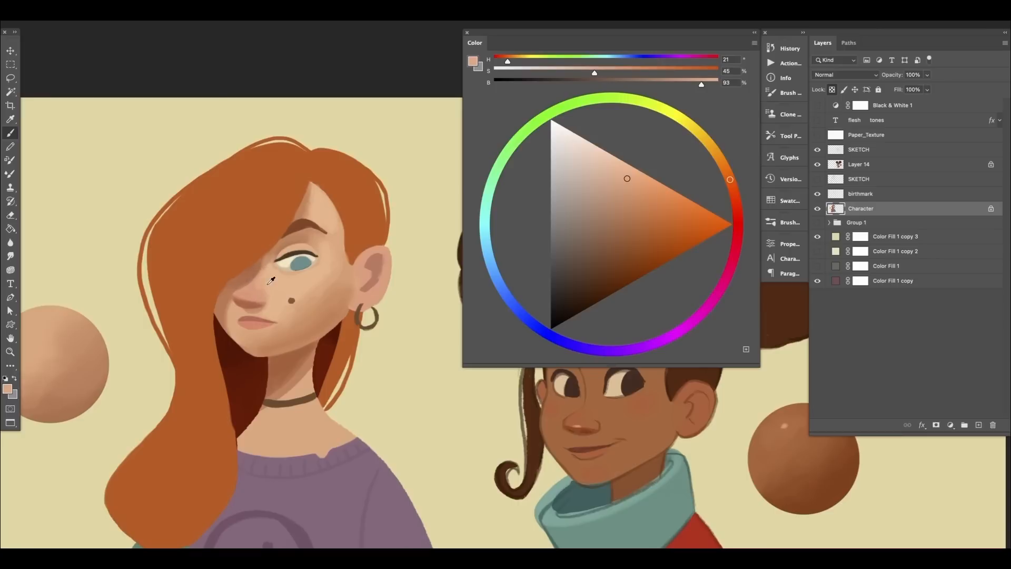
alt+click(270, 281)
alt+click(257, 283)
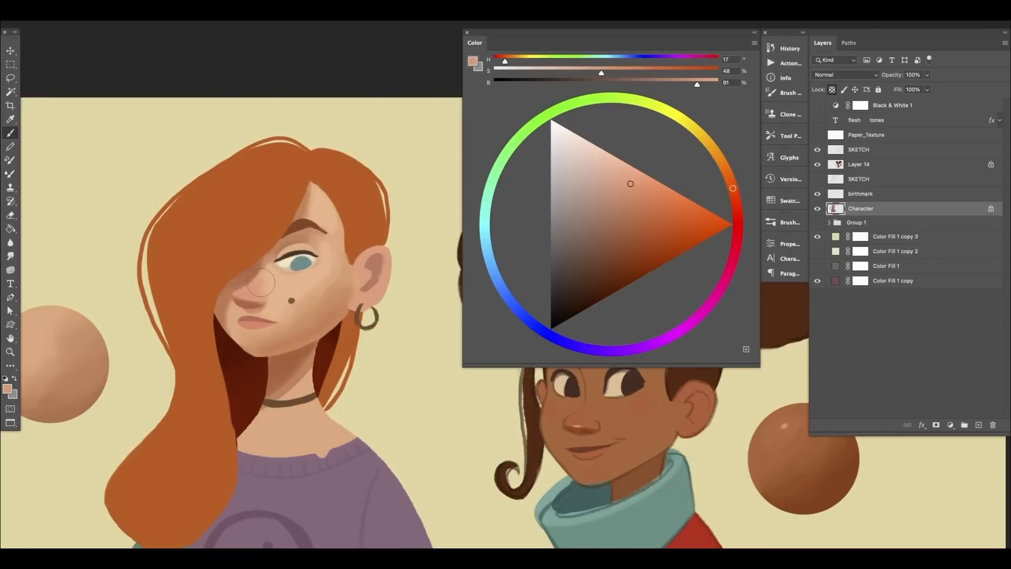
alt+click(260, 281)
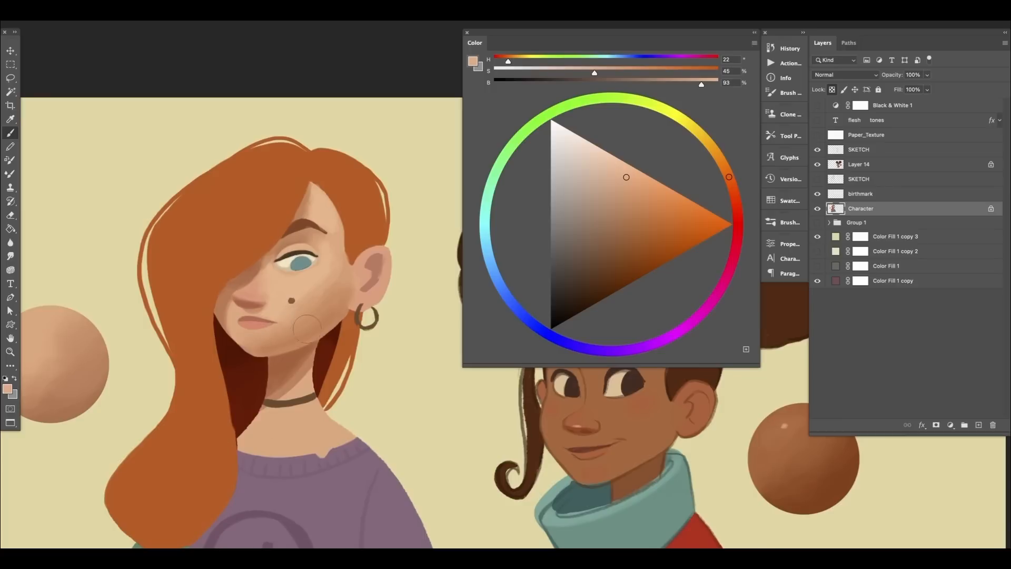
Warm the lower cheek and chin with hue 17, saturation 46%, brightness 96%, softening the chin with hue 25, saturation 42%, brightness 95%.
alt+click(320, 270)
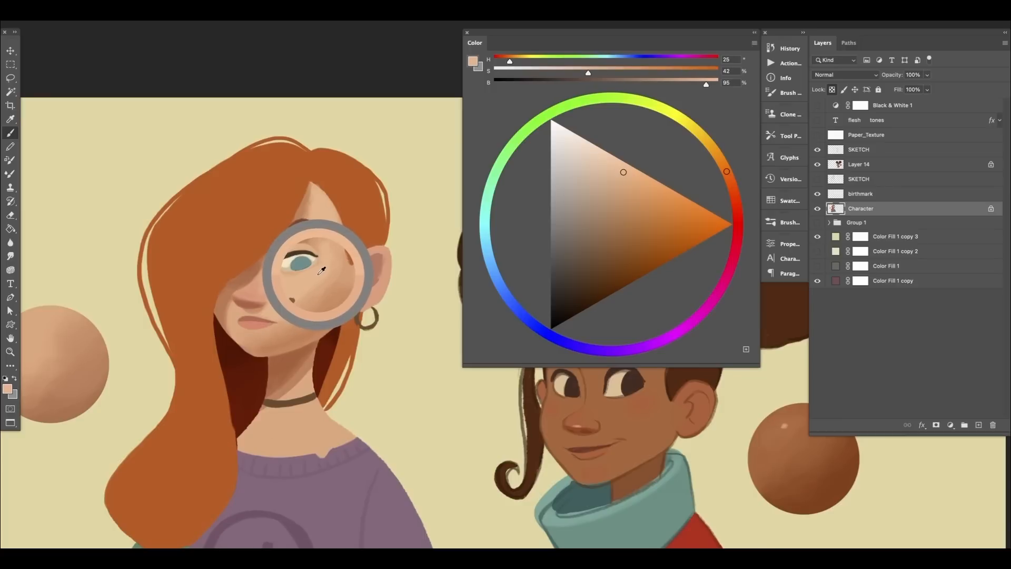
drag(731, 172, 733, 188)
drag(623, 172, 630, 174)
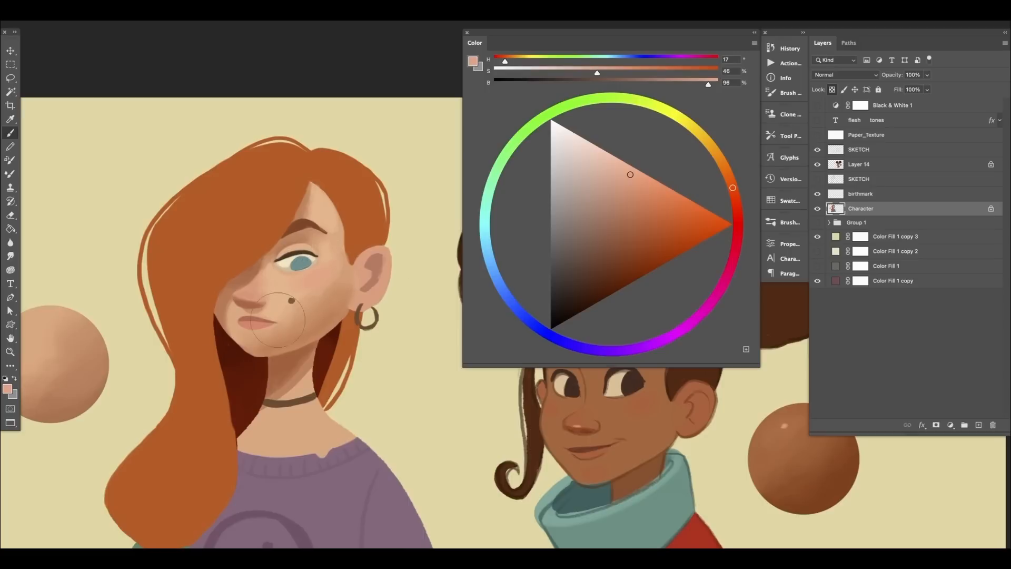
alt+click(319, 200)
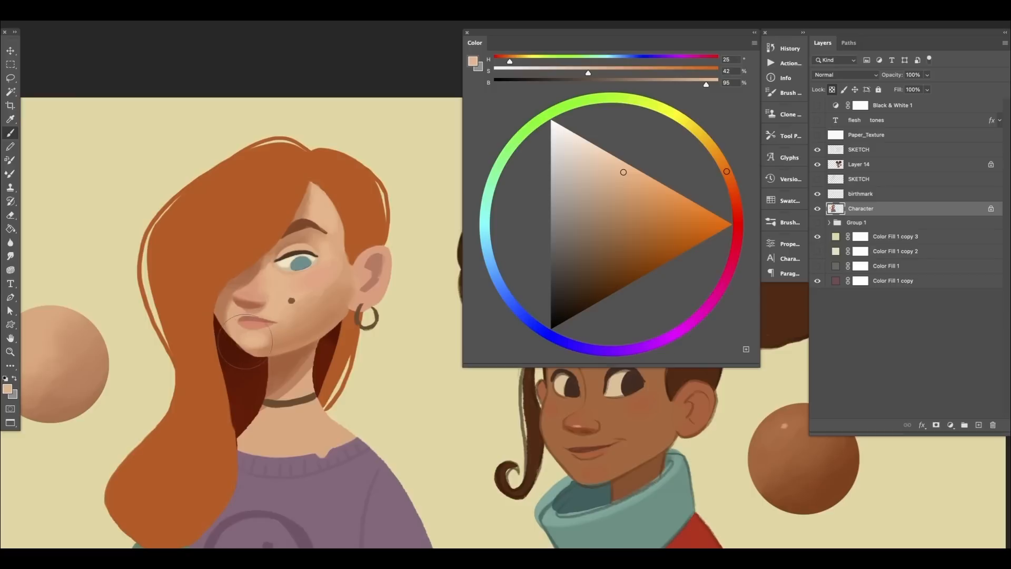
Blend the chin into the lower cheek with sampled tones from hue 22, saturation 52%, brightness 86% to hue 24, saturation 43%, brightness 95%.
alt+click(272, 343)
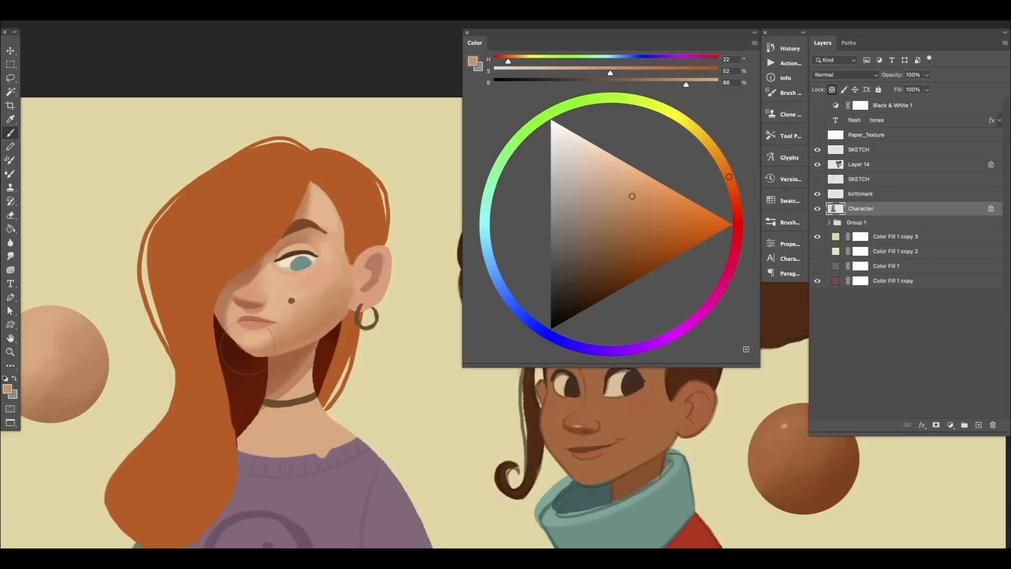
alt+click(276, 340)
alt+click(244, 332)
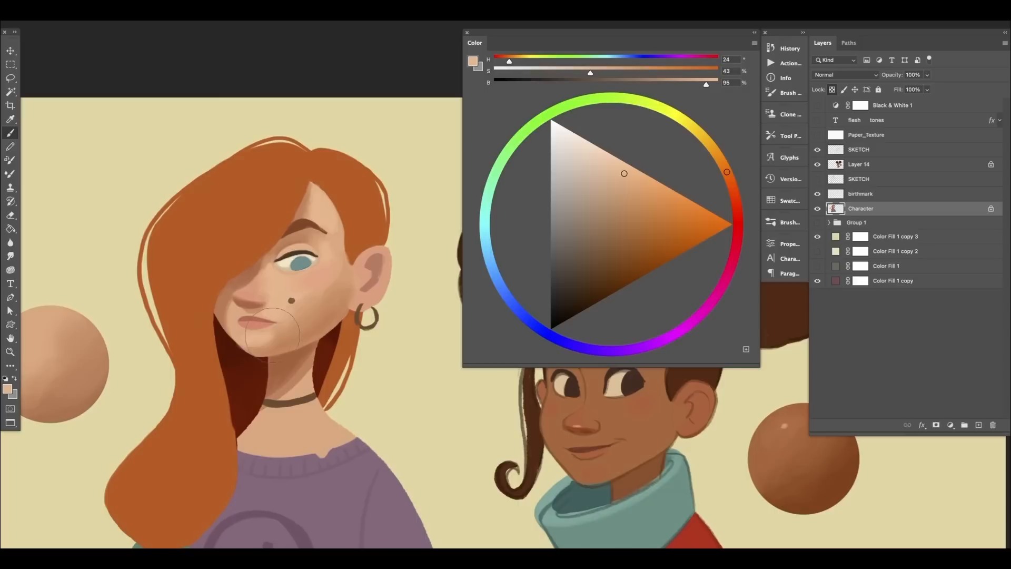
alt+click(264, 332)
alt+click(289, 328)
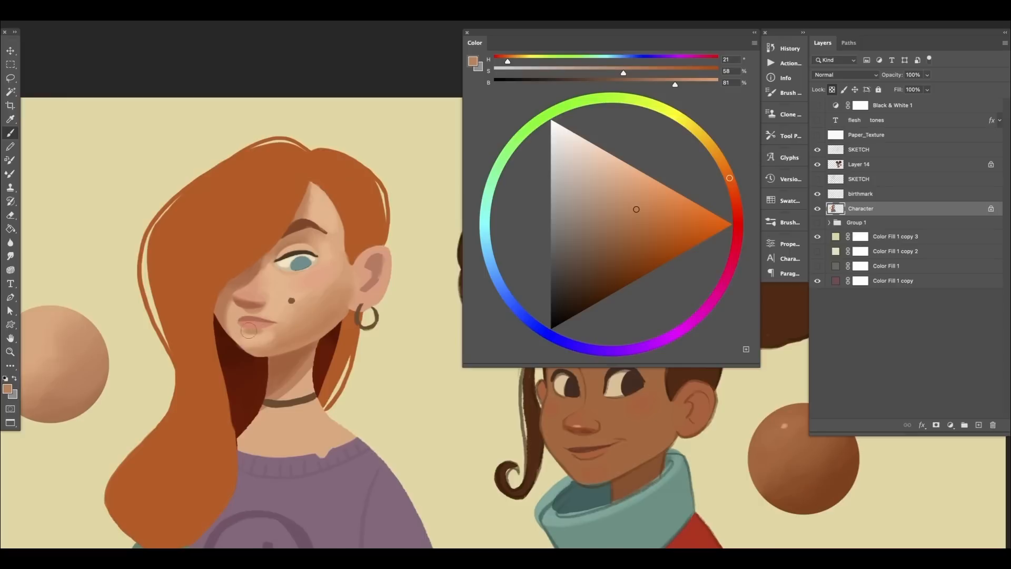
Shade the area beneath the lower lip and soften it into the chin with sampled hue 22, saturation 51%, brightness 86%.
alt+click(243, 330)
drag(634, 203, 627, 212)
click(723, 183)
alt+click(266, 331)
alt+click(247, 331)
alt+click(279, 330)
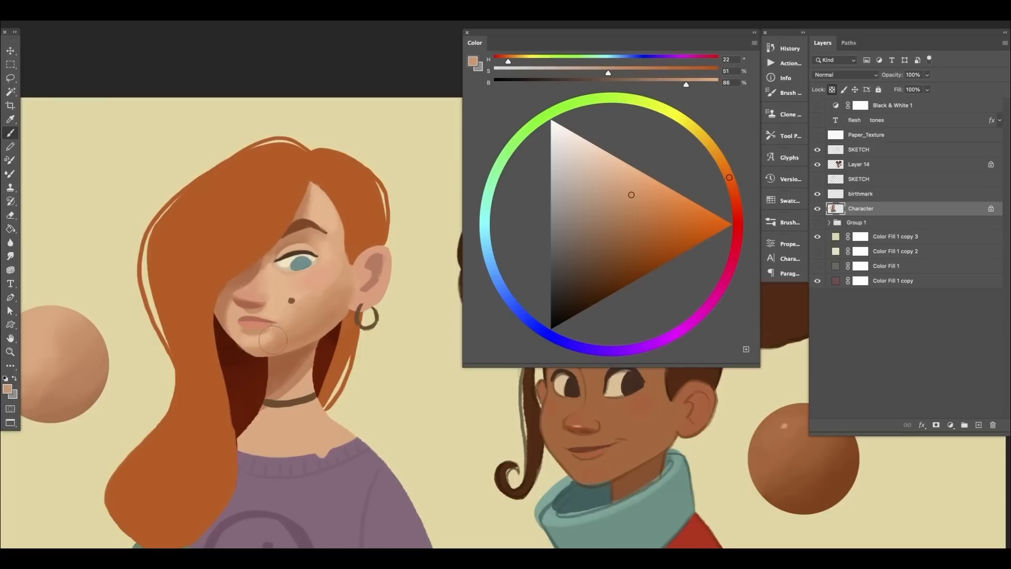
Smooth the chin with hue 24, saturation 43%, brightness 95% and clean its lower edge with hue 12, saturation 93%, brightness 36%.
alt+click(270, 340)
alt+click(260, 330)
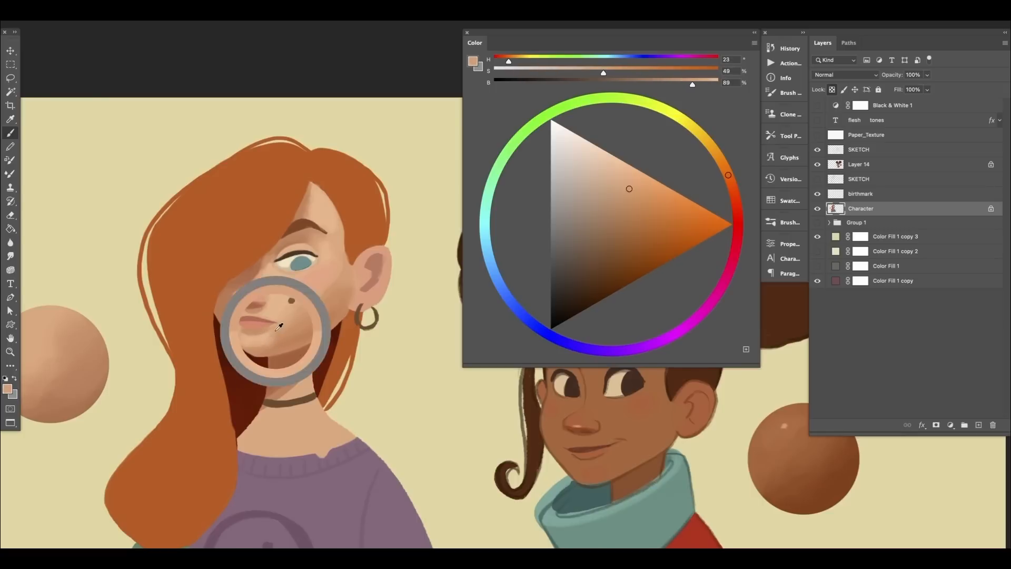
alt+click(242, 328)
alt+click(256, 338)
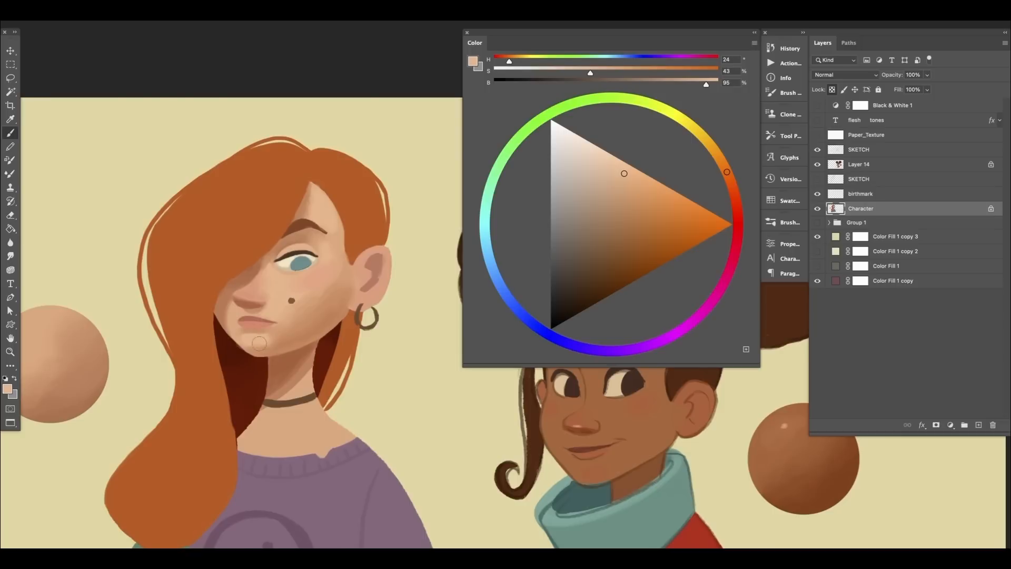
alt+click(262, 349)
alt+click(310, 334)
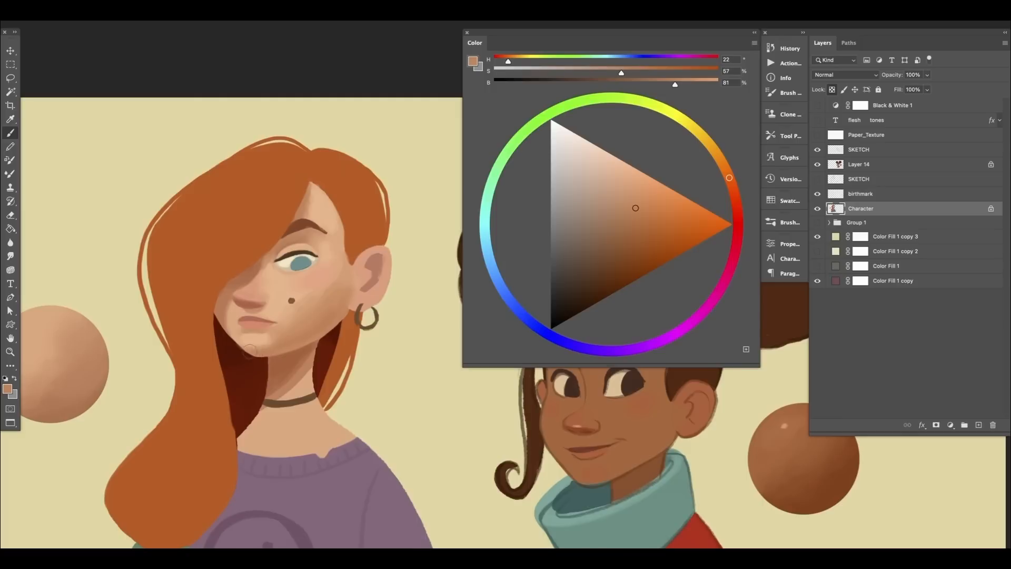
alt+click(243, 343)
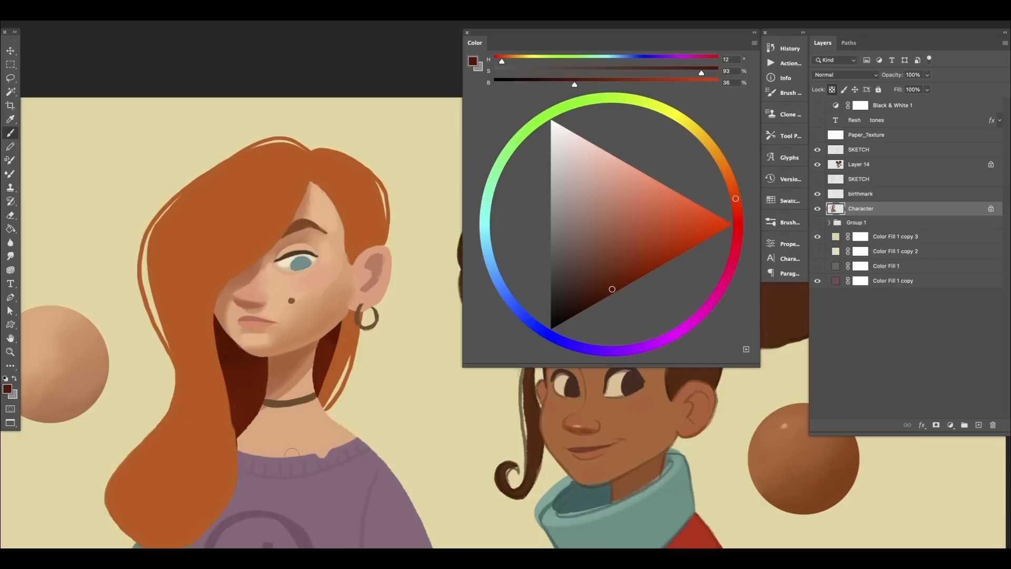
Shade the underside of the nose with hue 13, saturation 60%, brightness 73% and blend upward with hue 16, saturation 48%, brightness 91%.
drag(343, 398, 339, 408)
alt+click(253, 318)
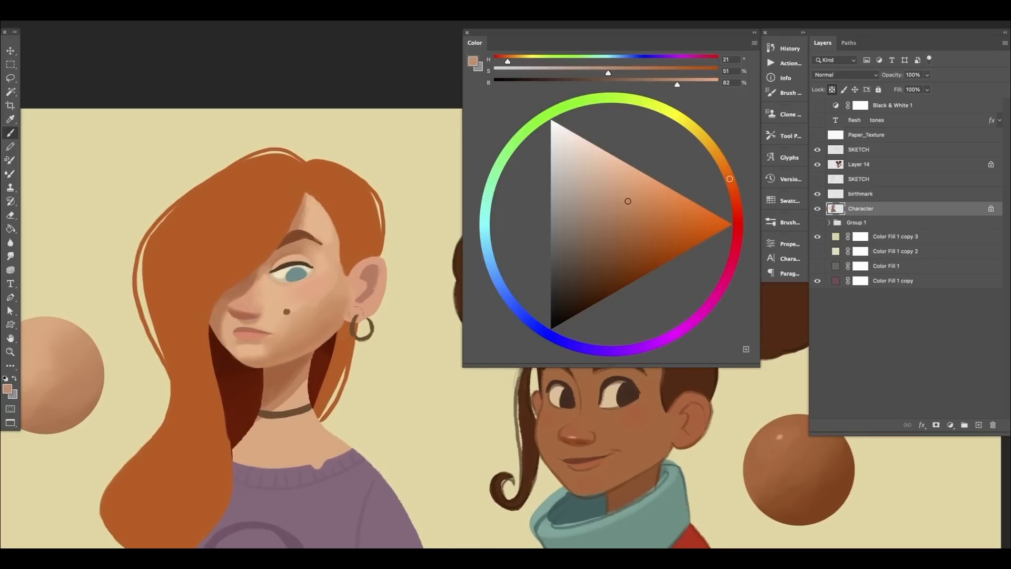
click(630, 209)
drag(630, 210, 630, 210)
alt+click(262, 315)
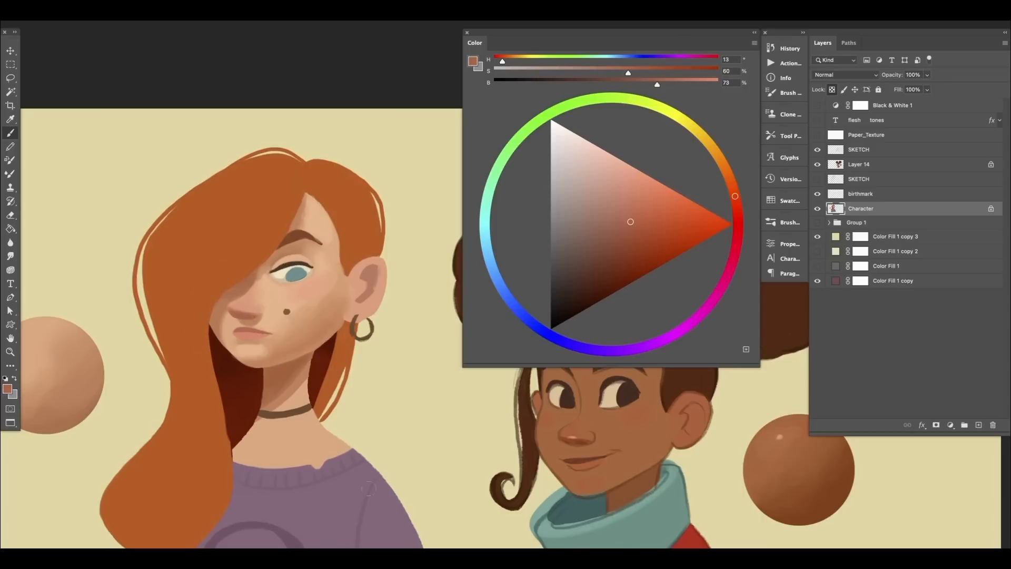
alt+click(248, 305)
drag(248, 305, 245, 313)
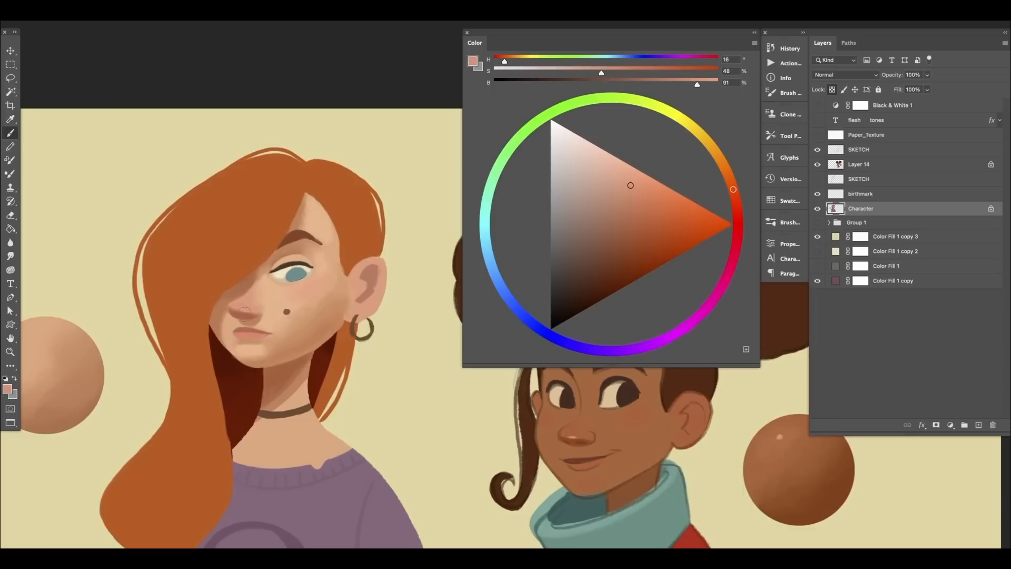
Add a highlight to the redhead's nose tip with hue 24, saturation 32%, brightness 96%, softening it with hue 15, saturation 51%, brightness 87%.
mouse_move(582, 448)
mouse_down()
mouse_move(425, 430)
mouse_move(353, 365)
mouse_move(368, 364)
mouse_up()
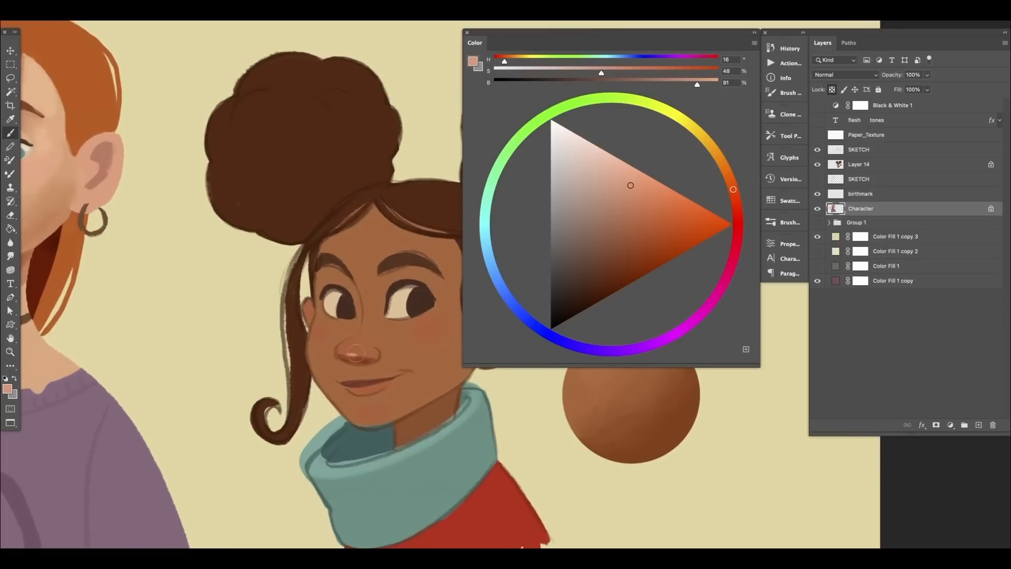
drag(297, 382, 501, 447)
drag(178, 346, 261, 419)
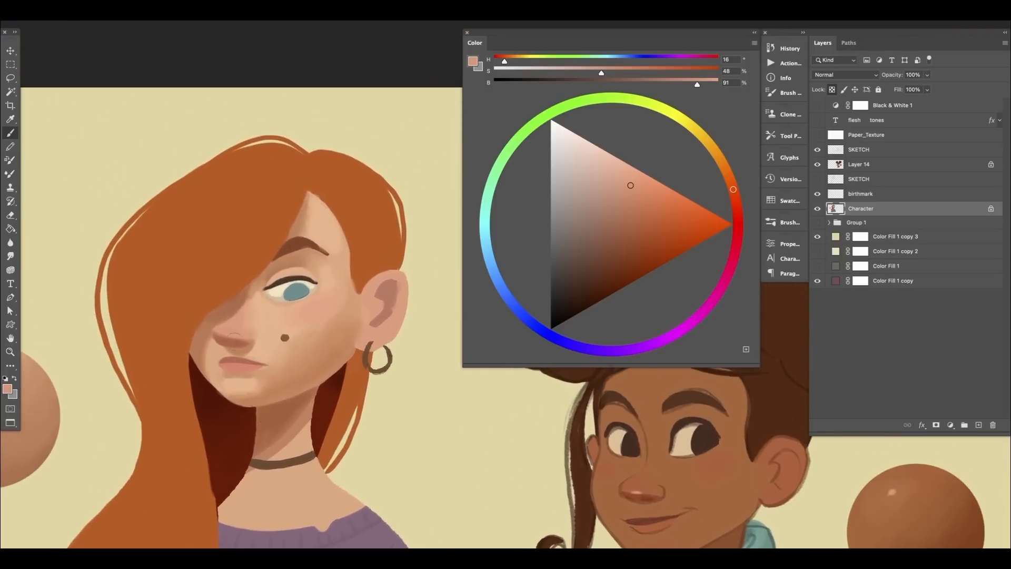
alt+click(229, 335)
drag(623, 173, 607, 162)
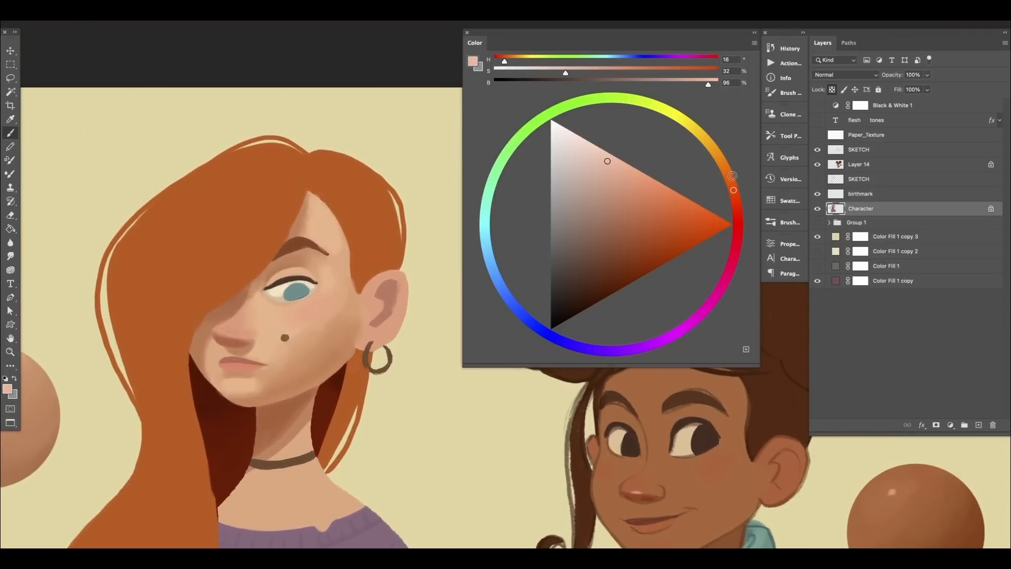
drag(733, 180, 726, 174)
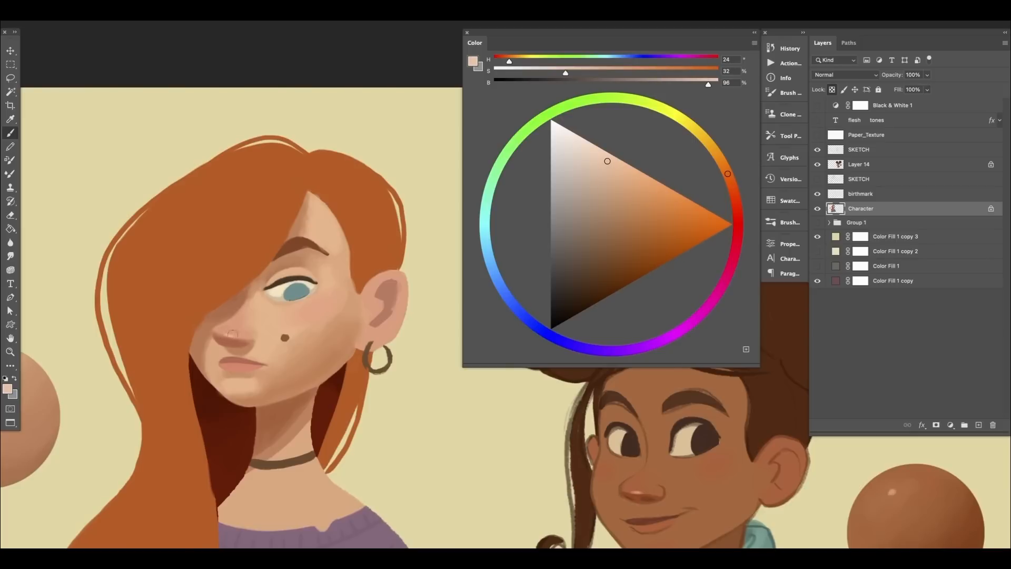
scroll(325, 394, down, 1)
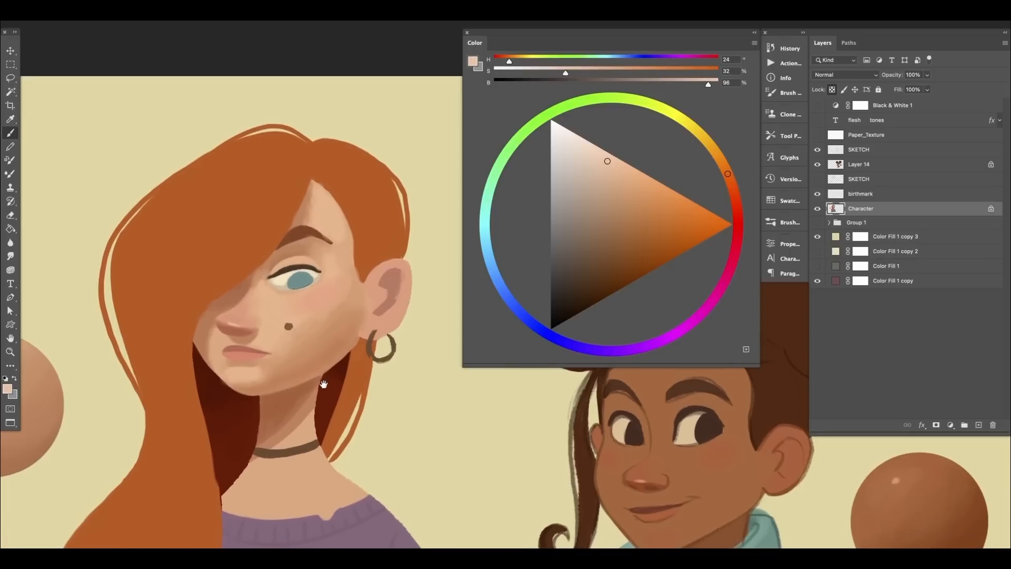
alt+click(224, 324)
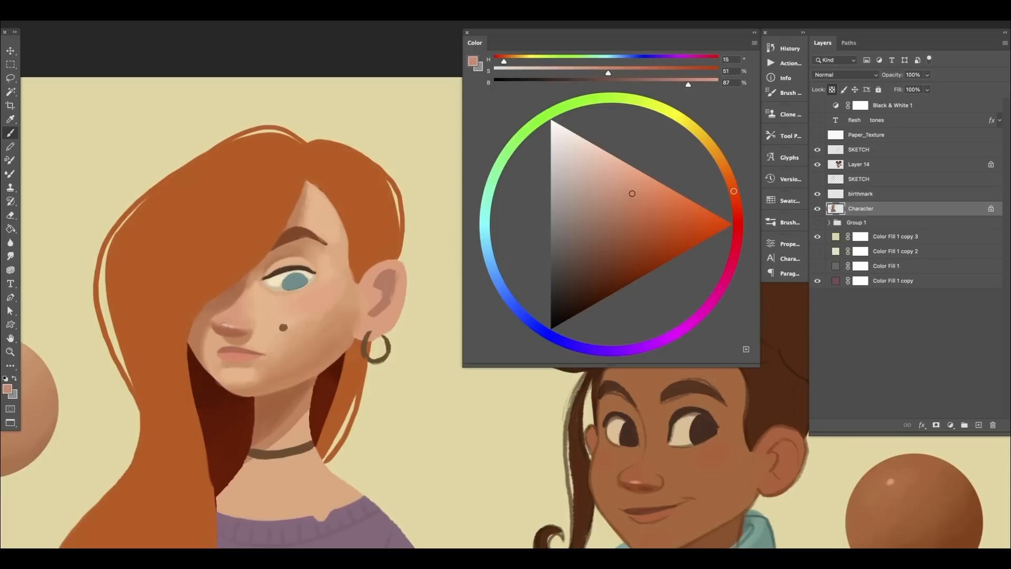
Repaint the lower lip with a darker red-orange at hue 12, saturation 58%, brightness 84%.
alt+click(236, 354)
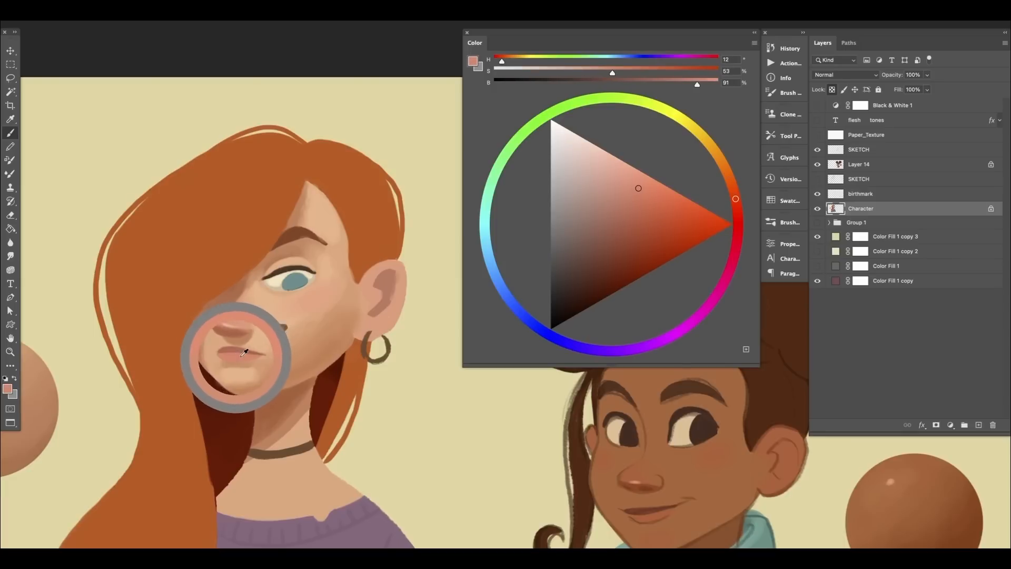
drag(639, 188, 640, 204)
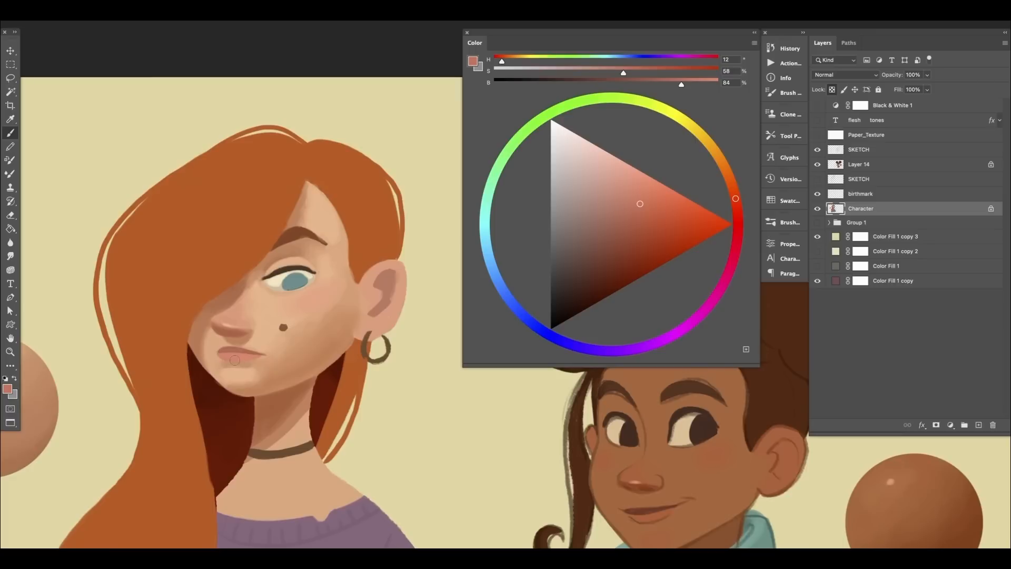
drag(640, 204, 645, 209)
click(641, 197)
alt+click(242, 357)
Deepen and blend the lips with hue 12, saturation 66%, brightness 77% and tones sampled from the surrounding skin and lips.
click(643, 202)
alt+click(230, 360)
alt+click(235, 366)
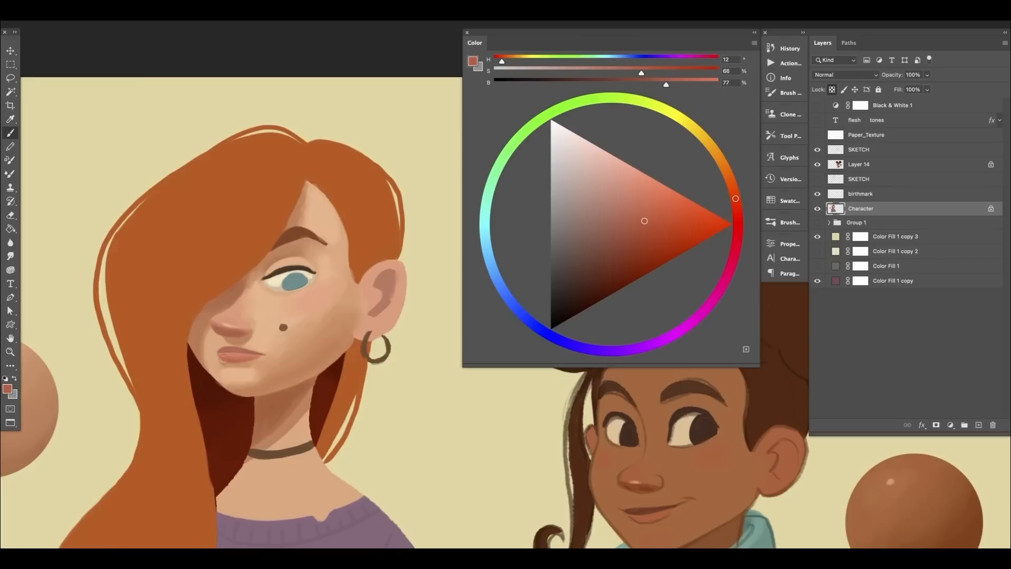
alt+click(319, 335)
alt+click(242, 359)
alt+click(235, 346)
Sketch a lip lighting diagram beside the hair on a new layer with hue 345, saturation 69%, brightness 84%, and delete the layer.
click(979, 424)
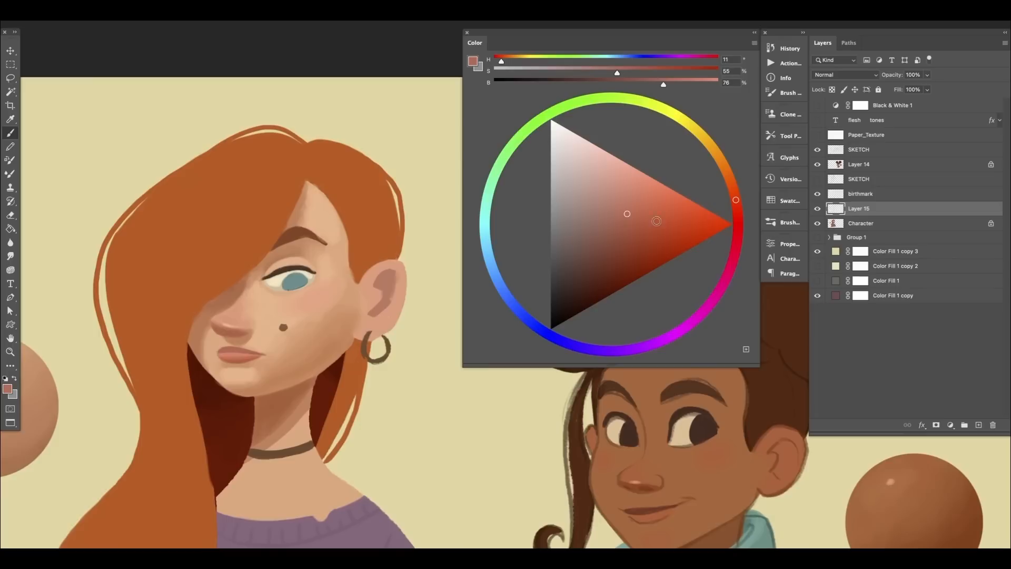
drag(735, 207, 715, 257)
drag(635, 214, 655, 214)
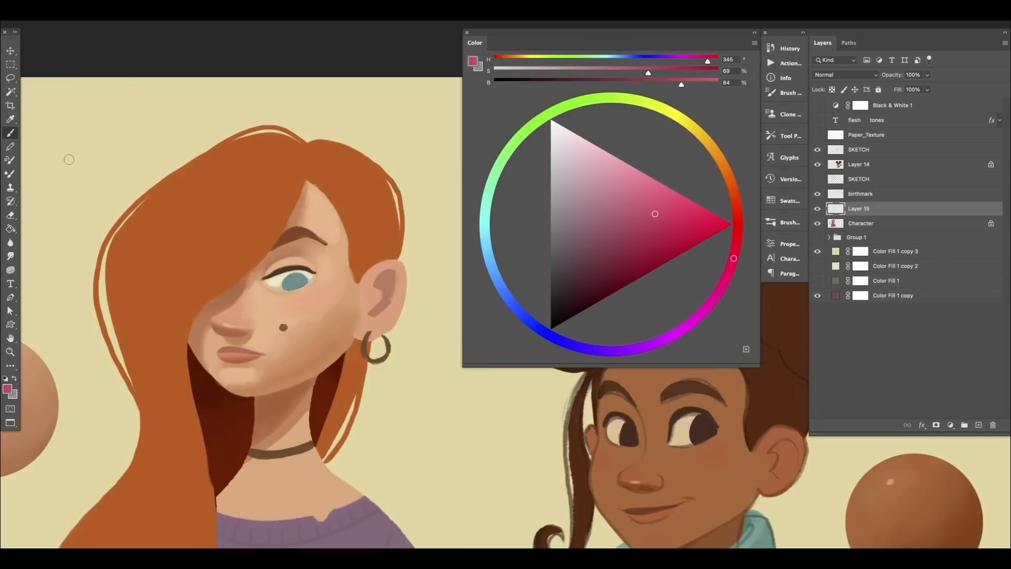
mouse_move(68, 158)
mouse_down()
mouse_move(75, 177)
mouse_move(70, 161)
mouse_move(99, 183)
mouse_move(79, 181)
mouse_move(97, 181)
mouse_move(78, 167)
mouse_move(69, 189)
mouse_move(100, 181)
mouse_move(88, 187)
mouse_move(98, 182)
mouse_move(79, 177)
mouse_move(94, 173)
mouse_move(76, 183)
mouse_move(92, 177)
mouse_move(73, 168)
mouse_move(86, 176)
mouse_move(76, 177)
mouse_move(72, 162)
mouse_move(96, 176)
mouse_move(72, 160)
mouse_move(96, 174)
mouse_move(79, 150)
mouse_up()
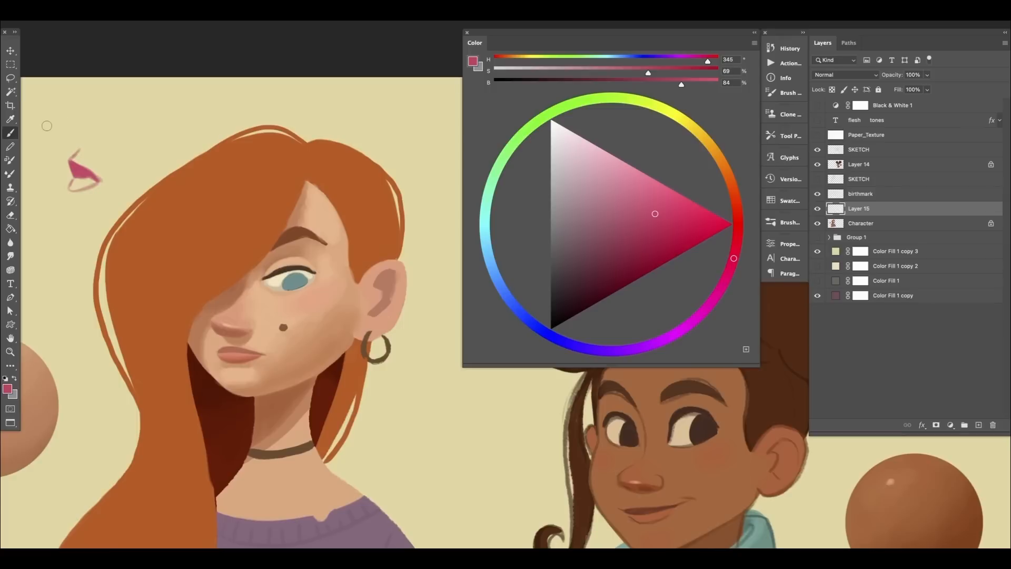
mouse_move(37, 125)
mouse_down()
mouse_move(59, 152)
mouse_move(49, 149)
mouse_move(63, 143)
mouse_up()
mouse_move(79, 186)
mouse_down()
mouse_move(68, 192)
mouse_move(92, 183)
mouse_up()
alt+click(71, 187)
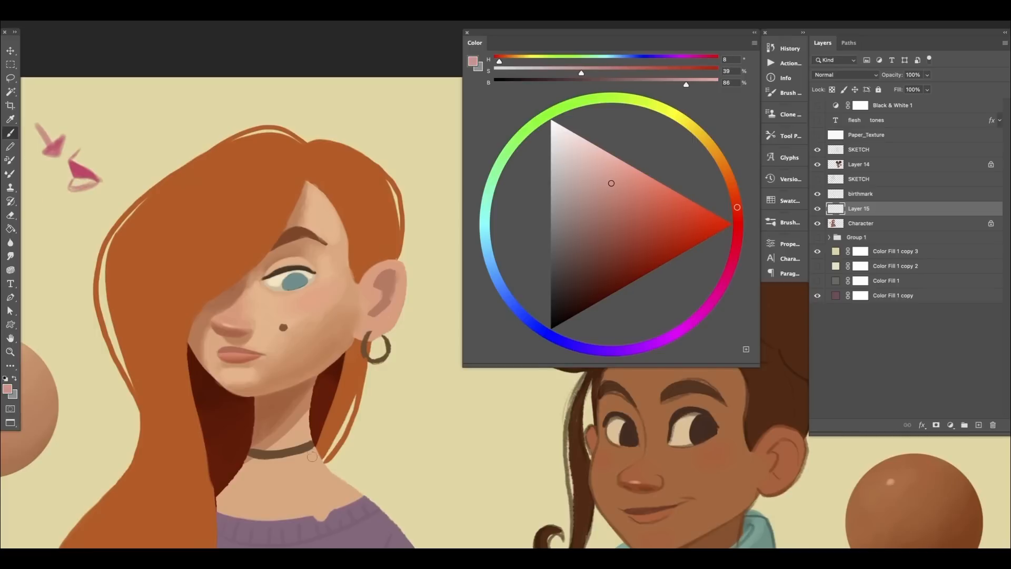
key(Delete)
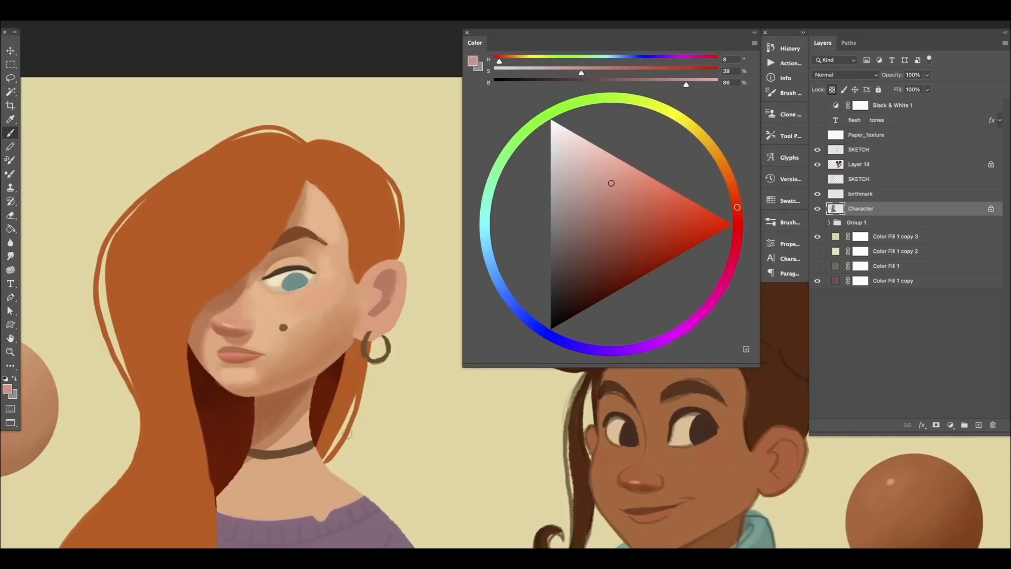
Darken the upper lip and mouth line with hue 11, saturation 62%, brightness 69% and hue 10, saturation 67%, brightness 60%.
alt+click(237, 346)
drag(630, 214, 629, 229)
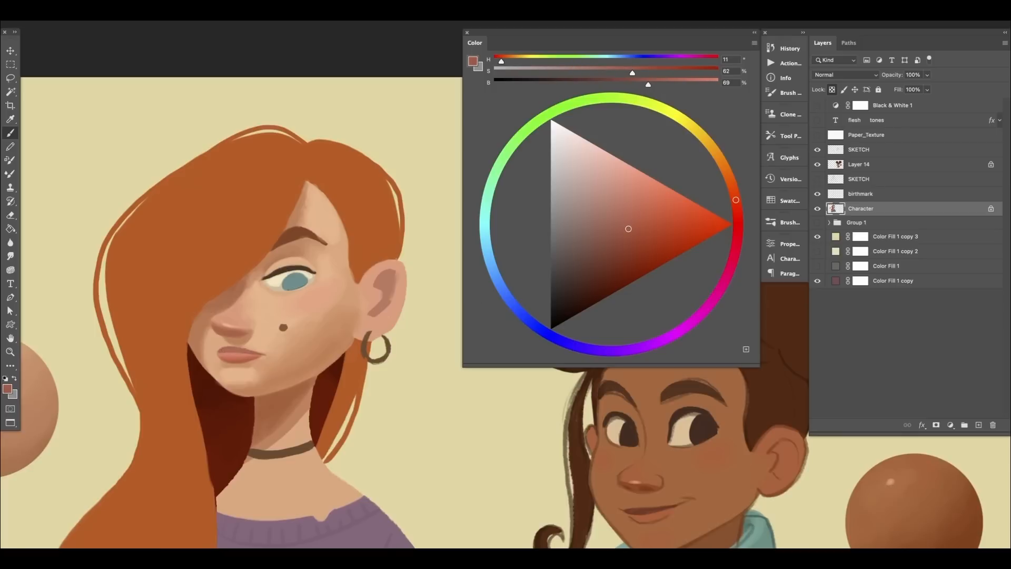
mouse_move(629, 229)
mouse_down()
mouse_move(625, 244)
mouse_move(645, 236)
mouse_up()
click(734, 204)
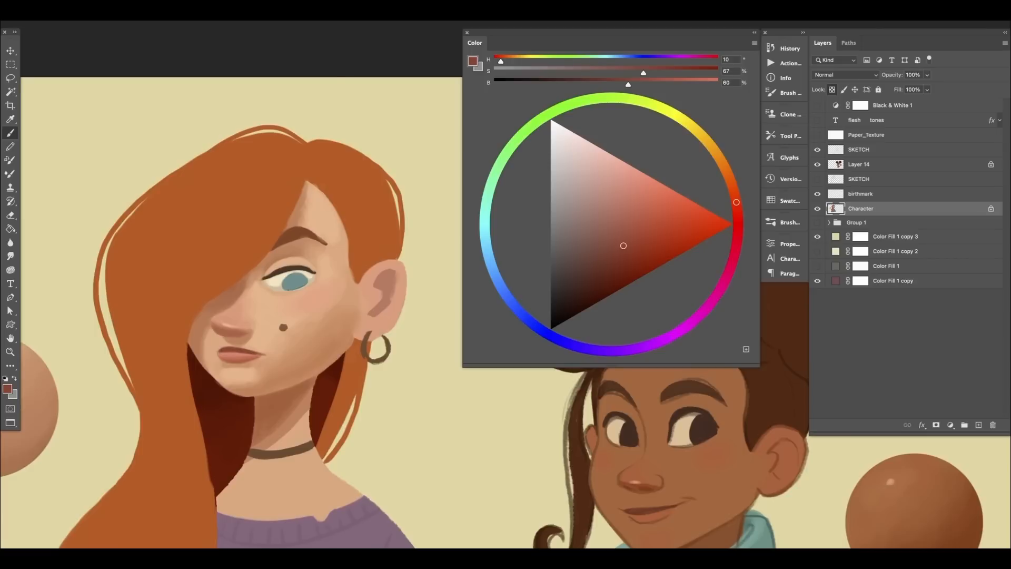
Darken the nostril and underside of the nose with hue 11, saturation 64%, brightness 68%.
alt+super+click(371, 411)
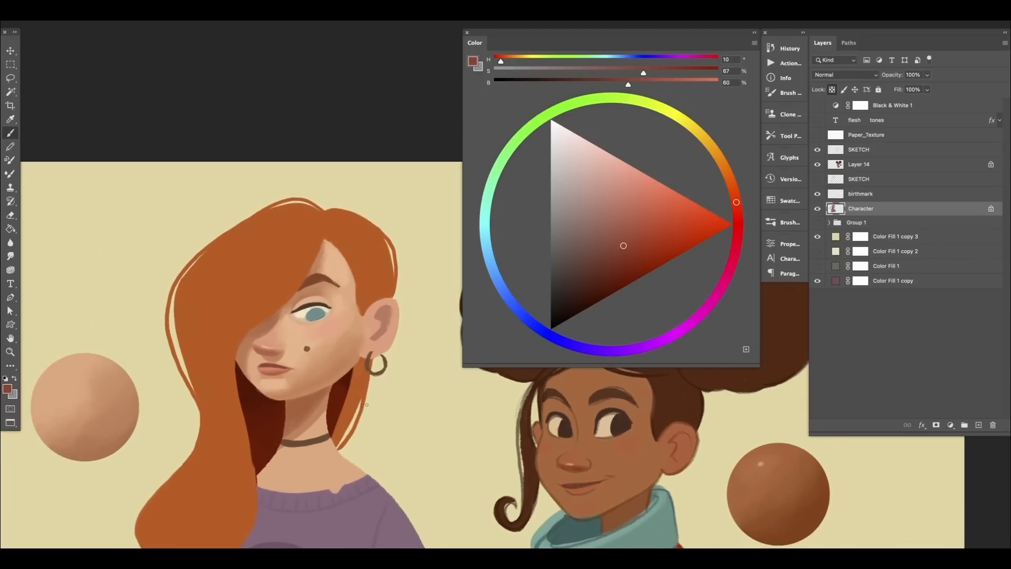
drag(390, 438, 373, 384)
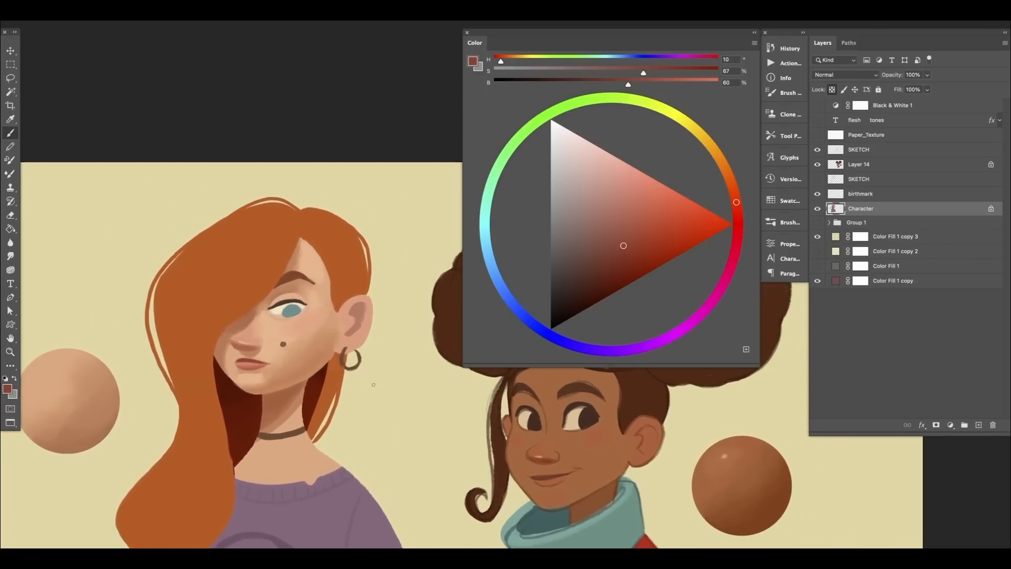
alt+click(246, 347)
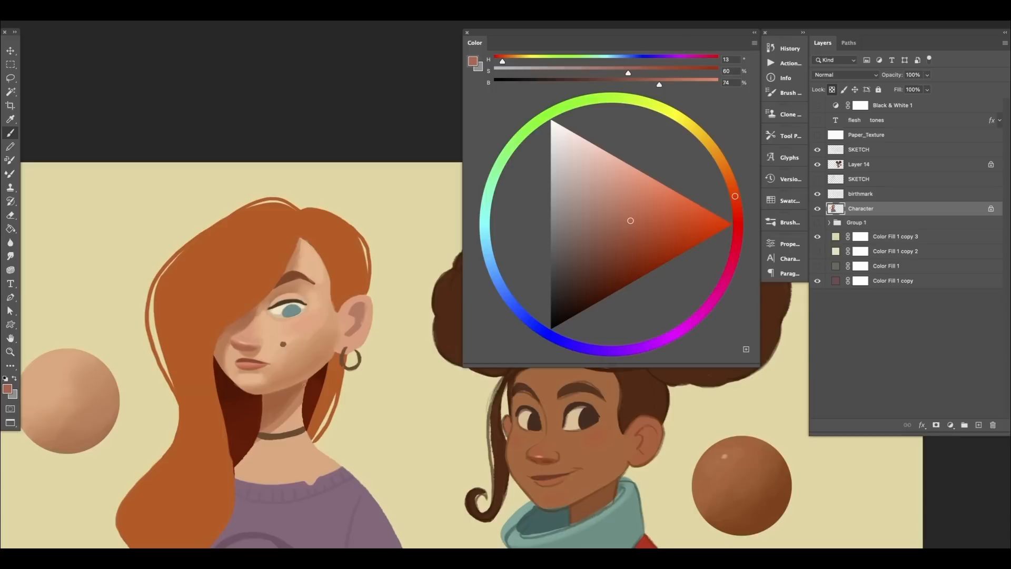
drag(630, 220, 629, 231)
drag(736, 195, 736, 201)
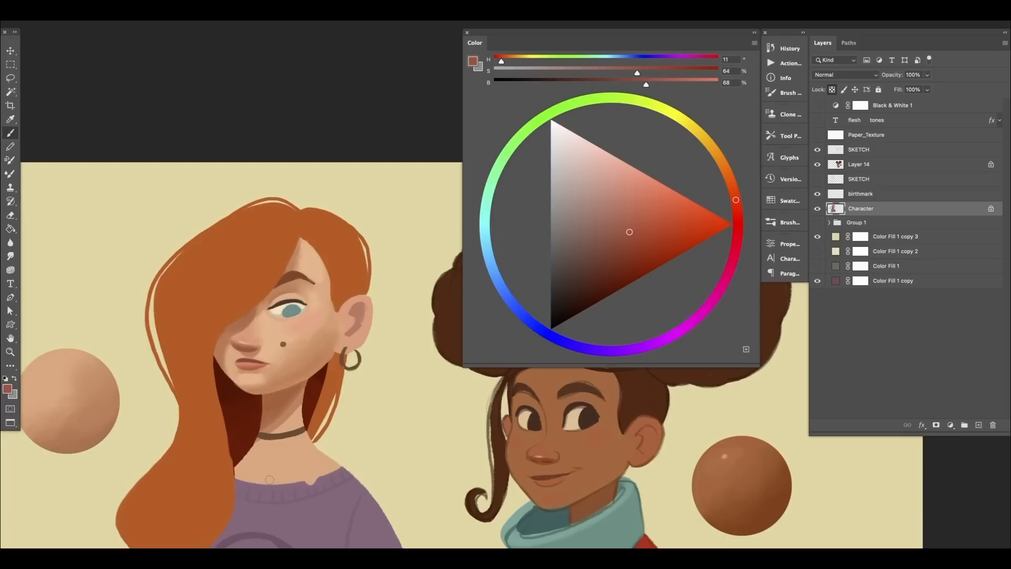
drag(295, 378, 291, 371)
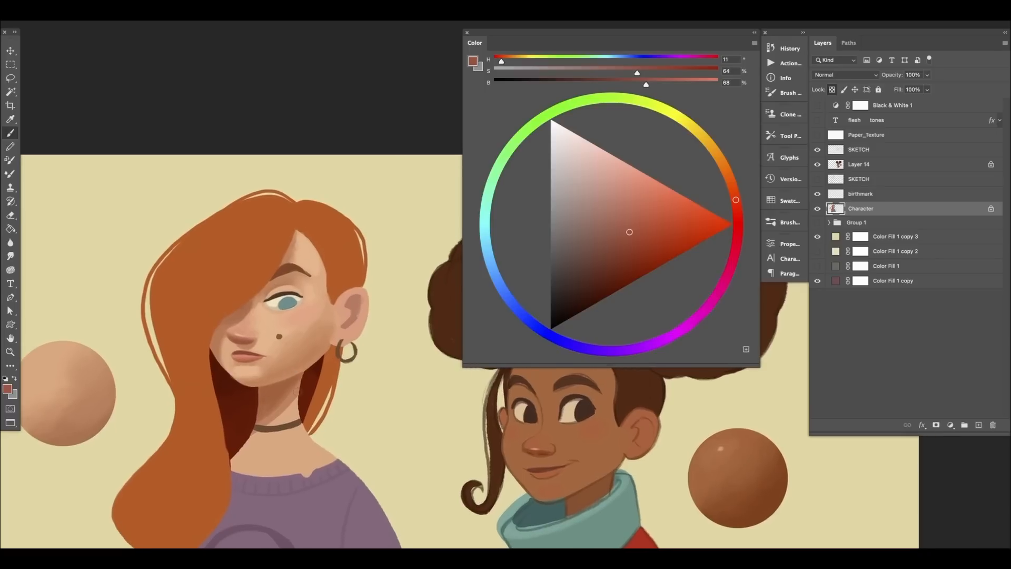
Deepen the shadow along the chin and jaw with hue 21, saturation 65%, brightness 73%, blending with hue 22, saturation 56%, brightness 82%.
alt+click(281, 369)
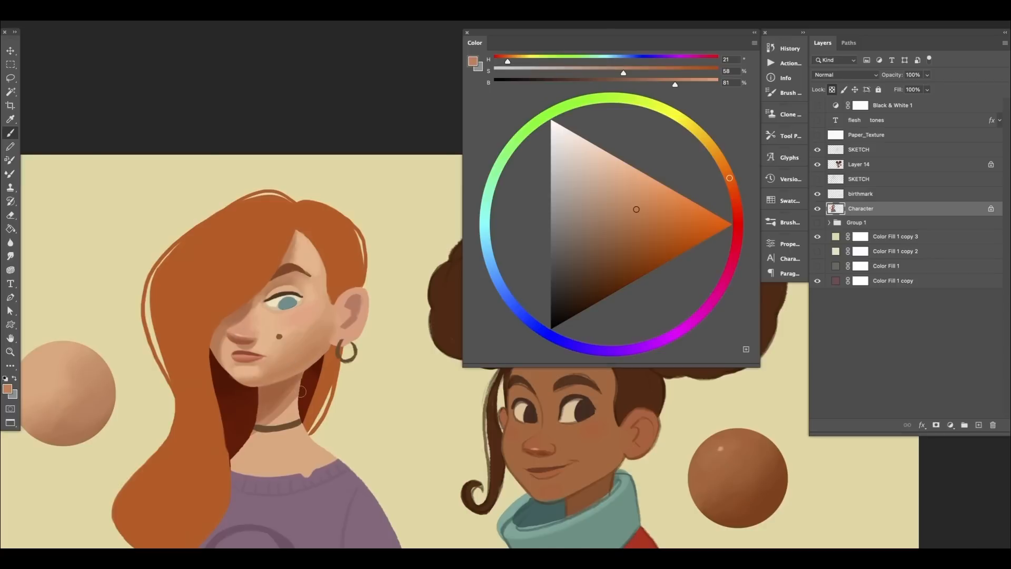
alt+click(271, 375)
drag(639, 216, 638, 225)
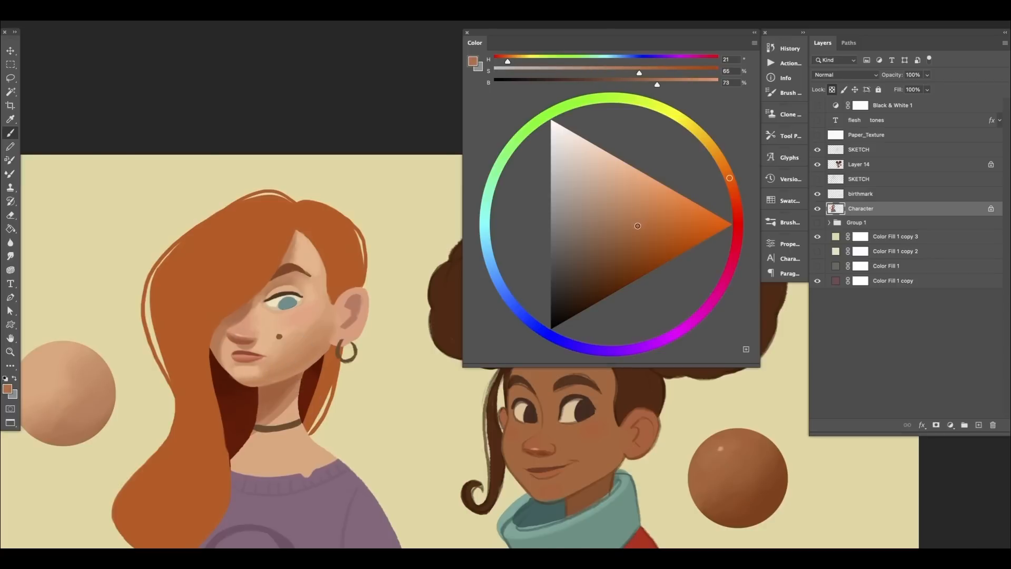
drag(732, 180, 732, 185)
alt+click(282, 375)
alt+click(272, 376)
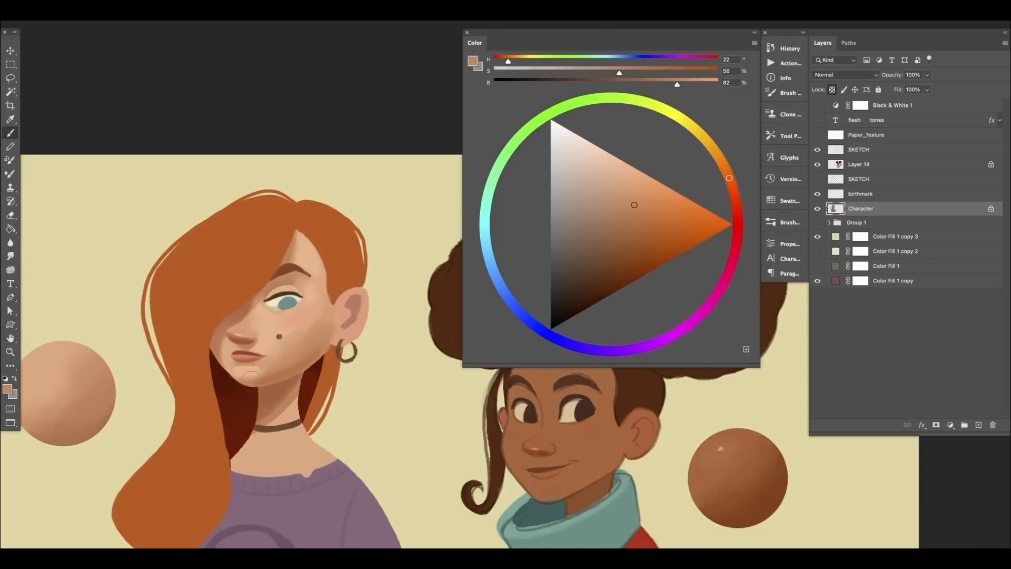
Blend the shadow under the red-haired character's lower lip and along the chin with sampled neighbouring skin tones.
alt+click(273, 374)
alt+click(280, 374)
alt+click(285, 365)
alt+click(271, 370)
alt+click(293, 360)
alt+click(286, 359)
Smooth the jawline transition from lower cheek to chin on the red-haired character using sampled skin midtones.
alt+click(314, 339)
alt+click(301, 353)
alt+click(293, 363)
alt+click(271, 367)
alt+click(268, 375)
alt+click(269, 371)
alt+click(278, 366)
alt+click(275, 368)
Shade the eye socket beneath the red-haired character's brow with a midtone of saturation 59%, brightness 71%, shifting its hue redder.
alt+click(271, 286)
click(627, 224)
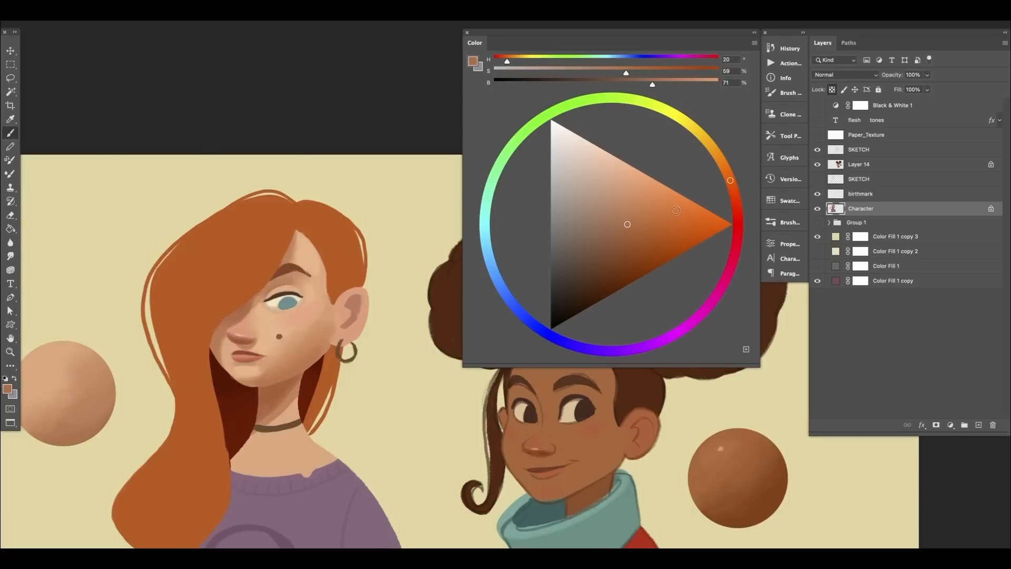
drag(731, 180, 732, 185)
alt+click(271, 289)
alt+click(283, 280)
drag(342, 416, 338, 419)
Deepen the shadow around the red-haired character's eye with hue 19, saturation 65%, brightness 66%.
alt+click(270, 288)
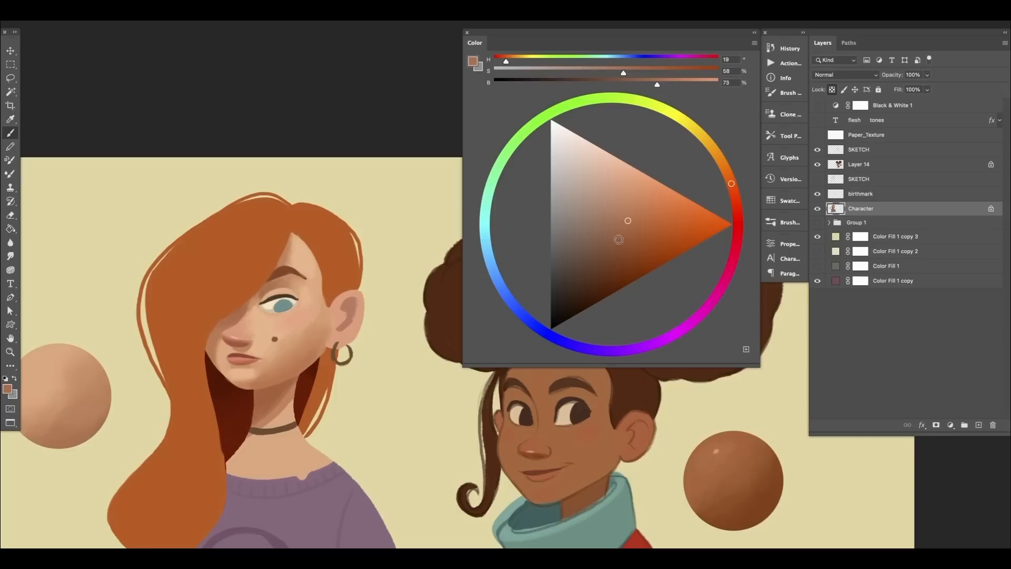
drag(619, 239, 628, 236)
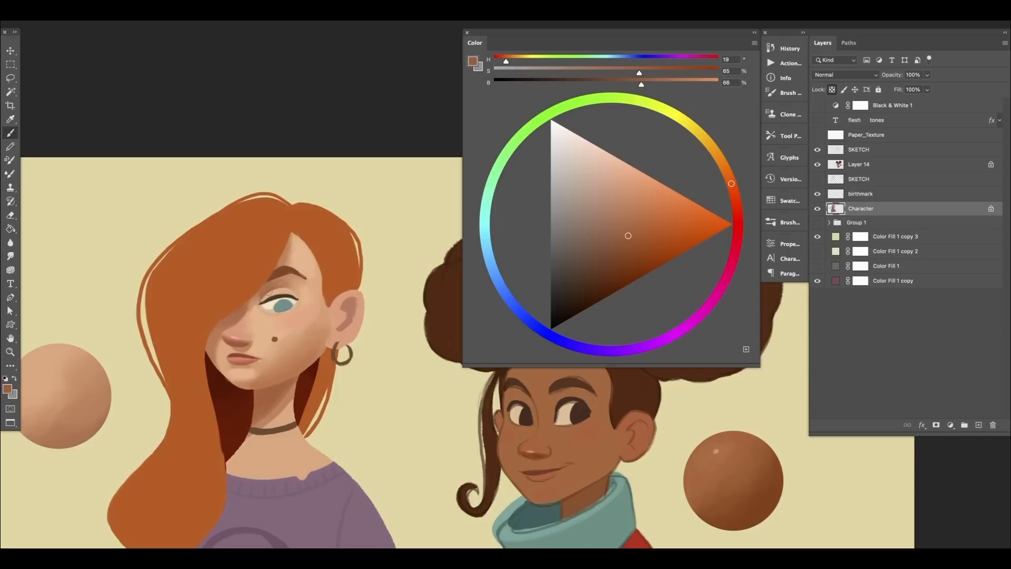
mouse_move(340, 409)
mouse_down()
mouse_move(332, 390)
mouse_move(333, 405)
mouse_up()
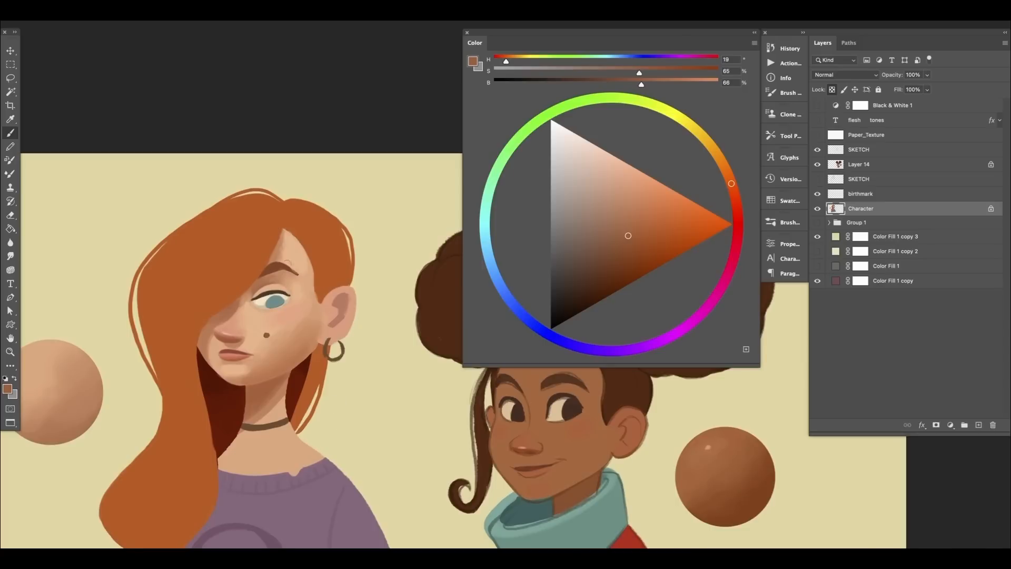
drag(311, 353, 319, 341)
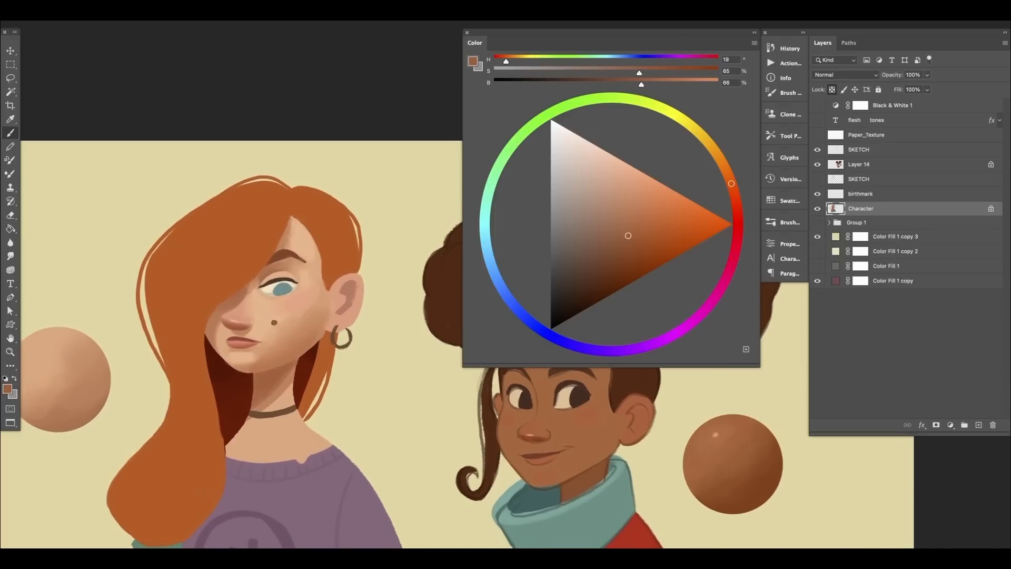
drag(354, 390, 359, 381)
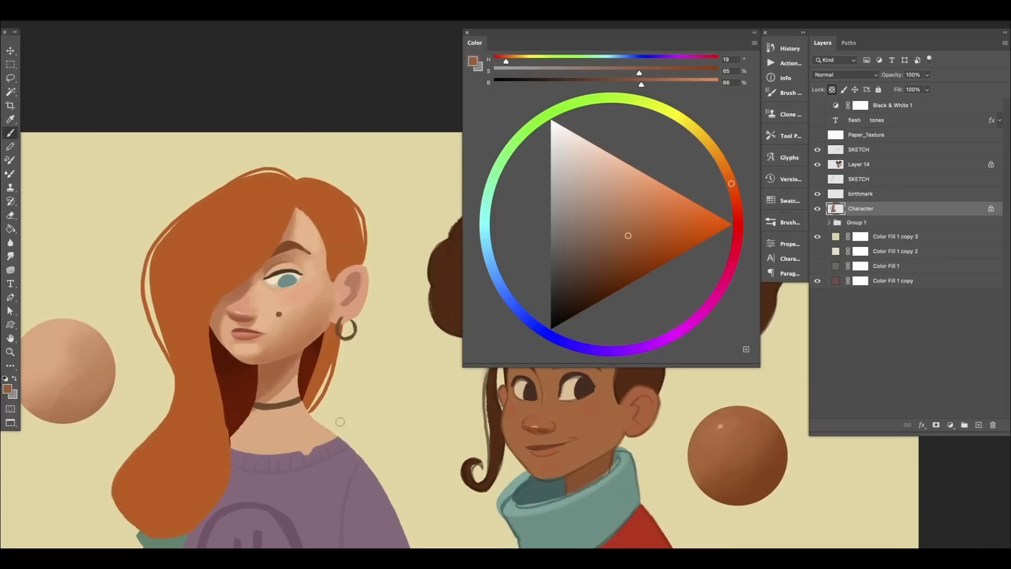
drag(267, 393, 259, 379)
Lighten the skin below the dark-haired character's eyes and across the nose bridge with hue 22, saturation 62%, brightness 81%.
alt+click(294, 296)
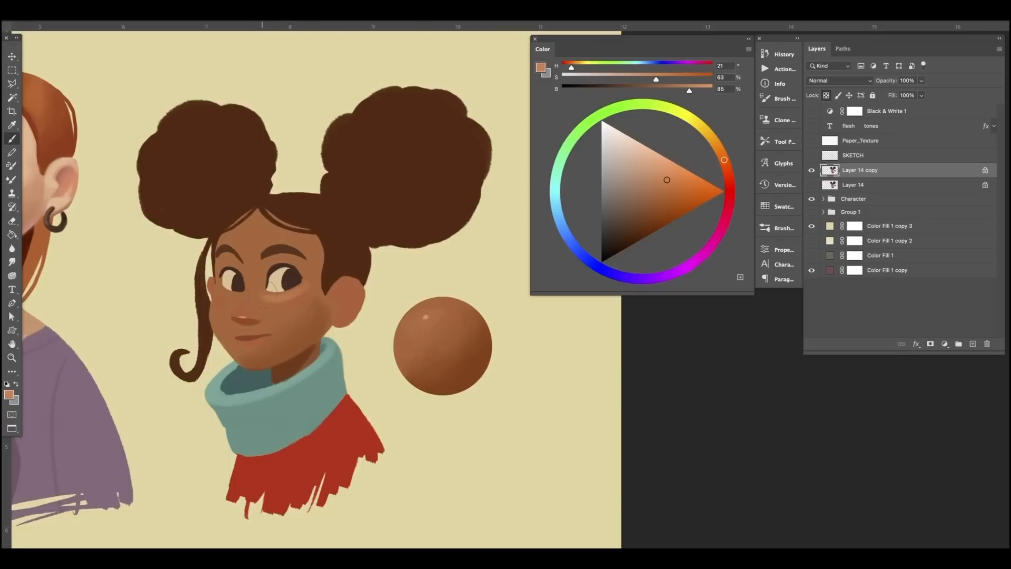
alt+click(272, 294)
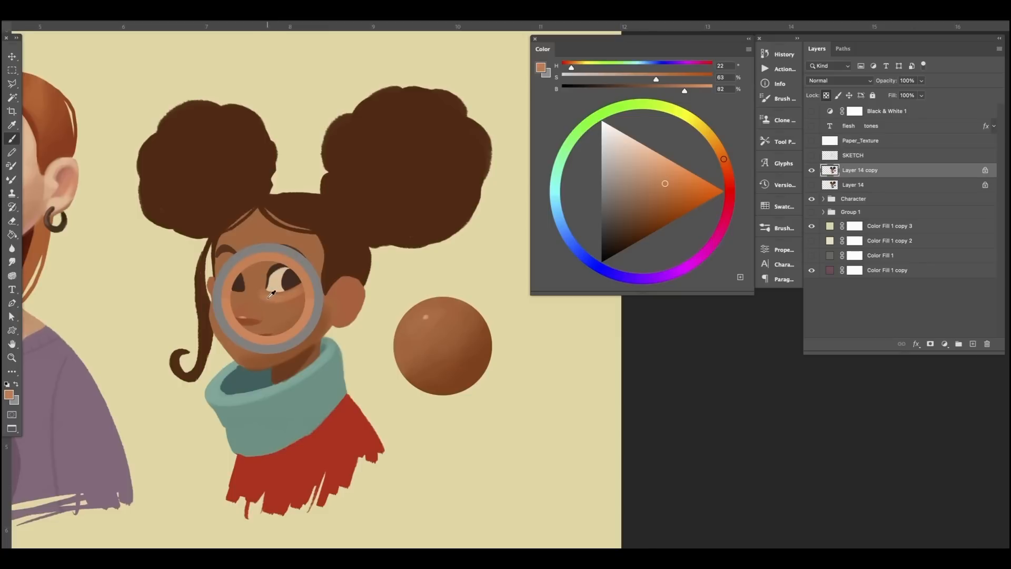
mouse_move(272, 294)
mouse_down()
mouse_move(272, 306)
mouse_move(274, 288)
mouse_up()
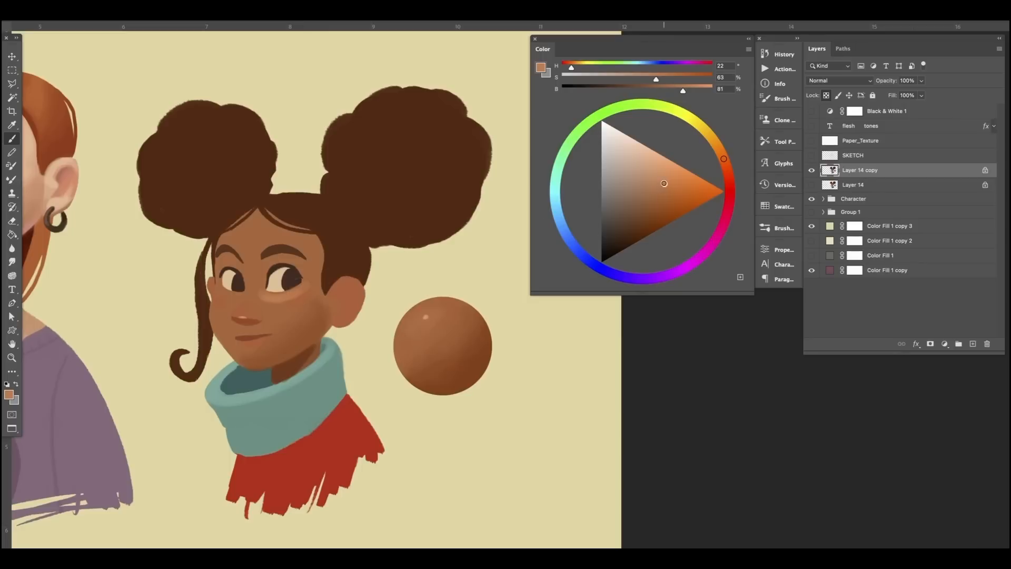
click(663, 184)
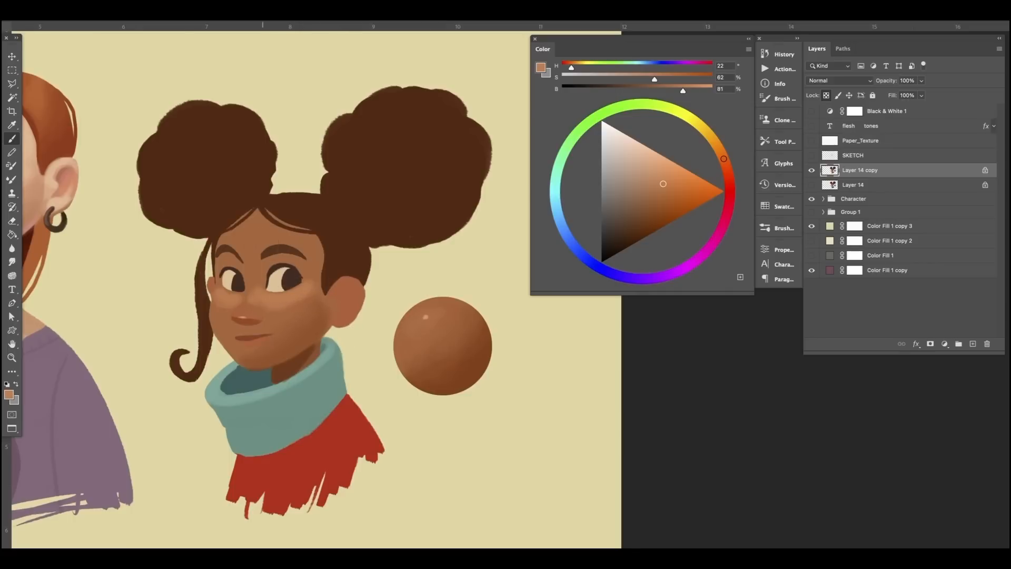
Lighten the dark-haired character's forehead and blend it toward the temple with hue 22, saturation 64%, brightness 74% to 75%.
mouse_move(256, 247)
mouse_down()
mouse_move(247, 242)
mouse_move(267, 232)
mouse_up()
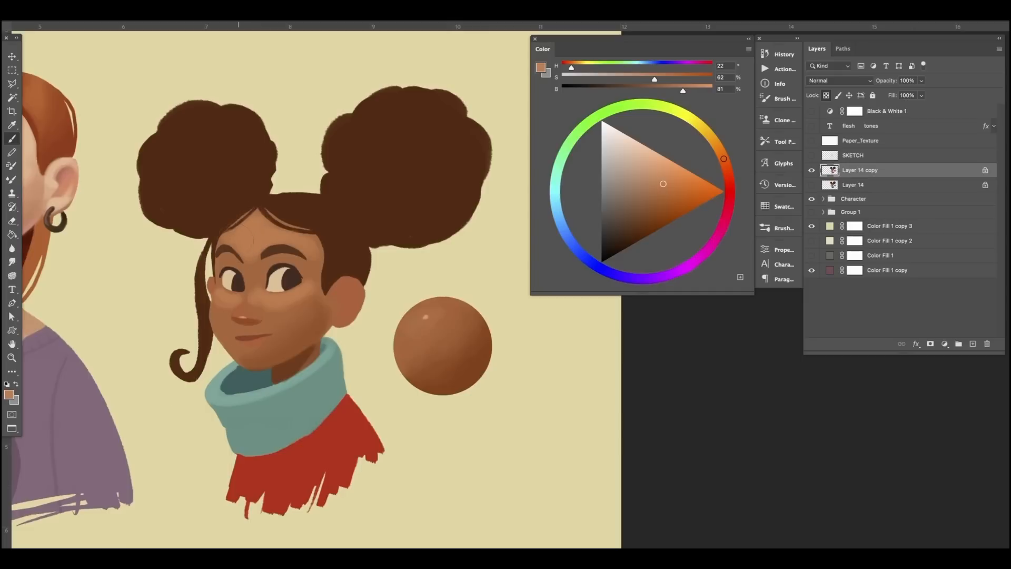
alt+click(252, 251)
alt+click(254, 252)
alt+click(262, 253)
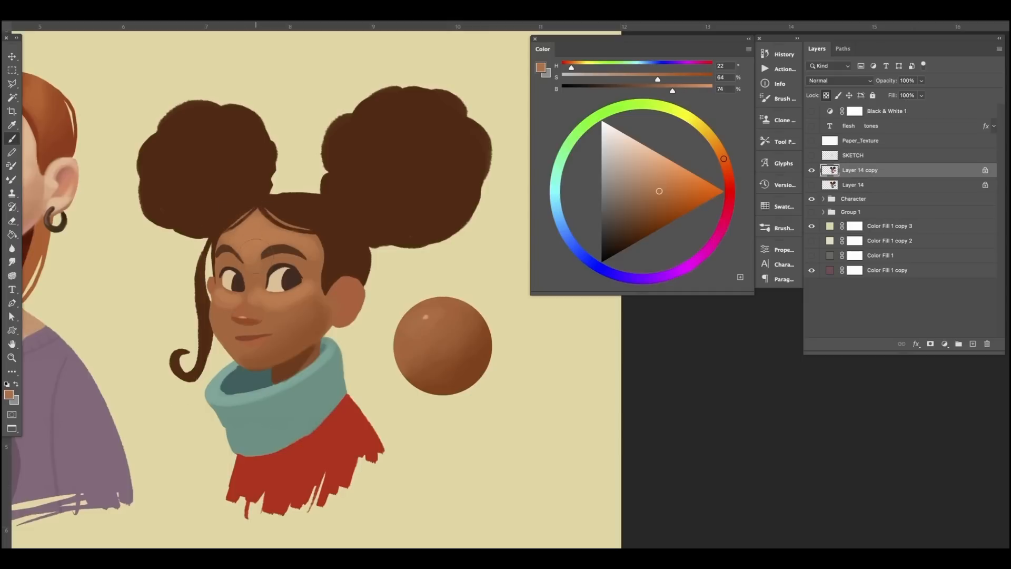
alt+click(316, 249)
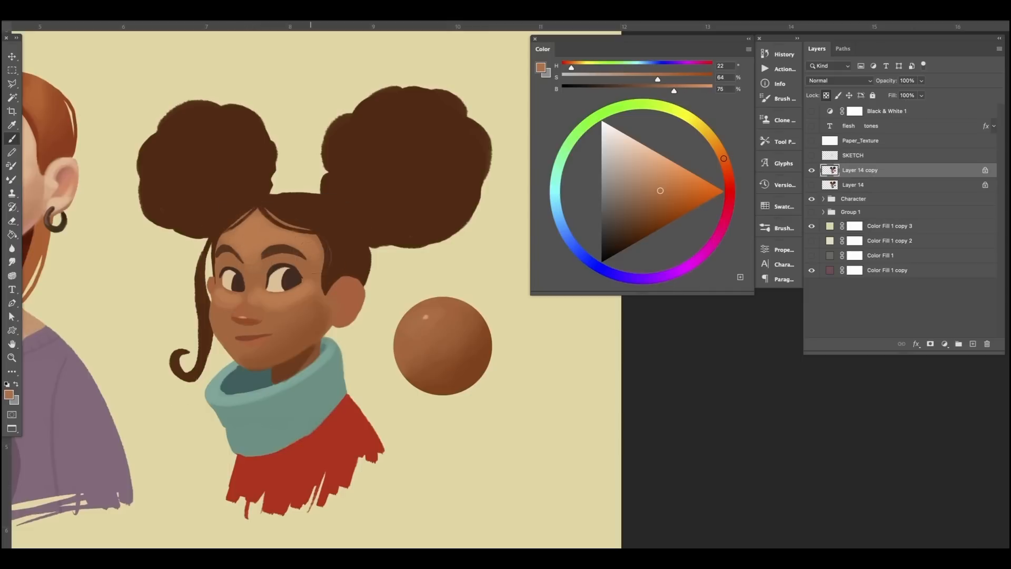
alt+click(312, 276)
Blend the light area under the dark-haired character's near eye into the cheek with hue 22, brightness 80% and 73%.
alt+click(300, 294)
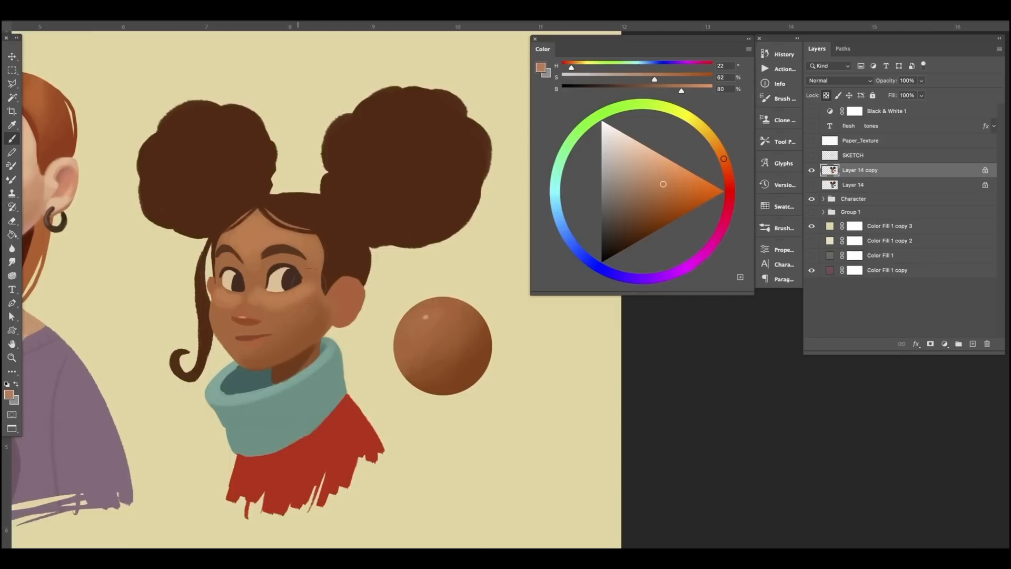
alt+click(303, 295)
alt+click(291, 302)
alt+click(260, 304)
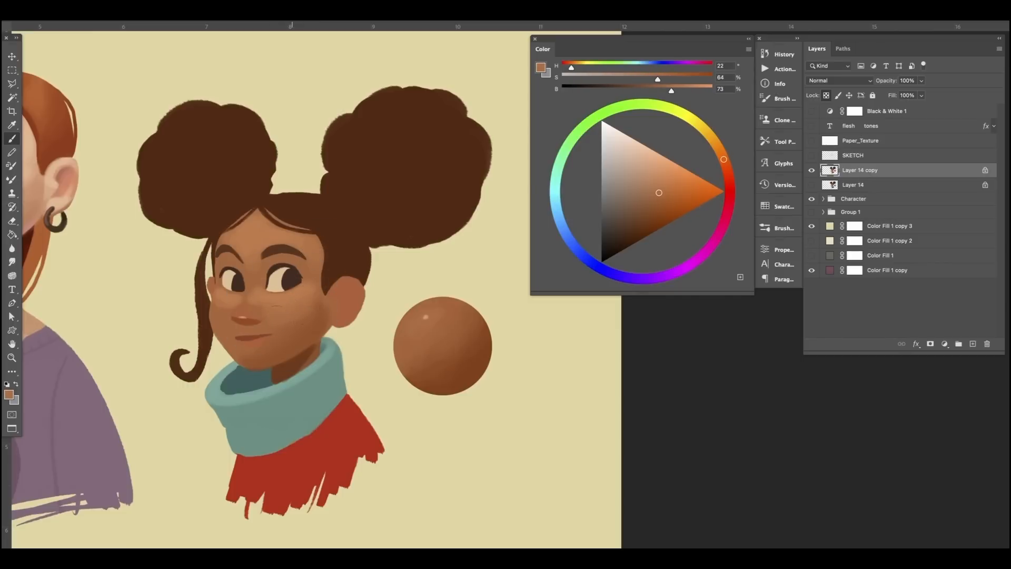
alt+click(287, 308)
alt+click(299, 314)
alt+click(285, 321)
alt+click(288, 311)
alt+click(288, 299)
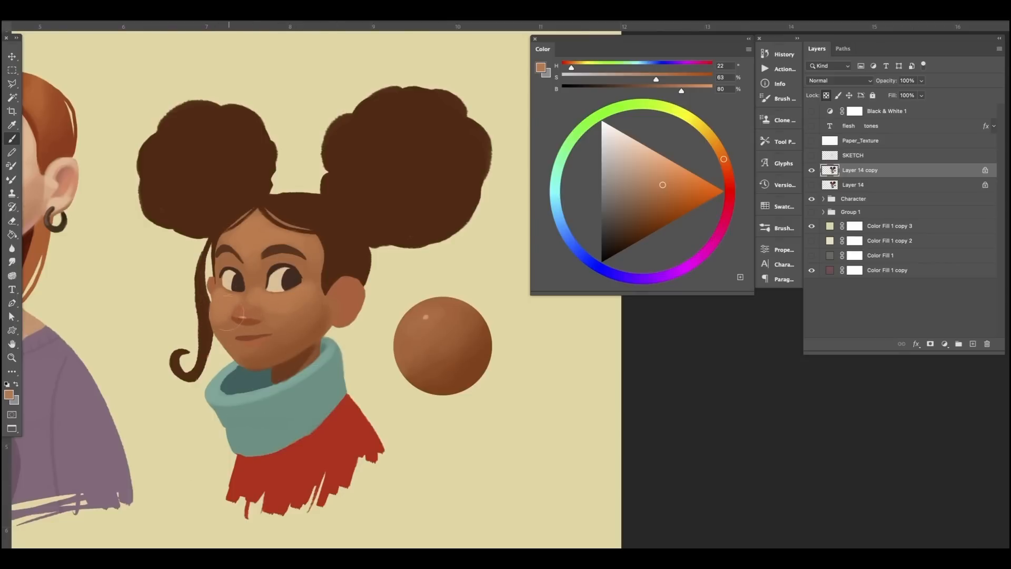
Soften the light on the dark-haired character's far cheek beside the nose with sampled skin tones.
alt+click(218, 322)
alt+click(225, 316)
alt+click(228, 312)
alt+click(227, 317)
Compare tones on the shaded sphere and blend the near cheek with hue 21, saturation 64%, brightness 72%.
alt+click(300, 304)
alt+click(440, 306)
drag(440, 306, 468, 405)
alt+click(293, 324)
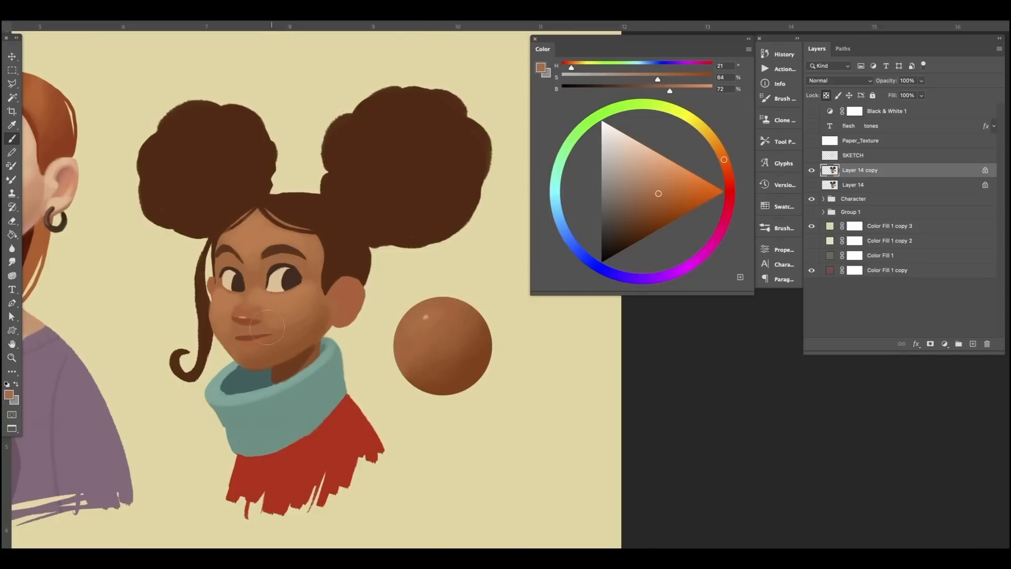
alt+click(293, 308)
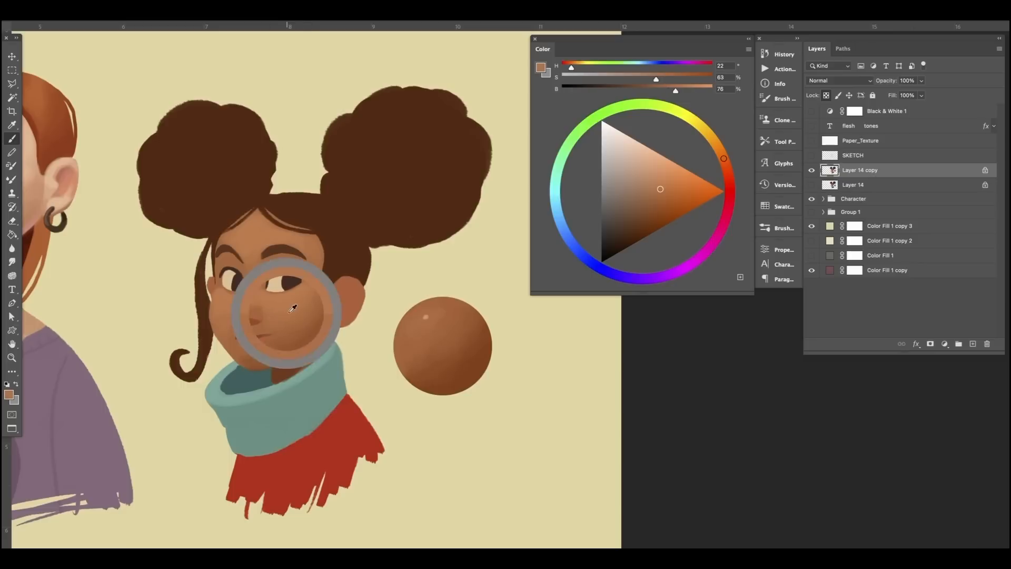
Even out both cheeks with hue 21, saturation 63%, brightness 76% and hue 22, saturation 64%, brightness 74%.
alt+click(229, 317)
alt+click(223, 306)
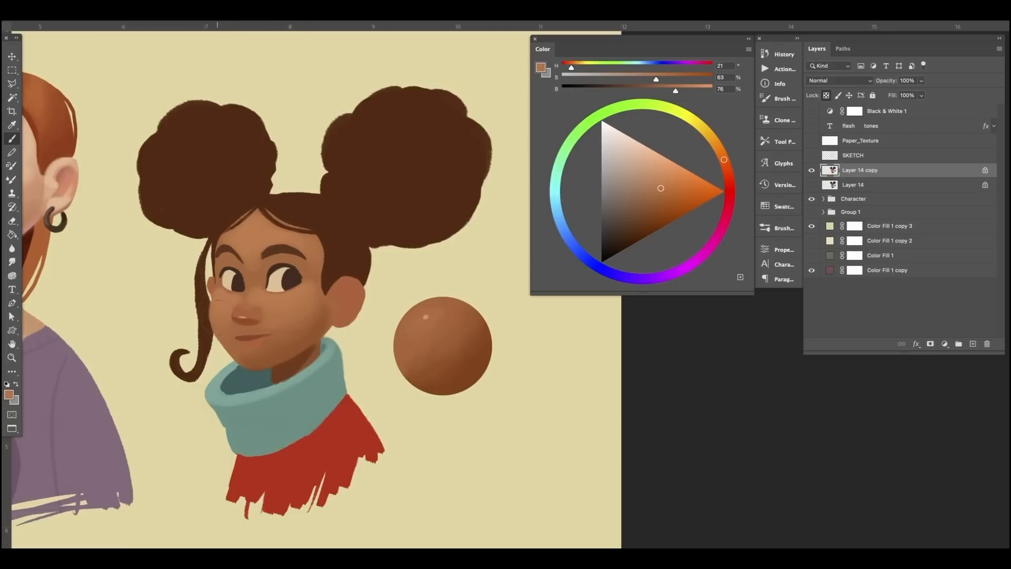
alt+click(294, 305)
alt+click(291, 321)
alt+click(307, 310)
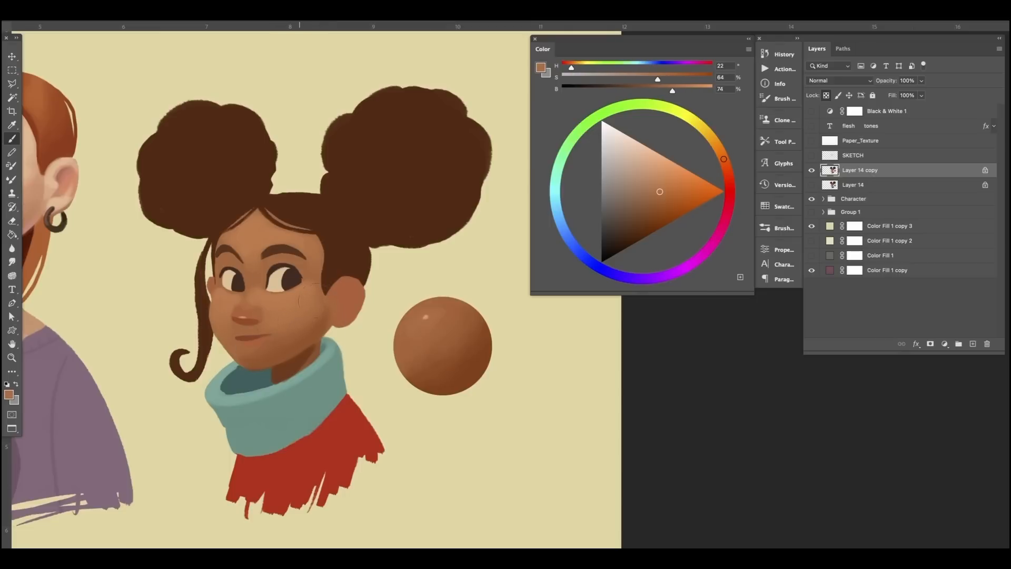
alt+click(310, 326)
alt+click(285, 331)
Blend the skin between the dark-haired character's brows and nose bridge with light tones sampled from the forehead and cheek.
alt+click(233, 297)
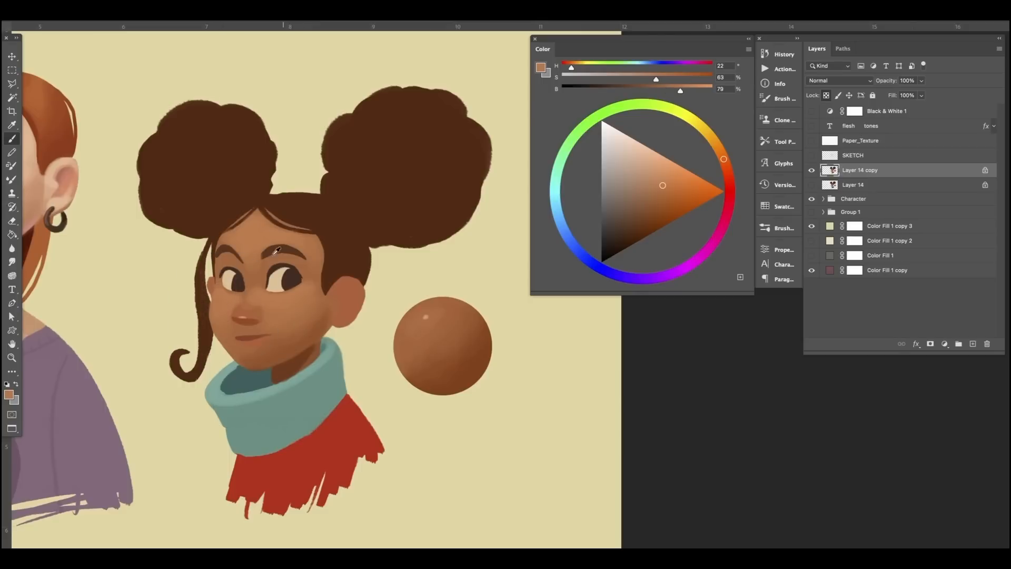
alt+click(258, 241)
alt+click(289, 300)
alt+click(258, 258)
Shade the near eye socket beside the nose bridge with hue 21, saturation 70%, brightness 57% and hue 22, saturation 66%, brightness 70%.
alt+click(290, 364)
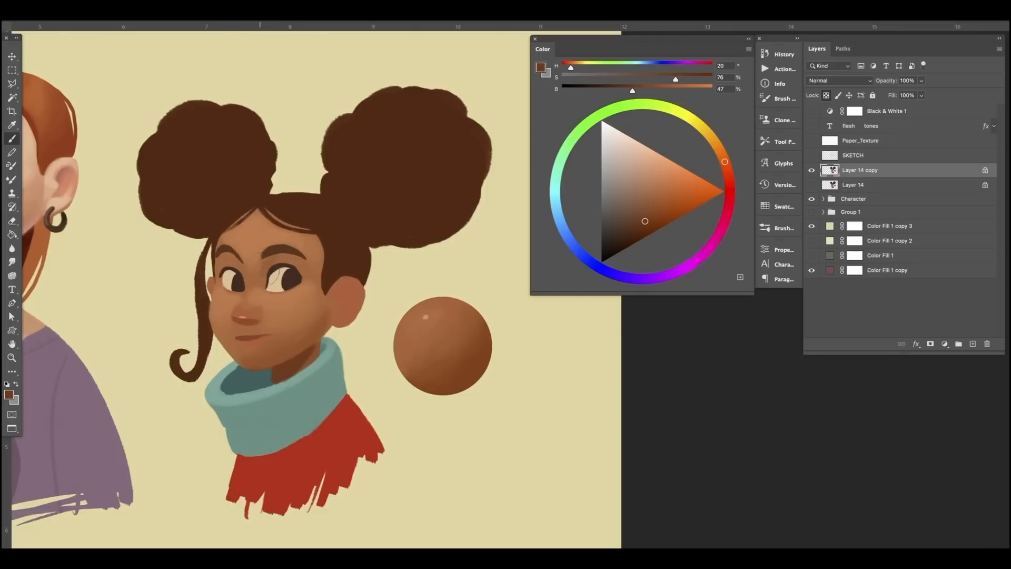
alt+click(272, 259)
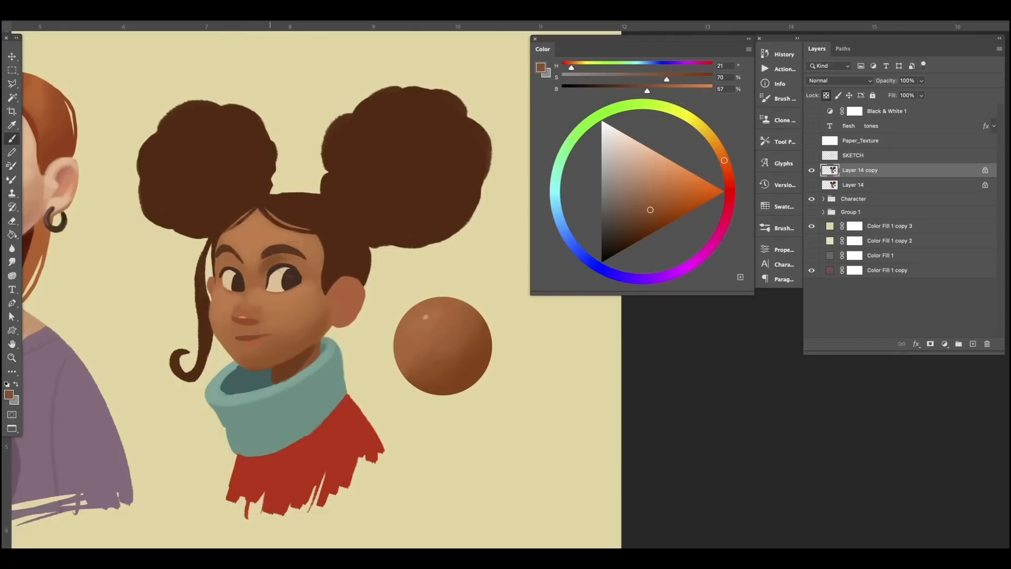
alt+click(455, 358)
alt+click(272, 280)
alt+click(257, 263)
alt+click(269, 274)
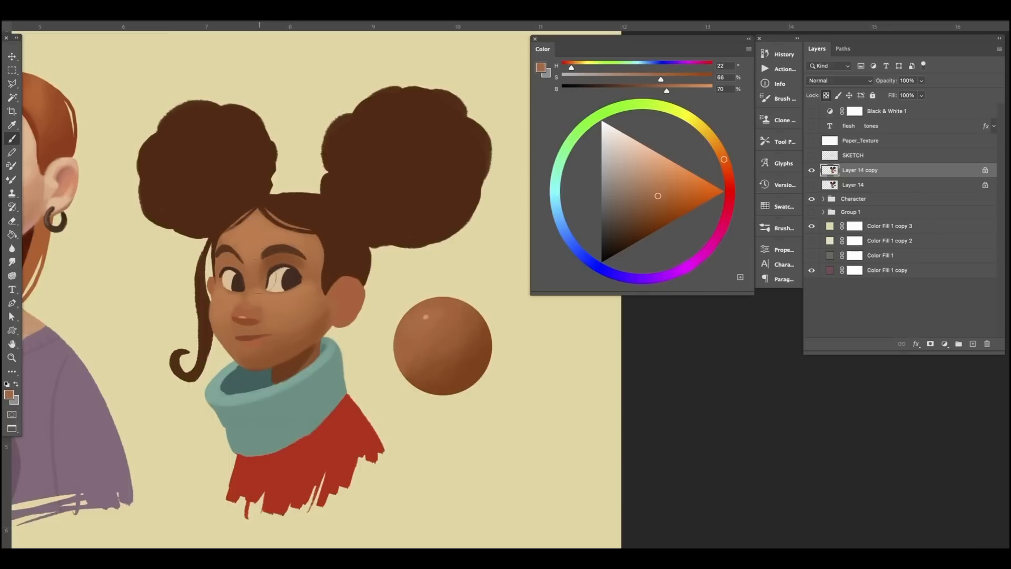
Define the shadow at the inner ends of the dark-haired character's brows with hue 21, saturation 71%, brightness 62%.
alt+click(273, 275)
alt+click(257, 256)
alt+click(264, 272)
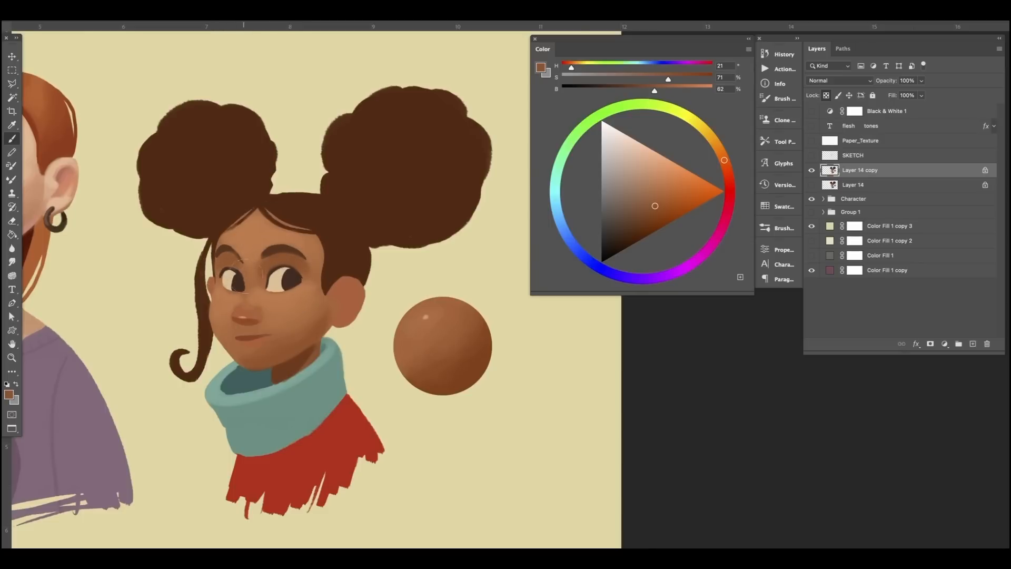
alt+click(273, 263)
alt+click(228, 257)
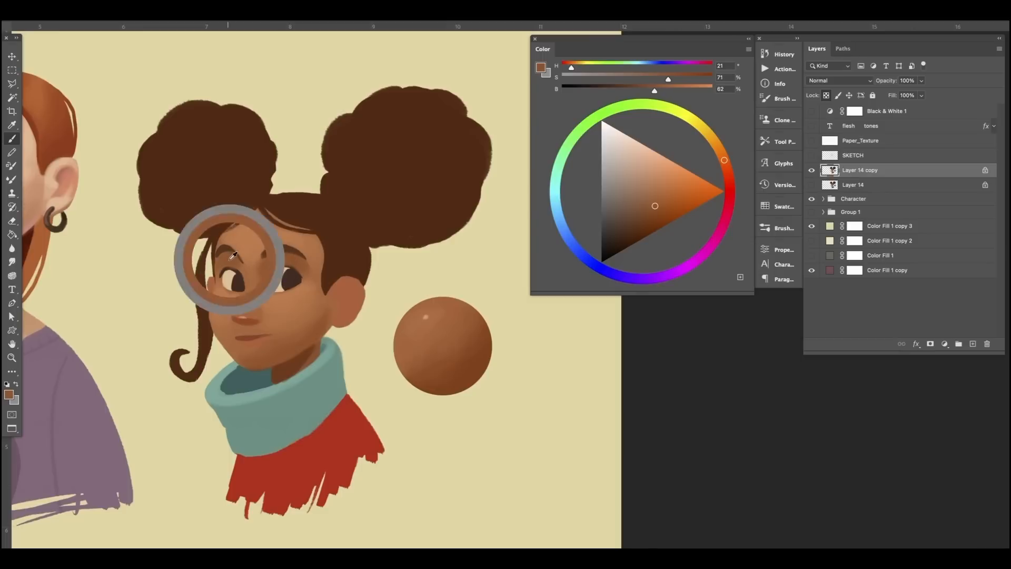